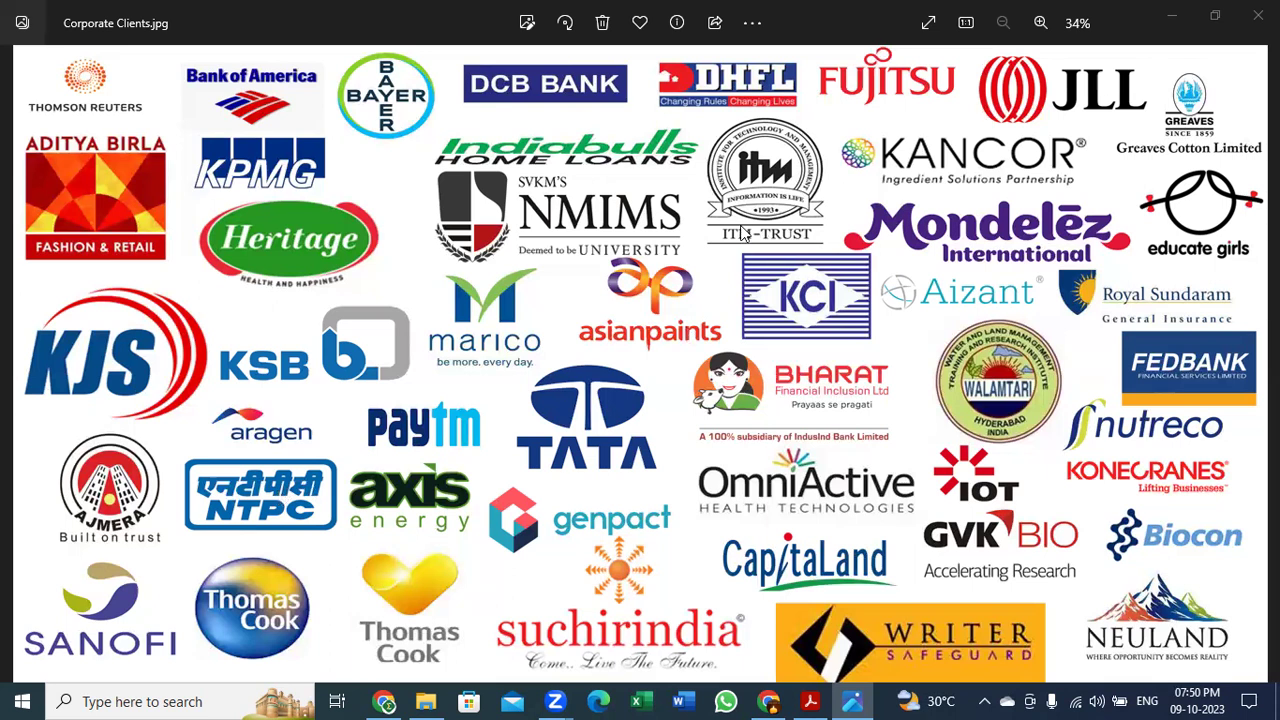
- Close the Corporate Clients.jpg image and open the Corporate Training Pics folder inside folder 1
{"action": "left_click", "coordinate": [1257, 15]}
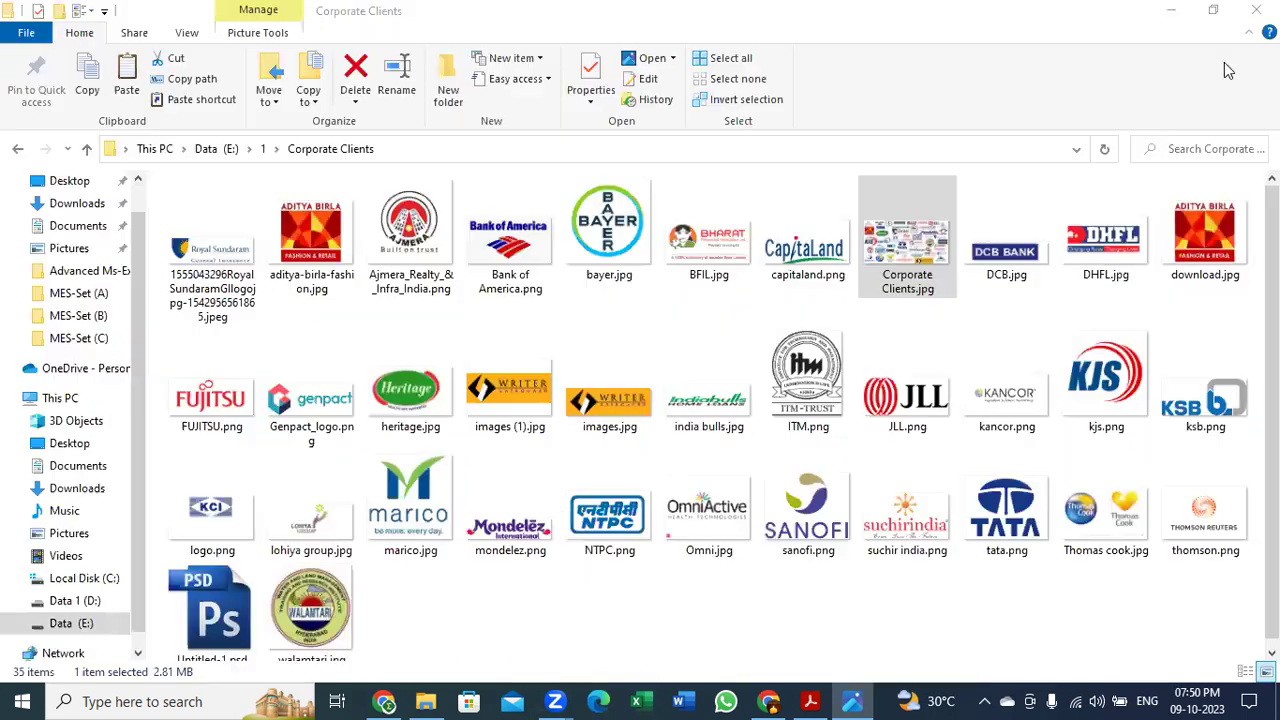
{"action": "left_click", "coordinate": [20, 150]}
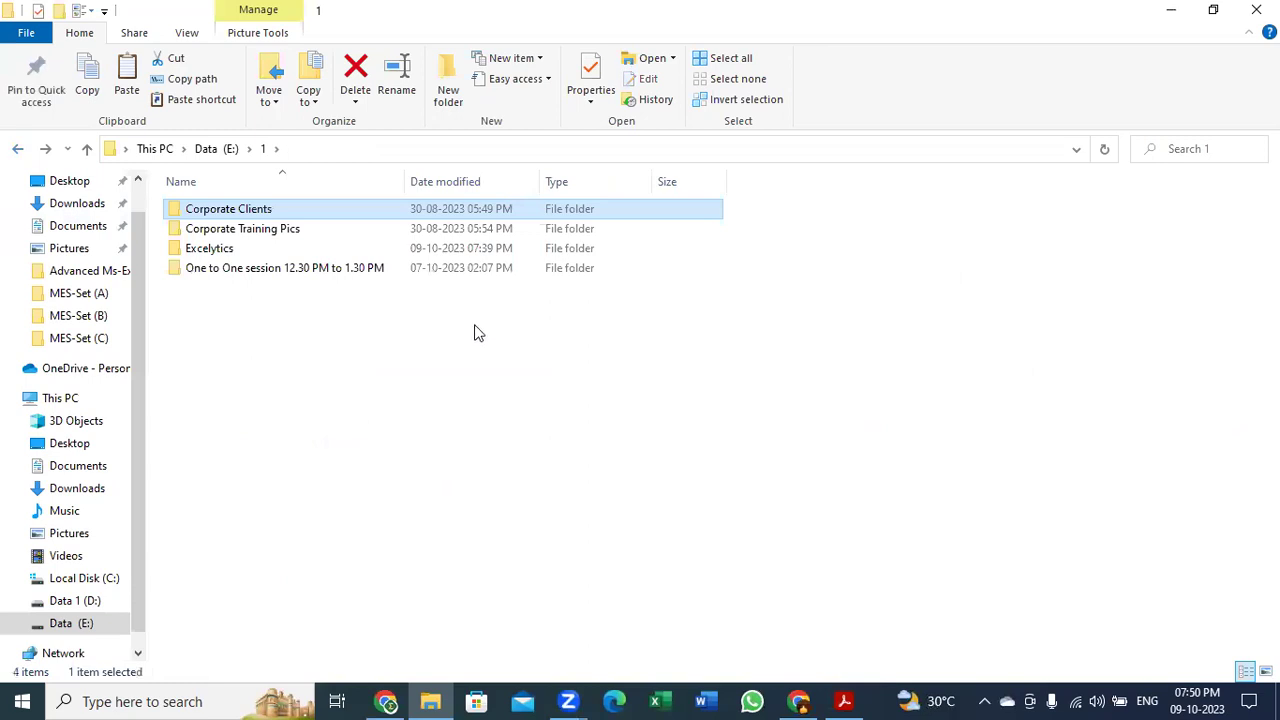
{"action": "double_click", "coordinate": [271, 229]}
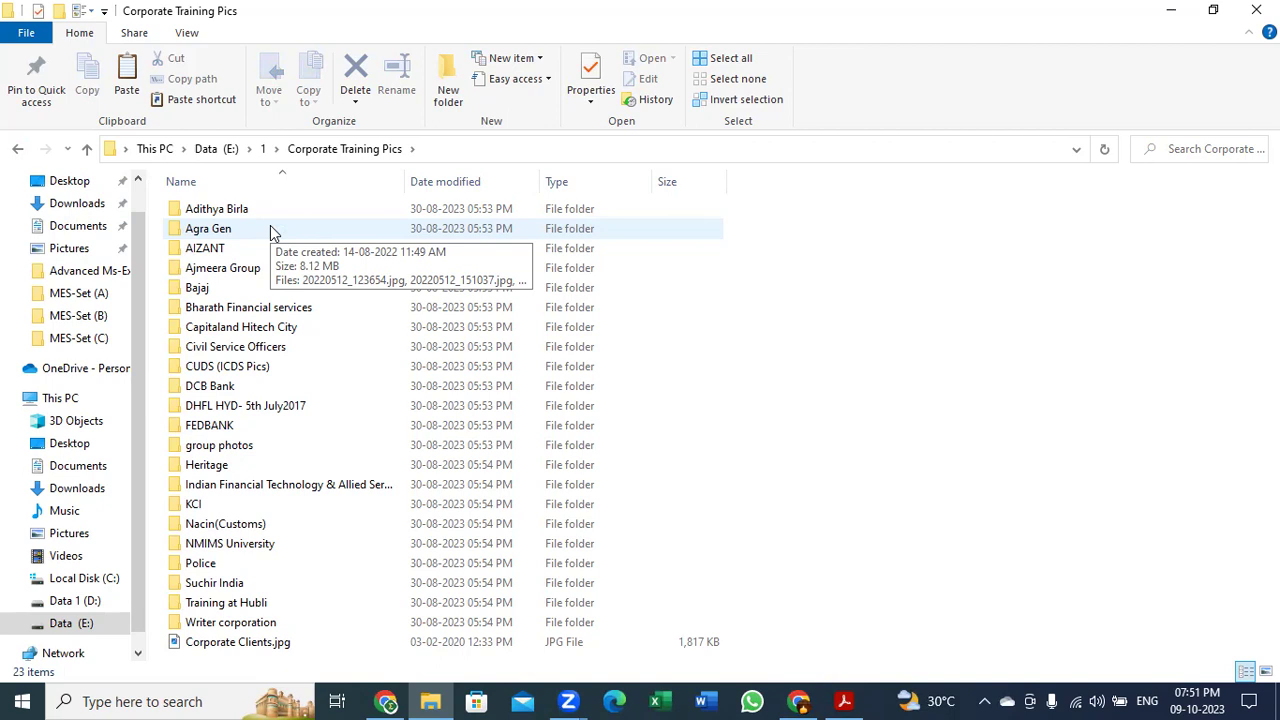
- Open the IAS batch -2 folder inside the group photos folder
{"action": "double_click", "coordinate": [226, 455]}
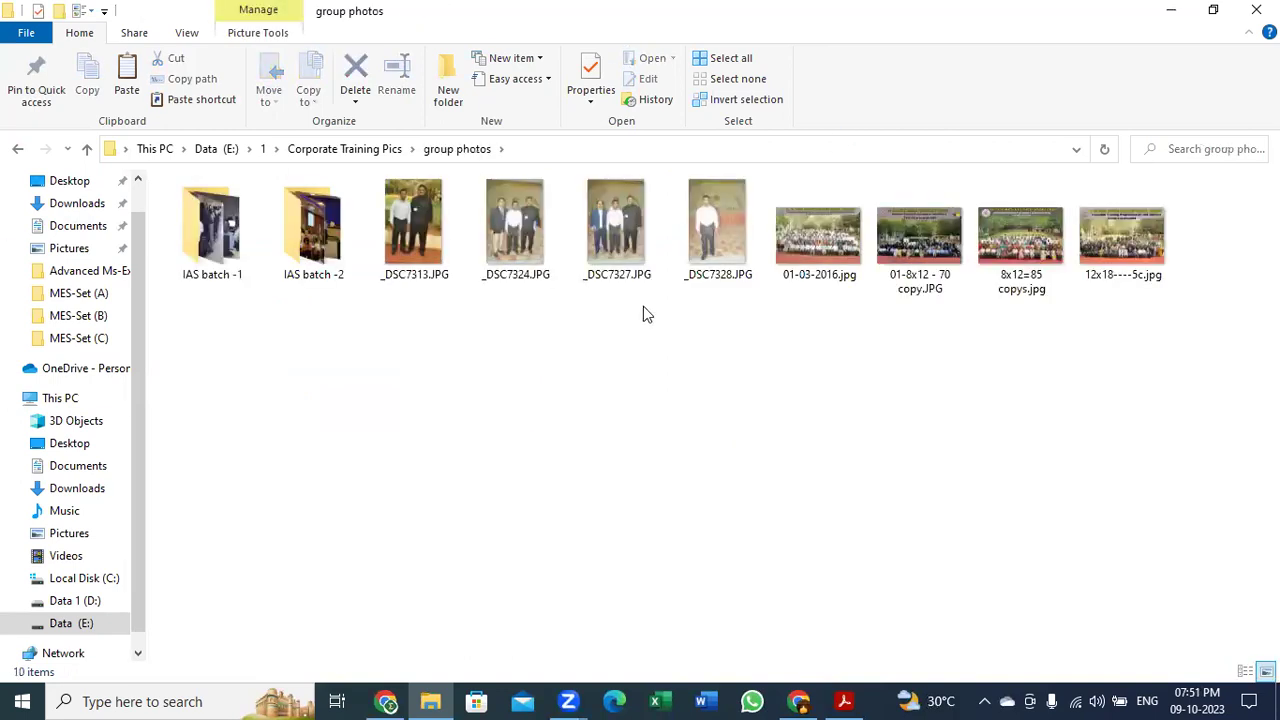
{"action": "left_click", "coordinate": [310, 240]}
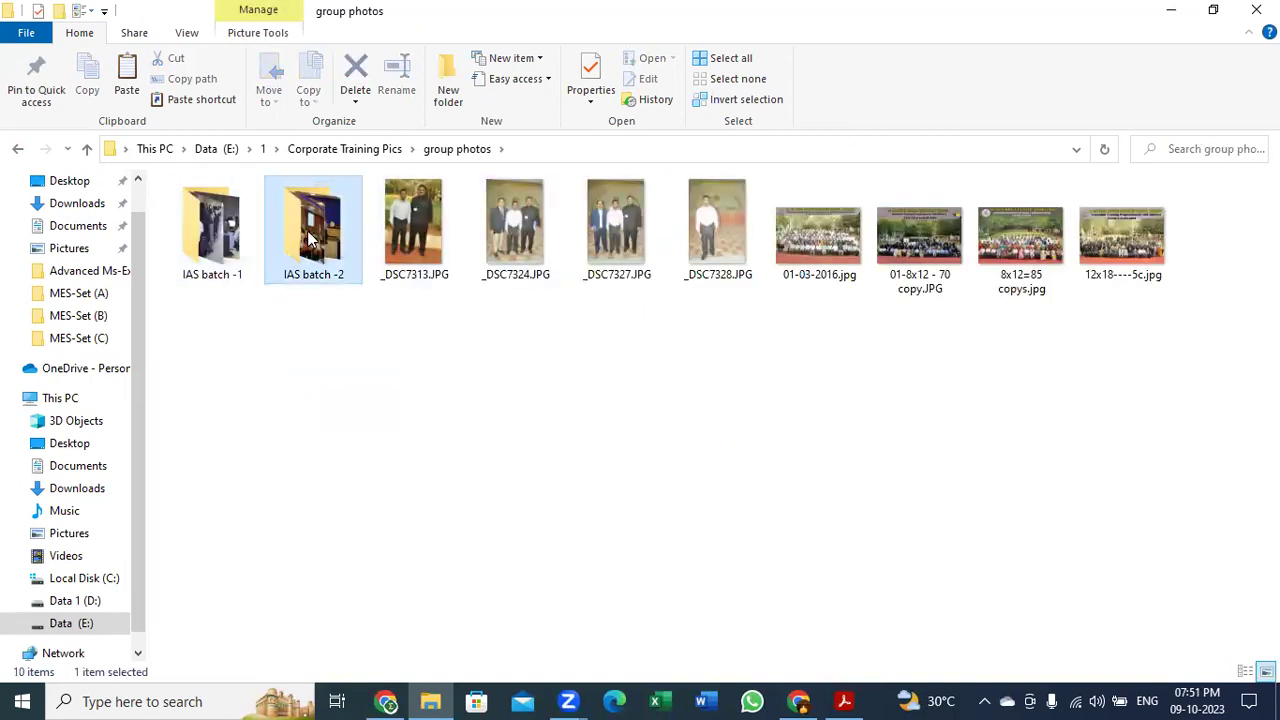
{"action": "double_click", "coordinate": [310, 240]}
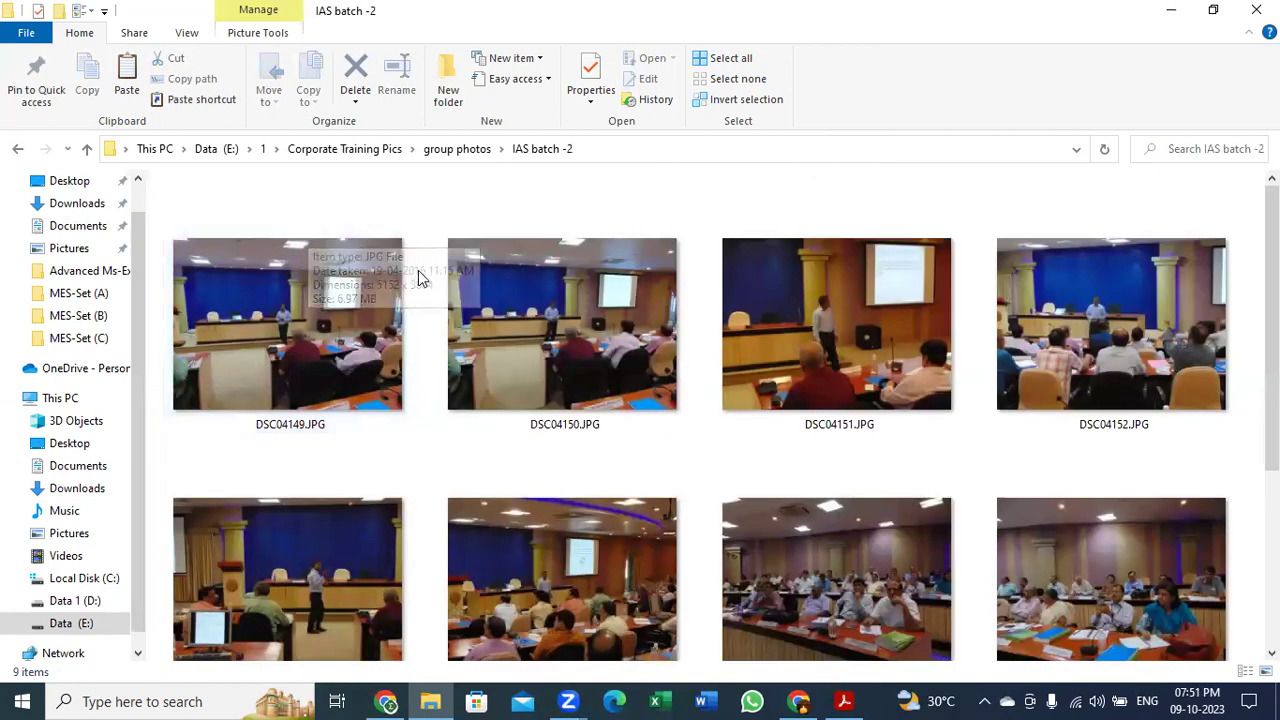
- View the training photos one by one from DSC04149.JPG through DSC04156.JPG
{"action": "left_click", "coordinate": [341, 335]}
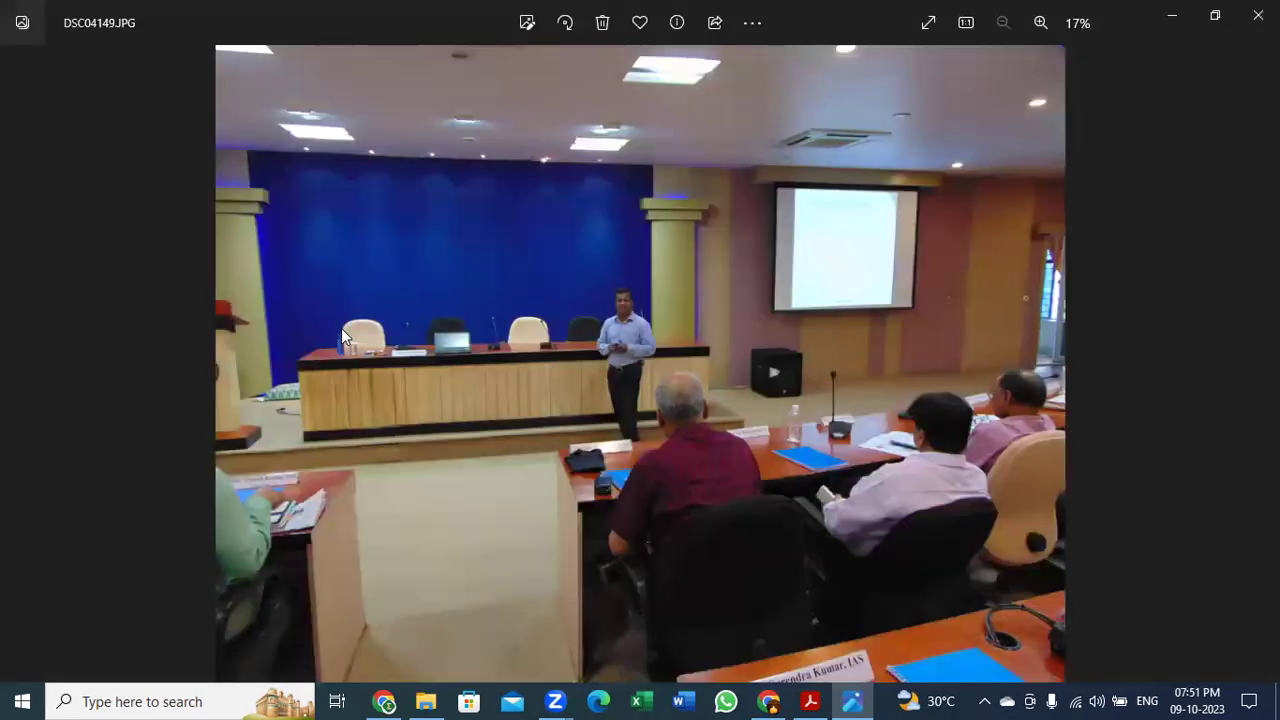
{"action": "key", "text": "Right"}
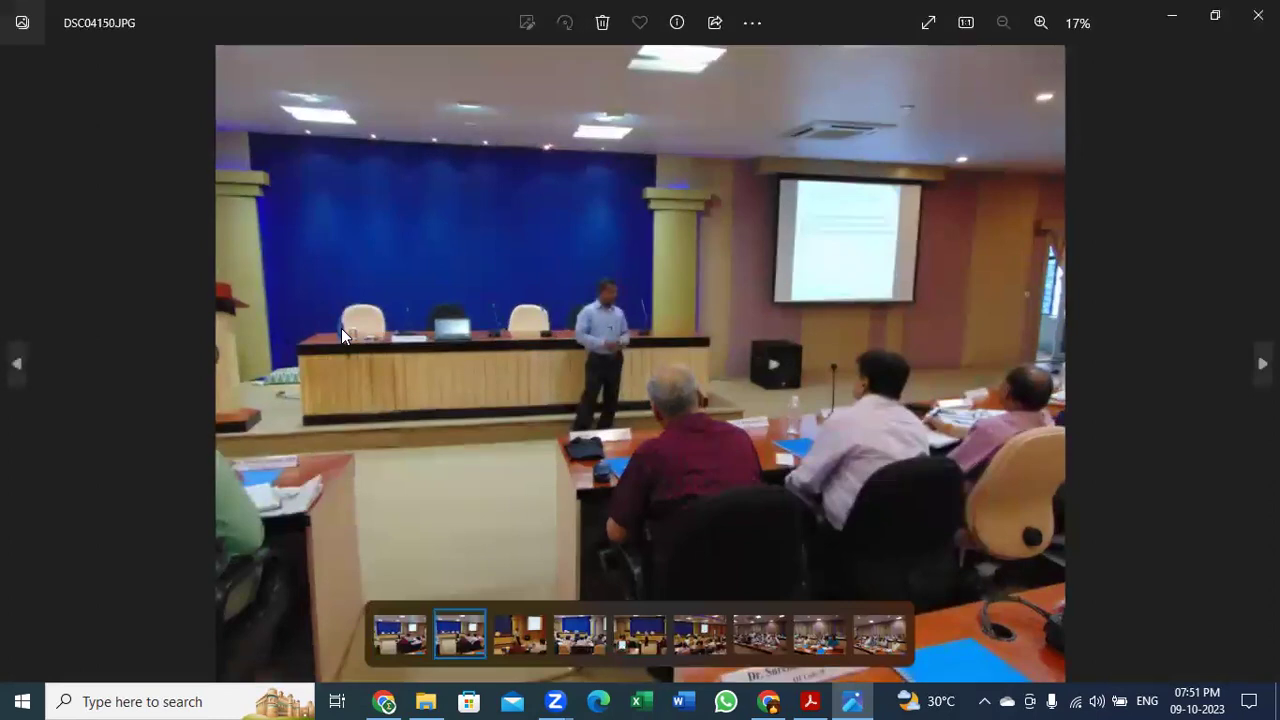
{"action": "key", "text": "Right"}
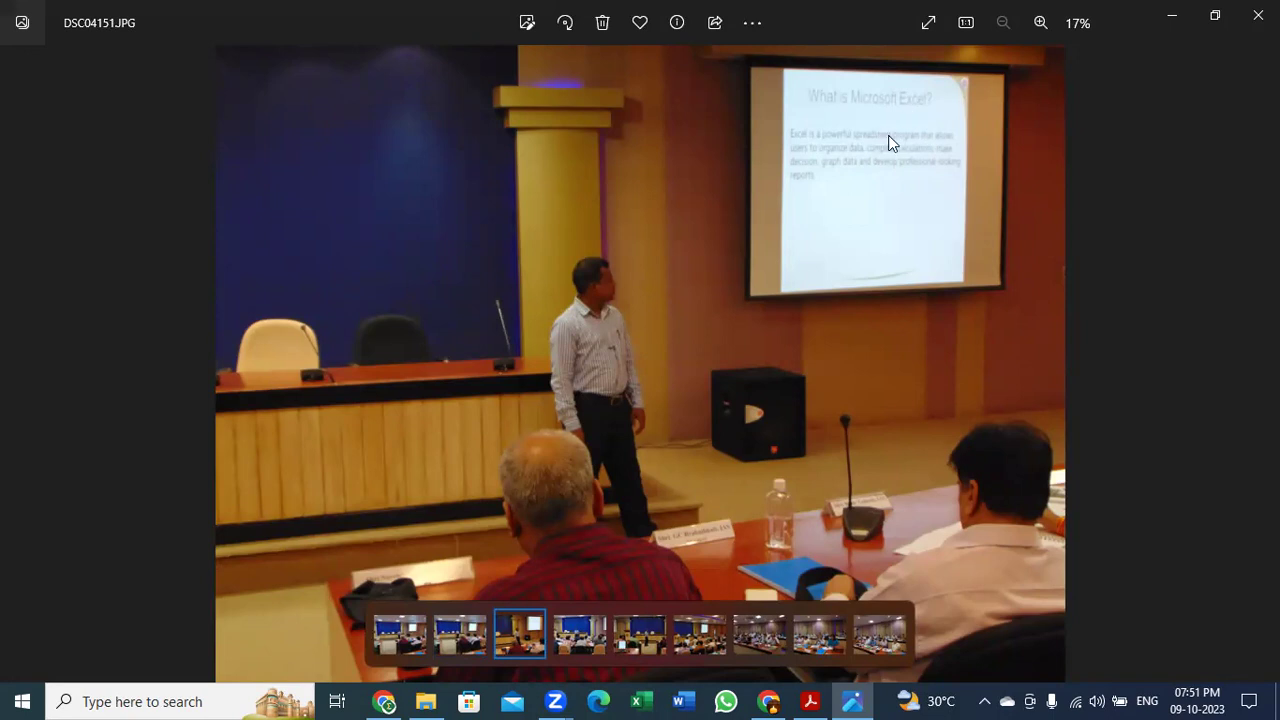
{"action": "key", "text": "Right"}
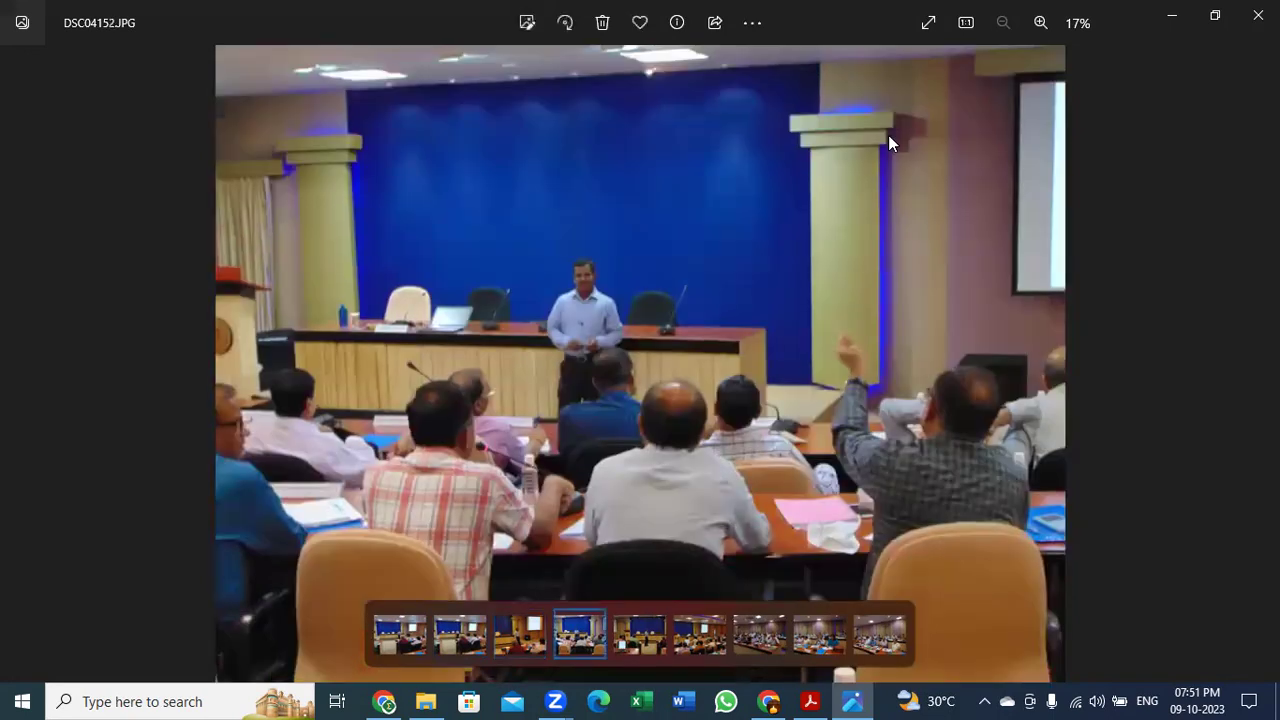
{"action": "key", "text": "Right"}
{"action": "key", "text": "Right"}
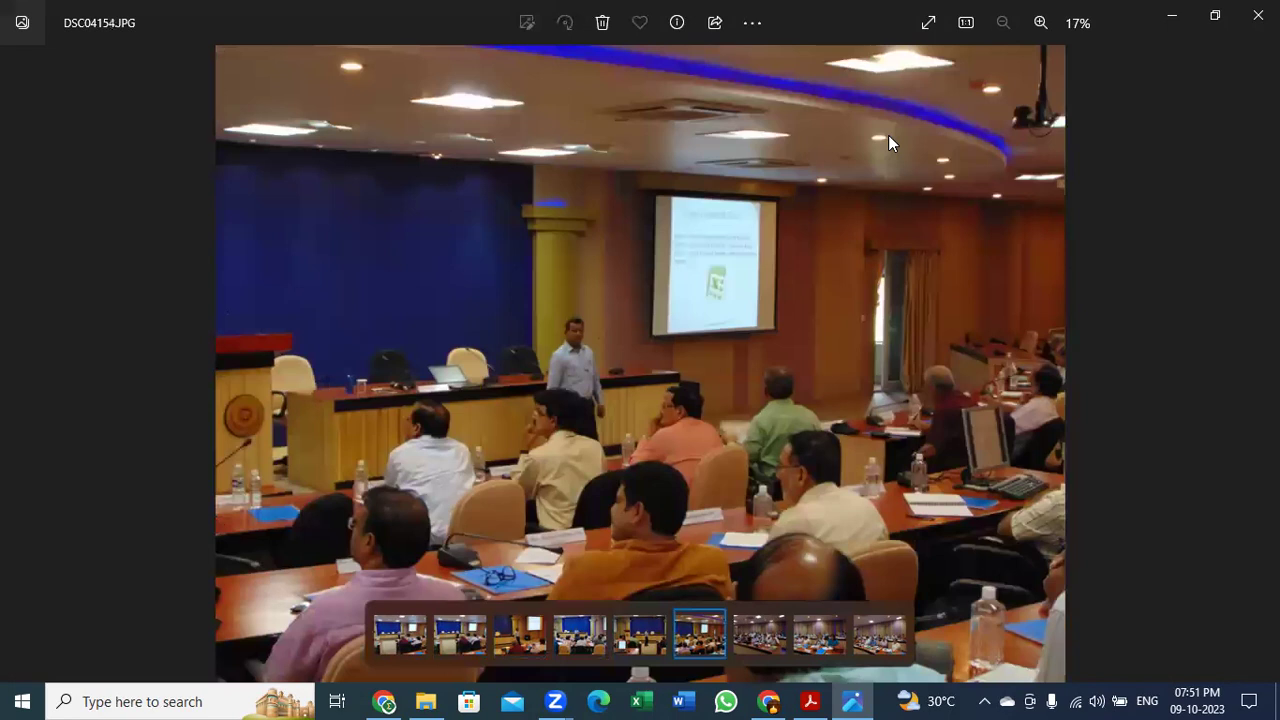
{"action": "key", "text": "Right"}
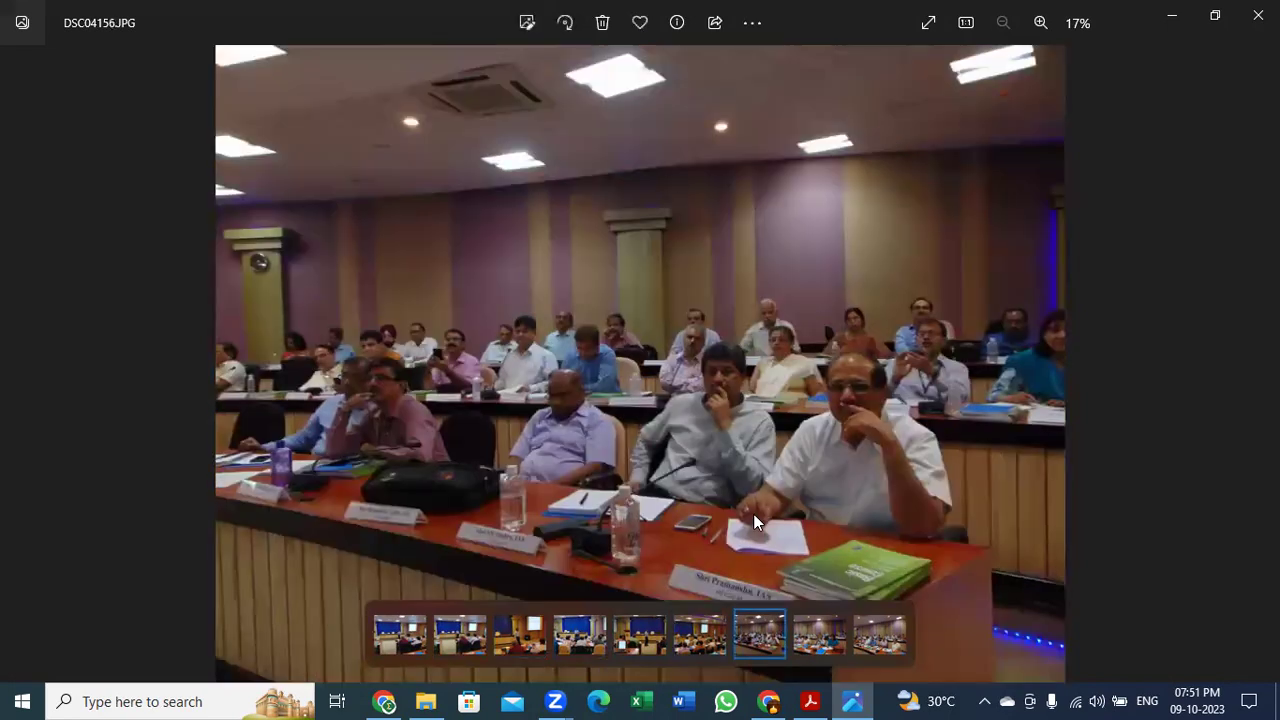
- Examine the name plates and seated attendees in DSC04156.JPG up close, ending on the full photo
{"action": "scroll", "coordinate": [740, 513], "scroll_direction": "up", "scroll_amount": 3, "text": "ctrl"}
{"action": "left_click_drag", "start_coordinate": [769, 560], "coordinate": [803, 392]}
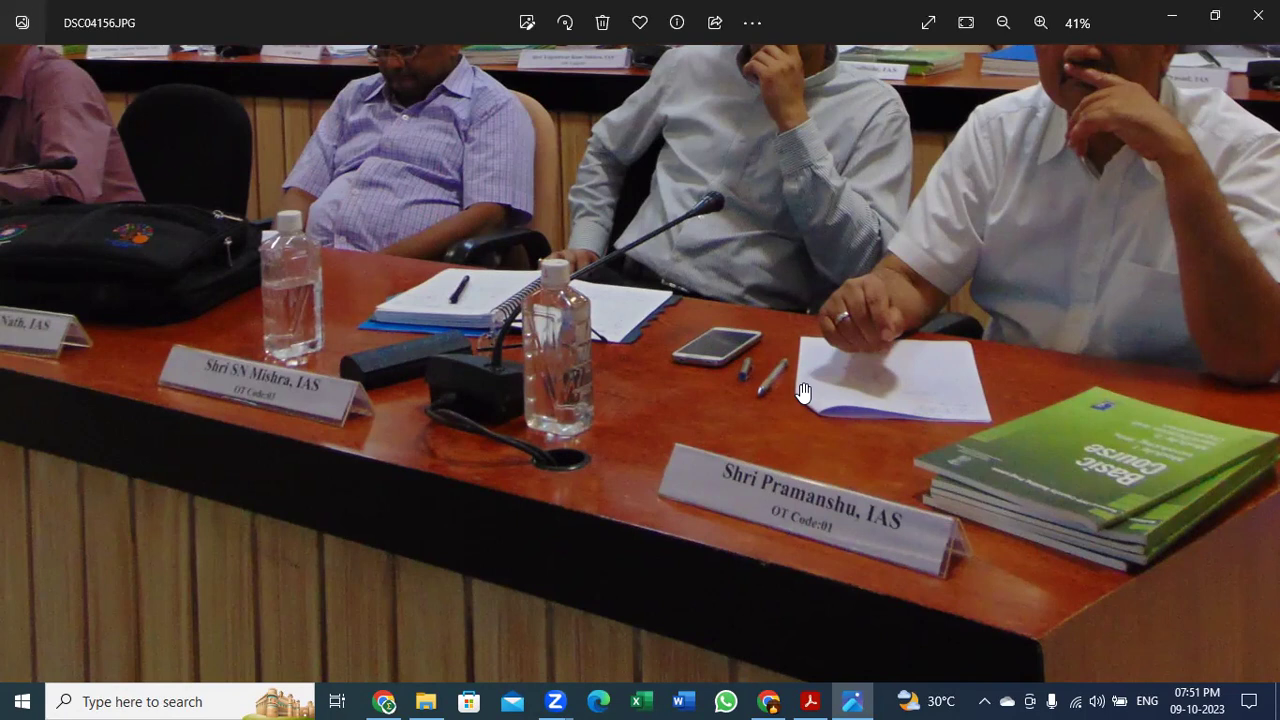
{"action": "left_click_drag", "start_coordinate": [346, 366], "coordinate": [480, 555]}
{"action": "left_click_drag", "start_coordinate": [588, 285], "coordinate": [609, 417]}
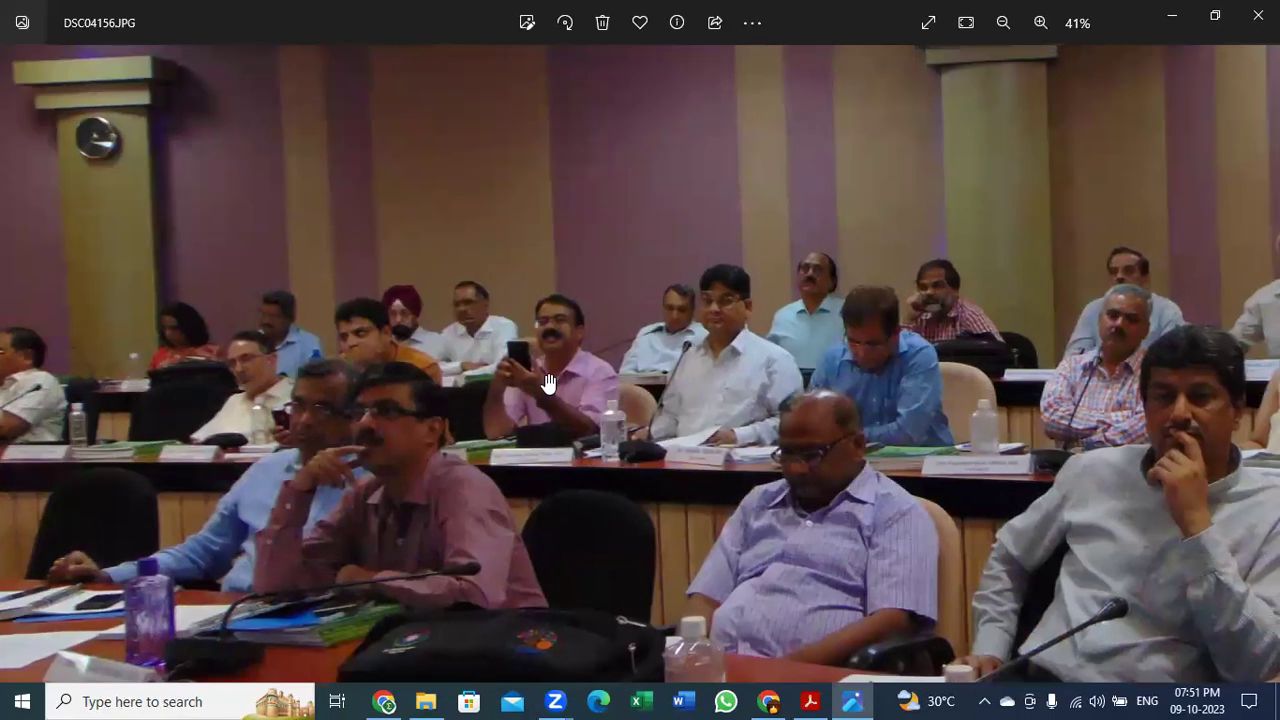
{"action": "scroll", "coordinate": [546, 380], "scroll_direction": "down", "scroll_amount": 3}
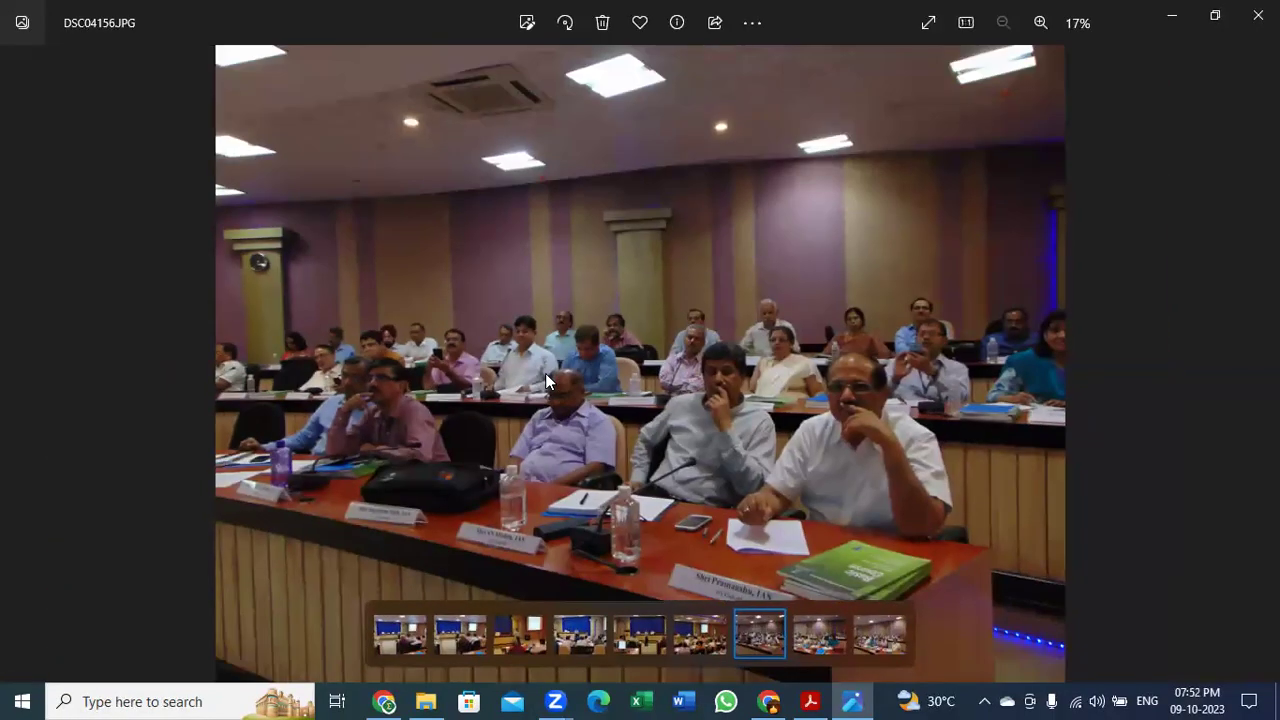
- Advance to DSC04158.JPG and examine its name plates and attendees at close range
{"action": "key", "text": "Right"}
{"action": "key", "text": "Right"}
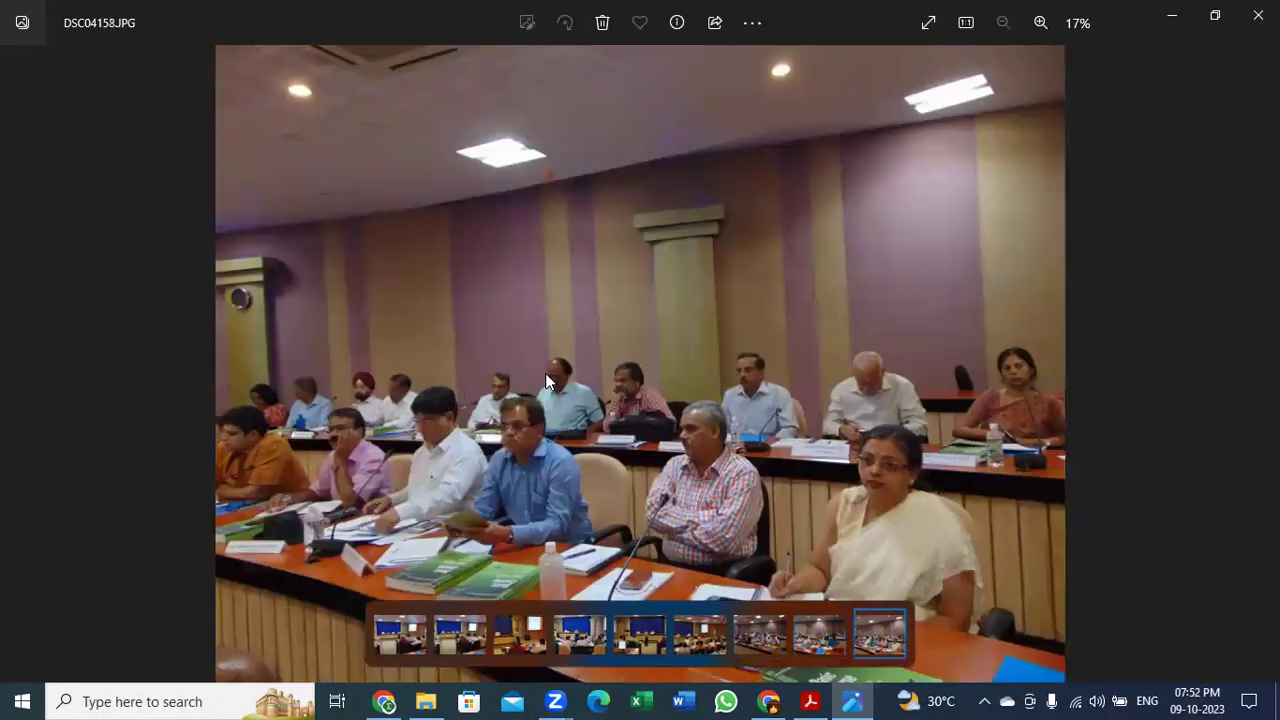
{"action": "scroll", "coordinate": [822, 452], "scroll_direction": "up", "scroll_amount": 5}
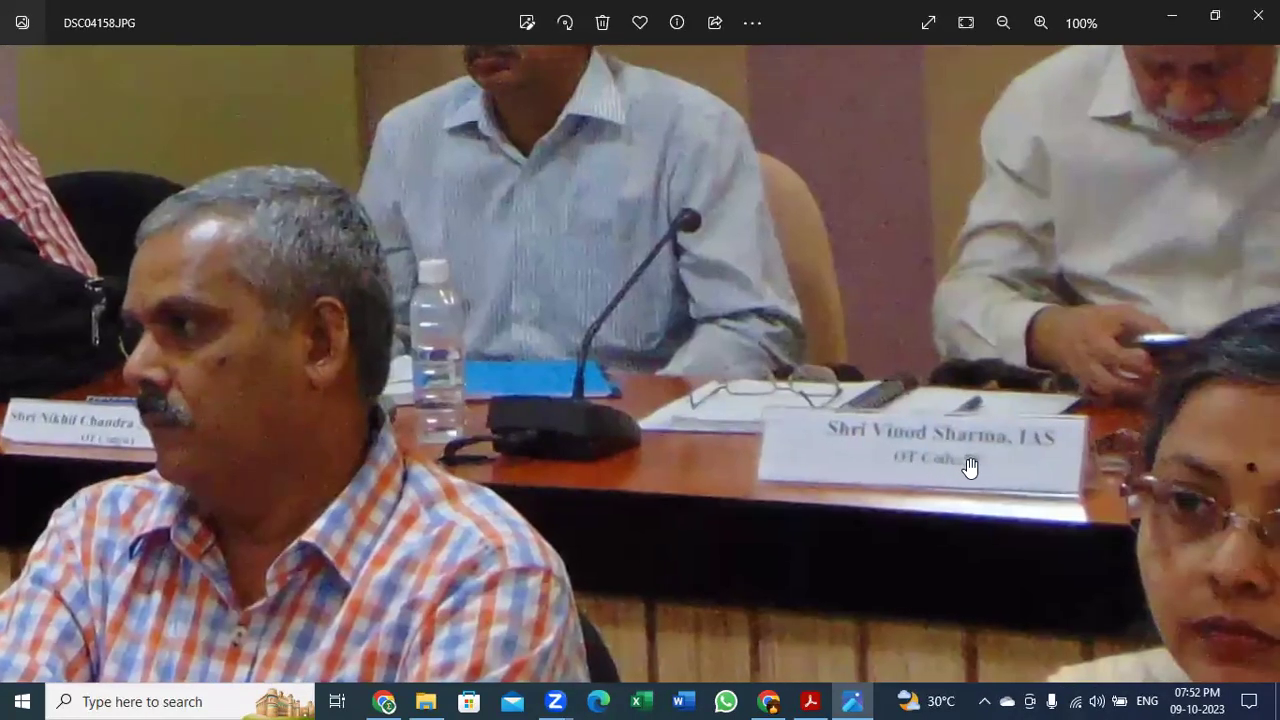
{"action": "scroll", "coordinate": [962, 464], "scroll_direction": "down", "scroll_amount": 4}
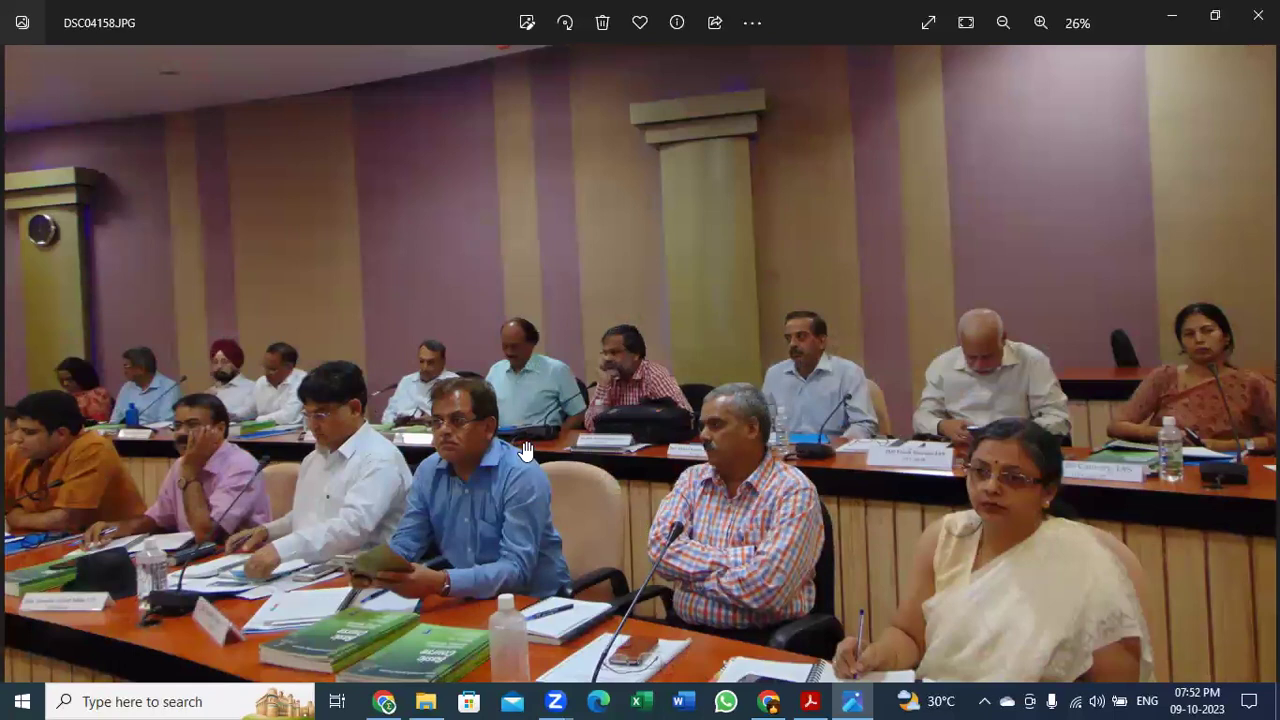
{"action": "scroll", "coordinate": [544, 456], "scroll_direction": "down", "scroll_amount": 2}
{"action": "scroll", "coordinate": [360, 413], "scroll_direction": "up", "scroll_amount": 3}
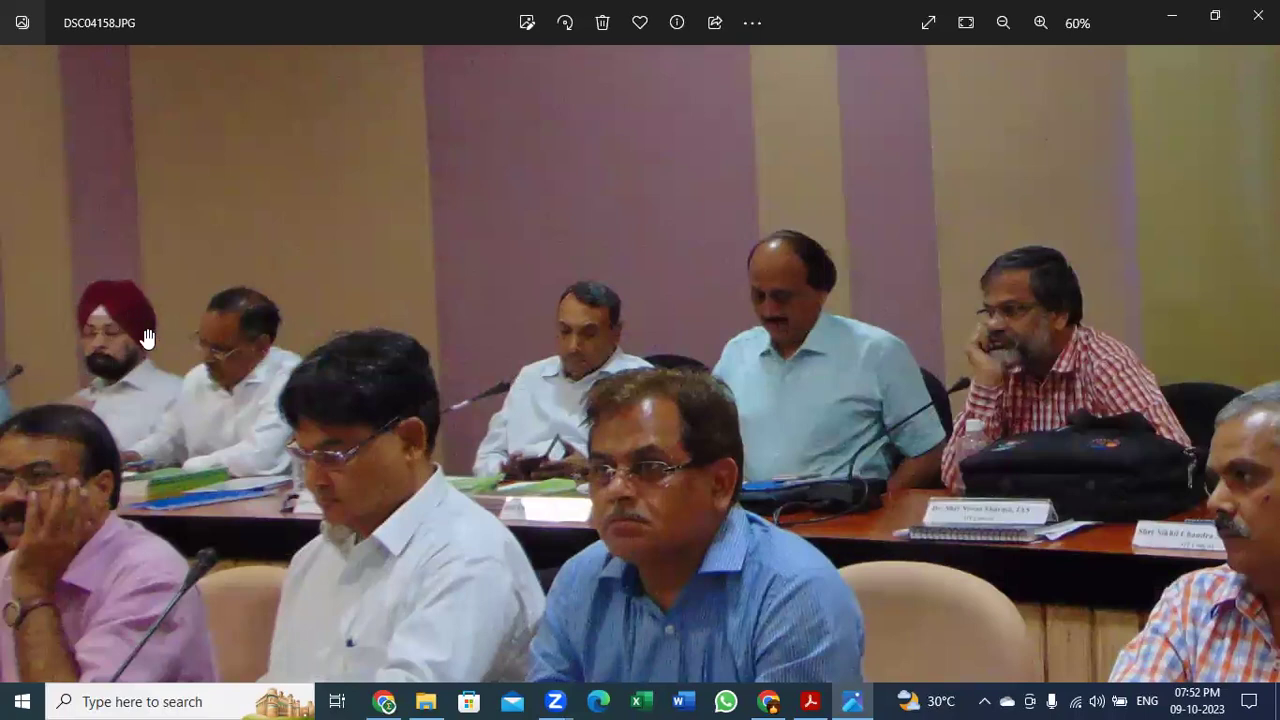
{"action": "scroll", "coordinate": [500, 406], "scroll_direction": "down", "scroll_amount": 3}
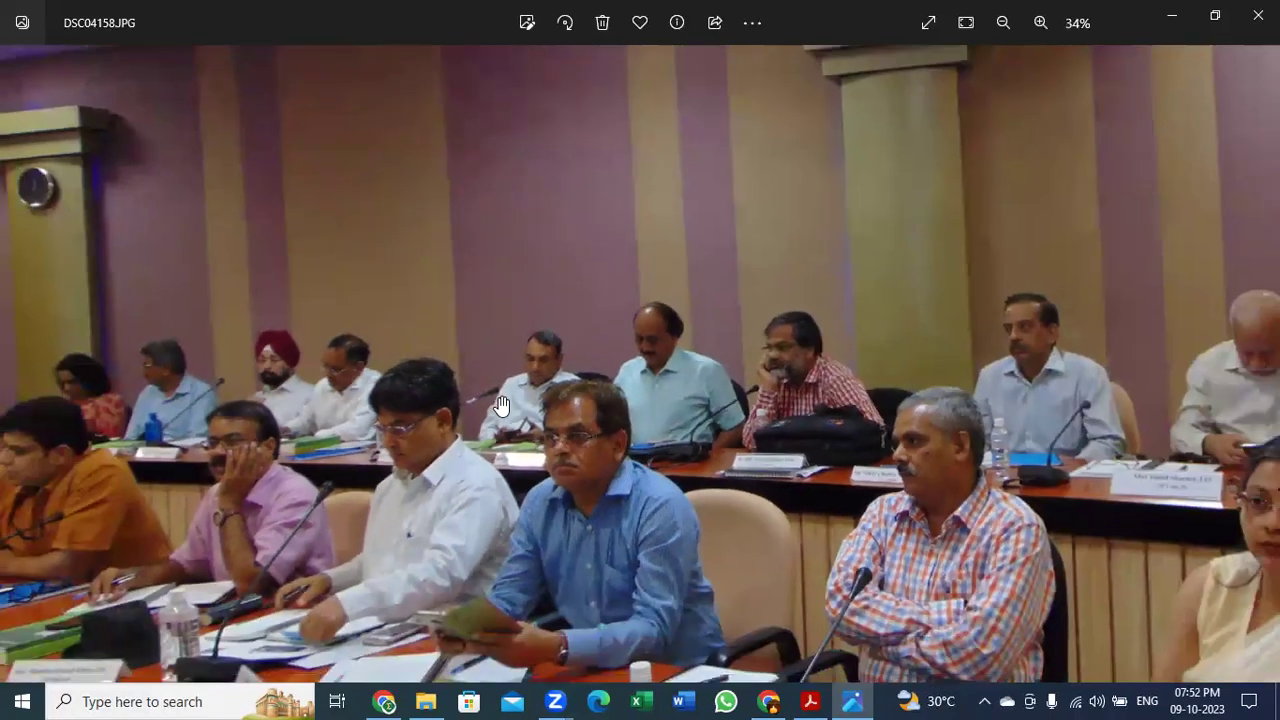
{"action": "scroll", "coordinate": [501, 406], "scroll_direction": "down", "scroll_amount": 2}
{"action": "scroll", "coordinate": [501, 406], "scroll_direction": "down", "scroll_amount": 1}
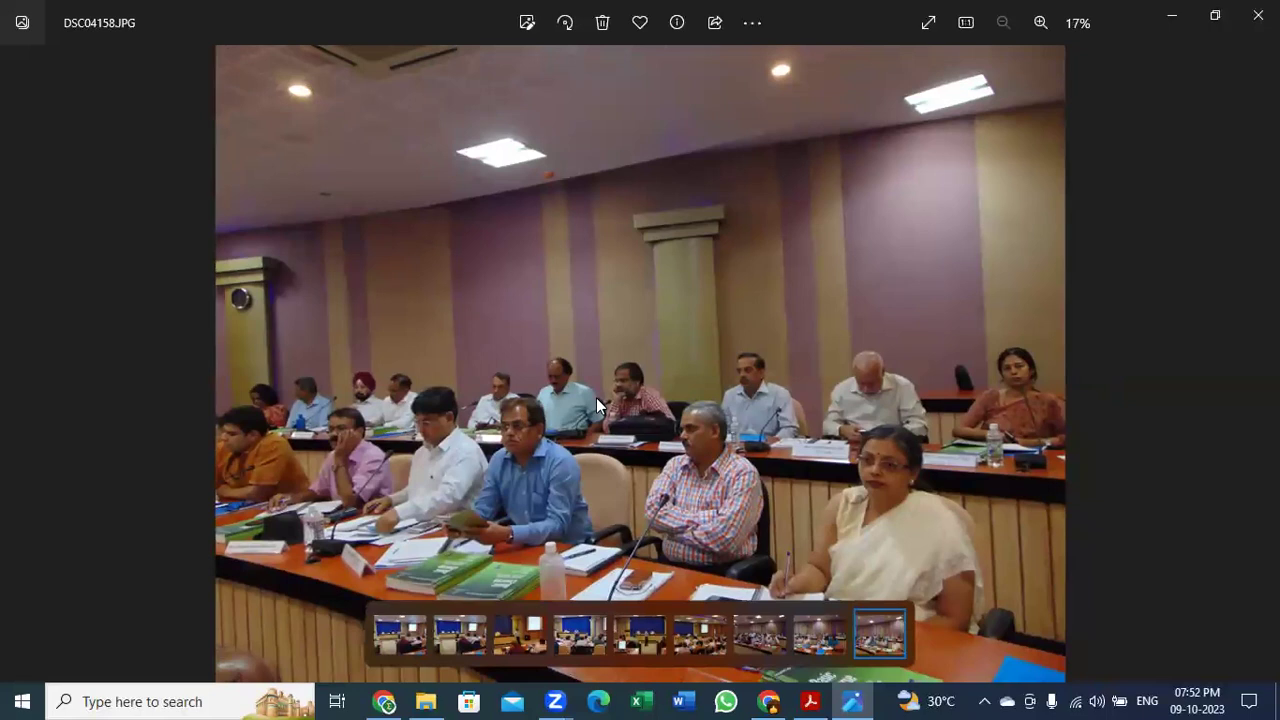
- Close the photo and go back to the Corporate Training Pics folder
{"action": "left_click", "coordinate": [1257, 15]}
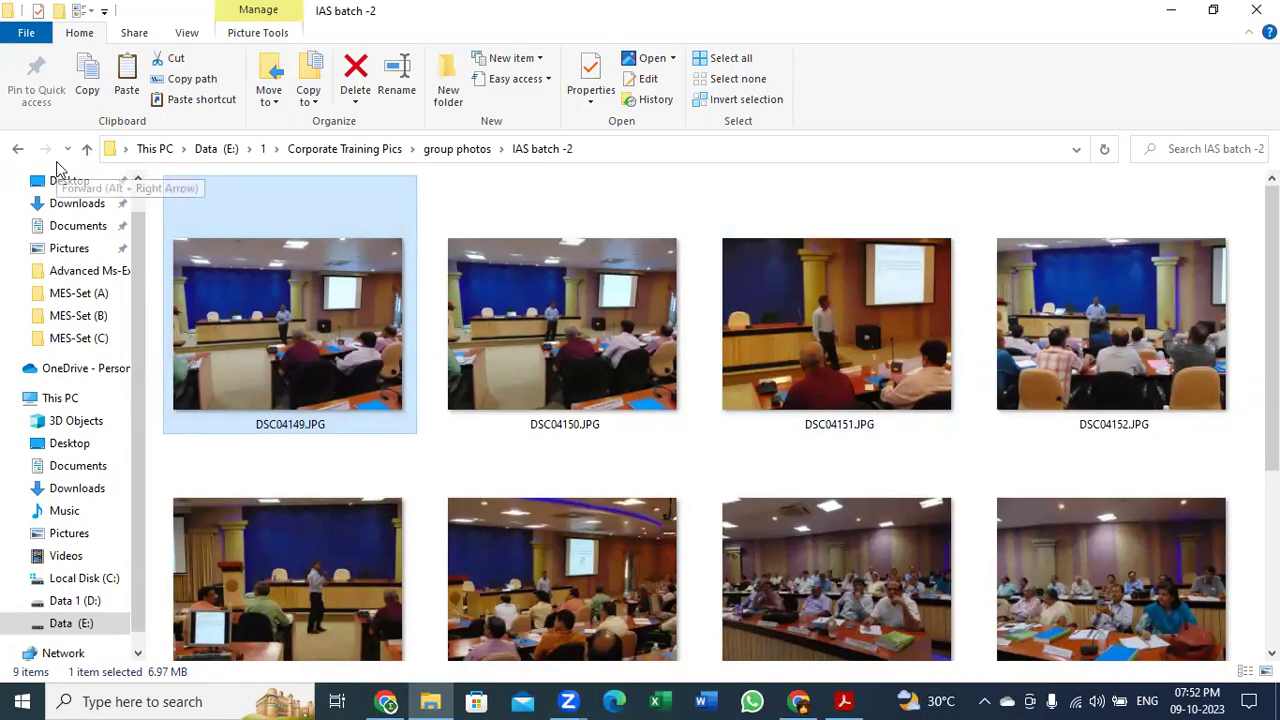
{"action": "left_click", "coordinate": [20, 148]}
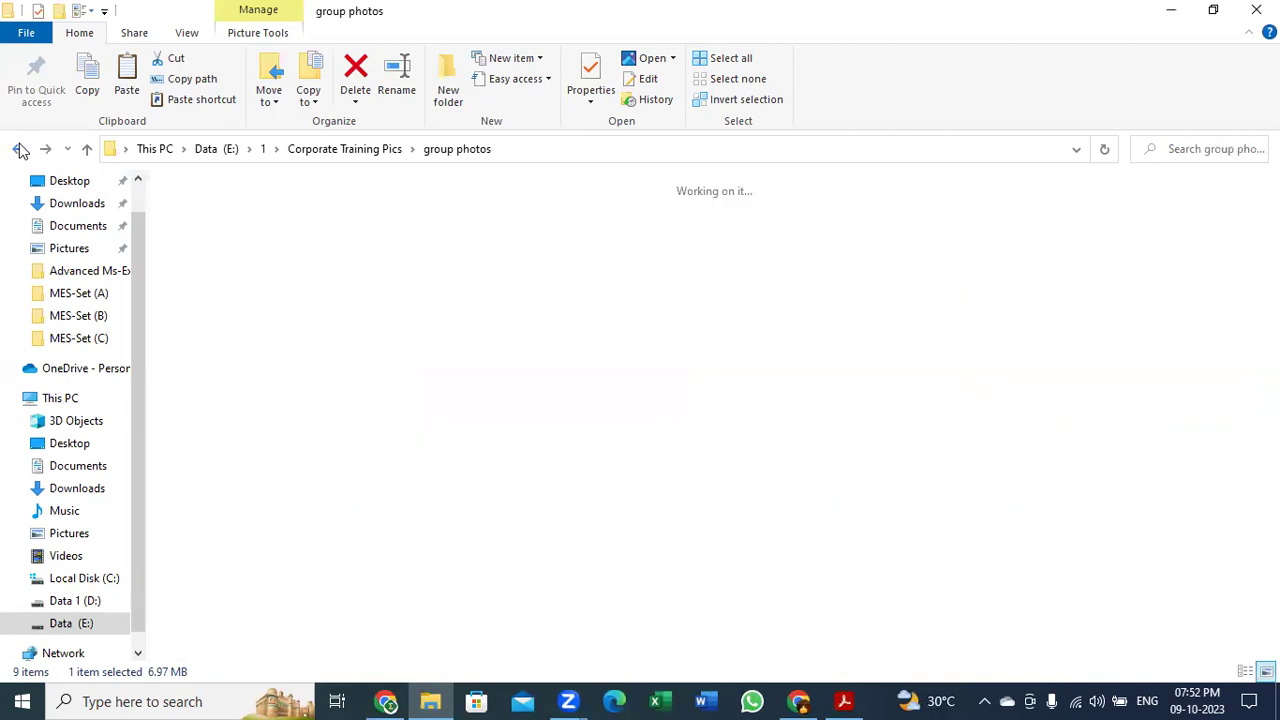
{"action": "left_click", "coordinate": [20, 148]}
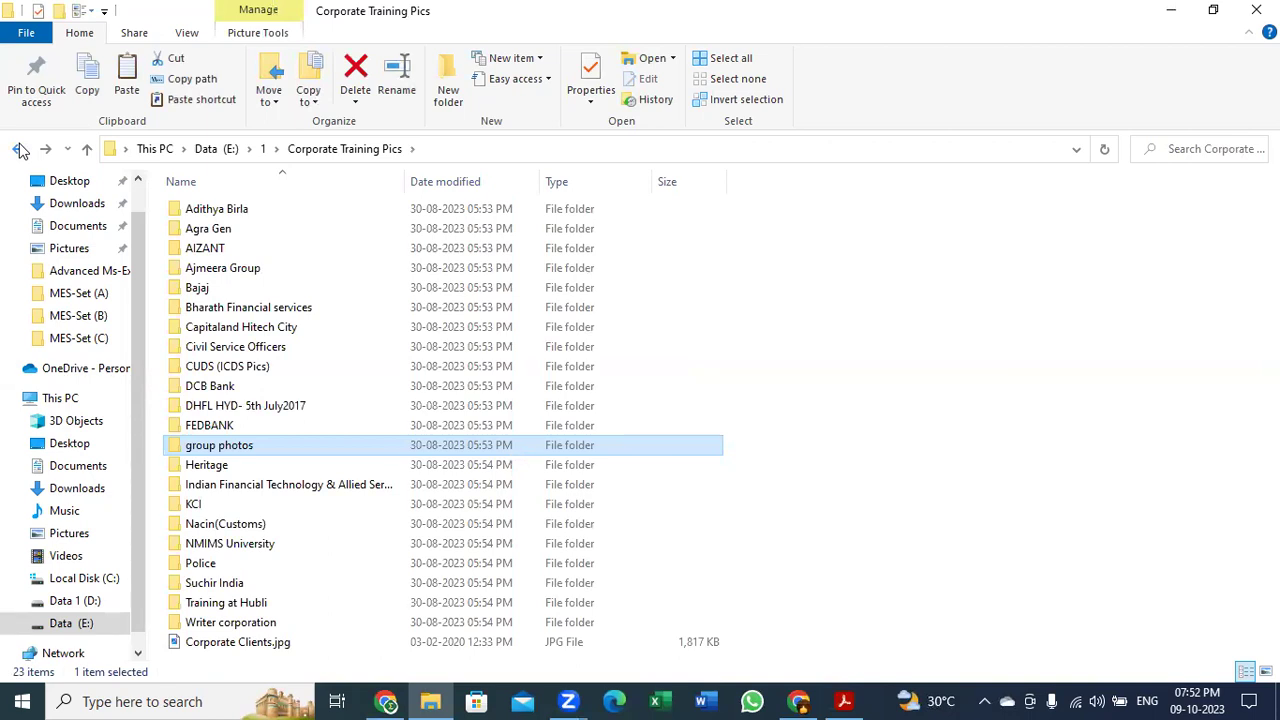
- Look into the Capitaland Hitech City folder and return to the Corporate Training Pics folder
{"action": "left_click", "coordinate": [237, 330]}
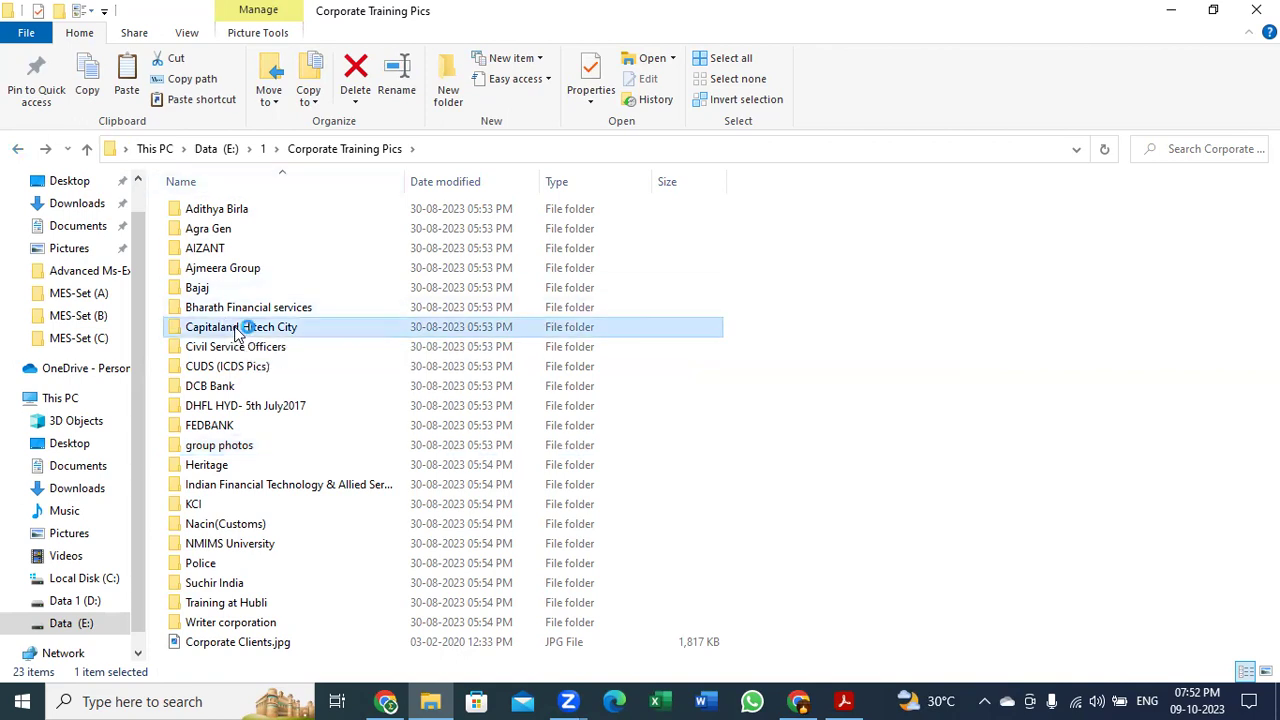
{"action": "double_click", "coordinate": [244, 328]}
{"action": "left_click", "coordinate": [18, 150]}
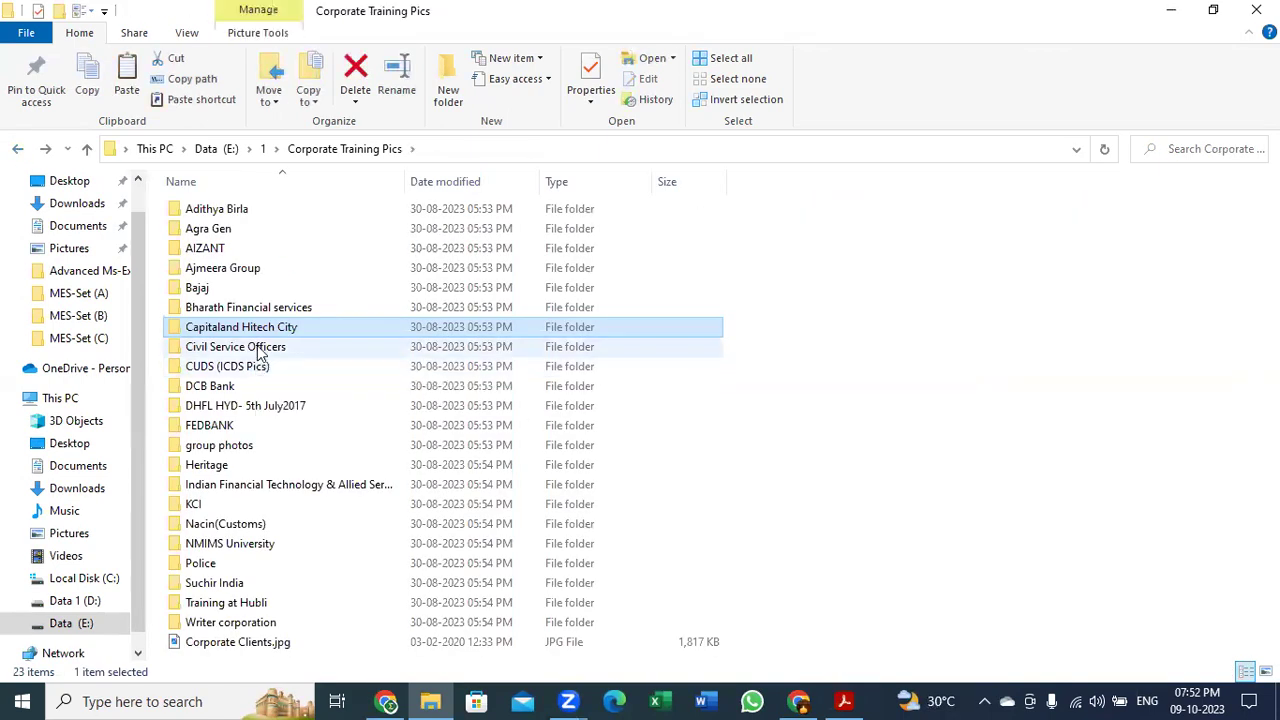
- View the Civil Service Officers photos from 20200217_124604.jpg through 20200217_124727.jpg, then return to the Corporate Training Pics folder
{"action": "left_click", "coordinate": [257, 346]}
{"action": "double_click", "coordinate": [257, 346]}
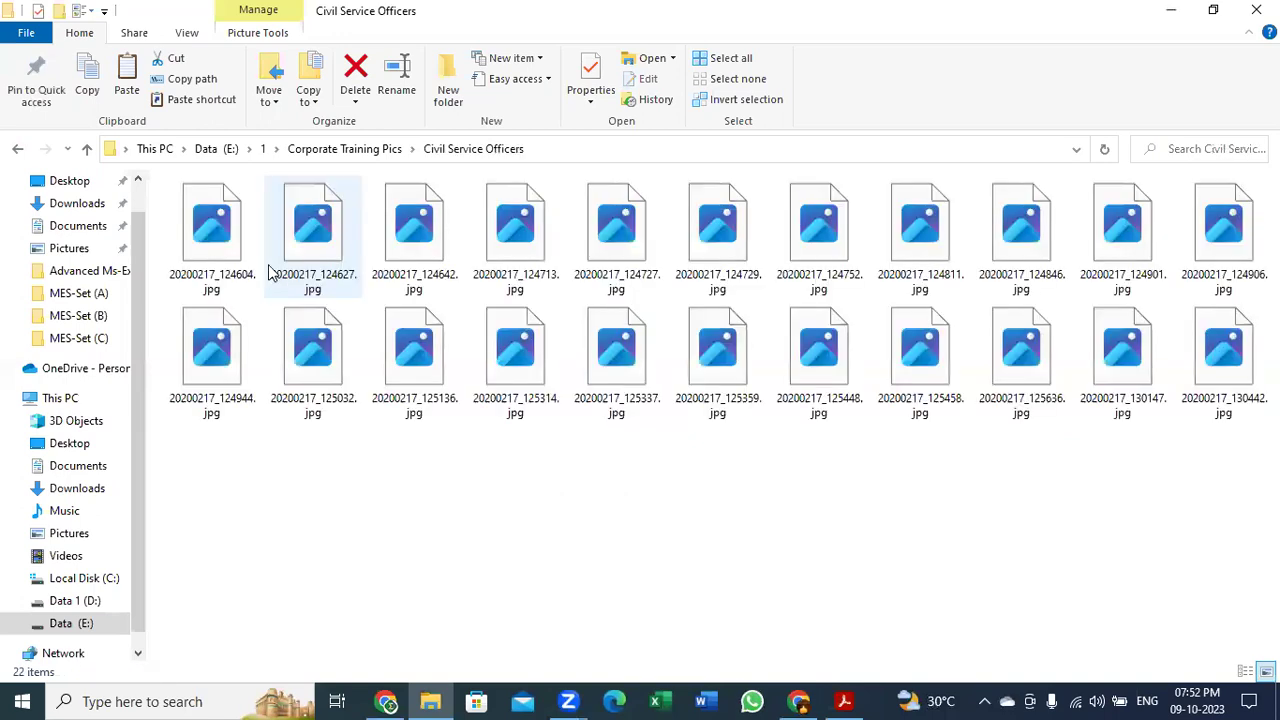
{"action": "left_click", "coordinate": [220, 230]}
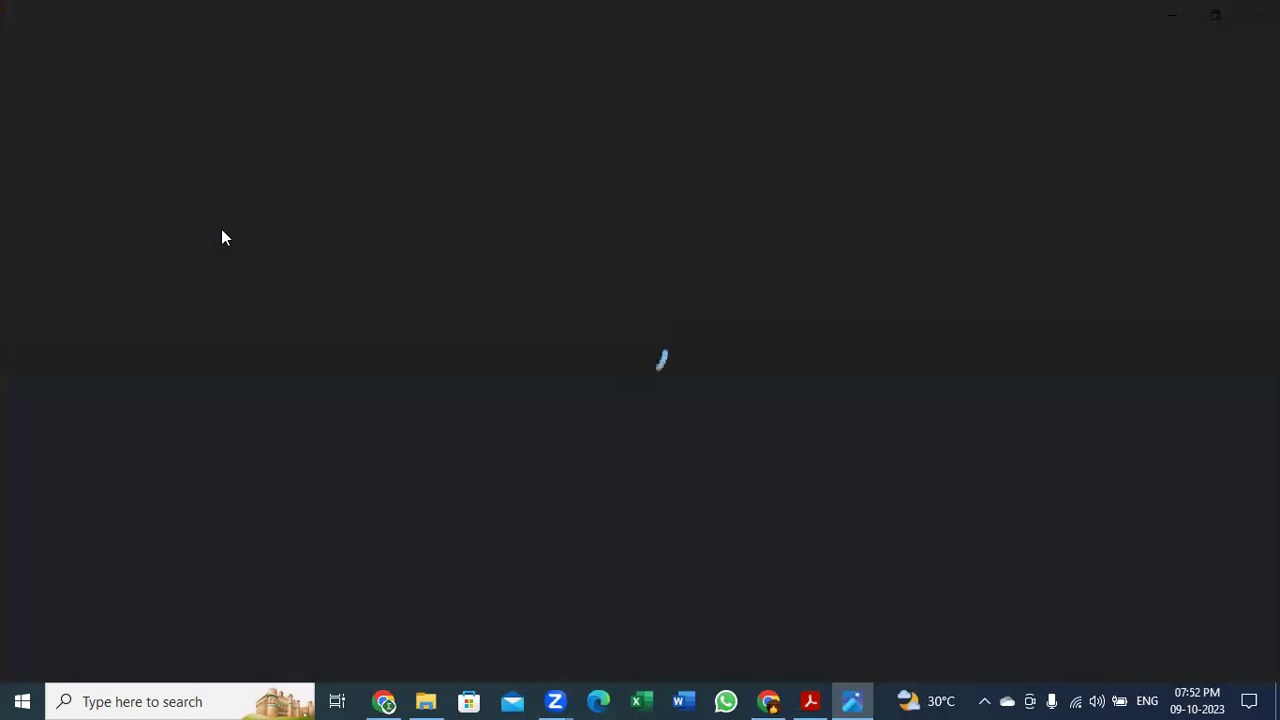
{"action": "key", "text": "Right"}
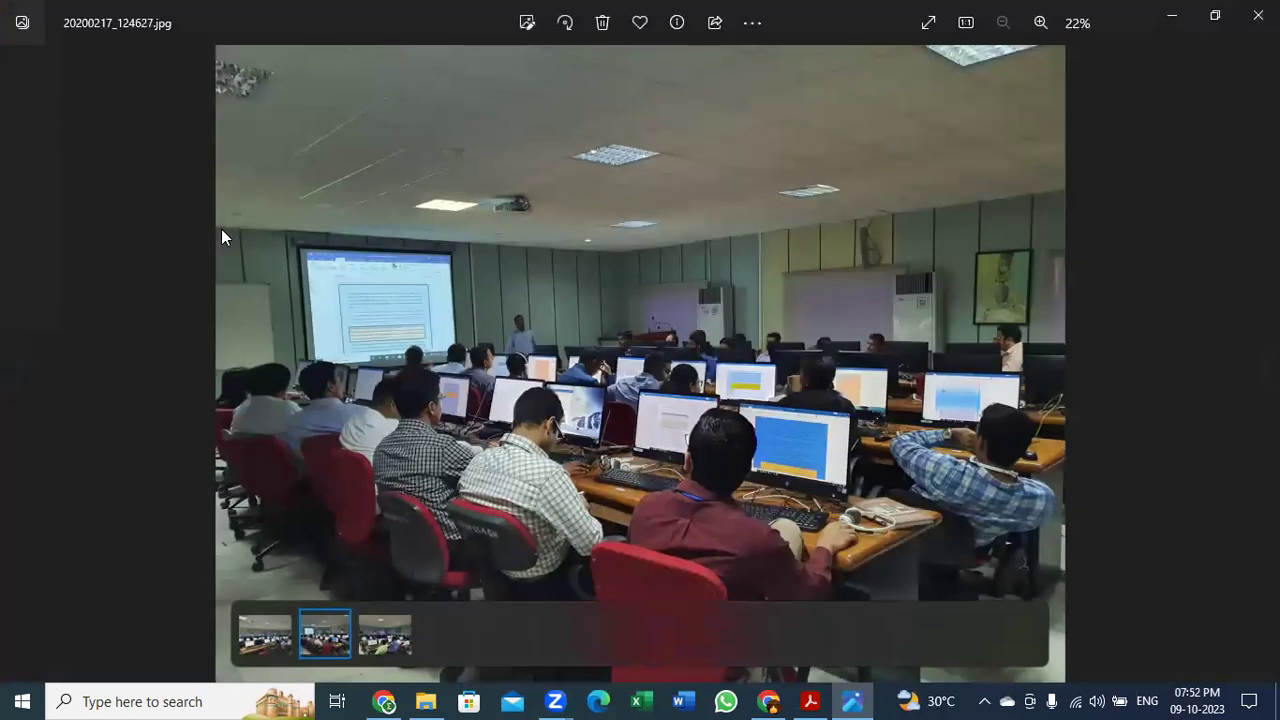
{"action": "key", "text": "Right"}
{"action": "key", "text": "Right"}
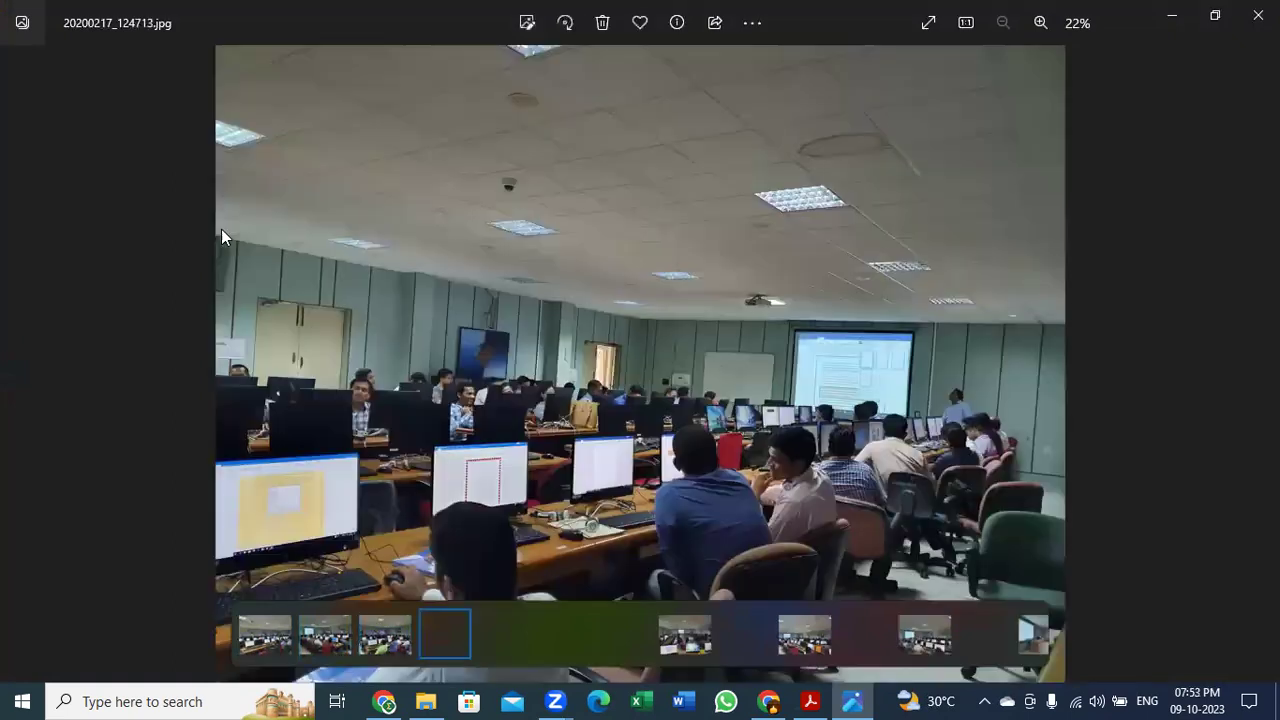
{"action": "key", "text": "Right"}
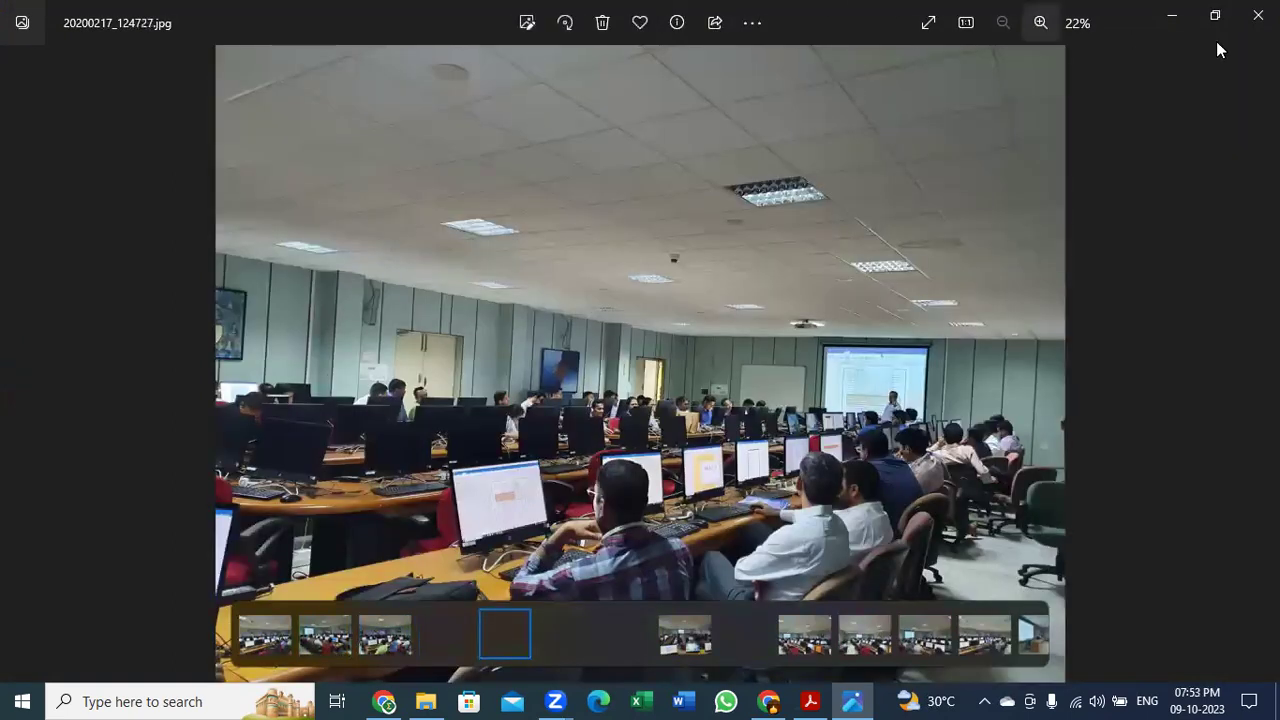
{"action": "left_click", "coordinate": [1258, 15]}
{"action": "left_click", "coordinate": [20, 150]}
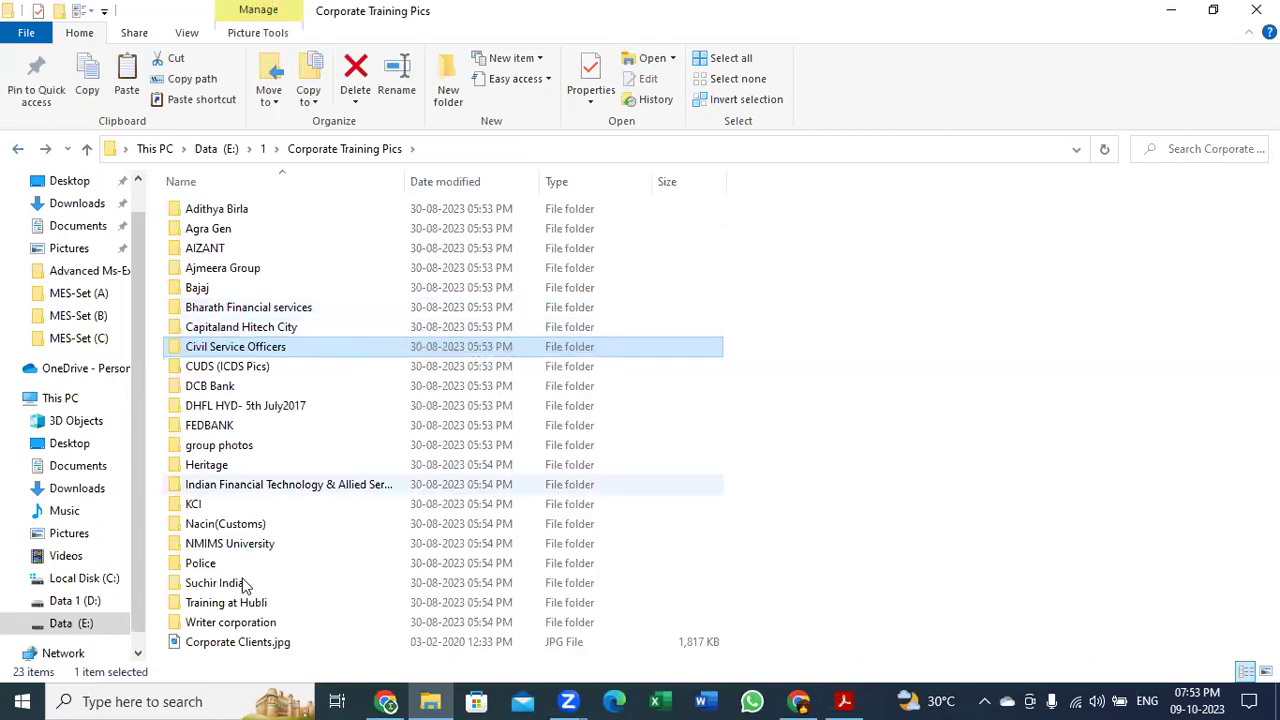
- Open the Capitaland Hitech City folder to show its training photos
{"action": "left_click", "coordinate": [200, 565]}
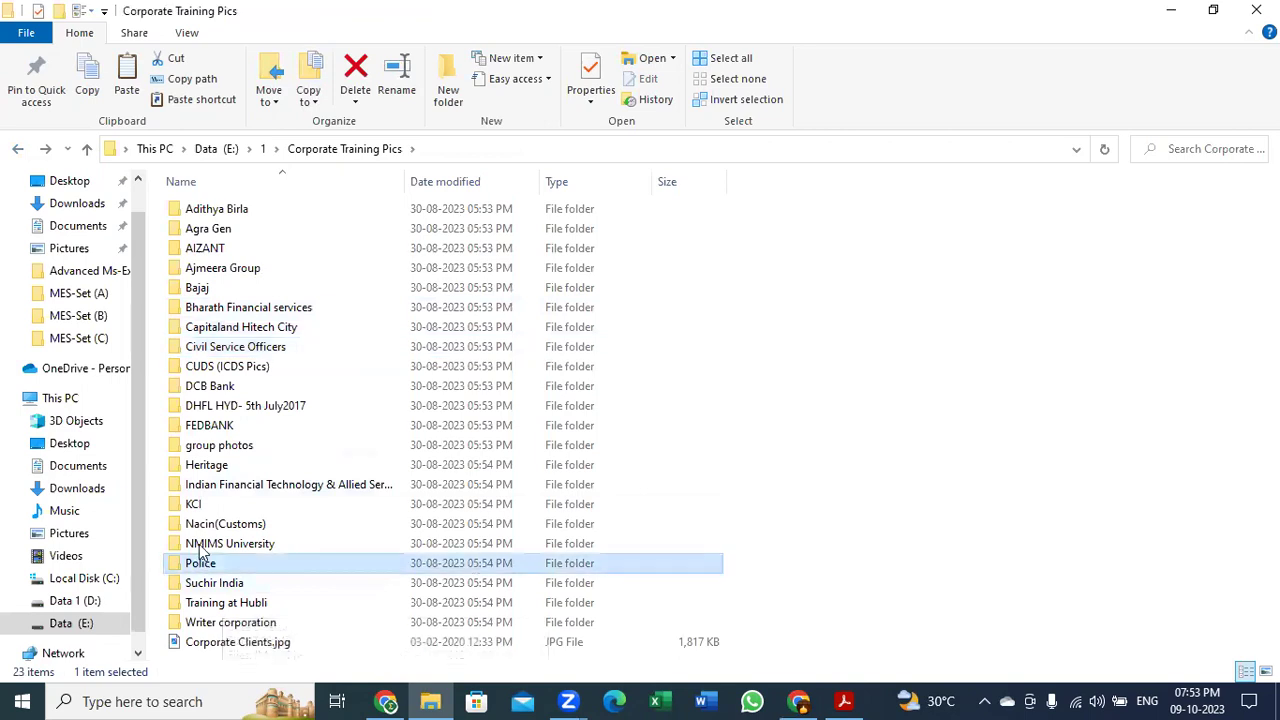
{"action": "left_click", "coordinate": [222, 530]}
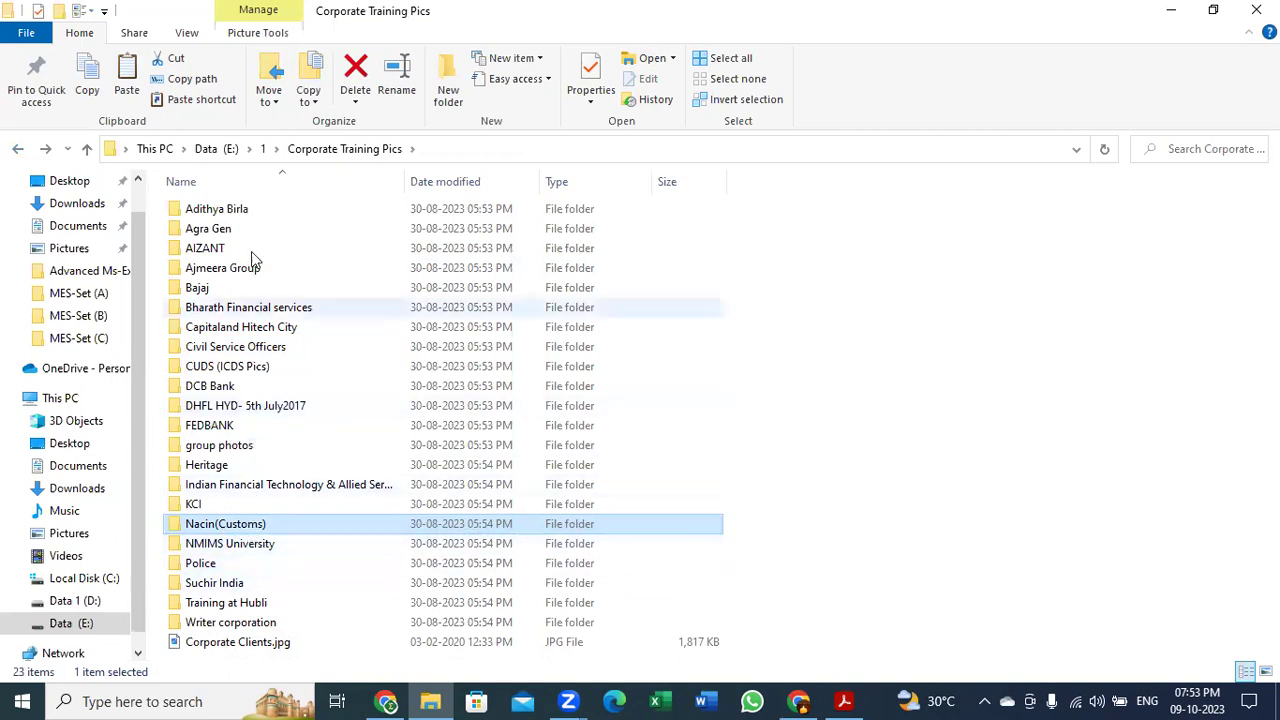
{"action": "left_click", "coordinate": [266, 332]}
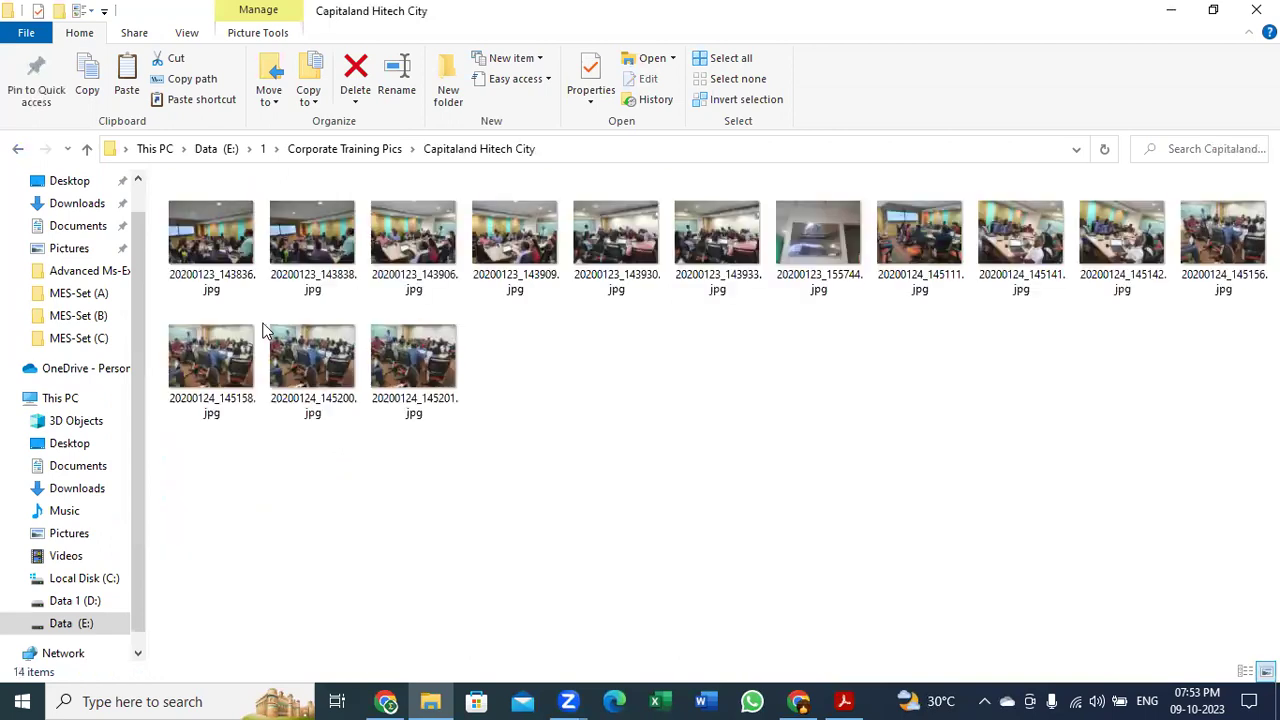
- View the Capitaland Hitech City photos from 20200123_143836.jpg through 20200123_143933.jpg, then return to the Corporate Training Pics folder
{"action": "double_click", "coordinate": [232, 230]}
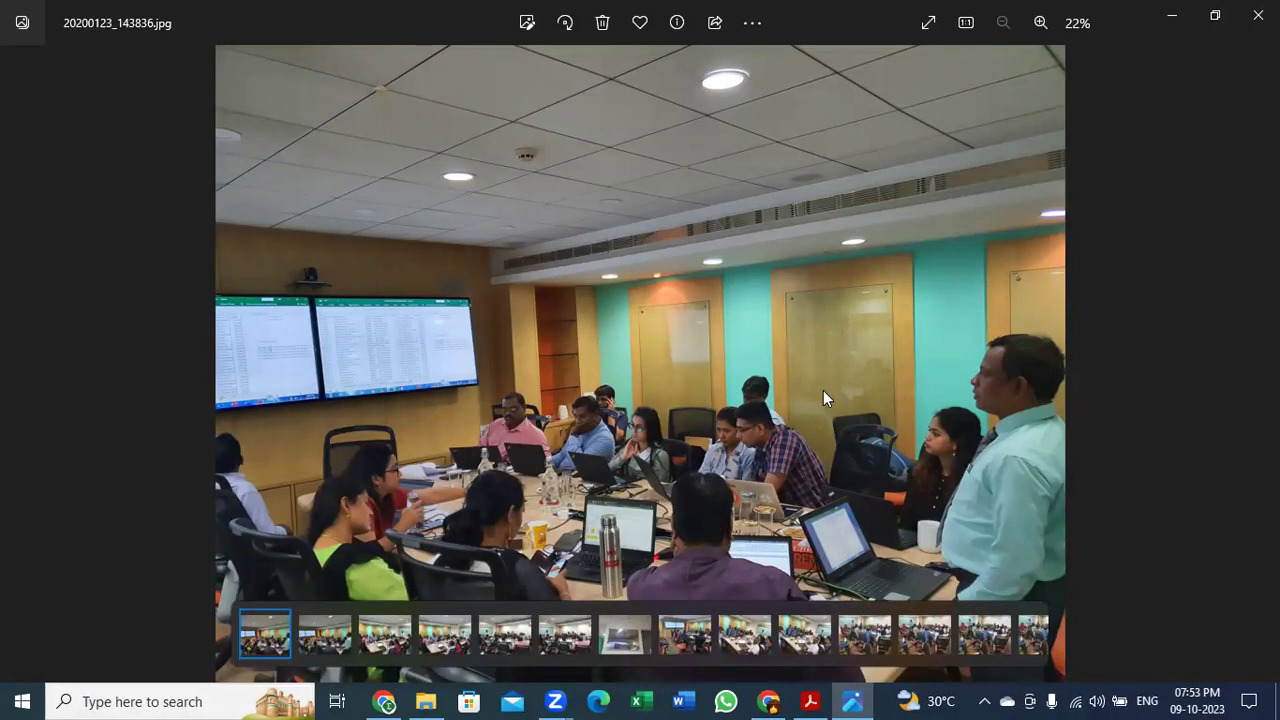
{"action": "key", "text": "Right"}
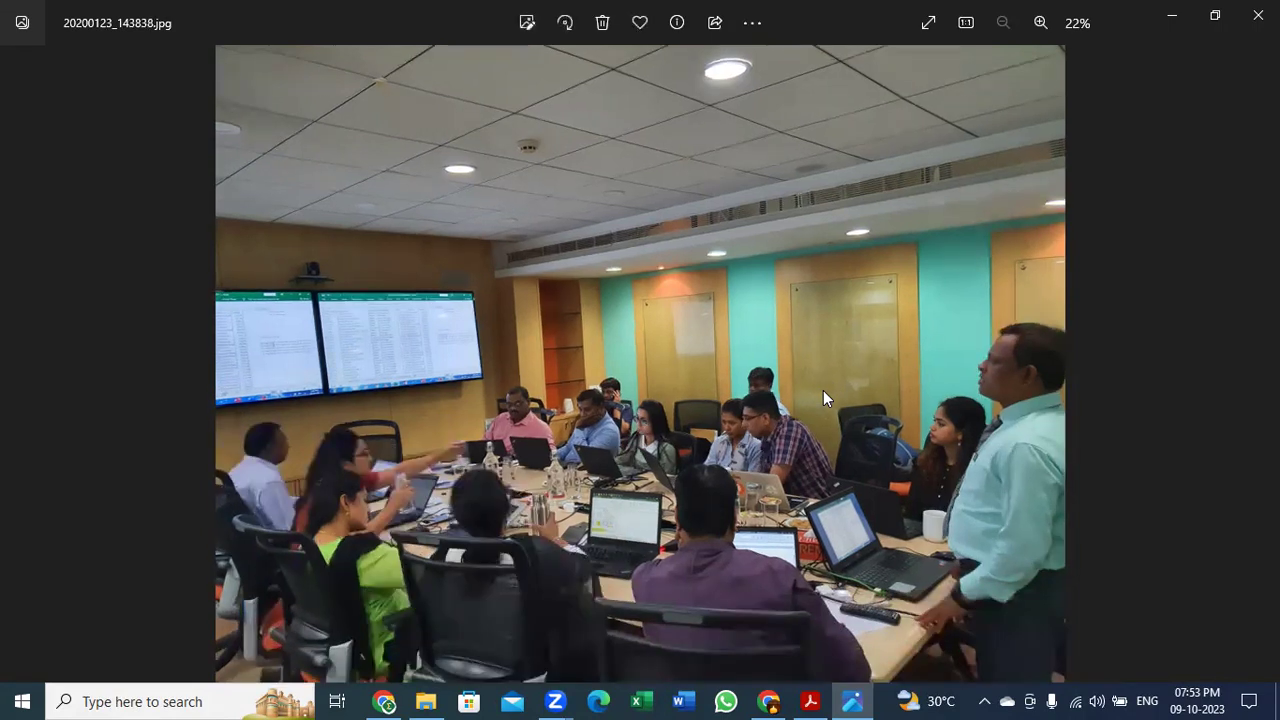
{"action": "key", "text": "Right"}
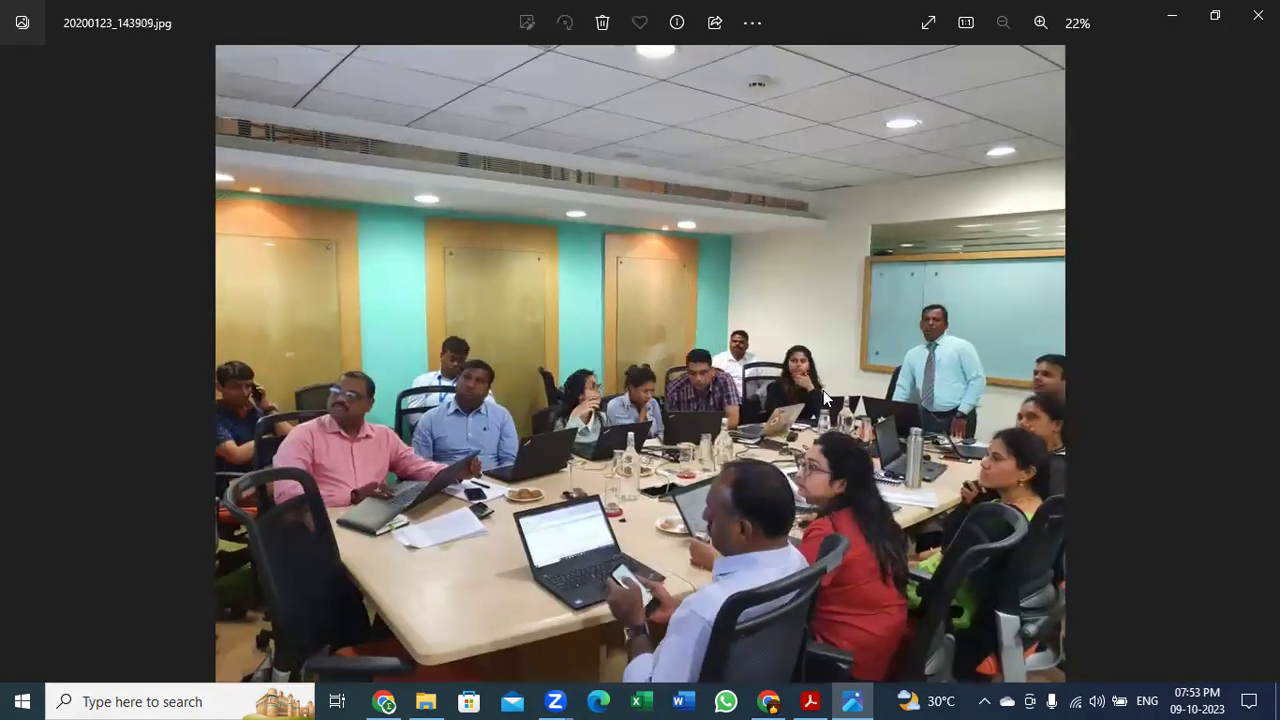
{"action": "key", "text": "Right"}
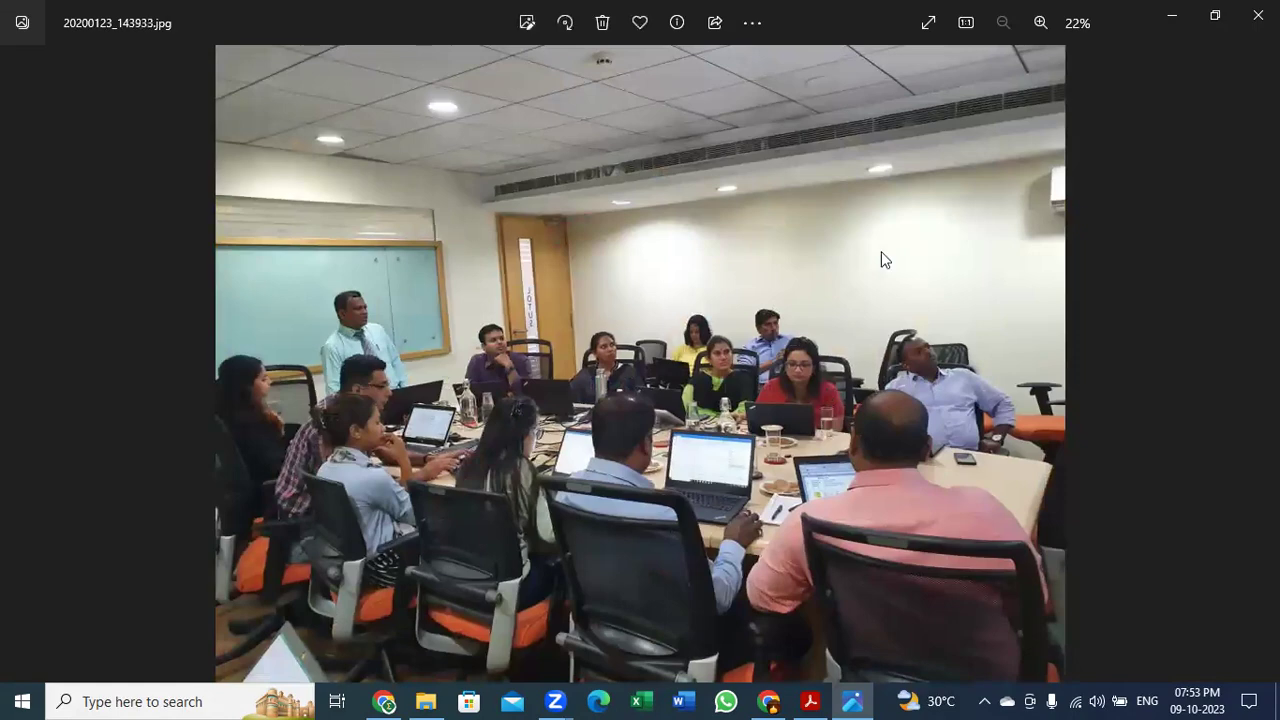
{"action": "left_click", "coordinate": [1258, 15]}
{"action": "left_click", "coordinate": [17, 153]}
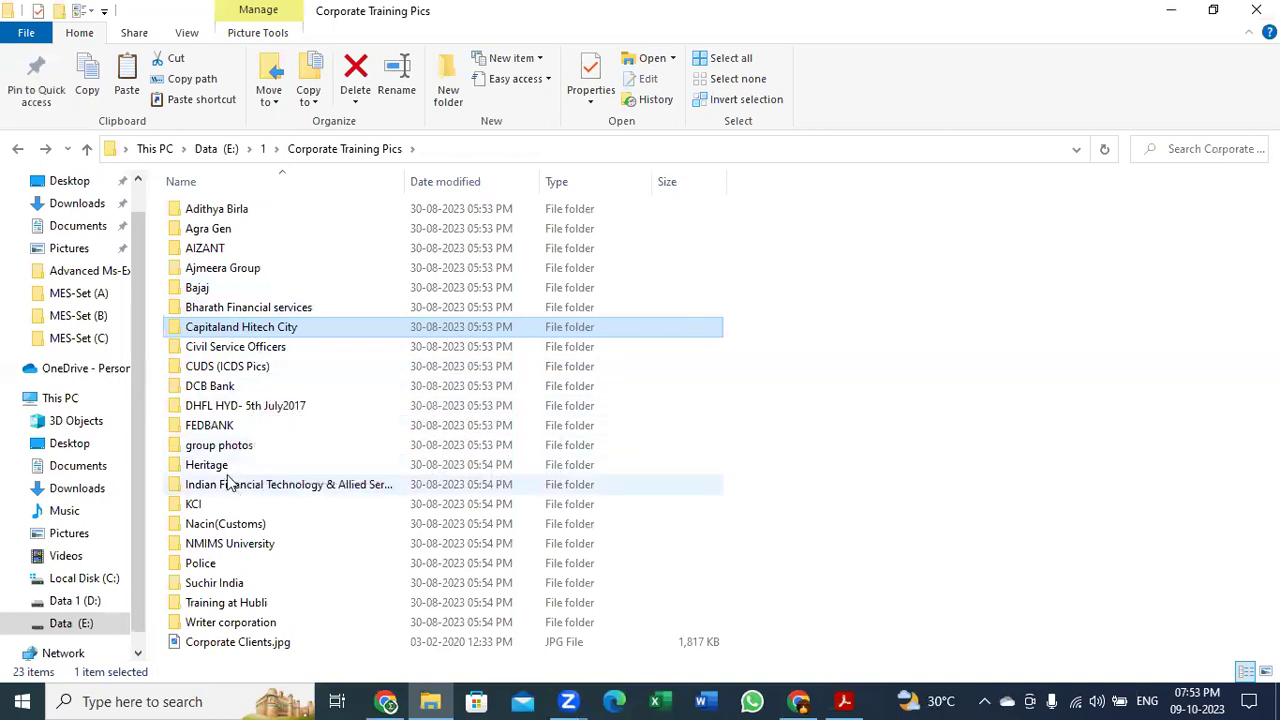
- Open the NMIMS University folder and view its photos from IMG_20230127_095231.jpg through WhatsApp Image 2023-01-27 at 4.01.07 PM.jpeg
{"action": "double_click", "coordinate": [247, 547]}
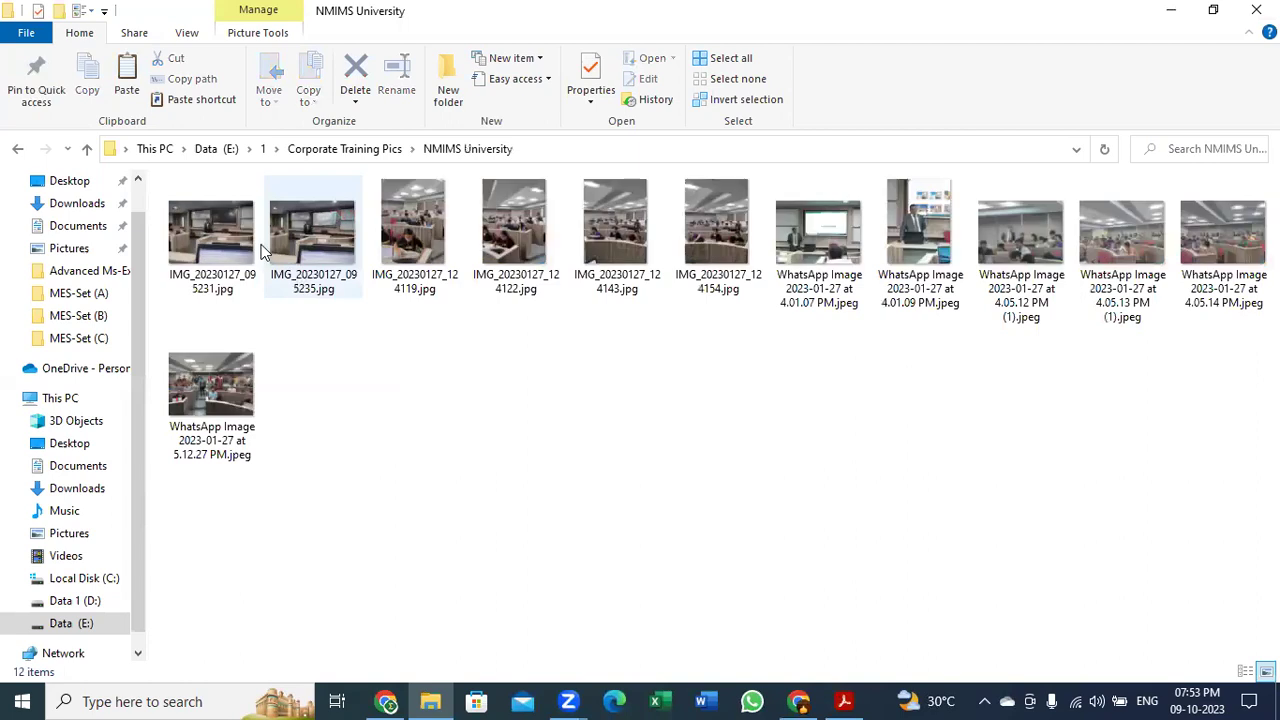
{"action": "left_click", "coordinate": [234, 228]}
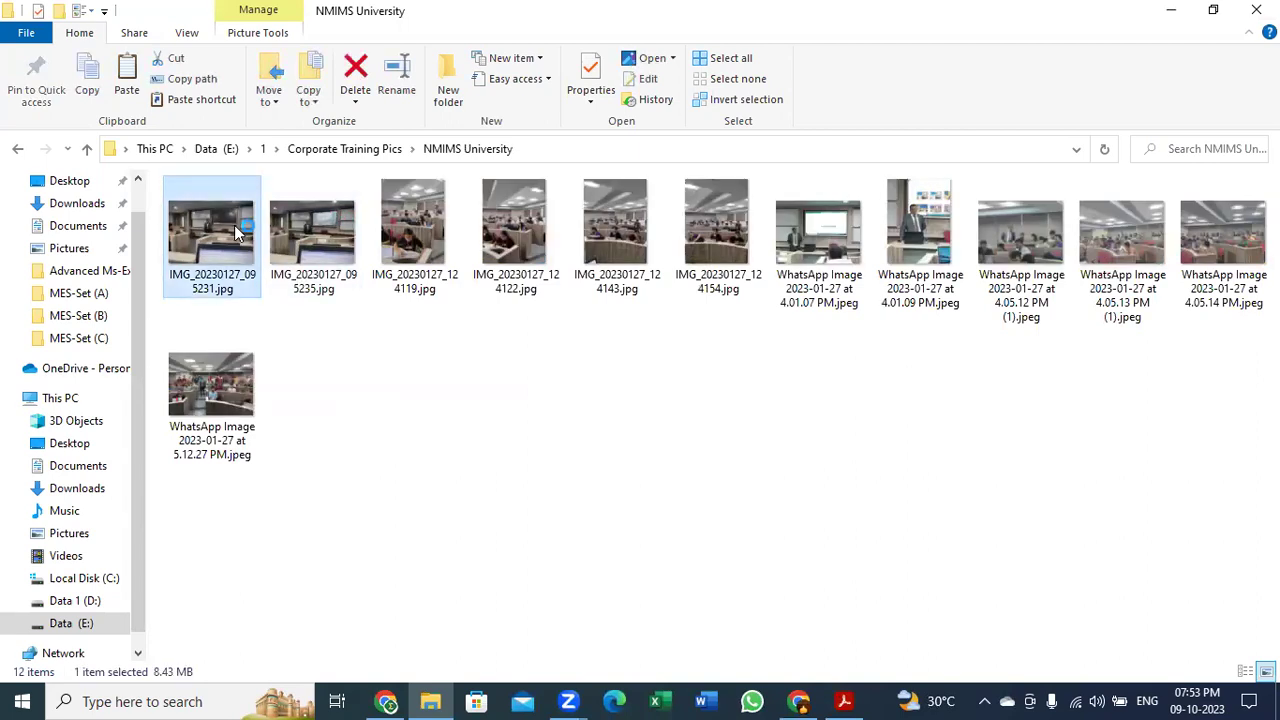
{"action": "double_click", "coordinate": [234, 225]}
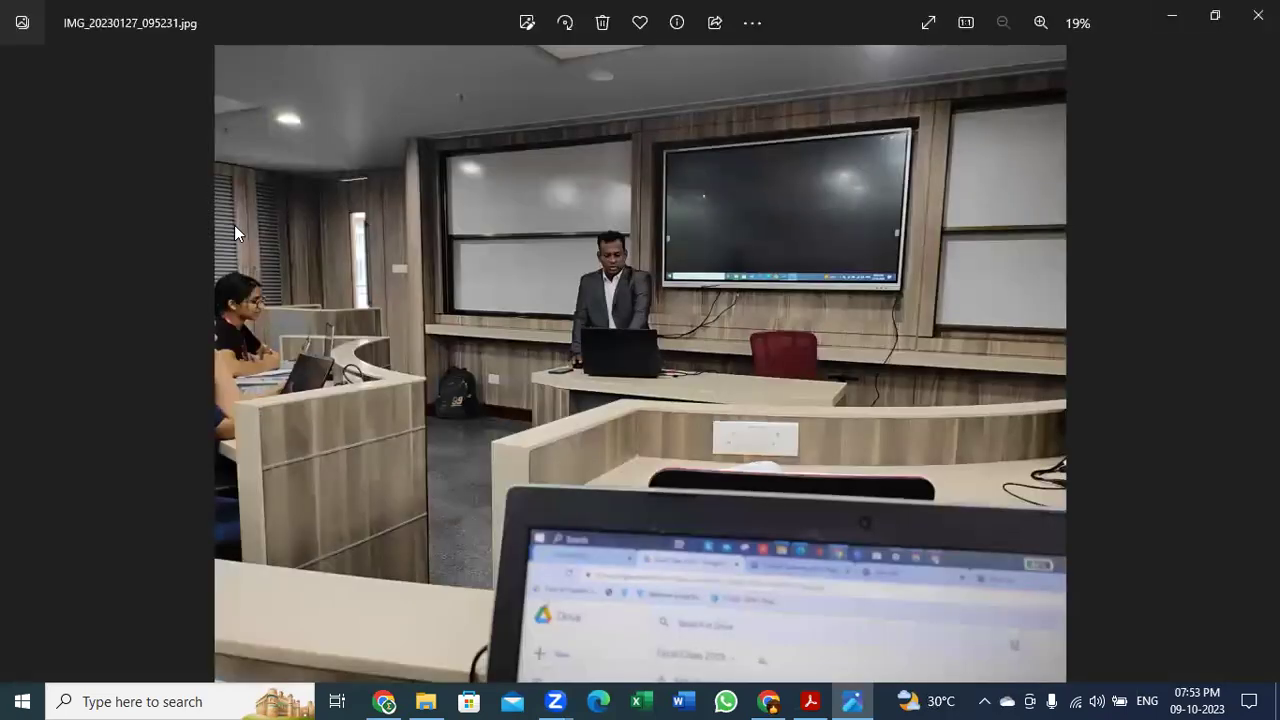
{"action": "key", "text": "Right"}
{"action": "key", "text": "Right"}
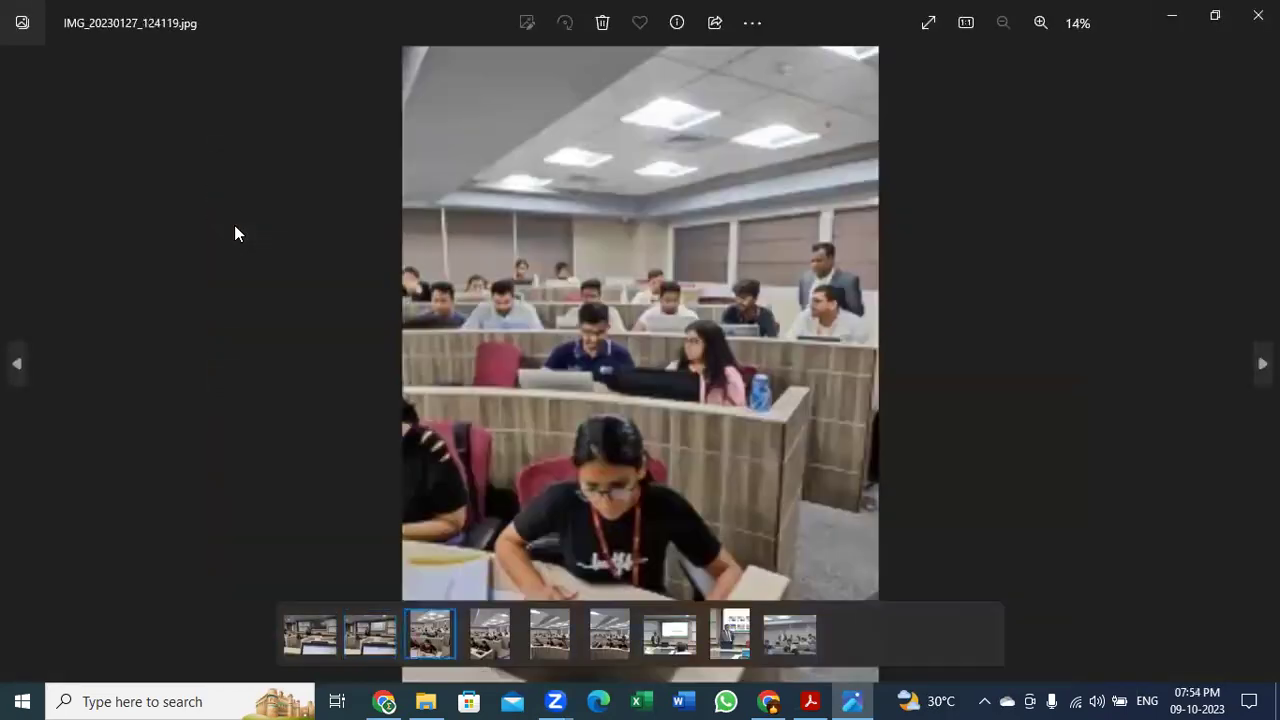
{"action": "key", "text": "Right"}
{"action": "key", "text": "Right"}
{"action": "key", "text": "Right"}
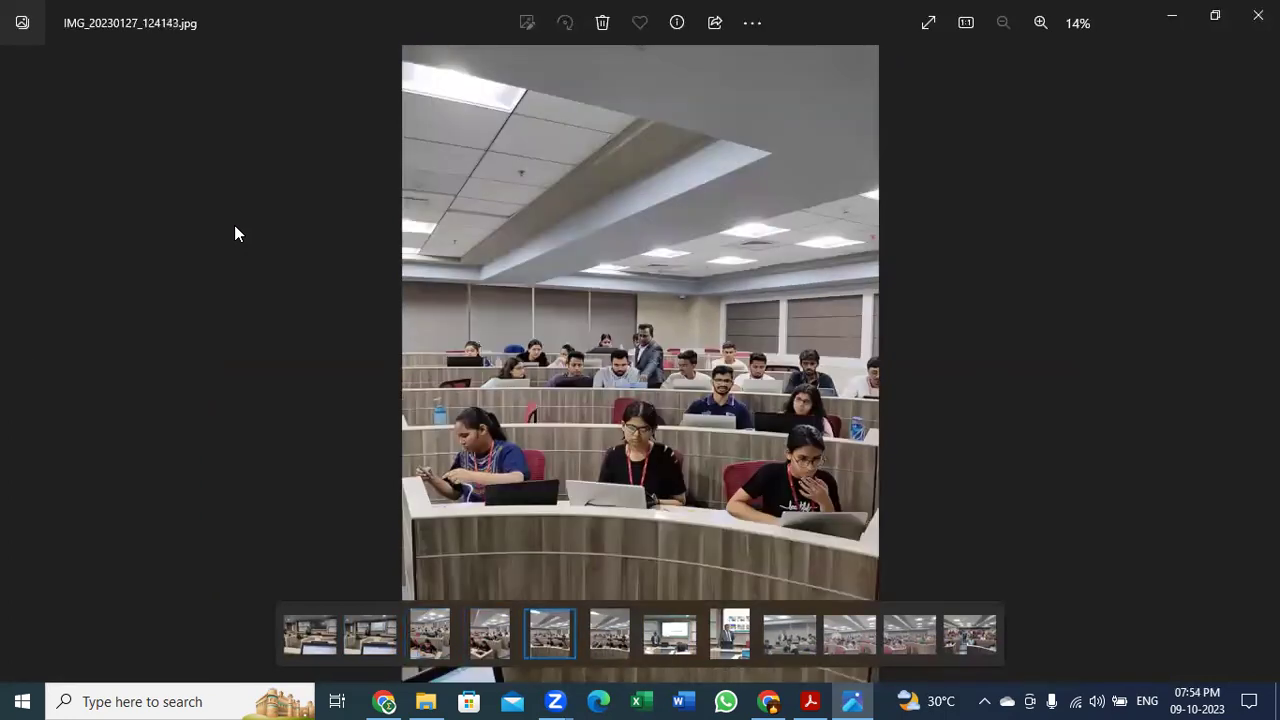
{"action": "key", "text": "Right"}
{"action": "key", "text": "Right"}
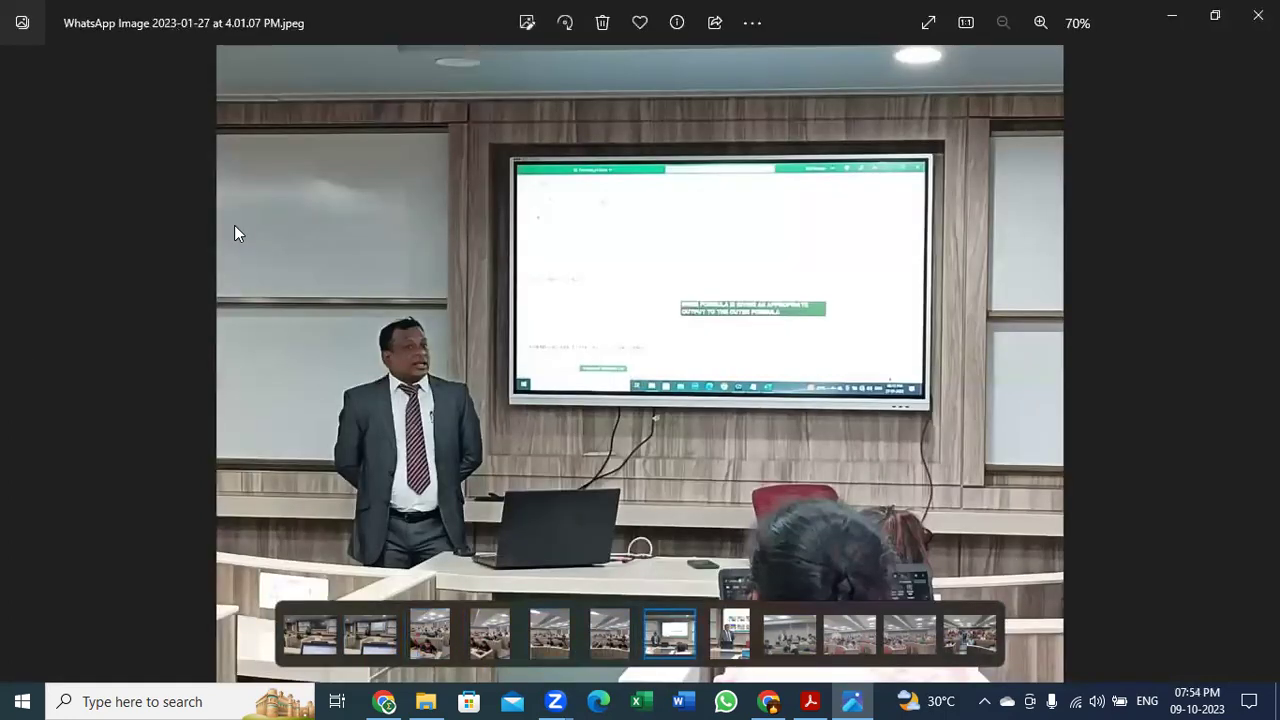
- View the remaining NMIMS University photos through WhatsApp Image 2023-01-27 at 5.12.27 PM.jpeg, then return to the Corporate Training Pics folder
{"action": "key", "text": "Right"}
{"action": "key", "text": "Right"}
{"action": "key", "text": "Right"}
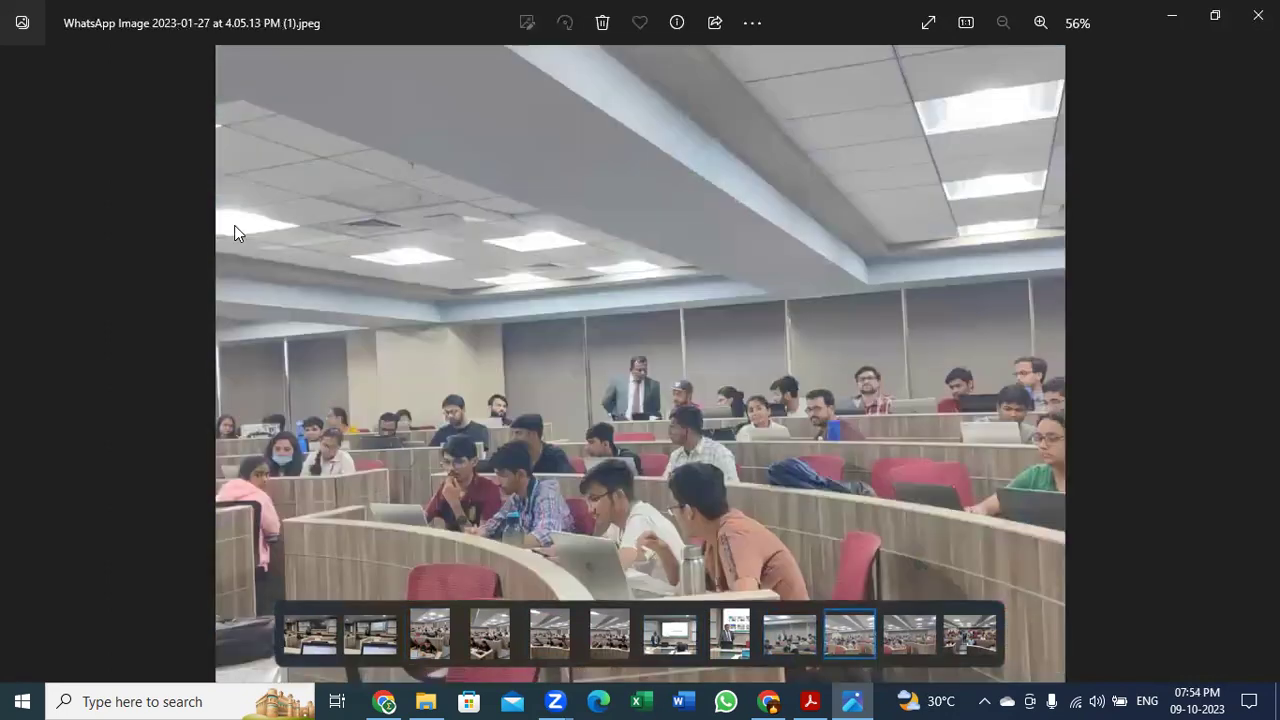
{"action": "key", "text": "Right"}
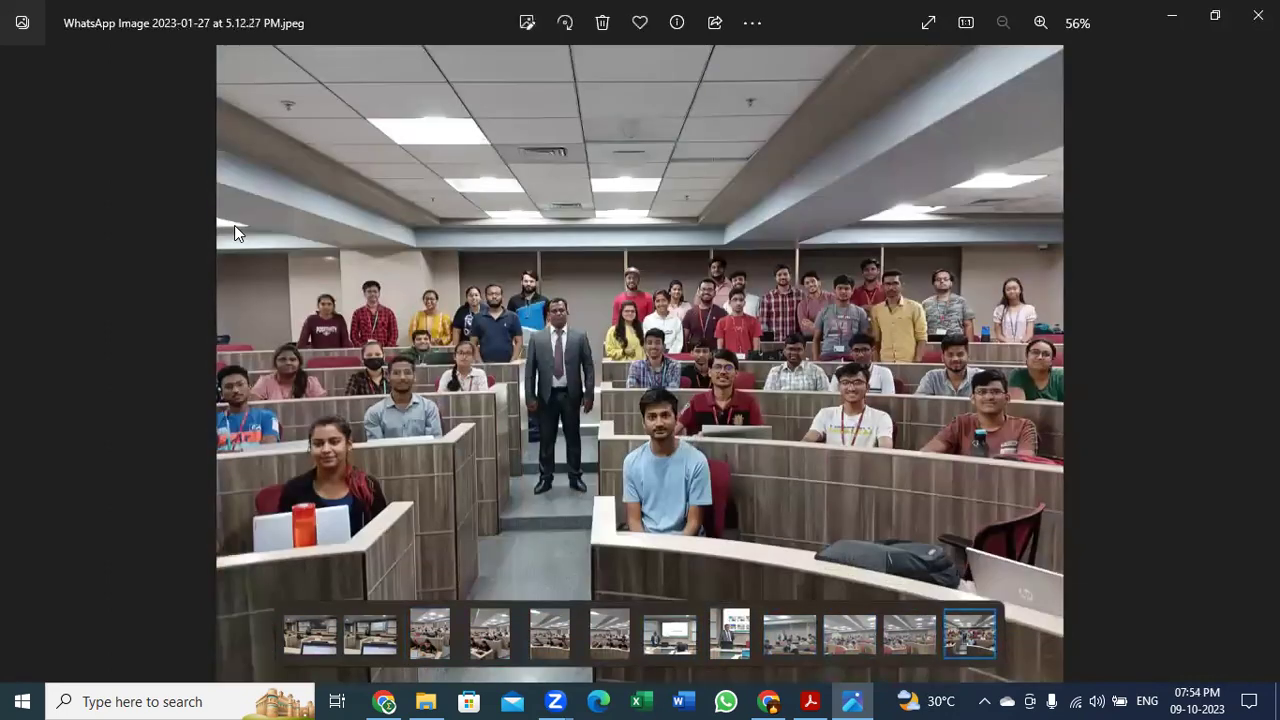
{"action": "left_click", "coordinate": [1257, 15]}
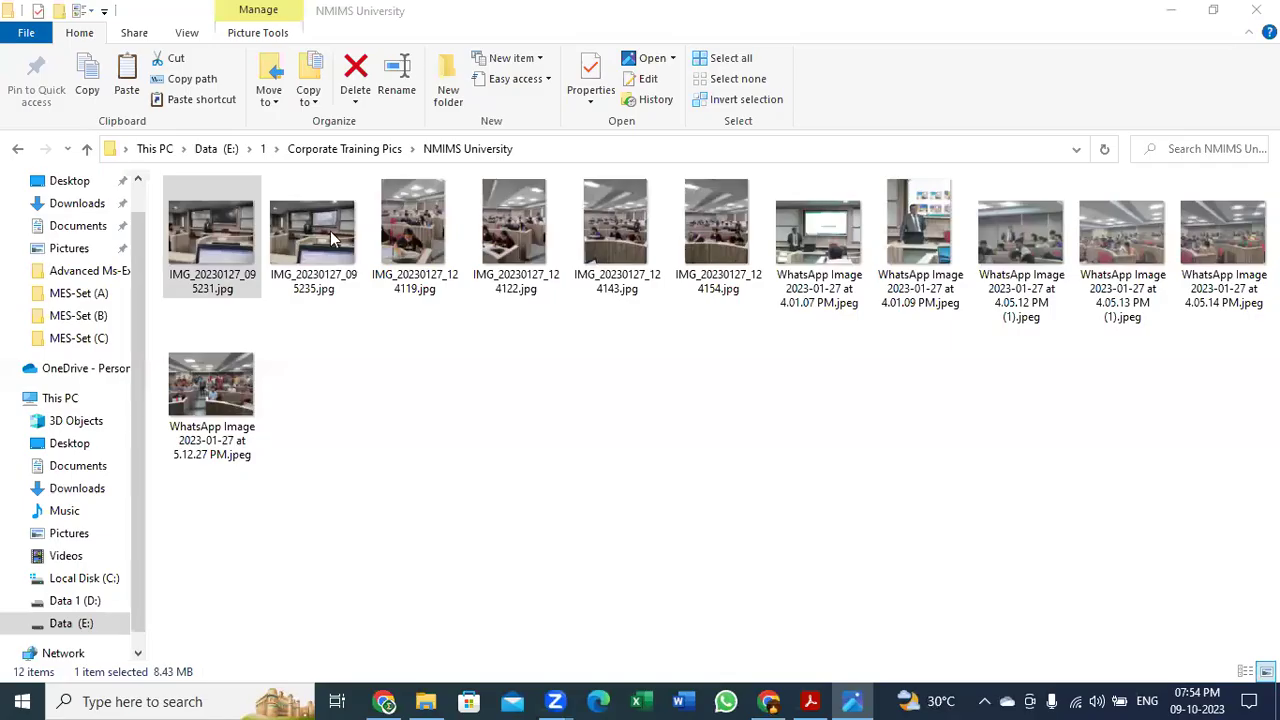
{"action": "left_click", "coordinate": [20, 149]}
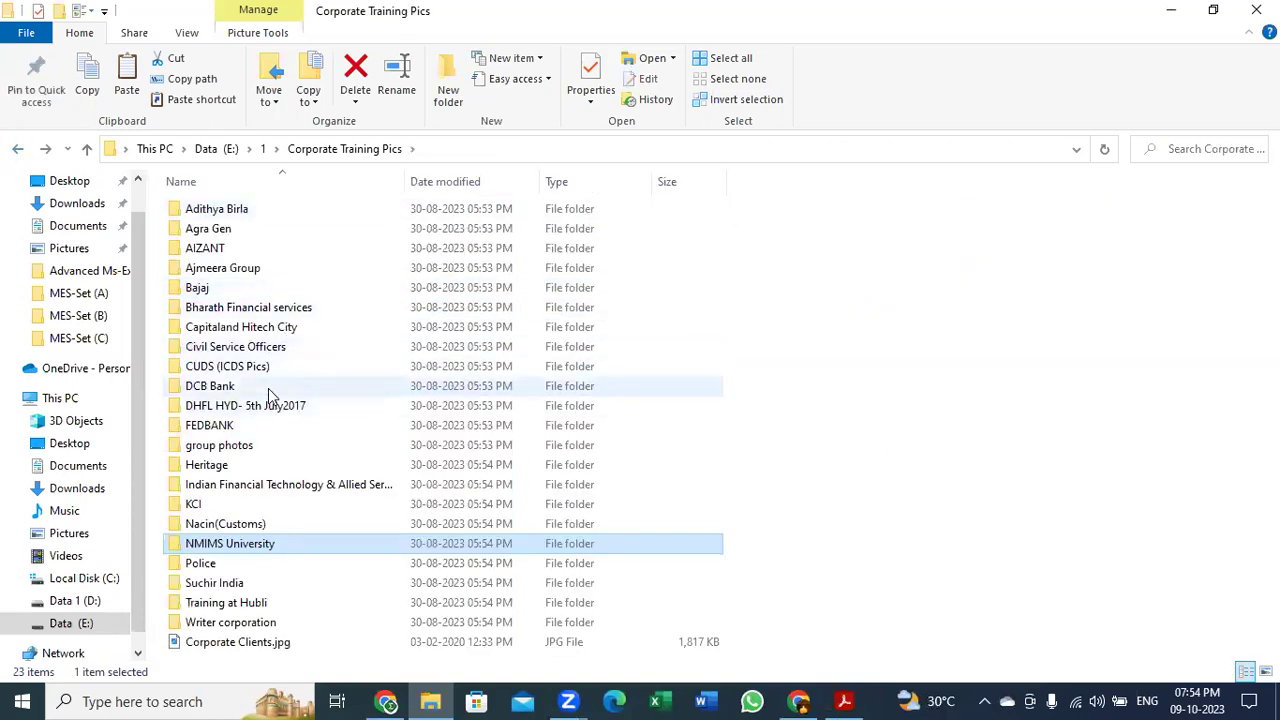
- Point out the DHFL HYD- 5th July2017, FEDBANK, Heritage, KCI and Nacin(Customs) folders by selecting them in turn
{"action": "left_click", "coordinate": [270, 405]}
{"action": "left_click", "coordinate": [232, 427]}
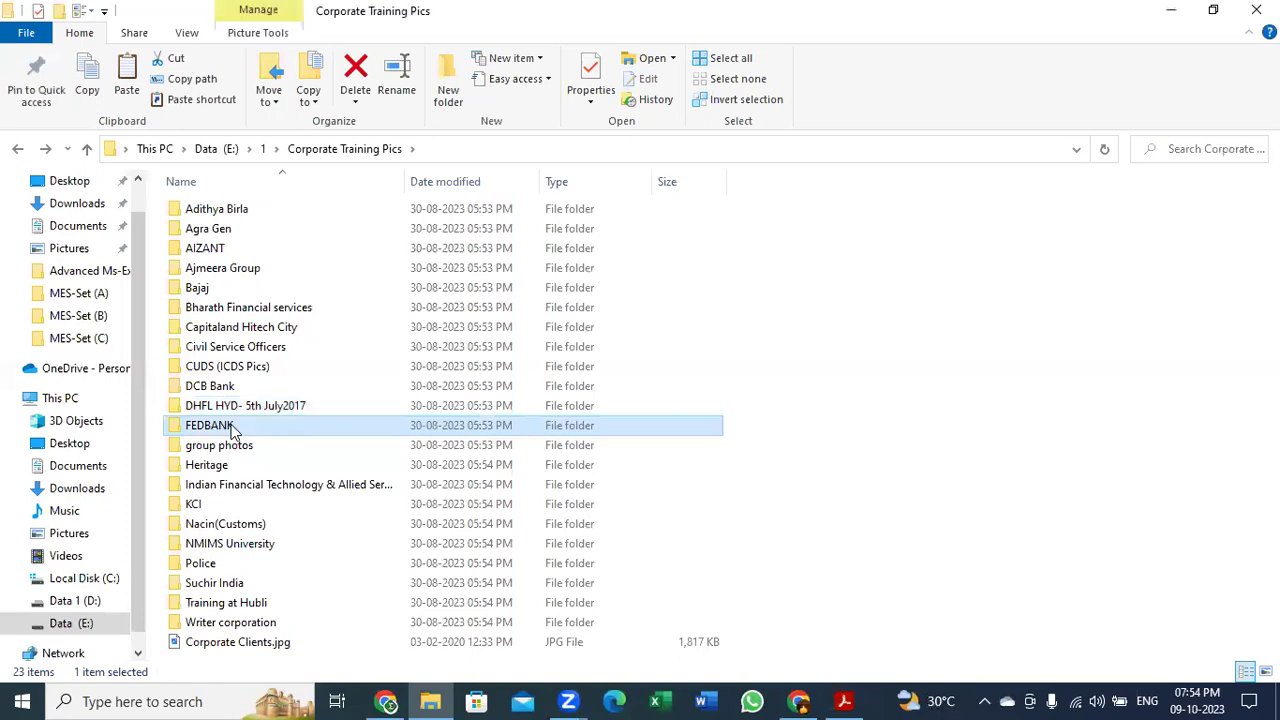
{"action": "left_click", "coordinate": [237, 466]}
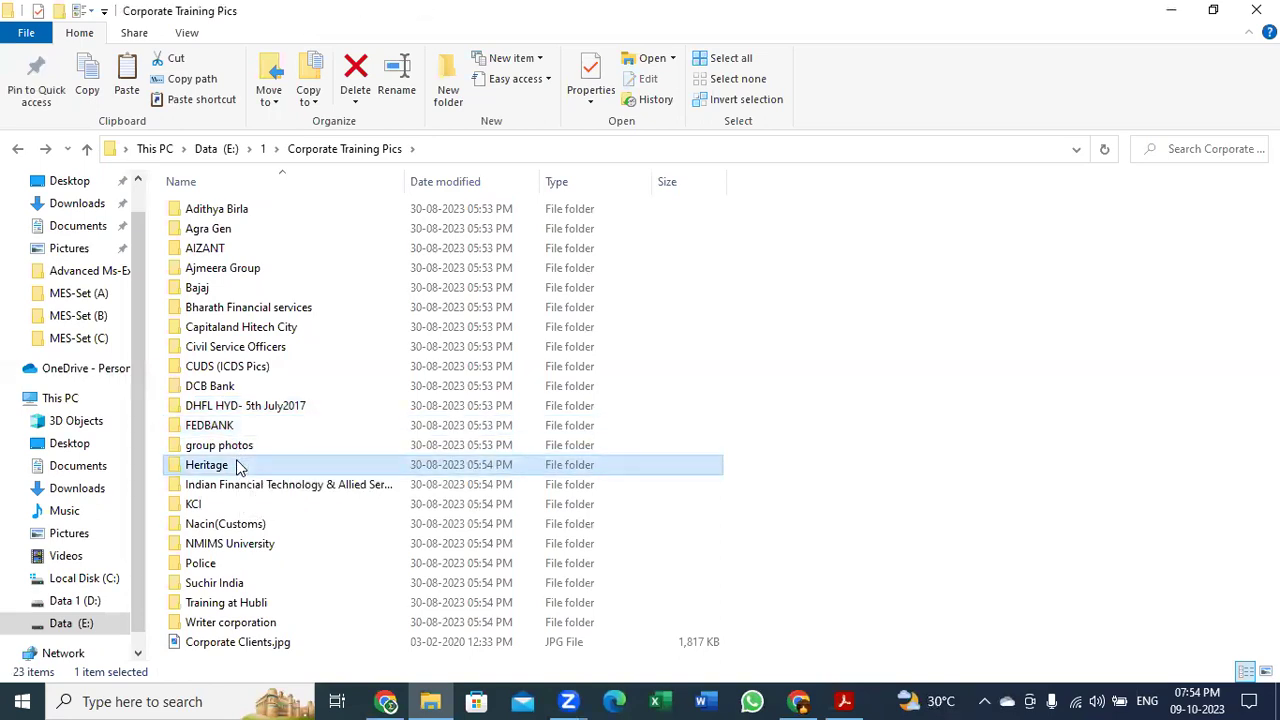
{"action": "left_click", "coordinate": [229, 506]}
{"action": "left_click", "coordinate": [232, 526]}
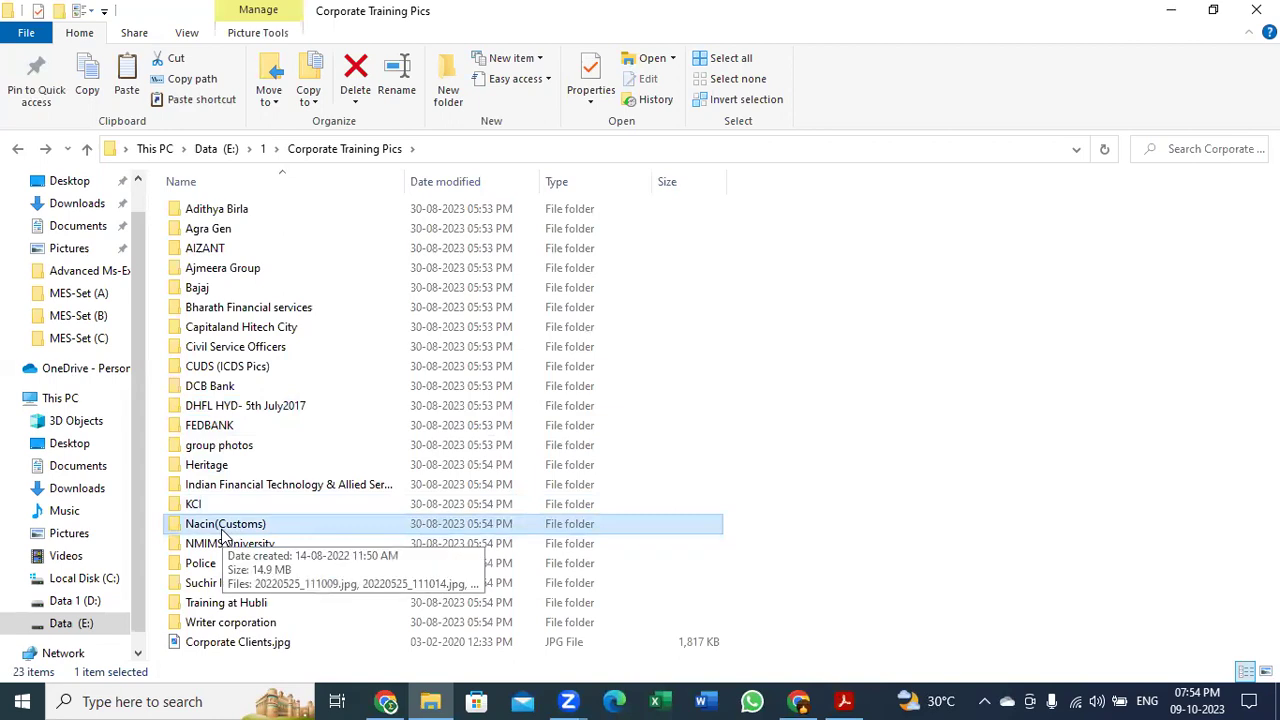
{"action": "left_click", "coordinate": [224, 533]}
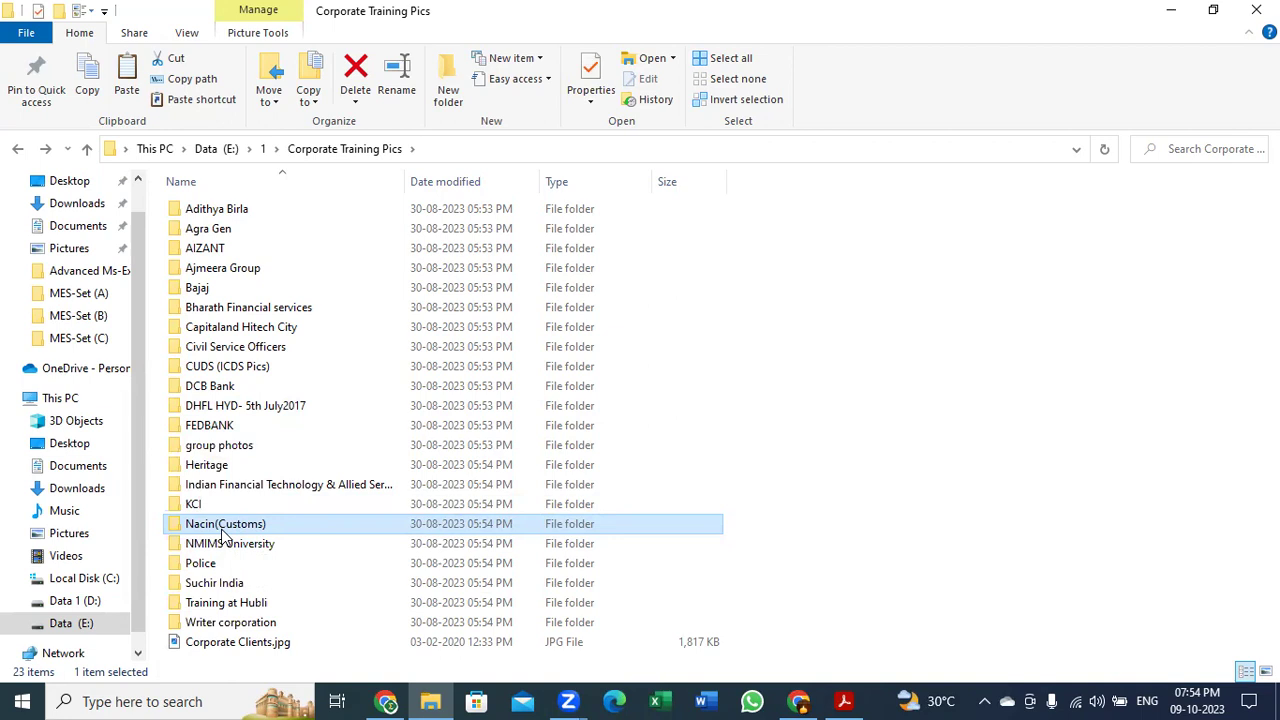
- Open the Yousufguda photo folder under Police and Police Batalions
{"action": "left_click", "coordinate": [205, 564]}
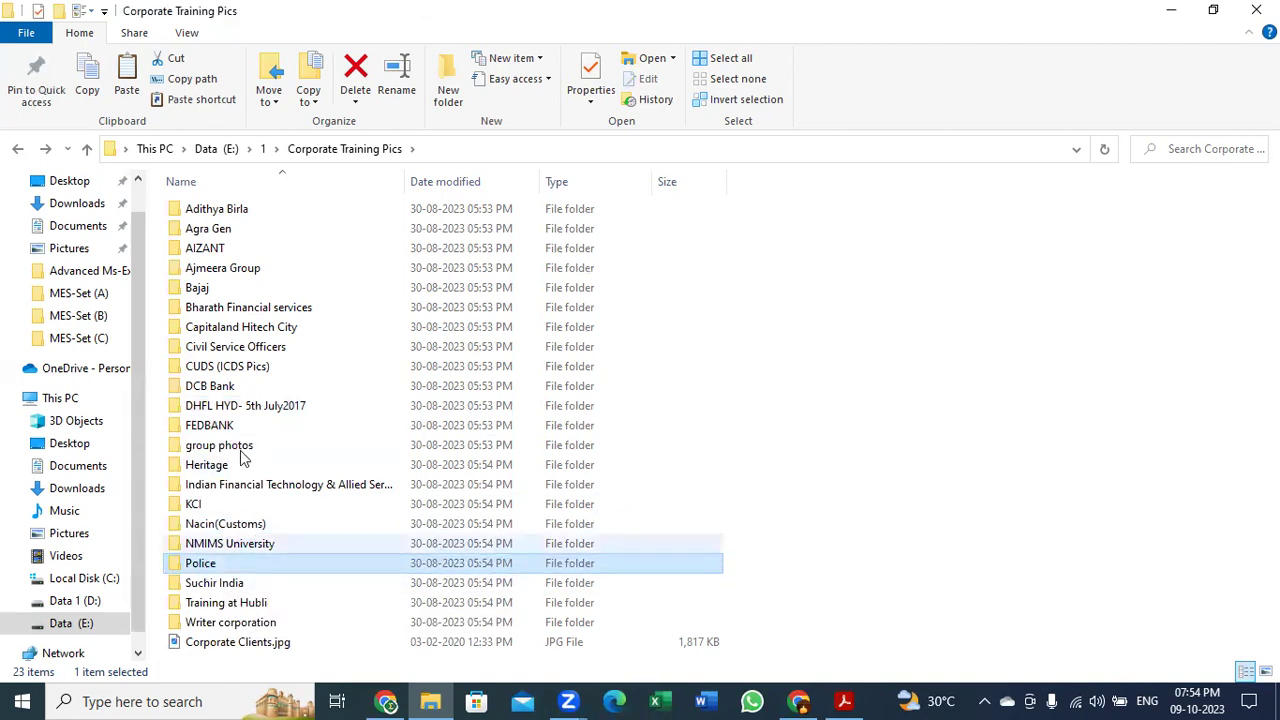
{"action": "key", "text": "Return"}
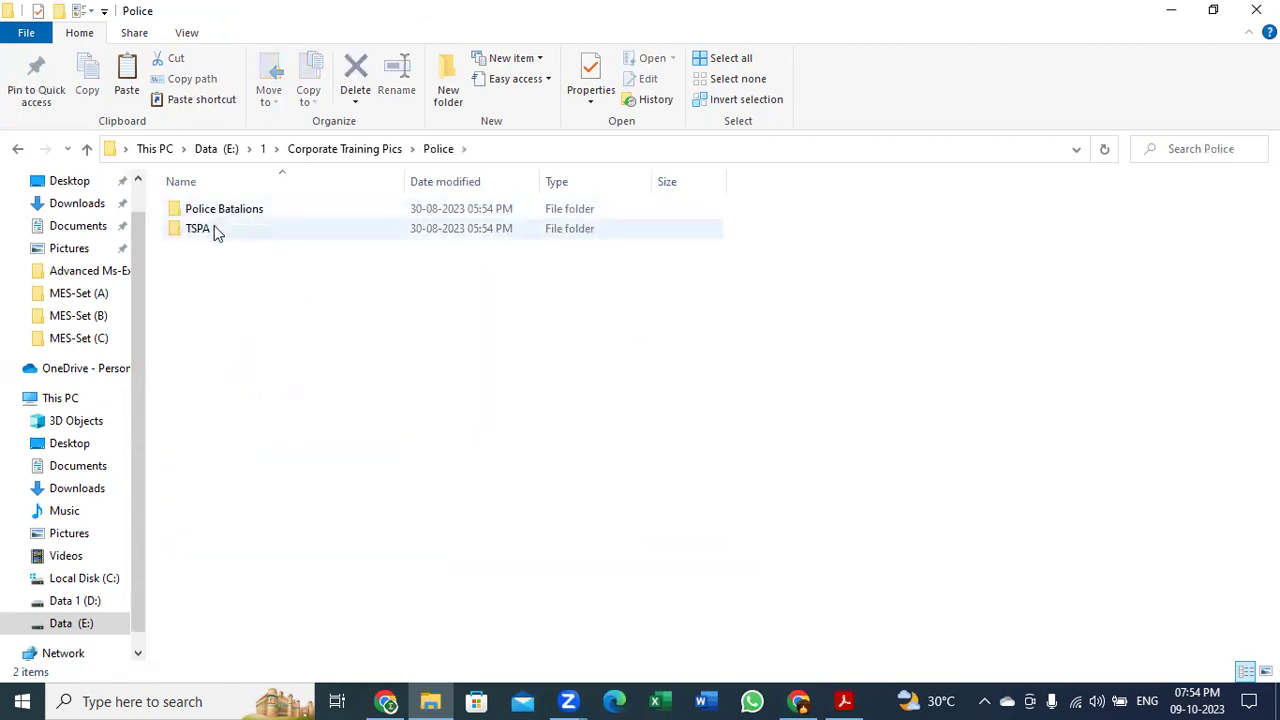
{"action": "left_click", "coordinate": [214, 216]}
{"action": "key", "text": "Return"}
{"action": "left_click", "coordinate": [214, 248]}
{"action": "key", "text": "Return"}
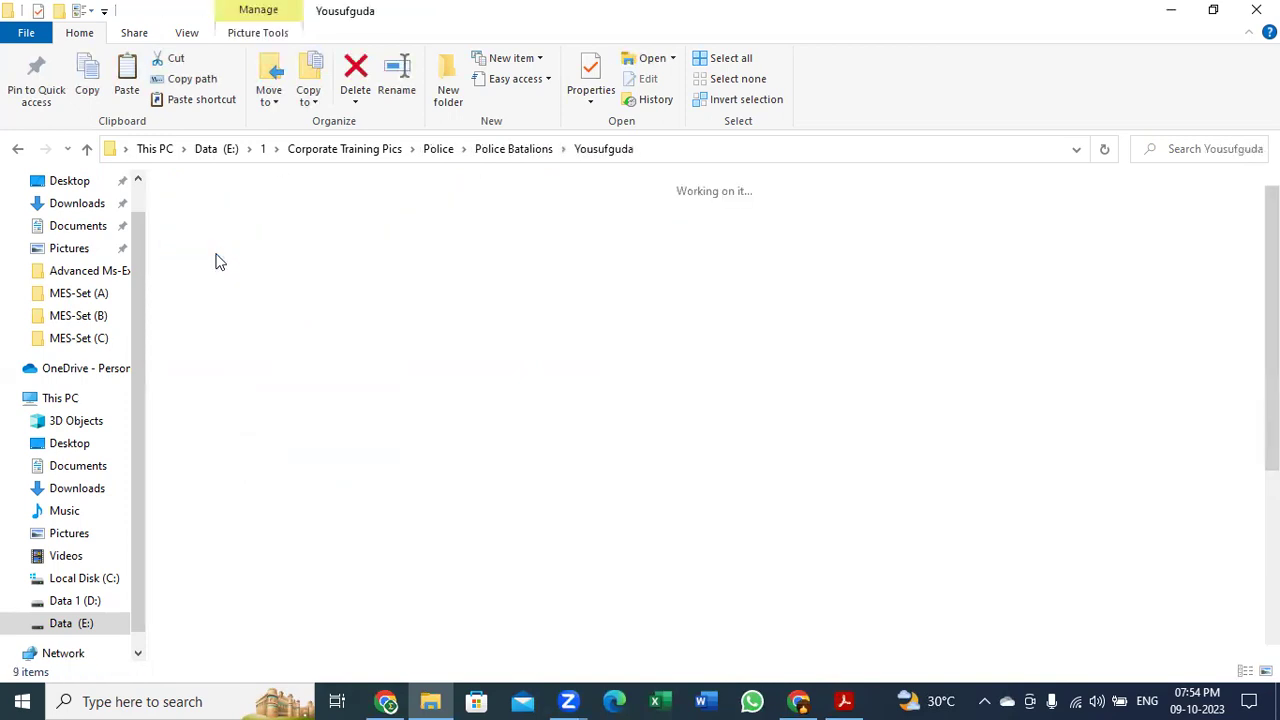
- View the Yousufguda group photos from 20211202_111729.jpg through 20211202_111735.jpg, then return to the Corporate Training Pics folder
{"action": "left_click", "coordinate": [328, 304]}
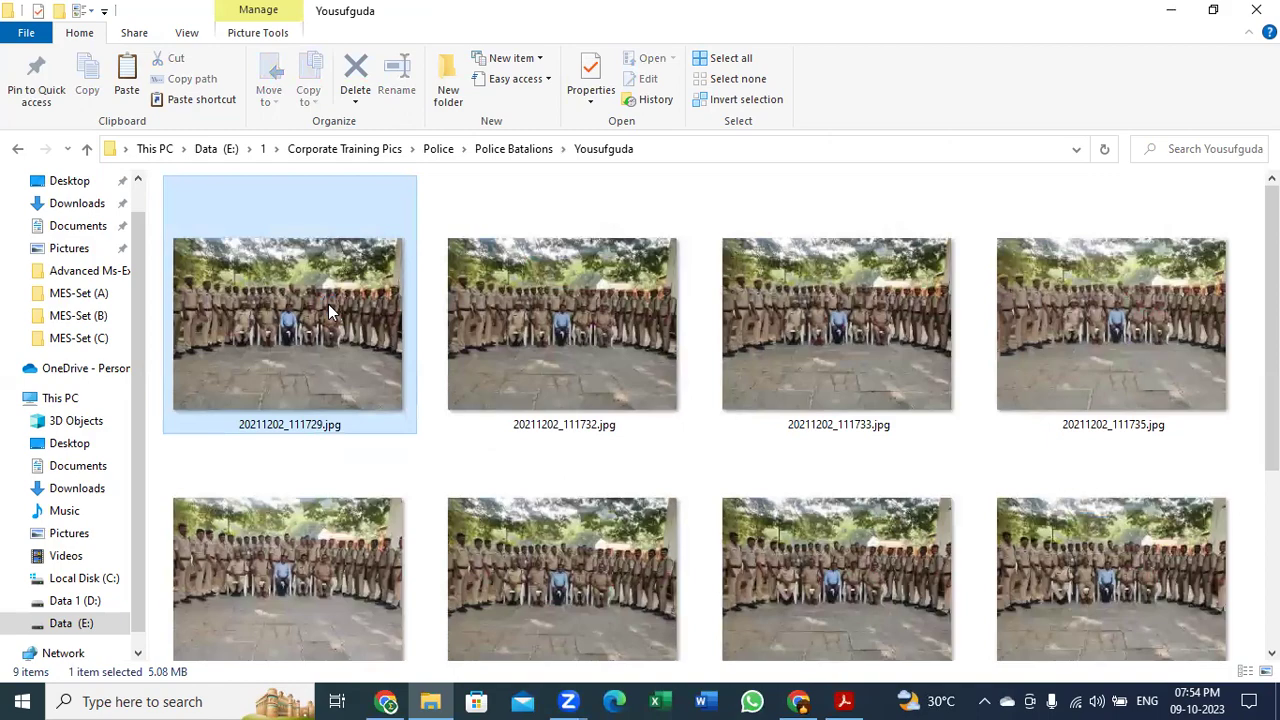
{"action": "double_click", "coordinate": [328, 304]}
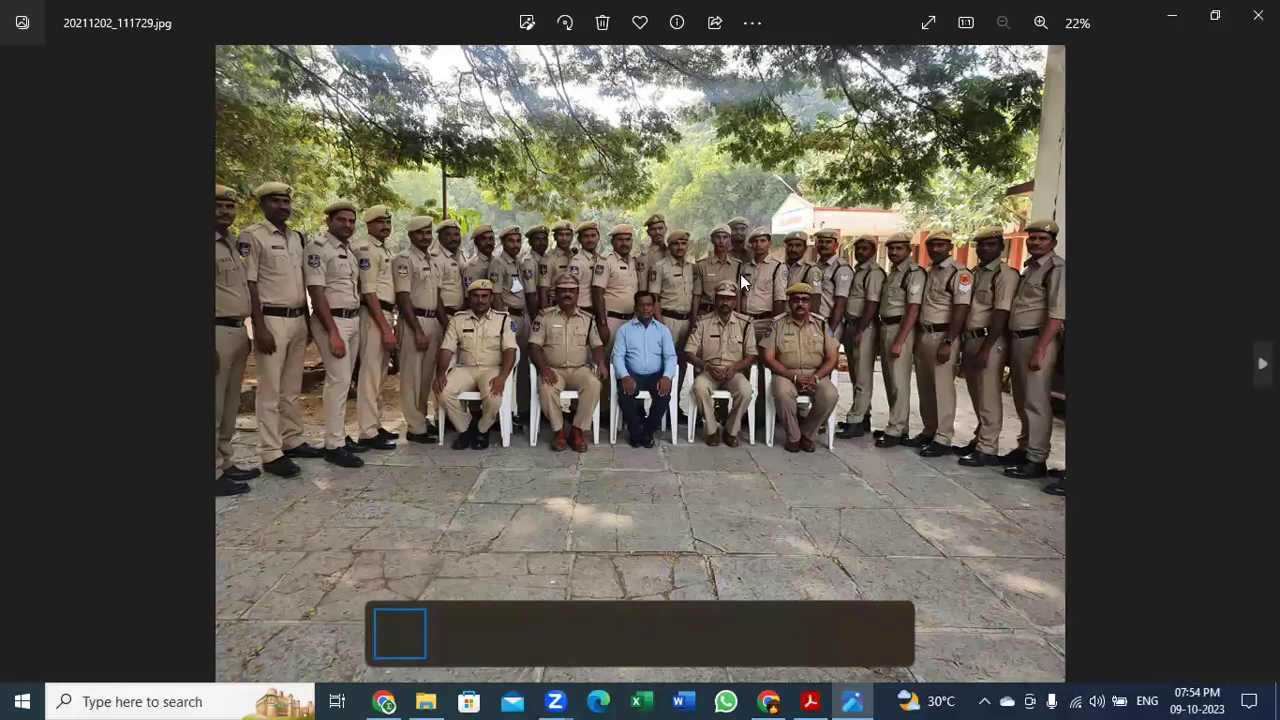
{"action": "key", "text": "Right"}
{"action": "key", "text": "Right"}
{"action": "key", "text": "Right"}
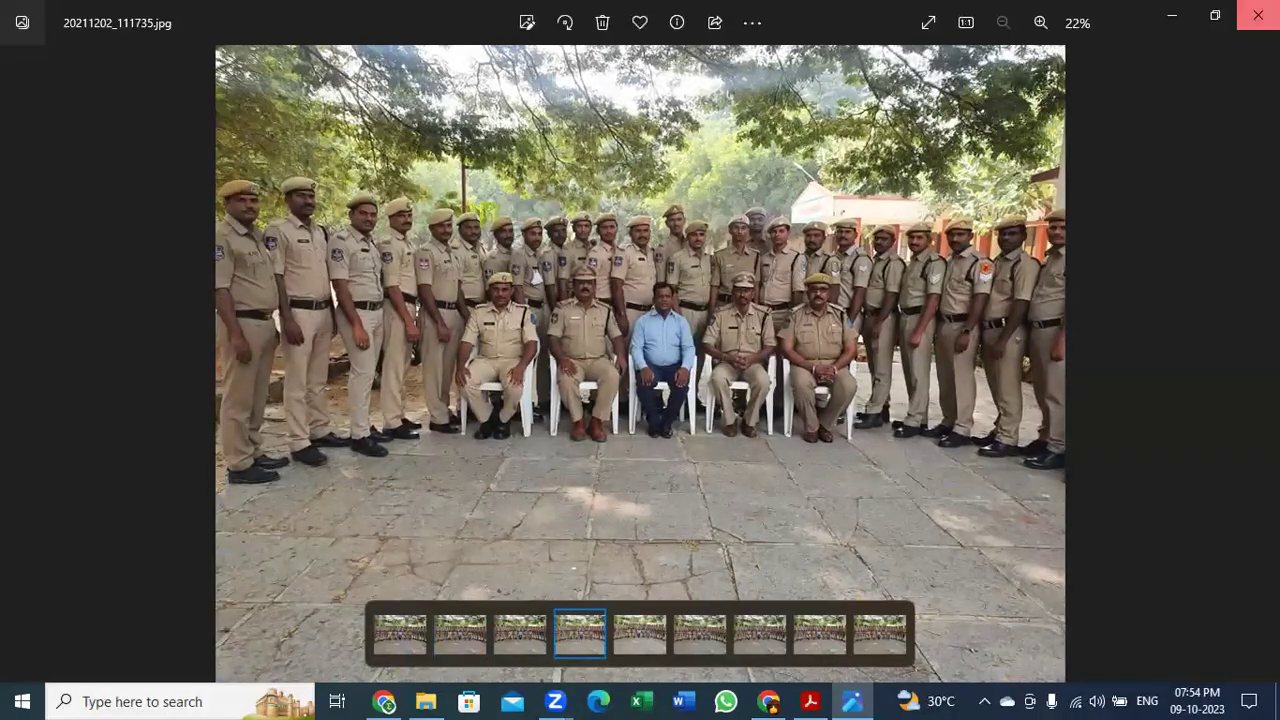
{"action": "left_click", "coordinate": [1257, 14]}
{"action": "left_click", "coordinate": [17, 148]}
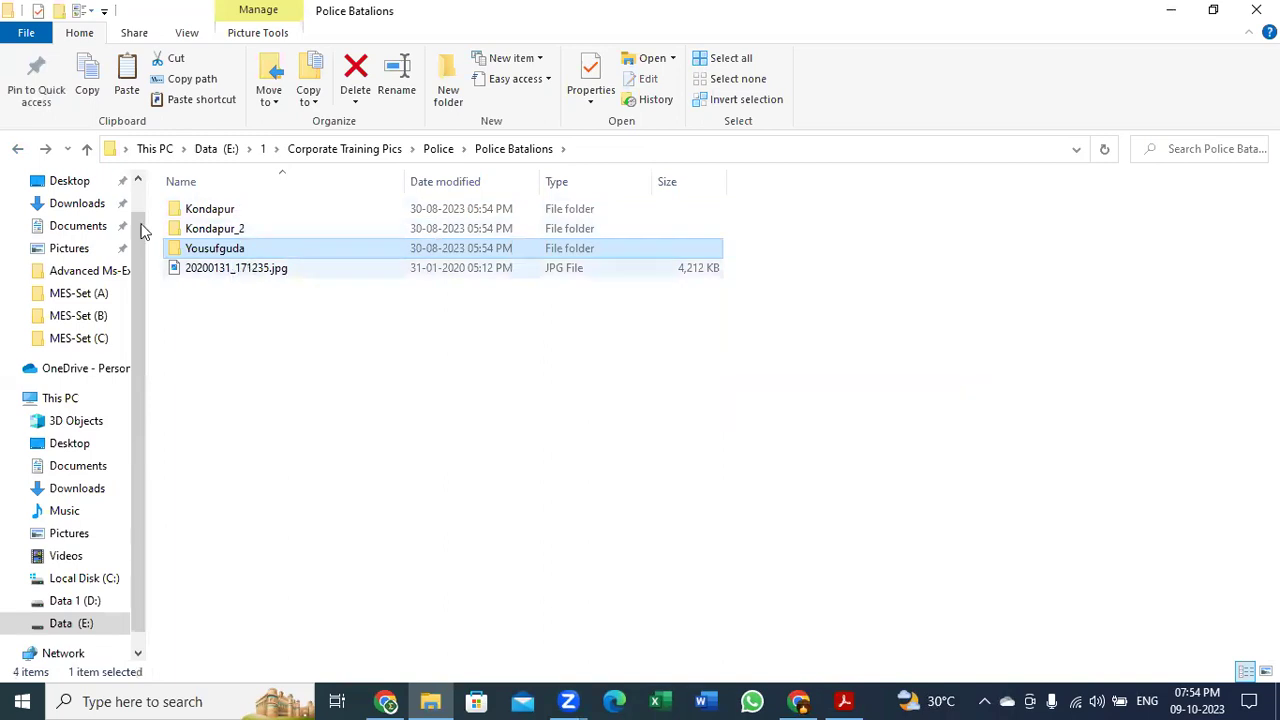
{"action": "left_click", "coordinate": [25, 154]}
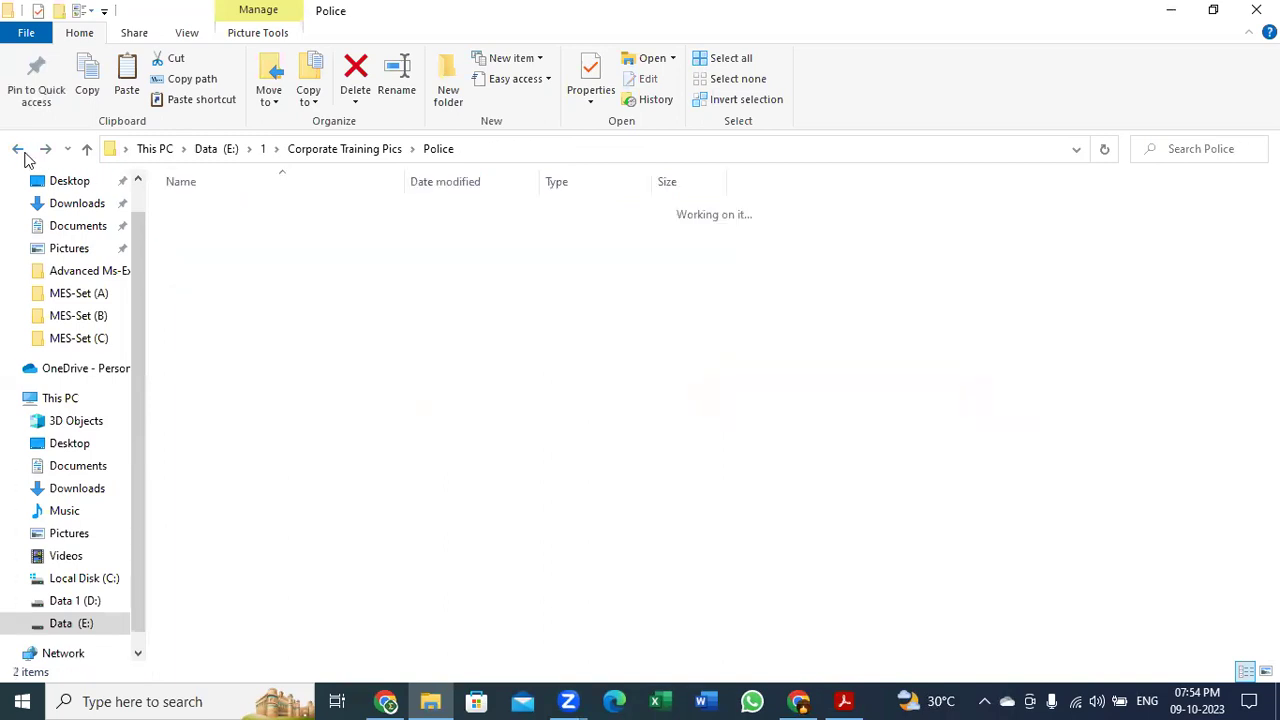
{"action": "left_click", "coordinate": [18, 153]}
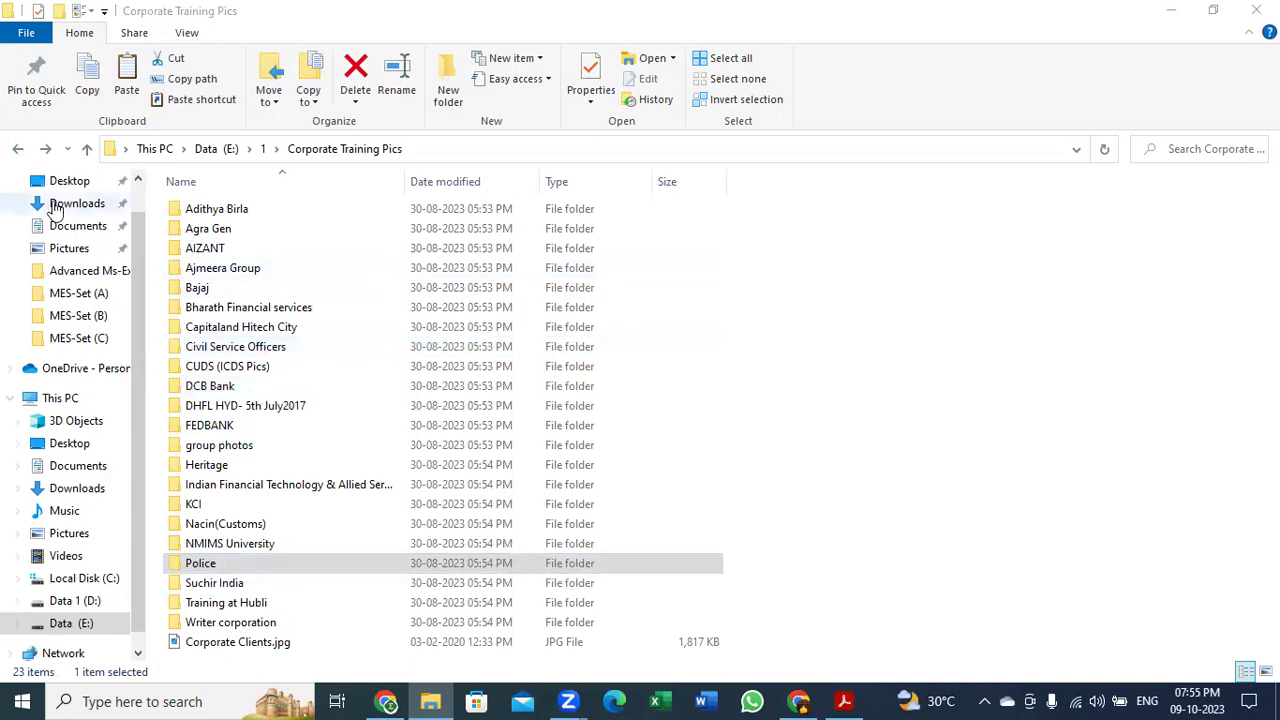
- Leave the training photos and open the Excelytics_Adv Excel_7.30Pm to 8.30Pm folder inside folder 1, Excelytics on drive E
{"action": "left_click", "coordinate": [17, 148]}
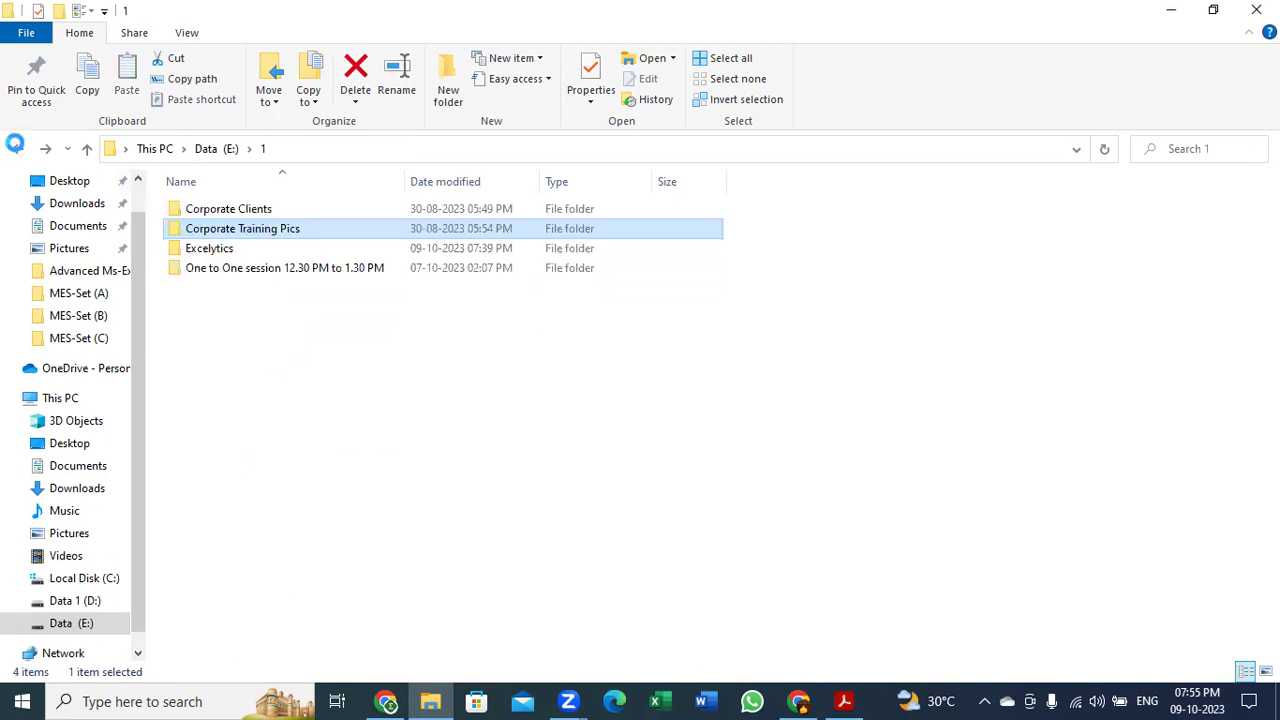
{"action": "left_click", "coordinate": [17, 148]}
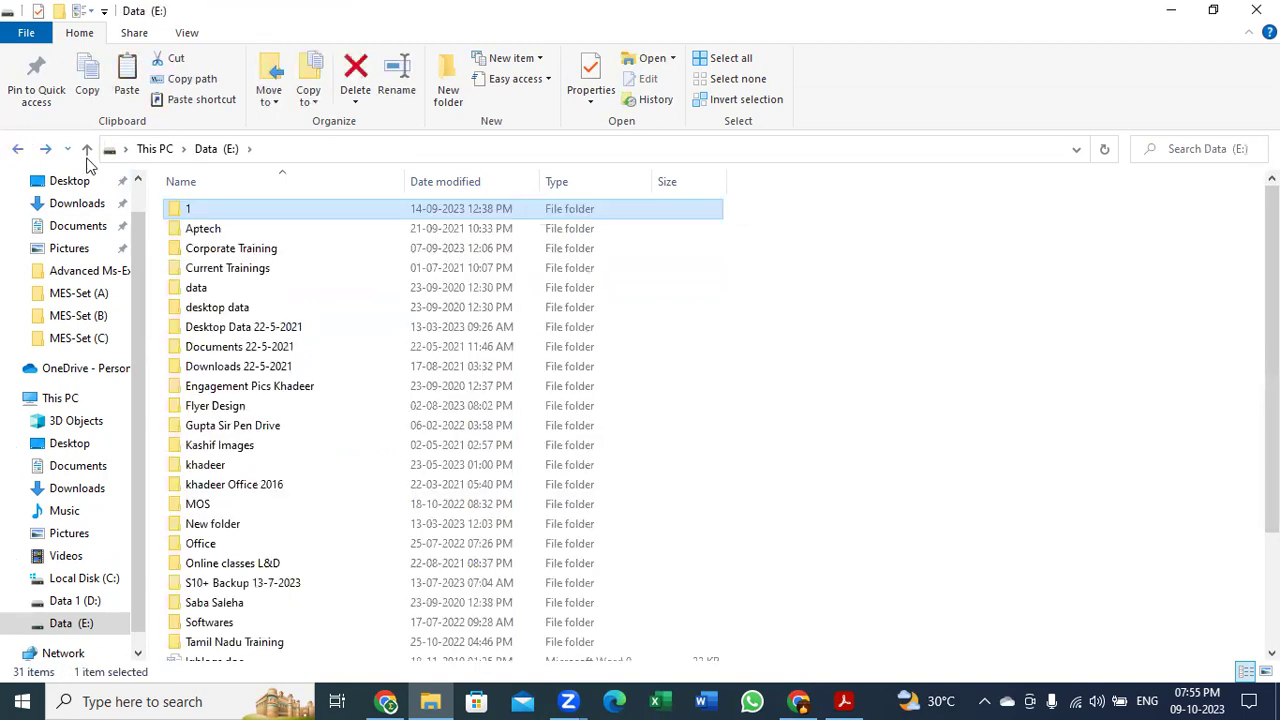
{"action": "double_click", "coordinate": [229, 214]}
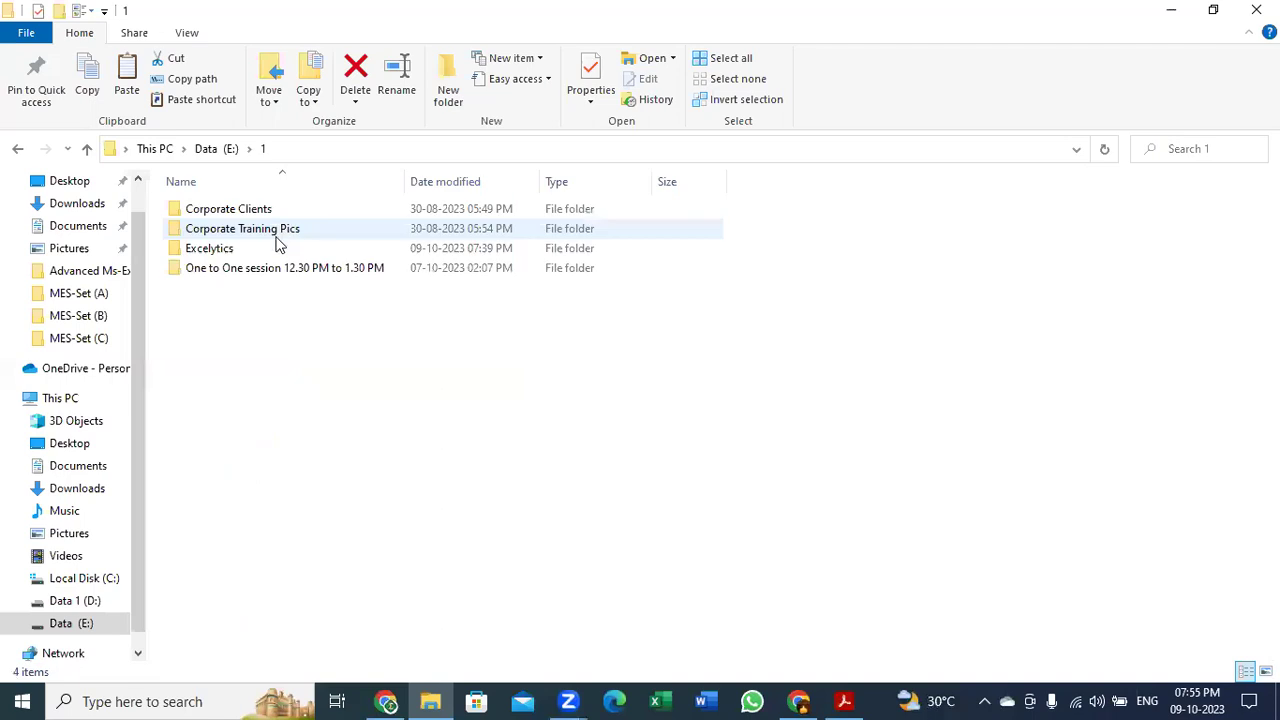
{"action": "left_click", "coordinate": [243, 251]}
{"action": "key", "text": "Return"}
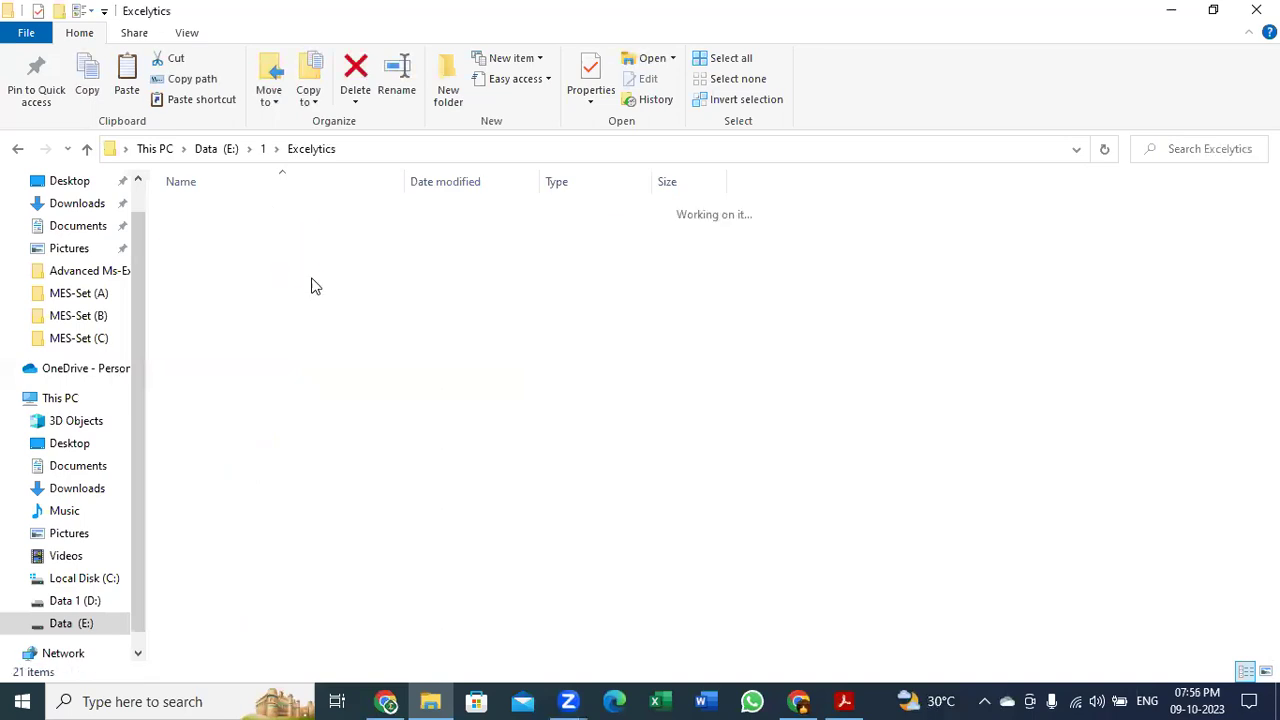
{"action": "left_click", "coordinate": [338, 327]}
{"action": "key", "text": "Return"}
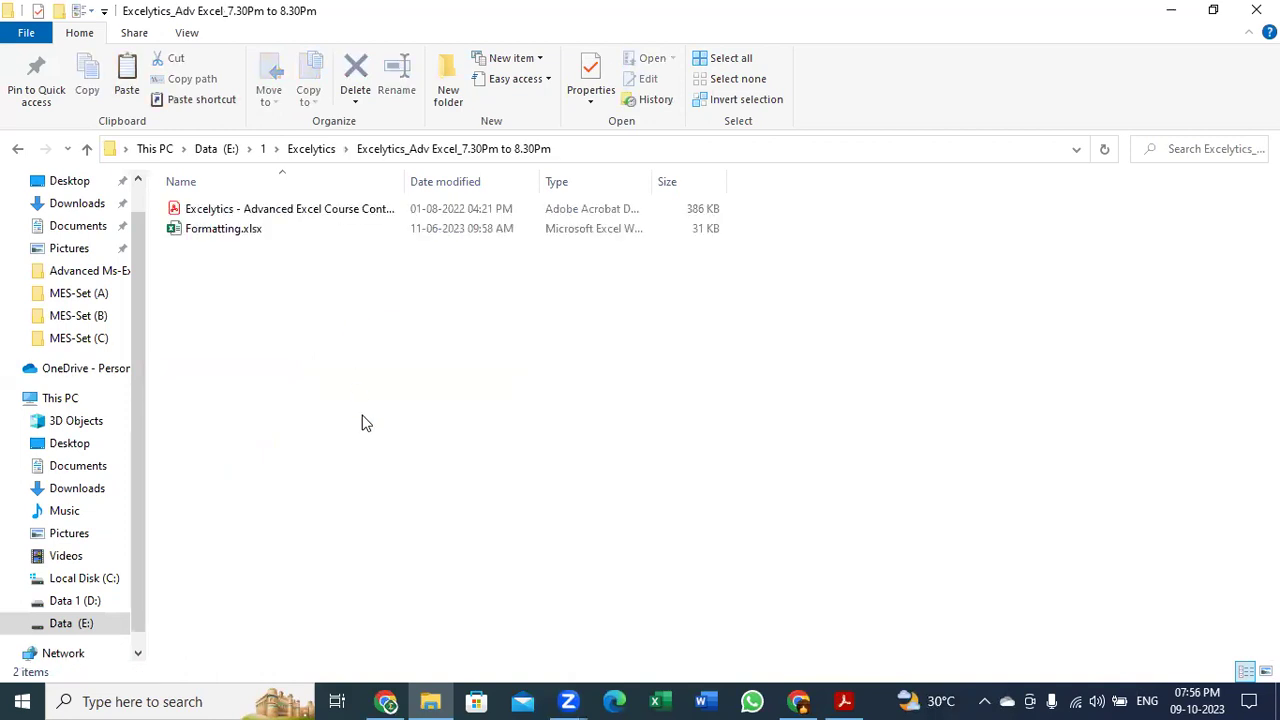
- Open the Formatting.xlsx workbook in Excel and go to its Sheet1 worksheet
{"action": "left_click", "coordinate": [251, 234]}
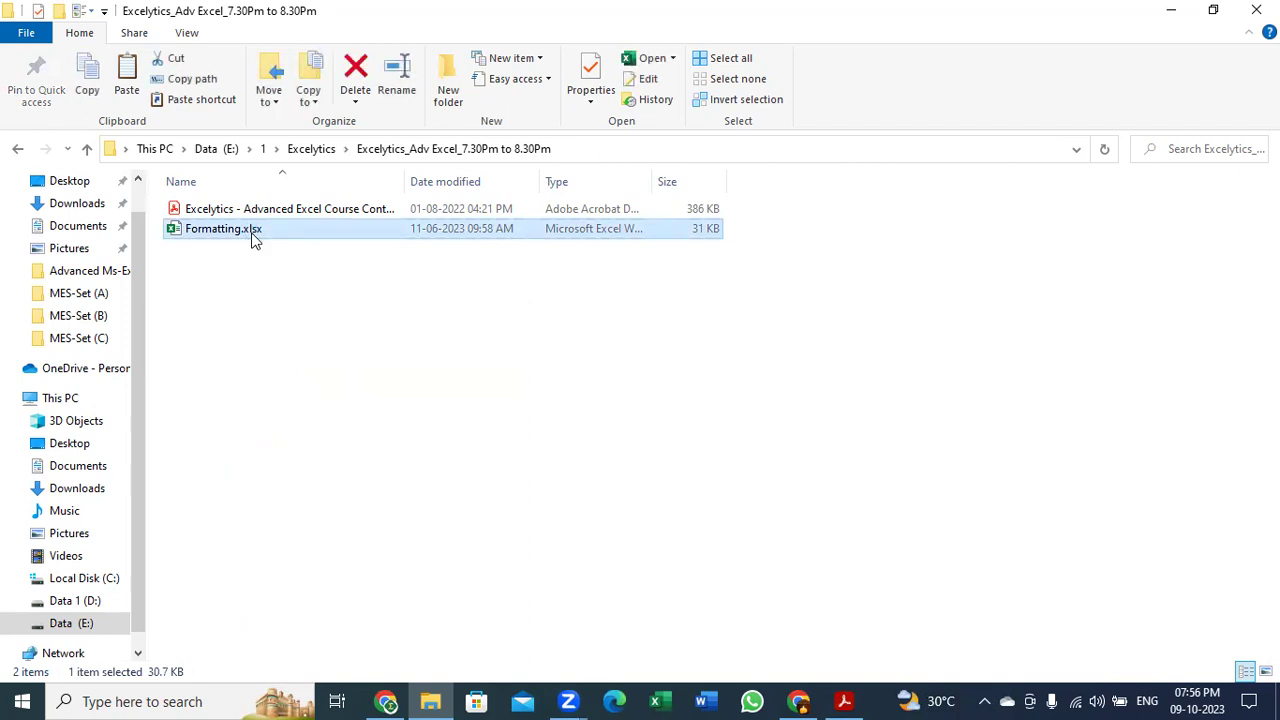
{"action": "left_click", "coordinate": [251, 234]}
{"action": "left_click", "coordinate": [253, 232]}
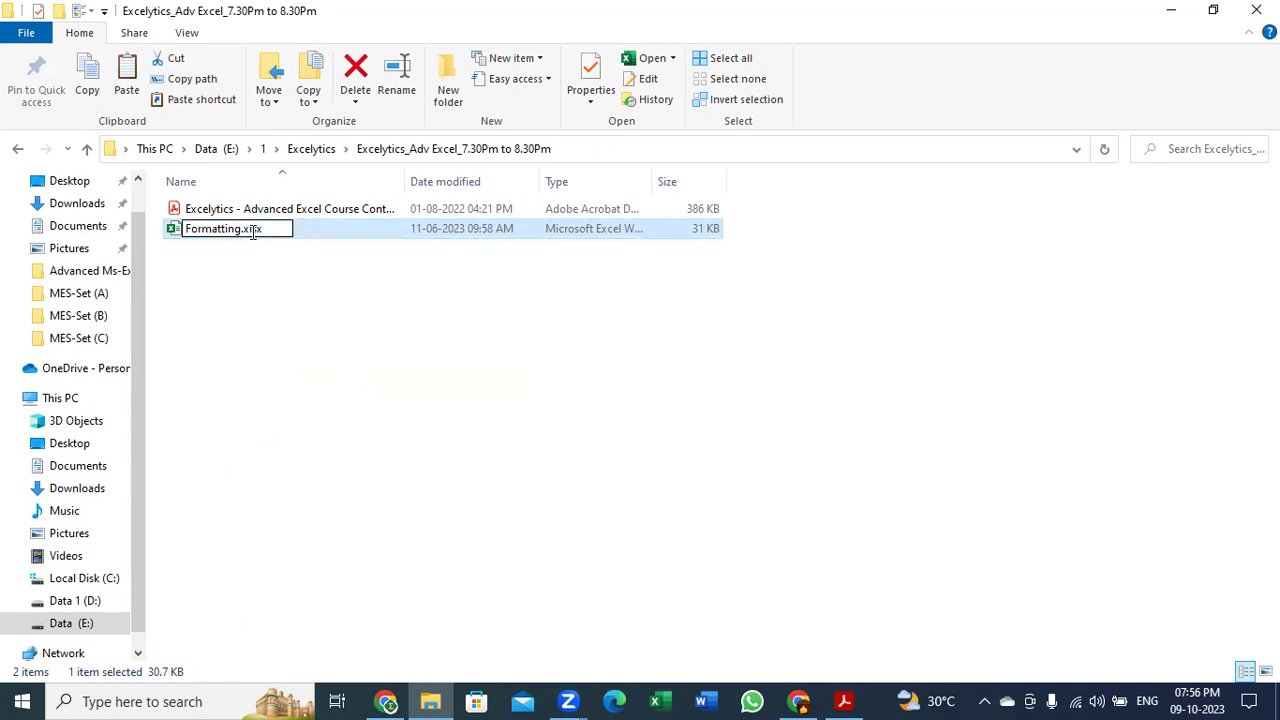
{"action": "left_click", "coordinate": [243, 294]}
{"action": "left_click", "coordinate": [177, 234]}
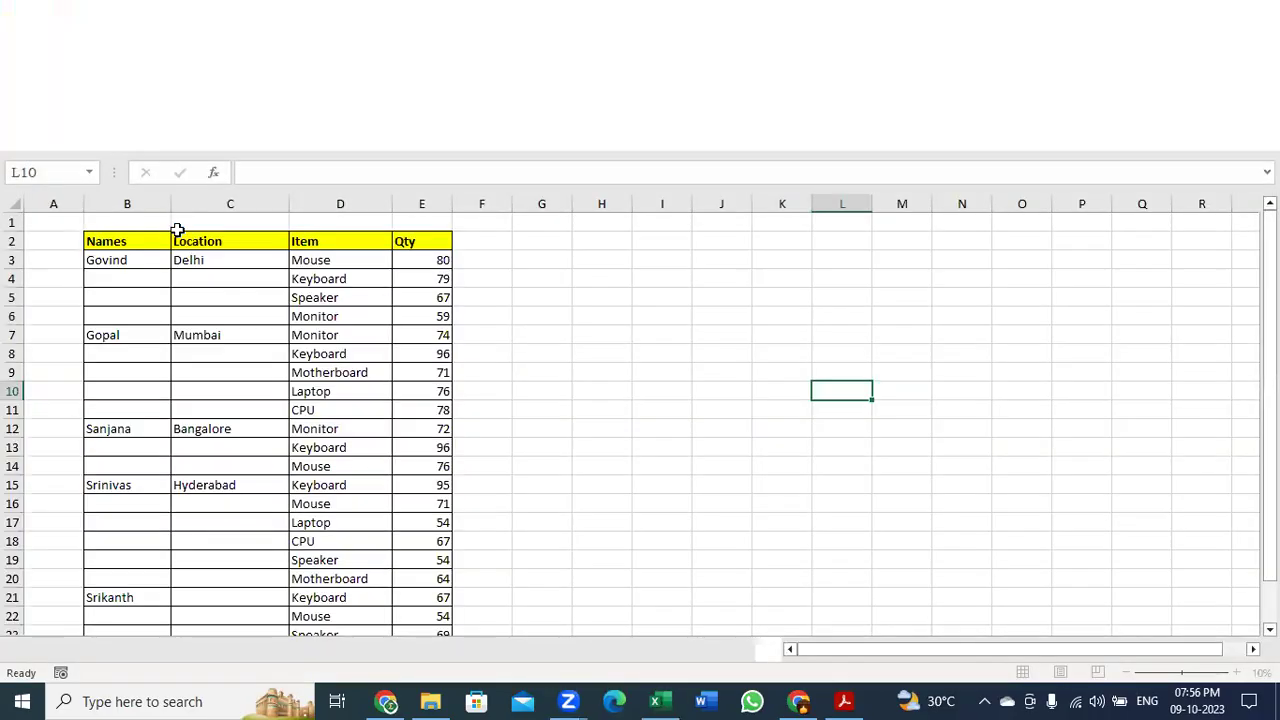
{"action": "left_click", "coordinate": [123, 648]}
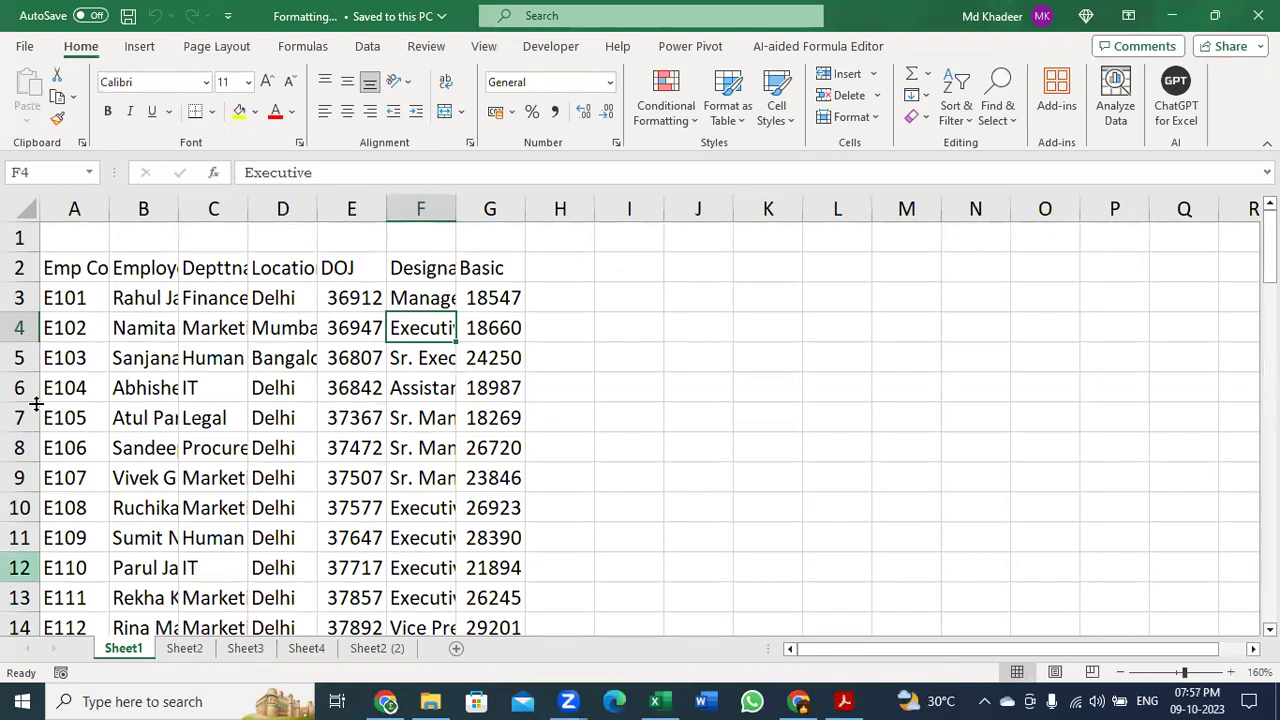
- Point out the header row A2:G2 and the unformatted employee data in A2:G10 on Sheet1
{"action": "left_click_drag", "start_coordinate": [90, 267], "coordinate": [507, 270]}
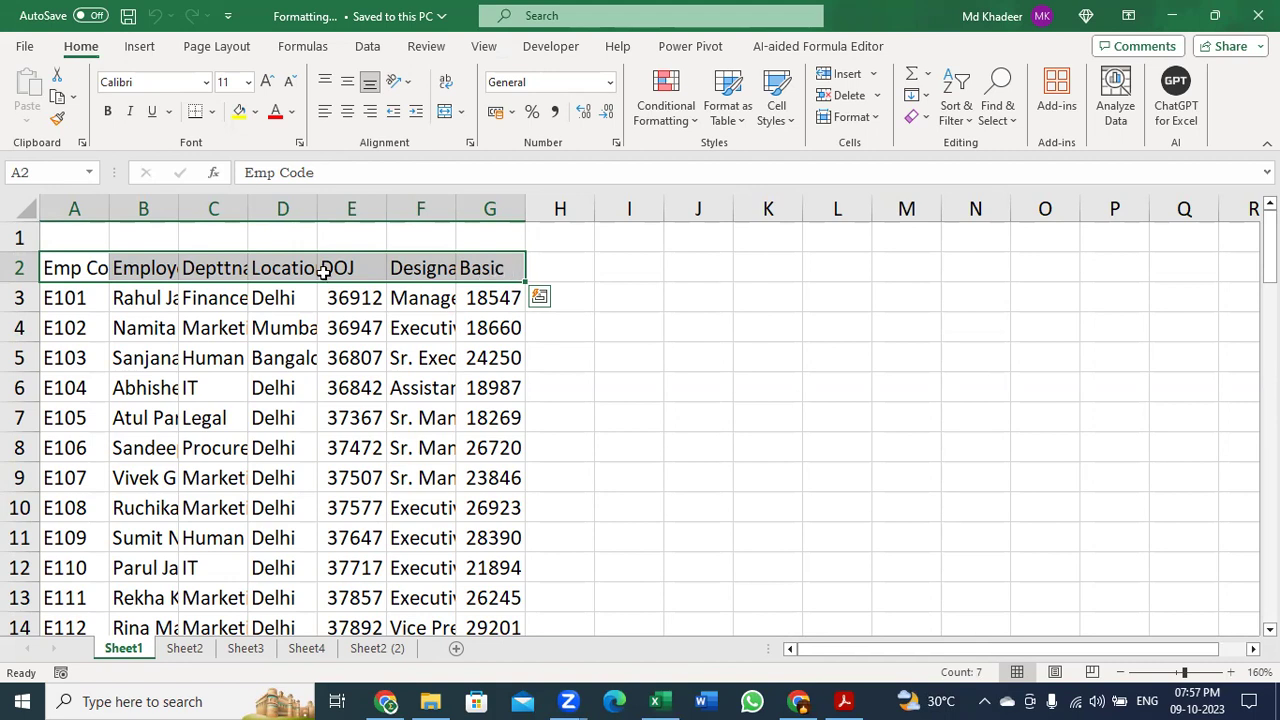
{"action": "left_click", "coordinate": [62, 265]}
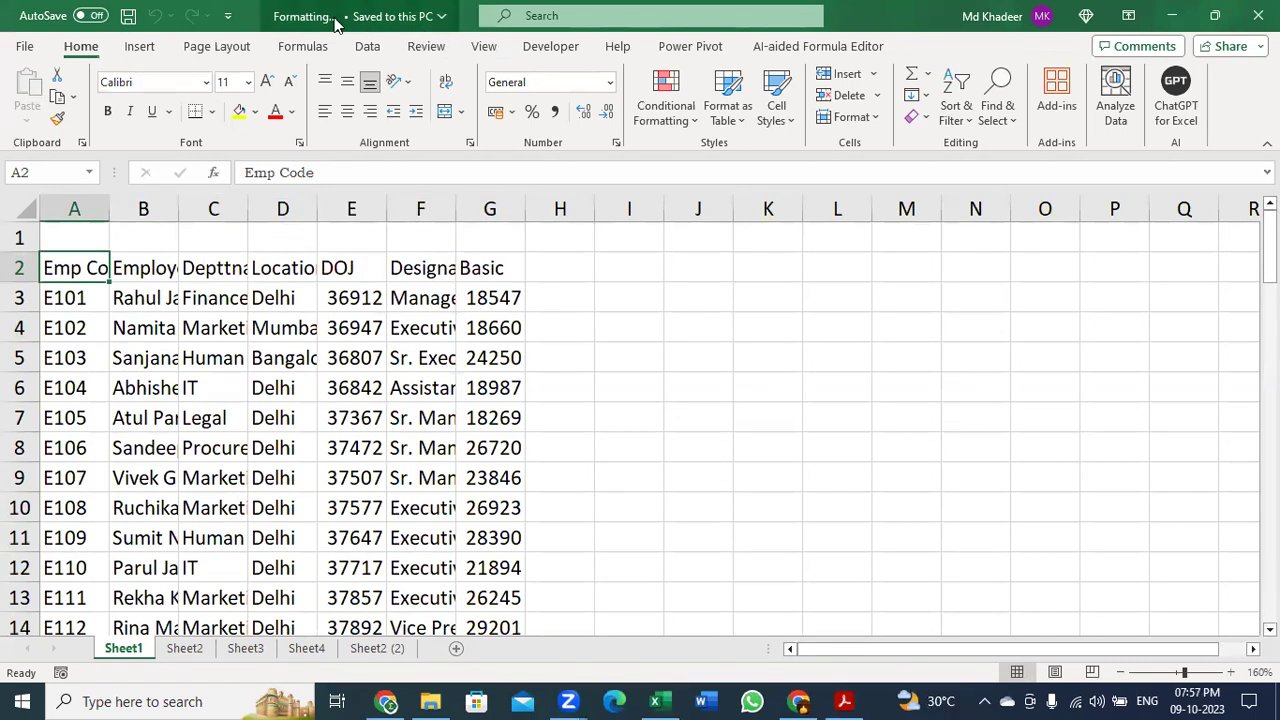
{"action": "key", "text": "ctrl"}
{"action": "key", "text": "ctrl"}
{"action": "key", "text": "ctrl"}
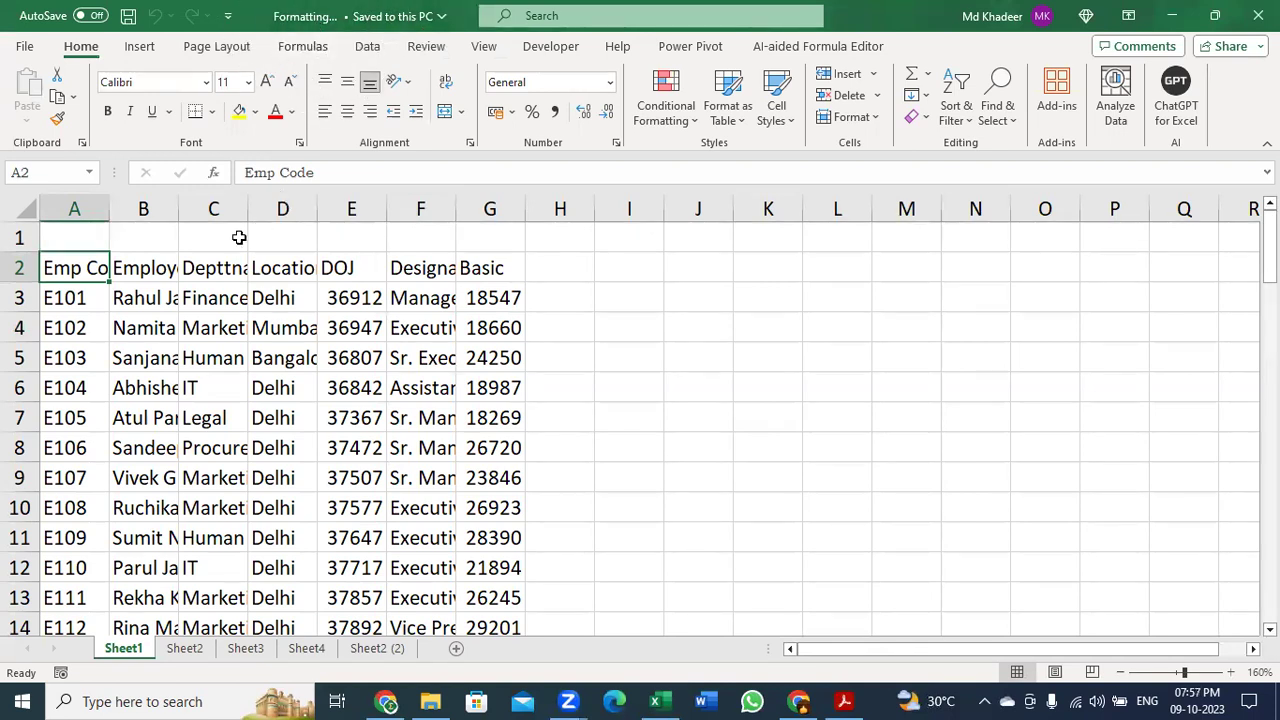
{"action": "left_click_drag", "start_coordinate": [86, 264], "coordinate": [512, 502]}
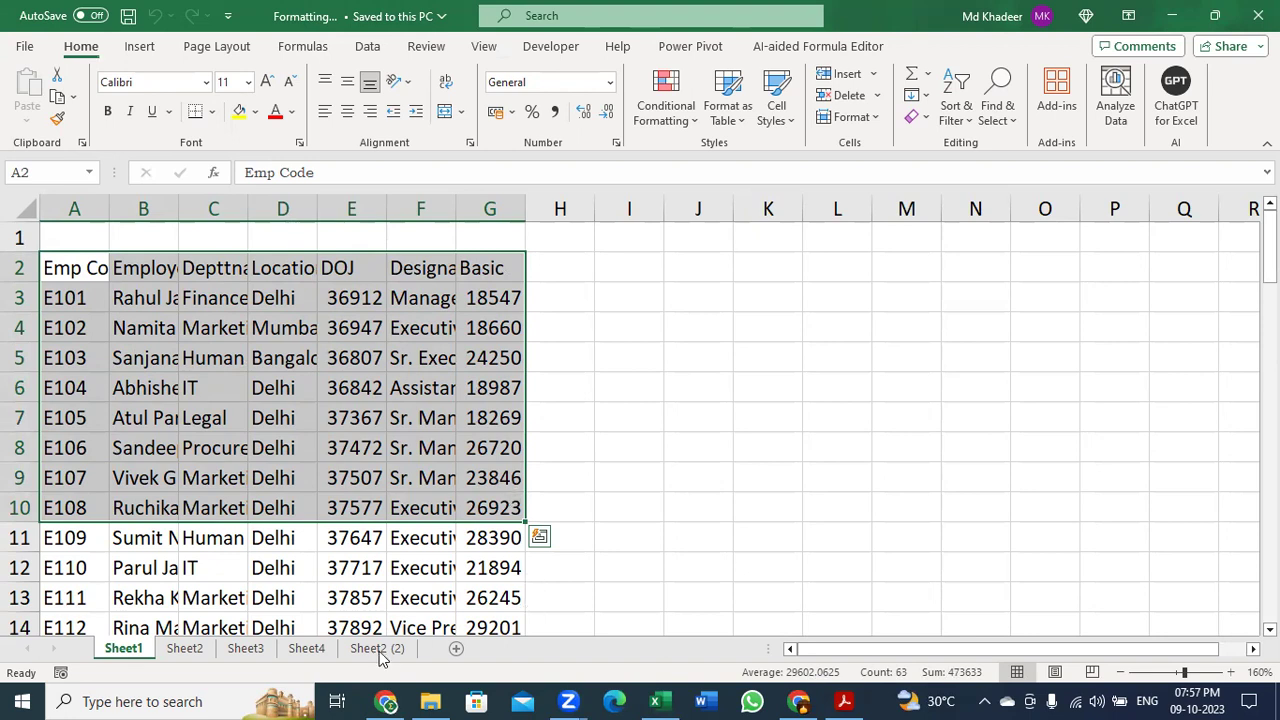
- Compare the formatted employee table on Sheet3 with the raw version on Sheet1, highlighting each table in turn
{"action": "left_click", "coordinate": [300, 649]}
{"action": "left_click", "coordinate": [240, 649]}
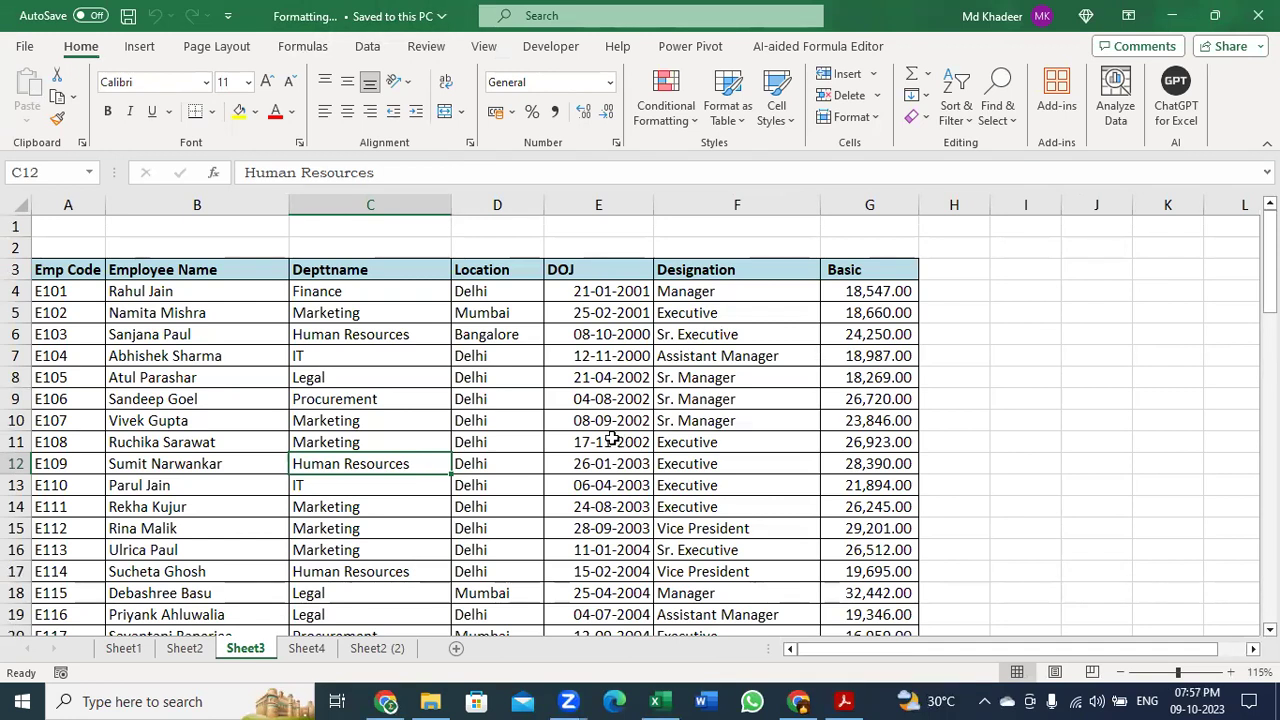
{"action": "left_click", "coordinate": [123, 649]}
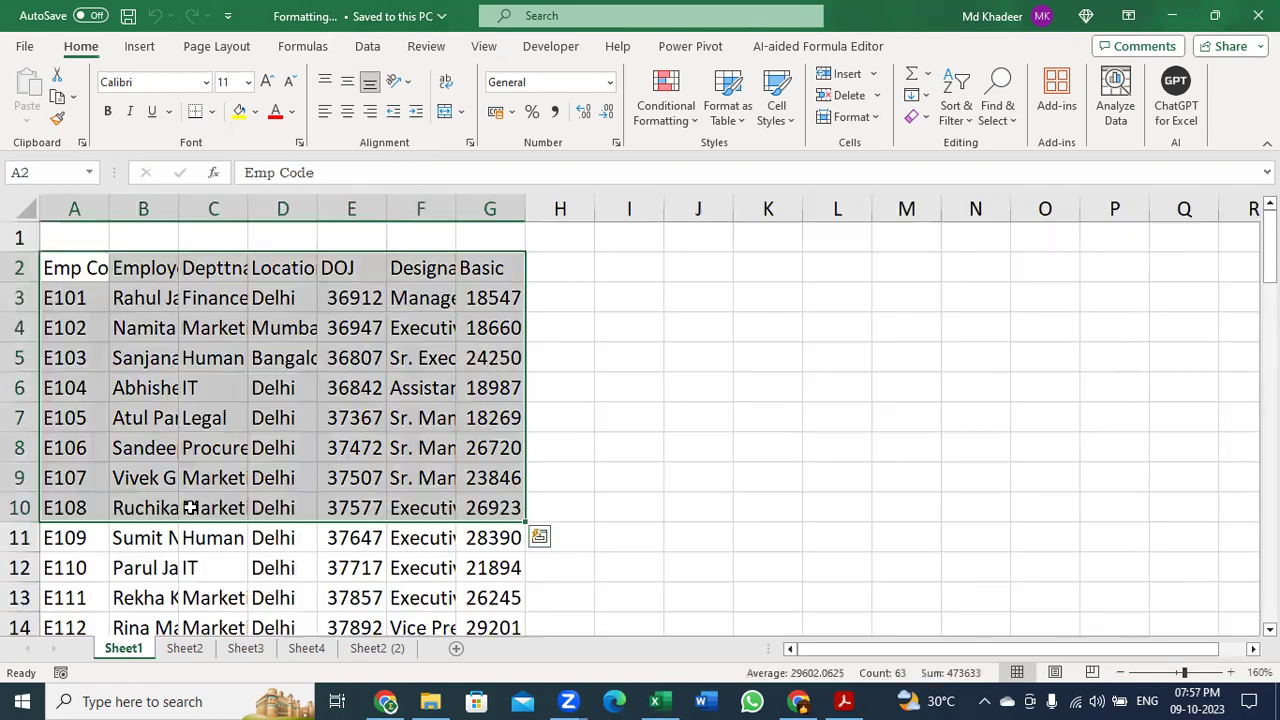
{"action": "left_click", "coordinate": [300, 323]}
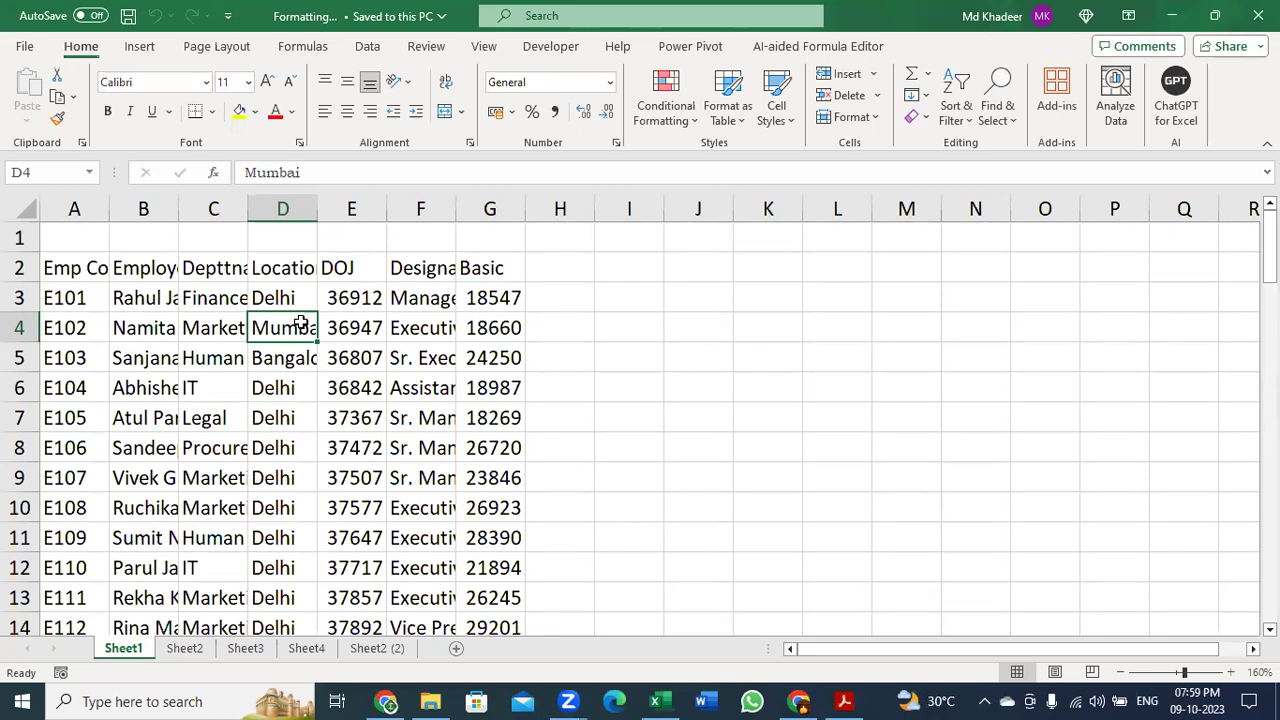
{"action": "left_click", "coordinate": [243, 649]}
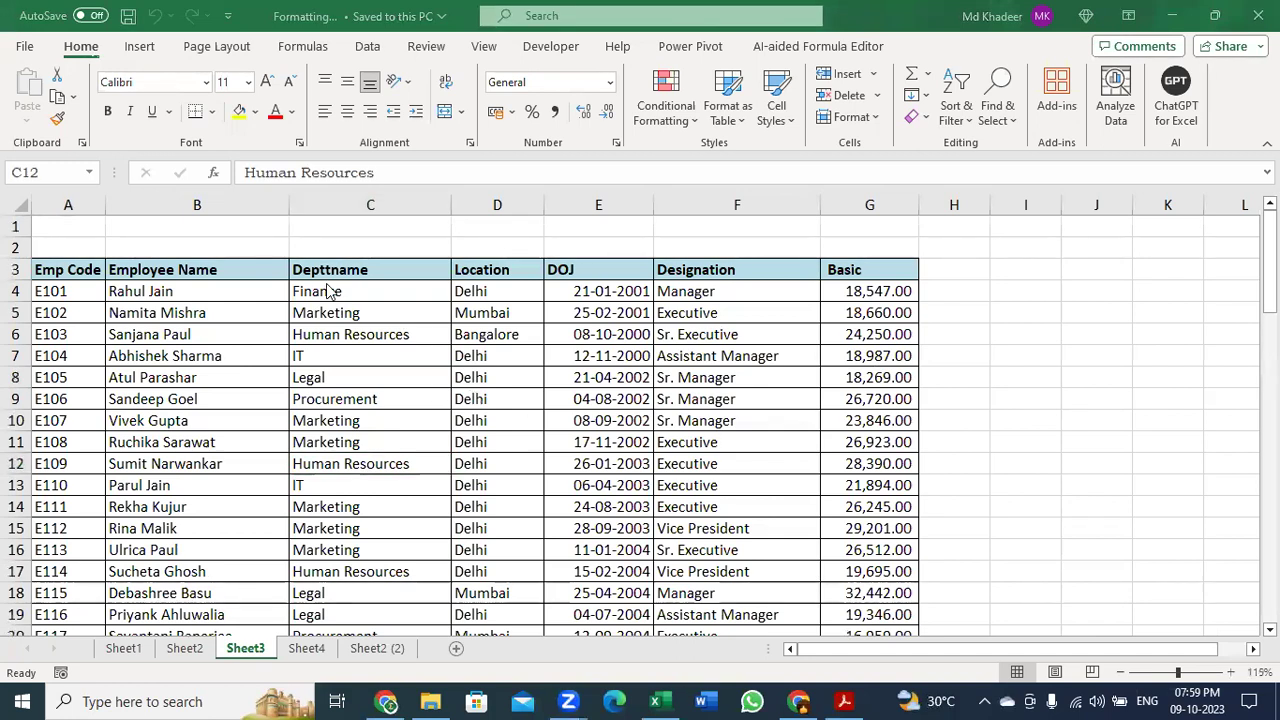
{"action": "left_click_drag", "start_coordinate": [70, 272], "coordinate": [848, 548]}
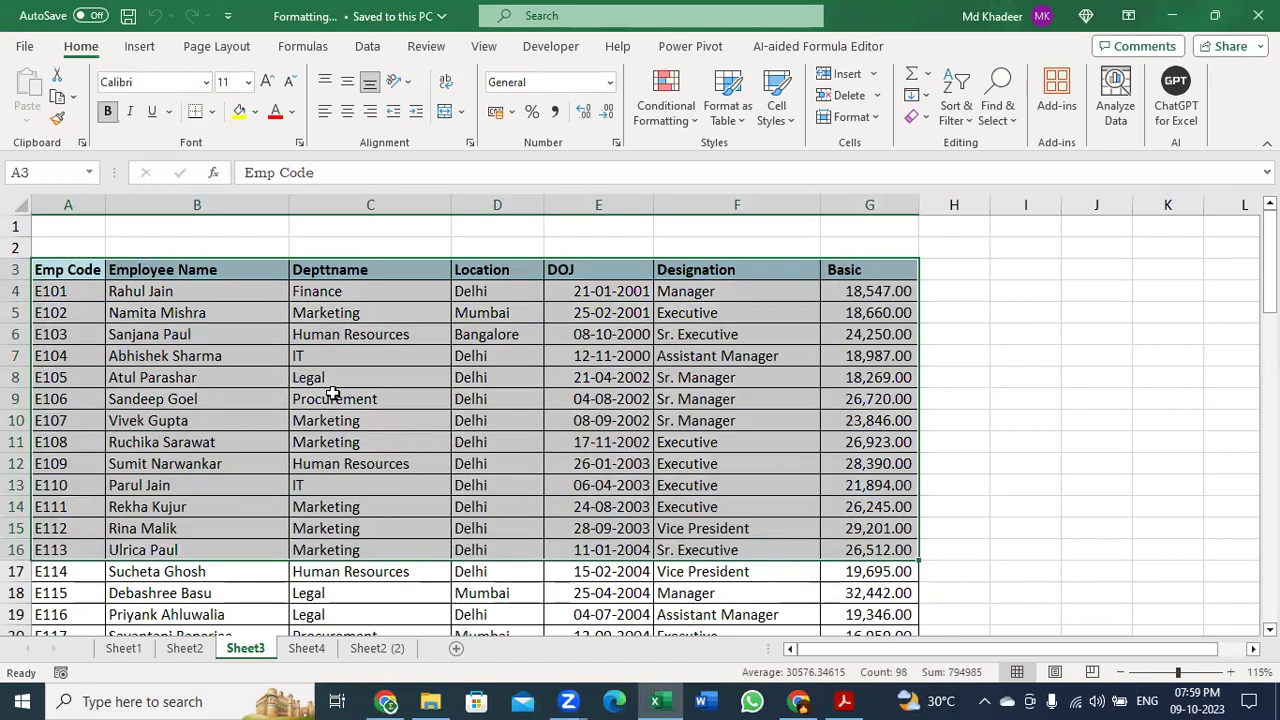
{"action": "left_click", "coordinate": [123, 648]}
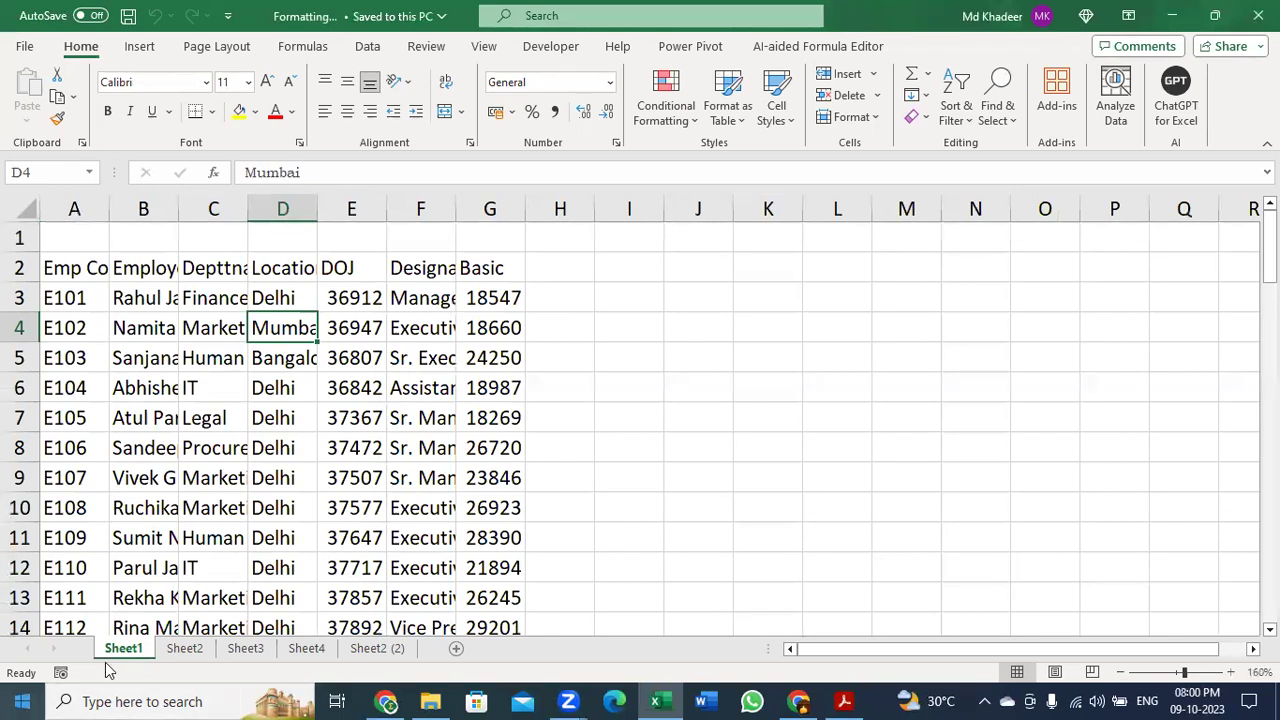
{"action": "left_click_drag", "start_coordinate": [75, 266], "coordinate": [497, 420]}
{"action": "left_click", "coordinate": [245, 648]}
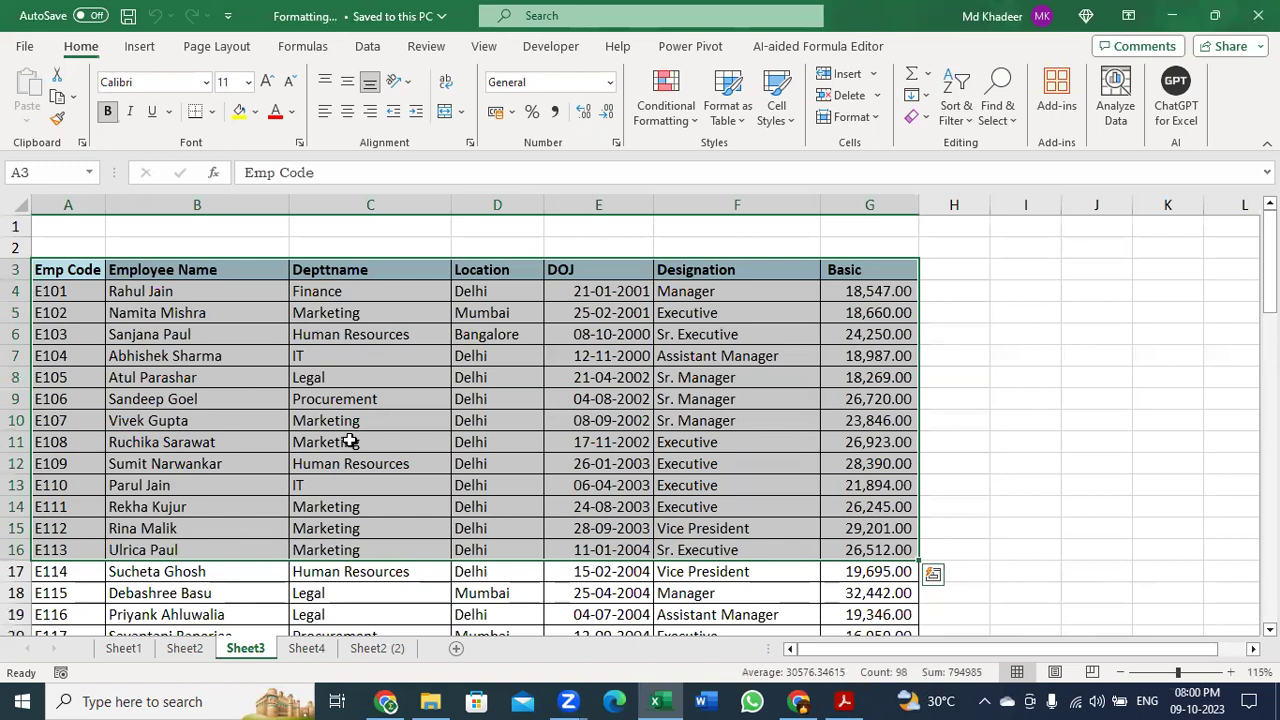
{"action": "left_click", "coordinate": [123, 648]}
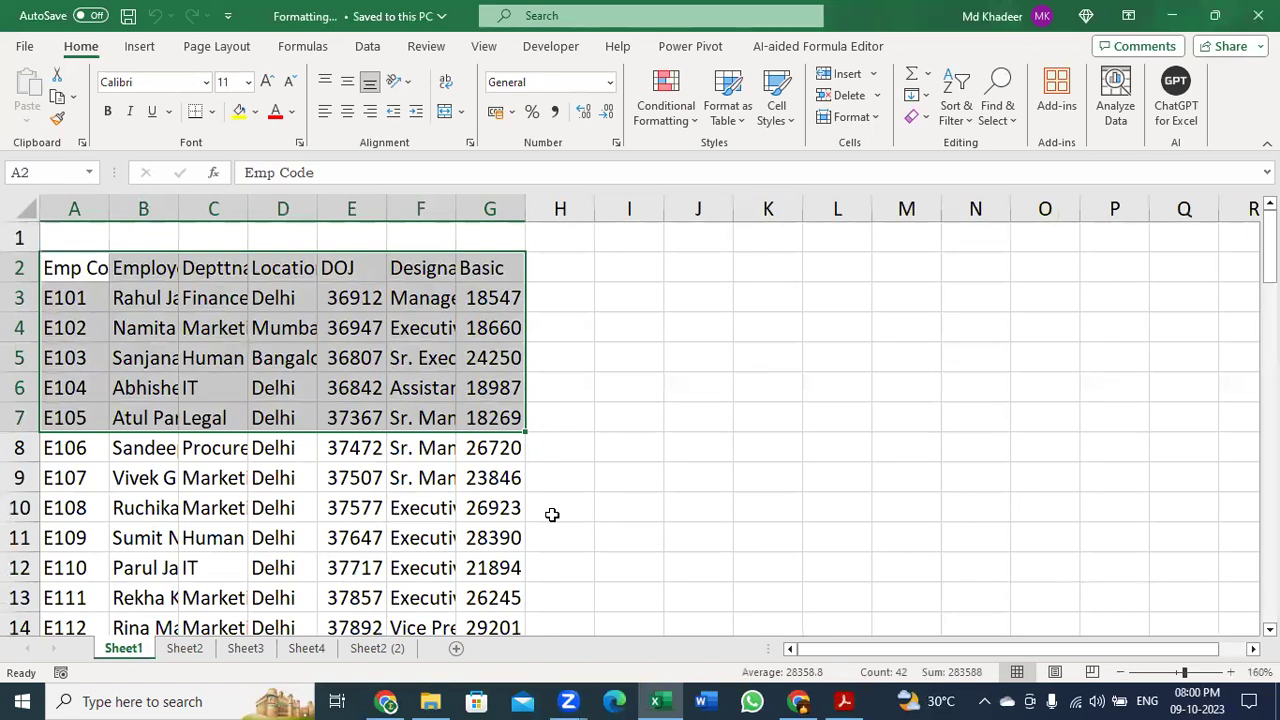
{"action": "left_click", "coordinate": [290, 407]}
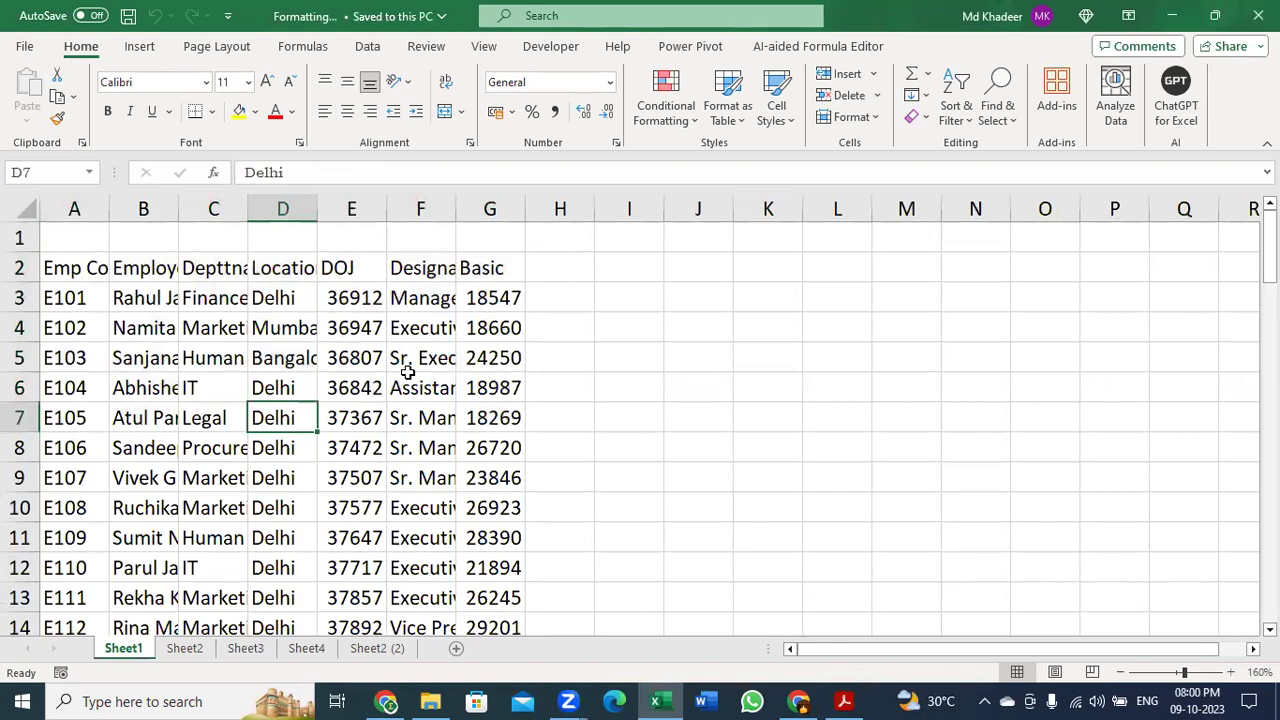
- Inspect the cut-off entries on Sheet1, especially the Employee Name column, checking the full content of cell B3
{"action": "left_click", "coordinate": [355, 395]}
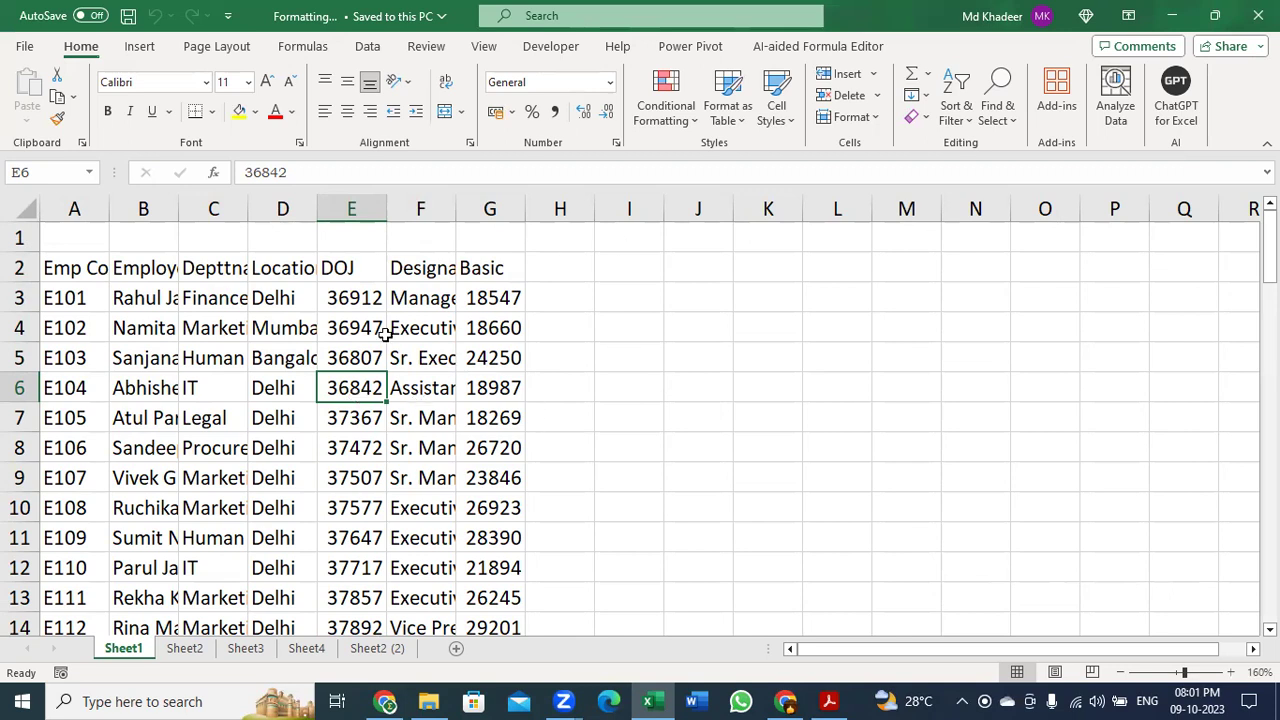
{"action": "left_click", "coordinate": [181, 316]}
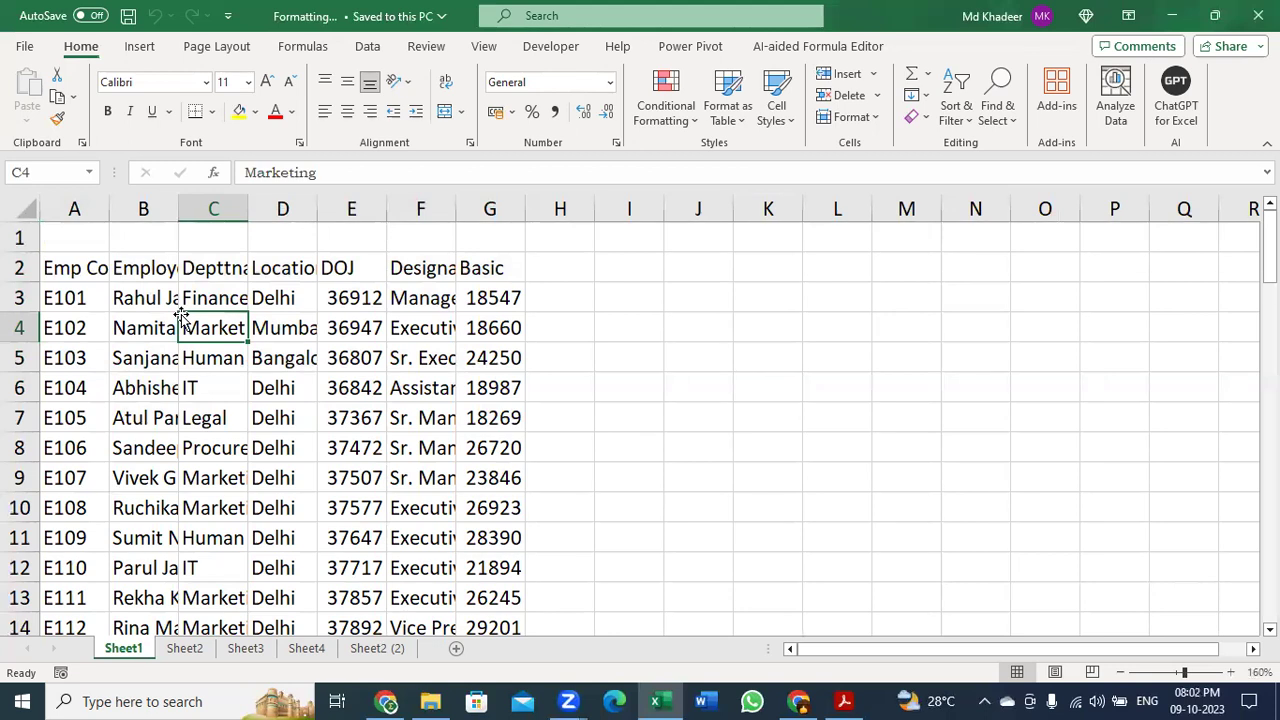
{"action": "left_click", "coordinate": [143, 269]}
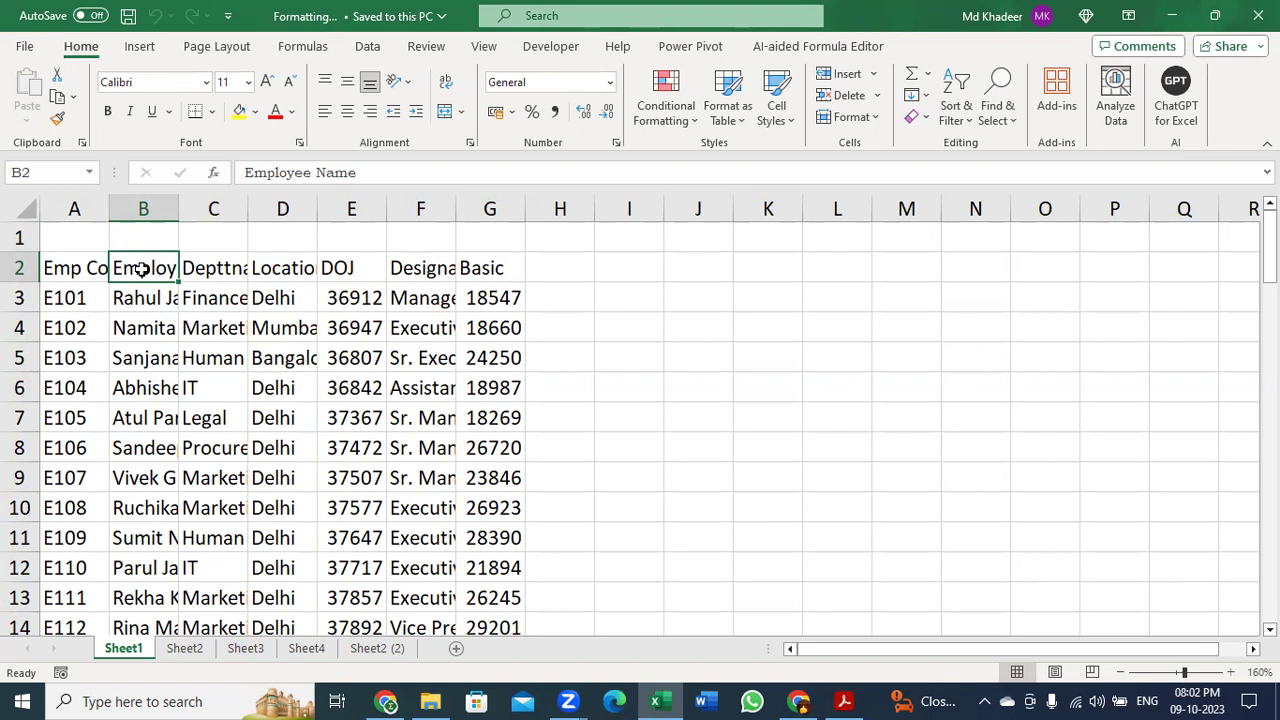
{"action": "left_click_drag", "start_coordinate": [143, 268], "coordinate": [148, 418]}
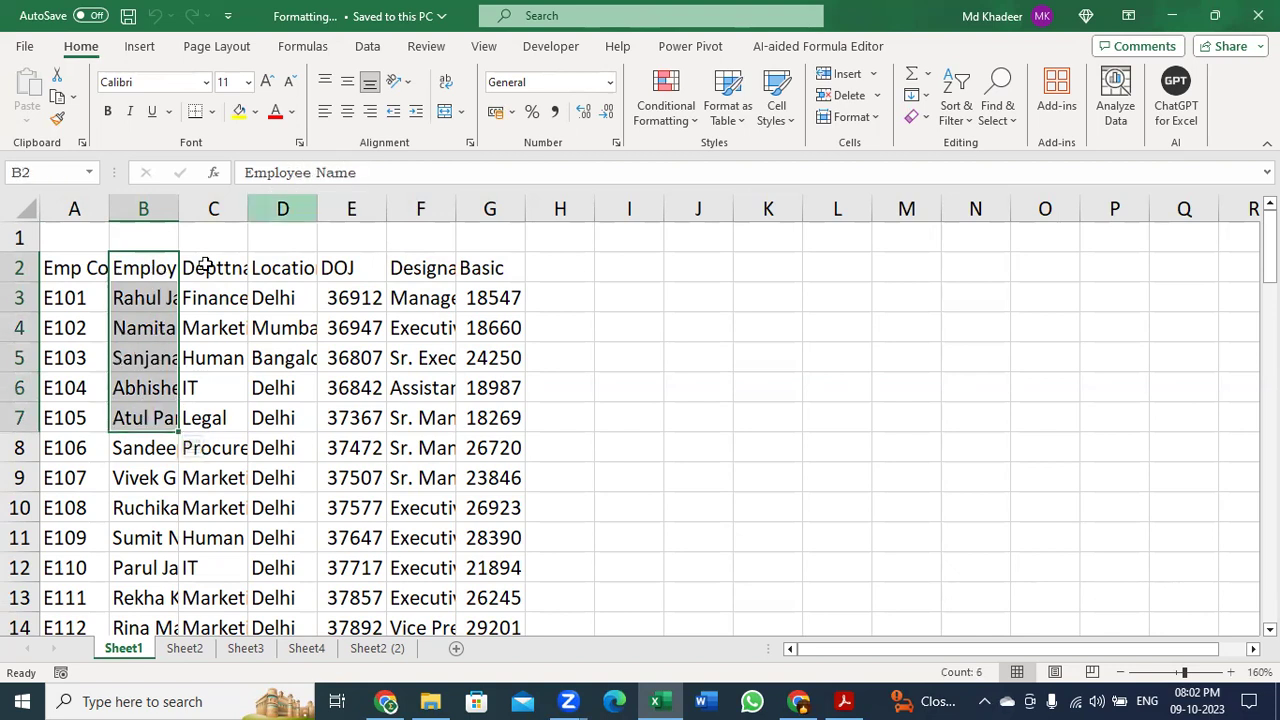
{"action": "left_click", "coordinate": [150, 298]}
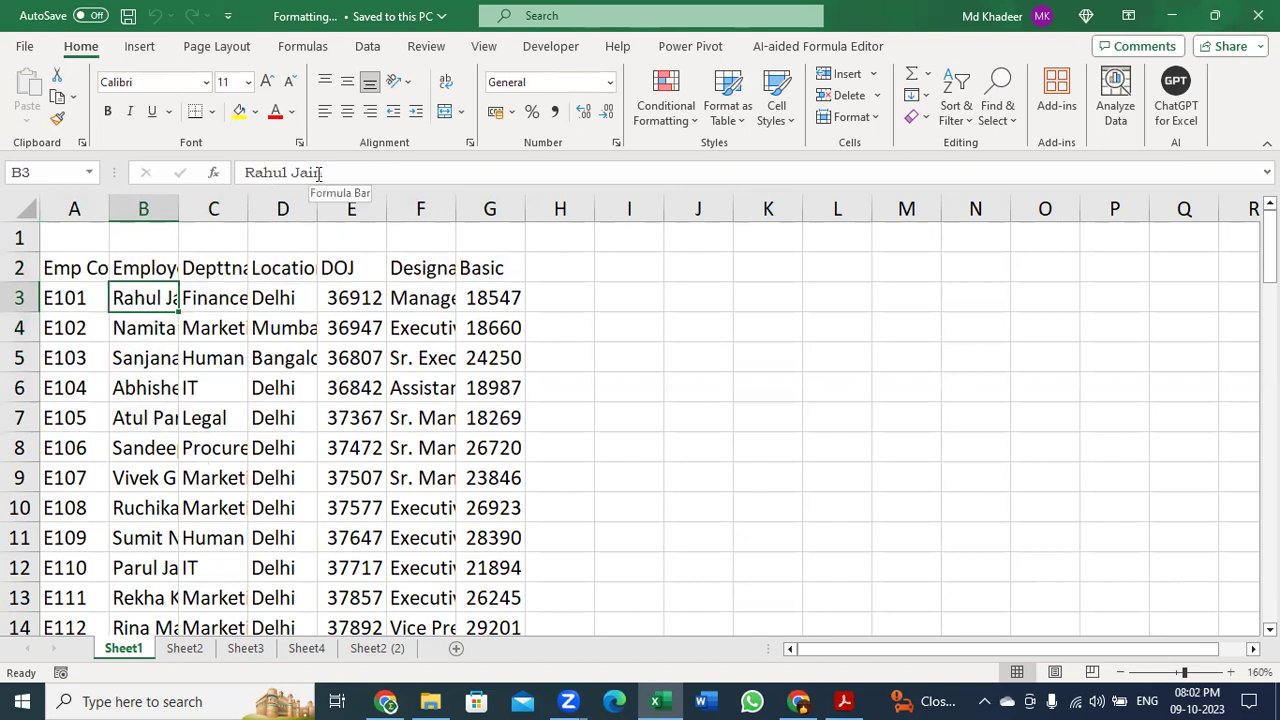
- Widen column B manually, and AutoFit the widths of columns B and C to their contents
{"action": "left_click_drag", "start_coordinate": [180, 213], "coordinate": [214, 216]}
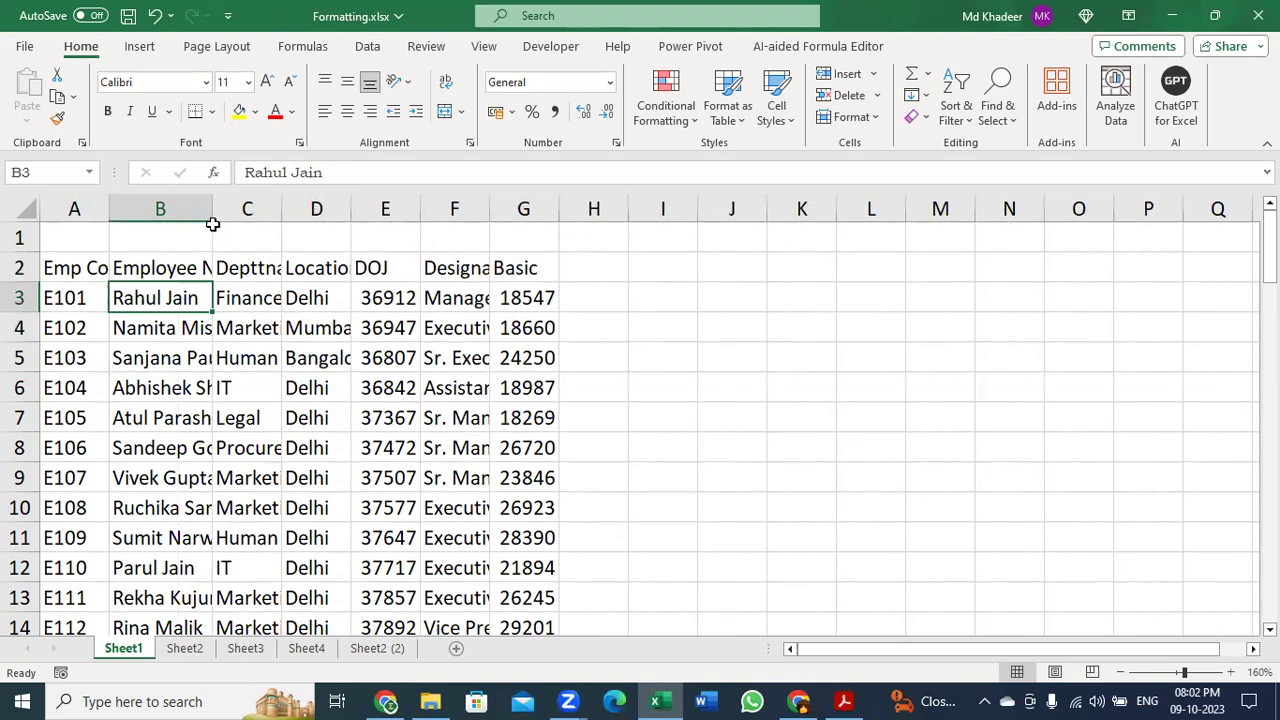
{"action": "double_click", "coordinate": [213, 209]}
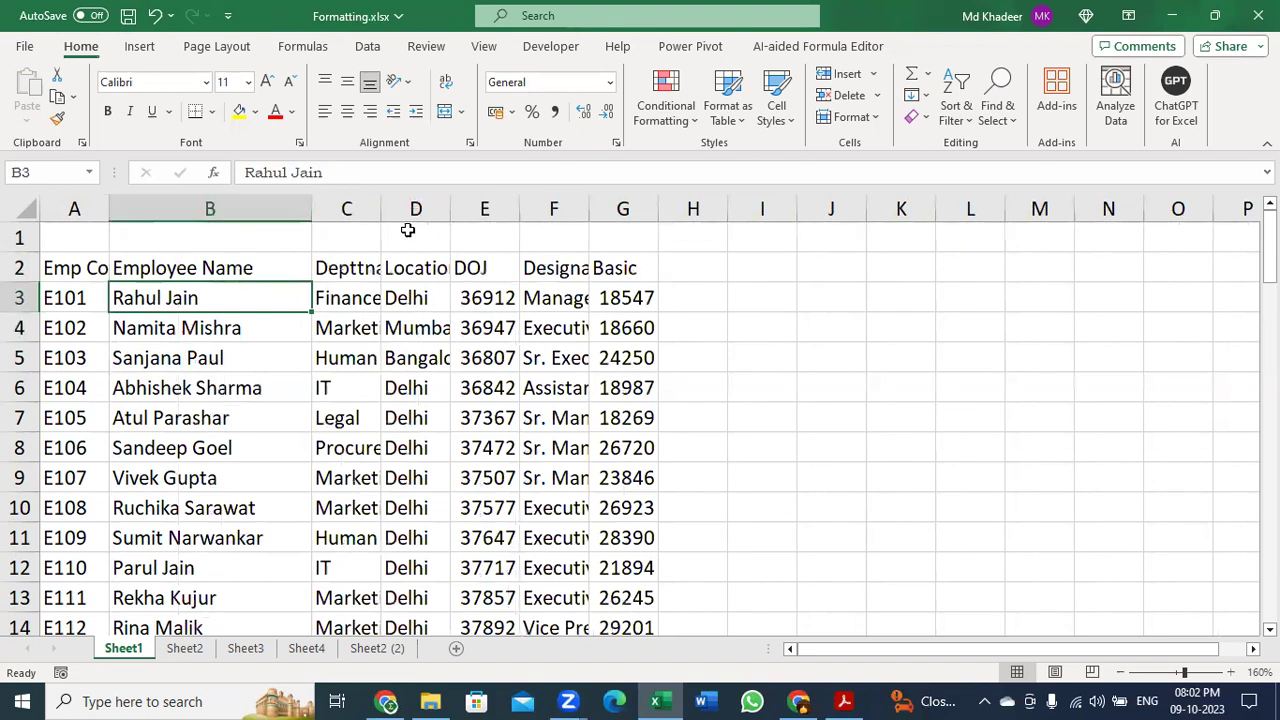
{"action": "double_click", "coordinate": [381, 213]}
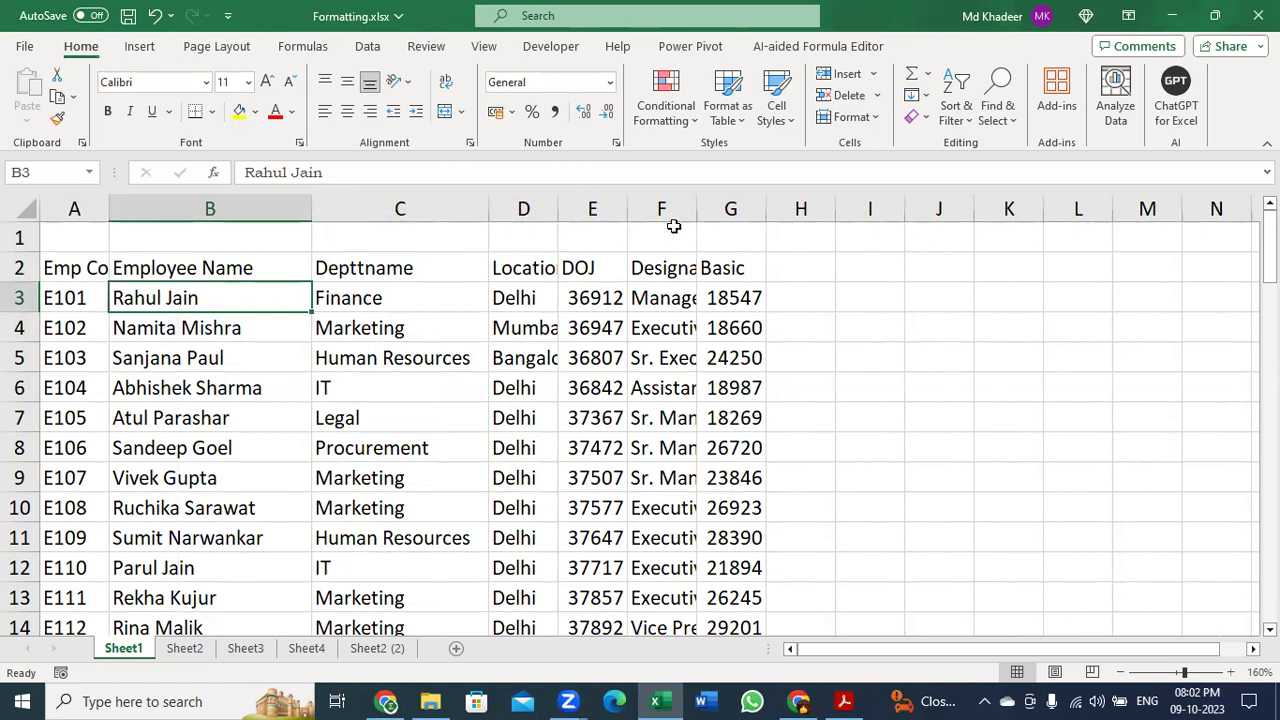
- Point out columns A to G together, and undo the AutoFit of columns B and C
{"action": "left_click_drag", "start_coordinate": [77, 208], "coordinate": [737, 215]}
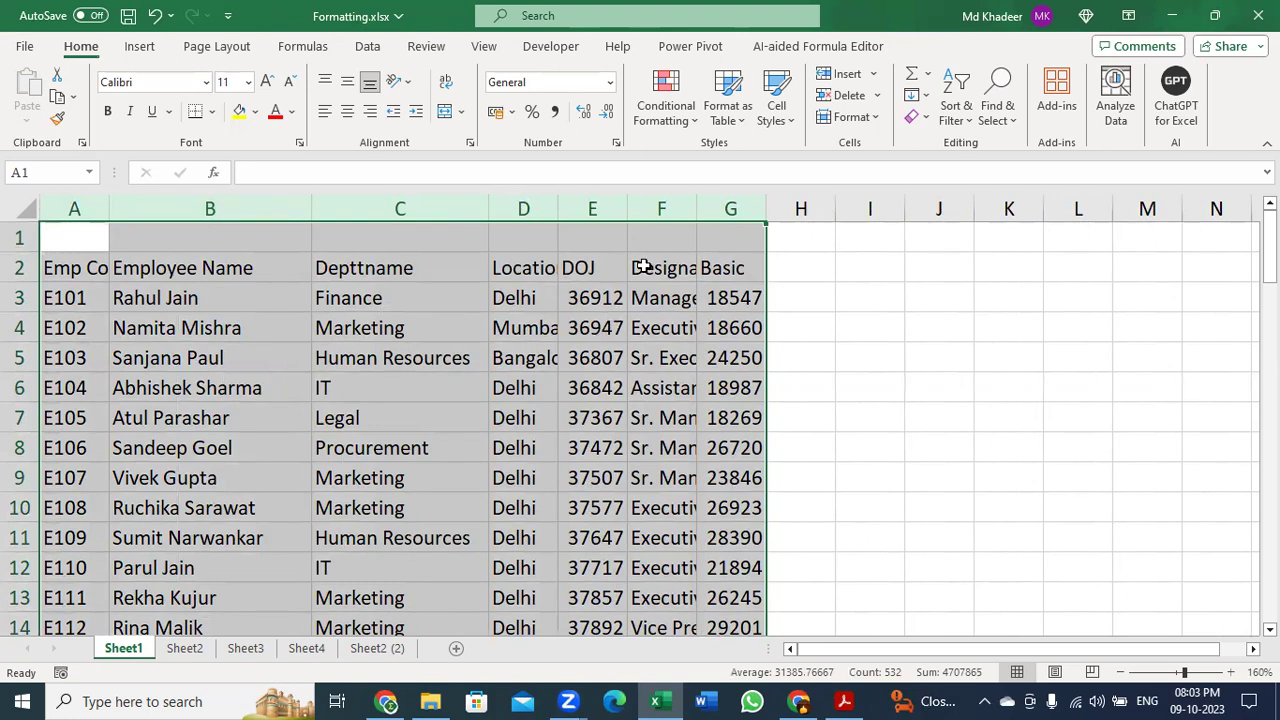
{"action": "left_click", "coordinate": [377, 330]}
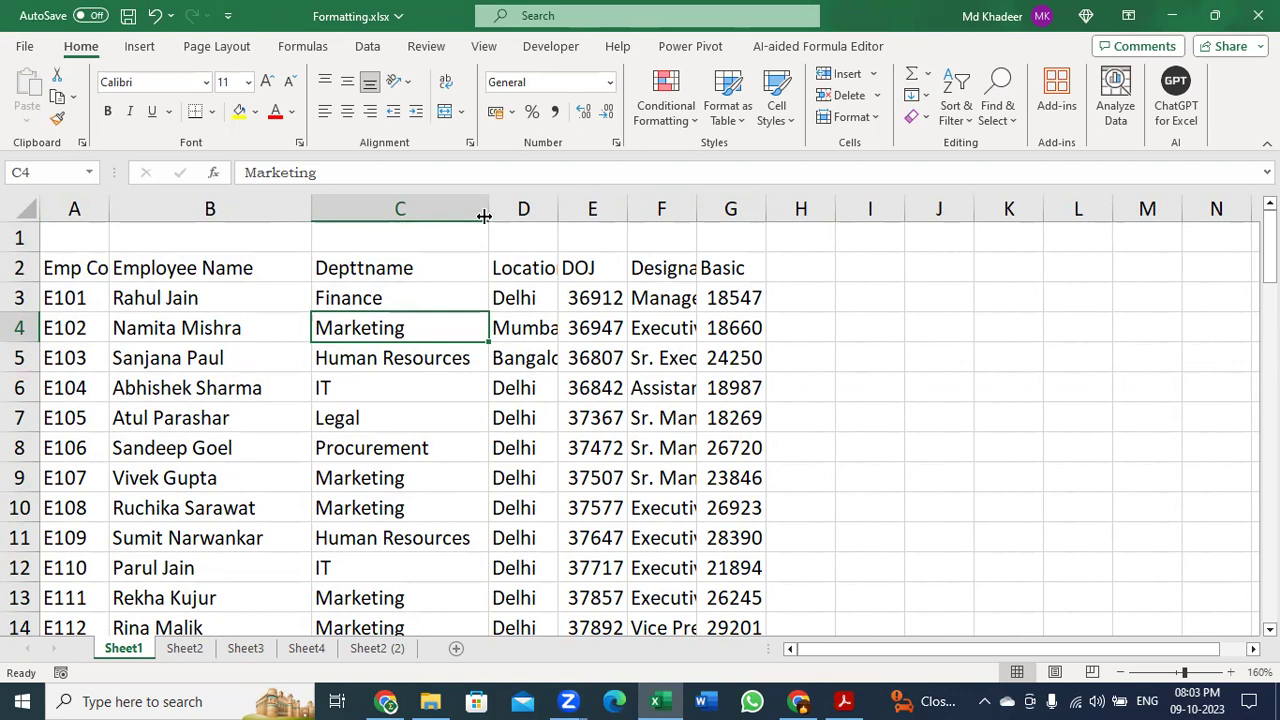
{"action": "key", "text": "ctrl+z"}
{"action": "key", "text": "ctrl+z"}
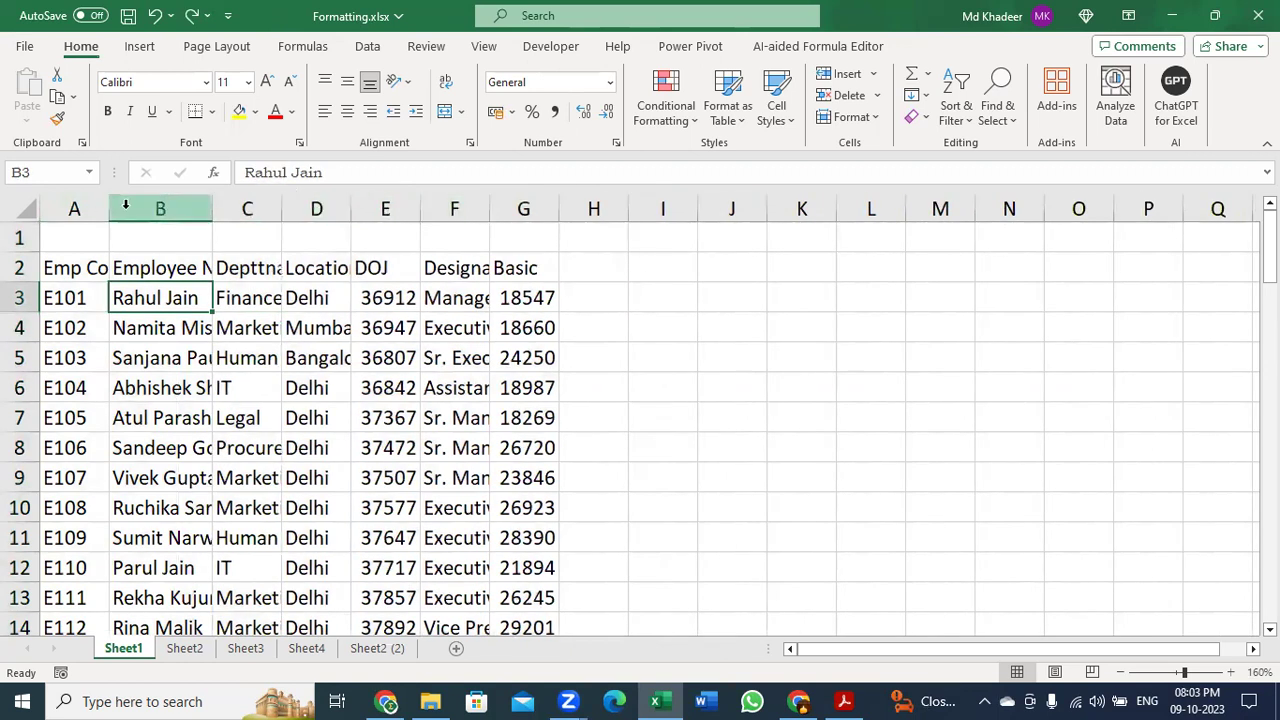
- Select all of Sheet1 and AutoFit every column width to its contents at once
{"action": "left_click", "coordinate": [22, 208]}
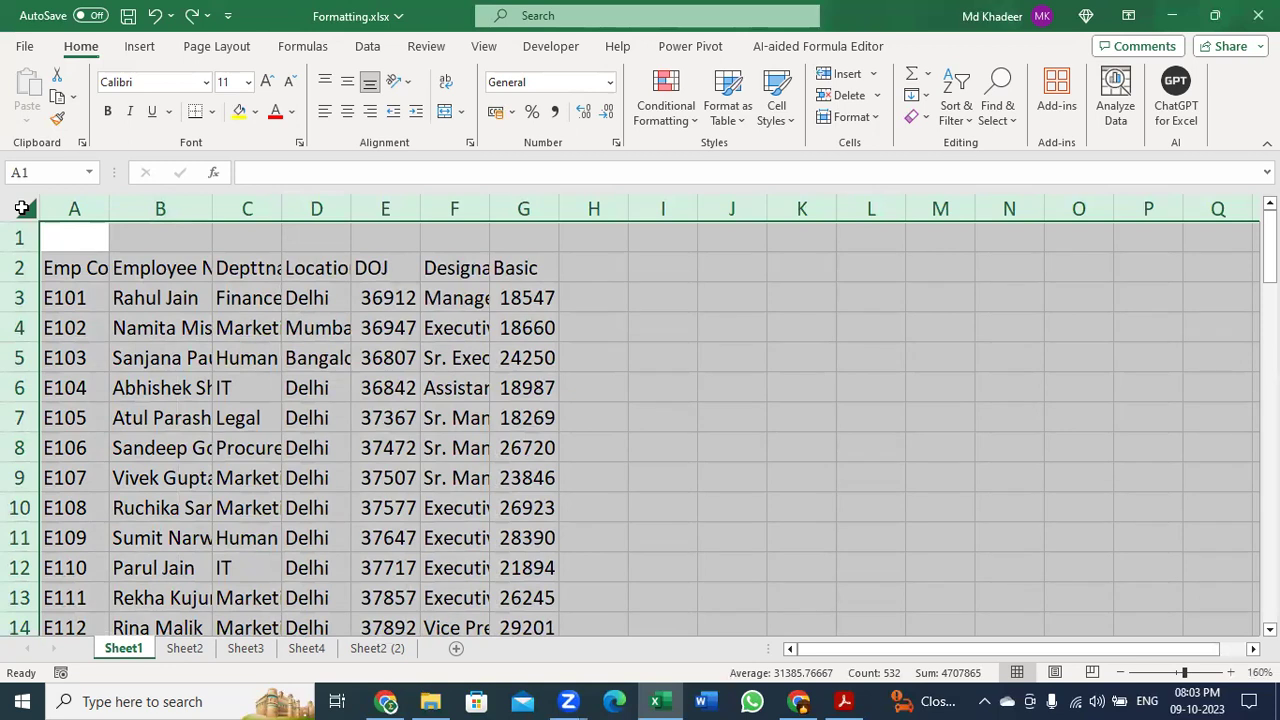
{"action": "double_click", "coordinate": [282, 209]}
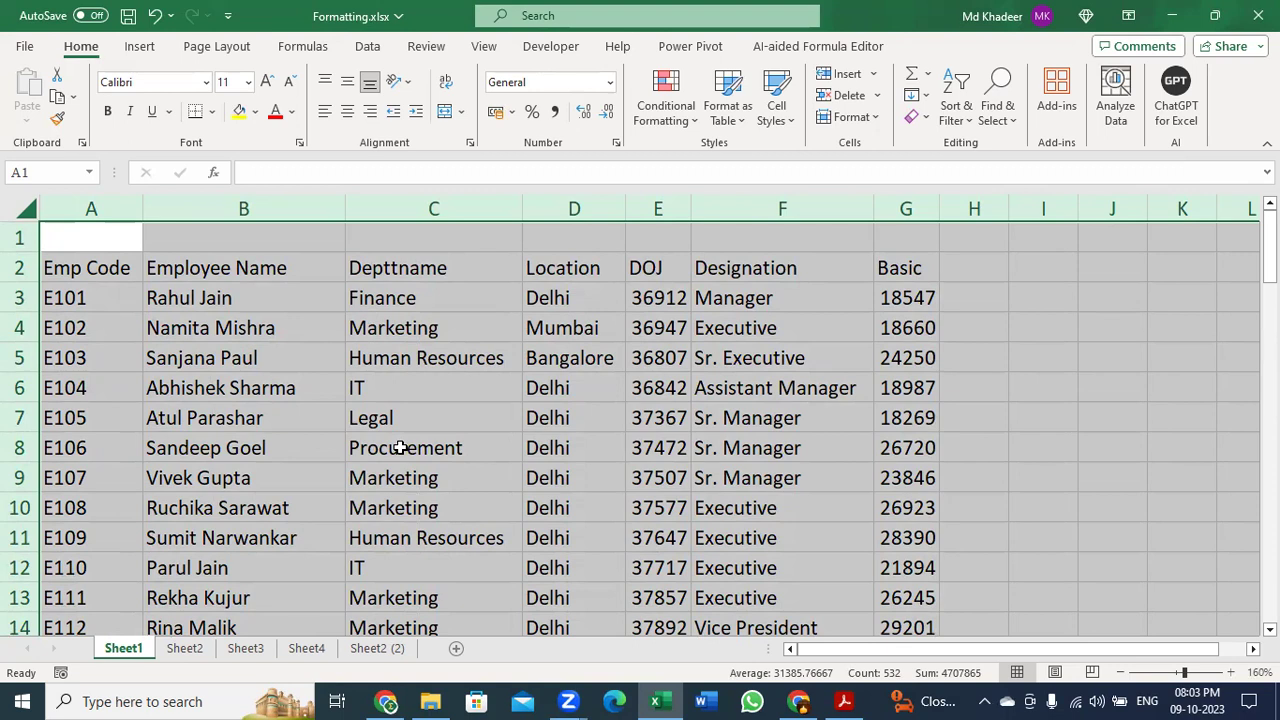
{"action": "left_click", "coordinate": [700, 480]}
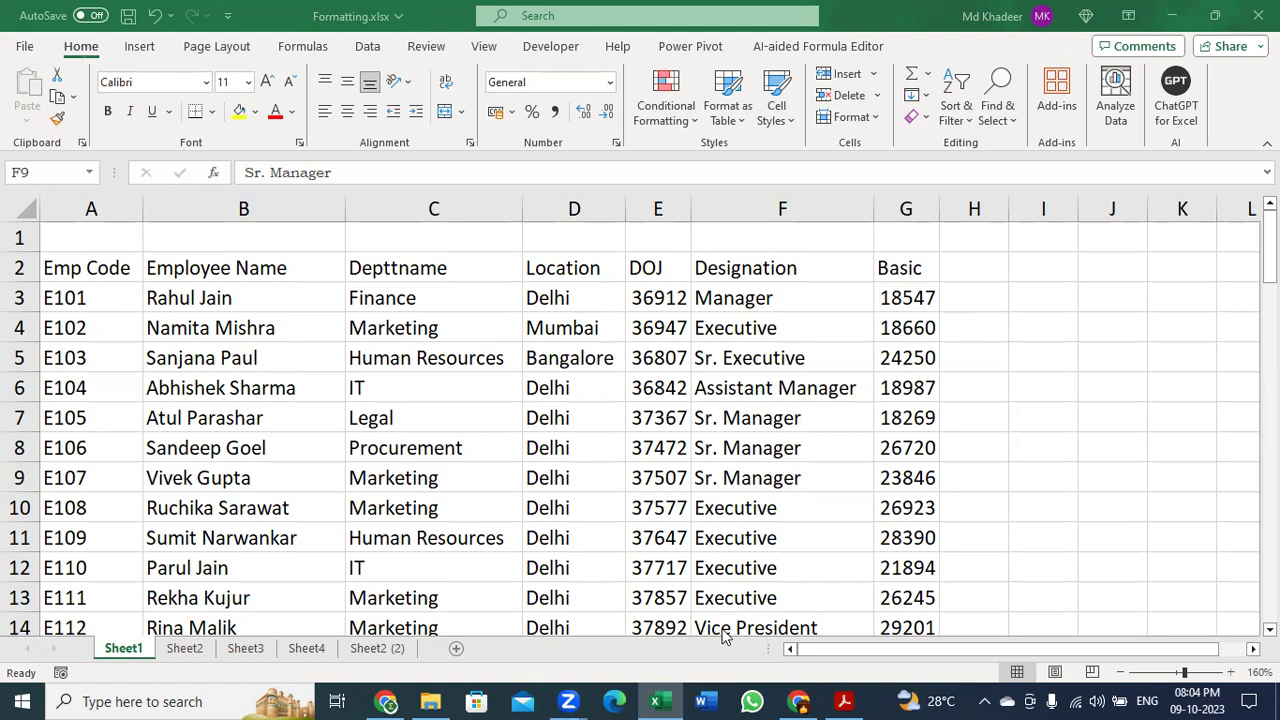
- Point out the header row A2:G2 on Sheet1 and select the Emp Code header cell A2
{"action": "left_click", "coordinate": [572, 697]}
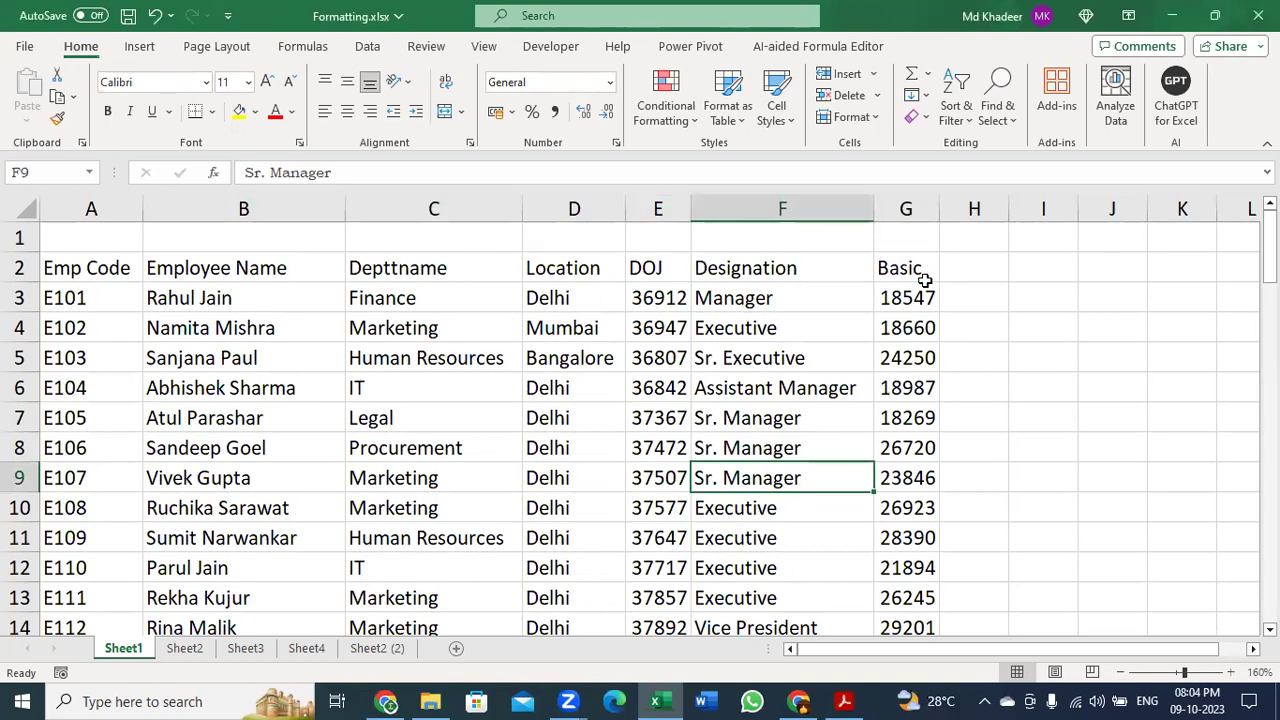
{"action": "left_click_drag", "start_coordinate": [130, 268], "coordinate": [918, 265]}
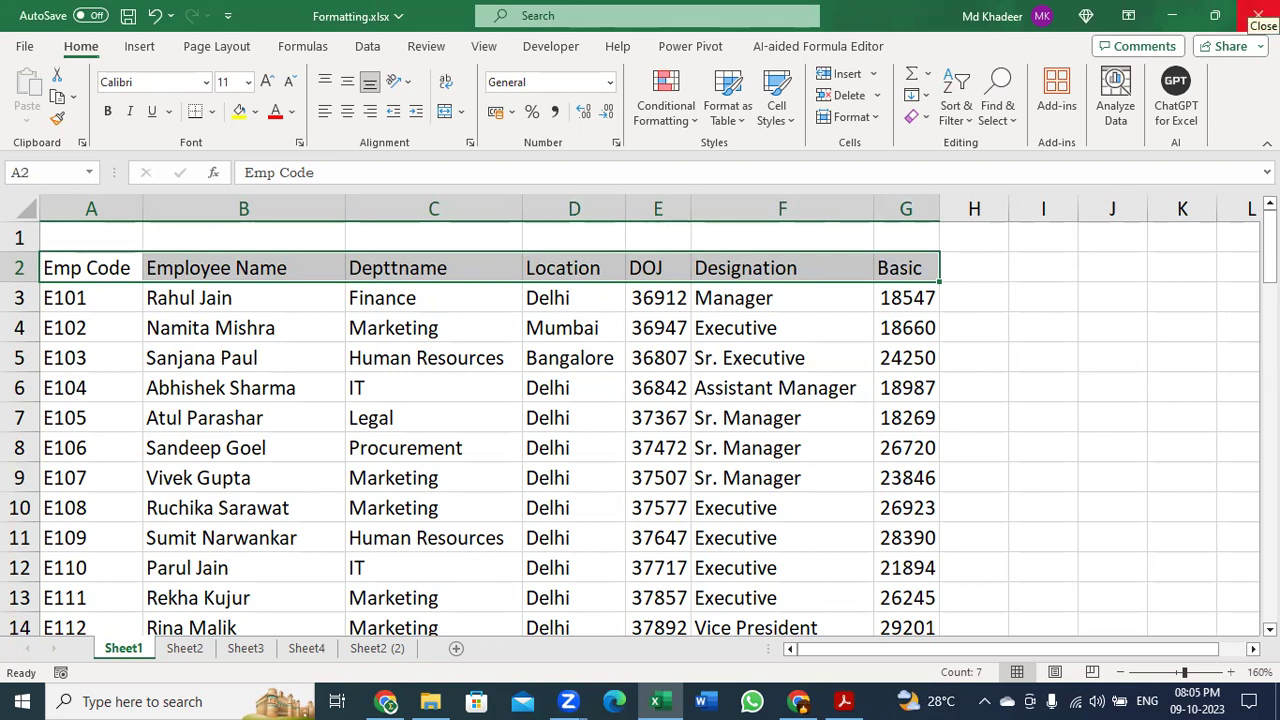
{"action": "left_click", "coordinate": [481, 272]}
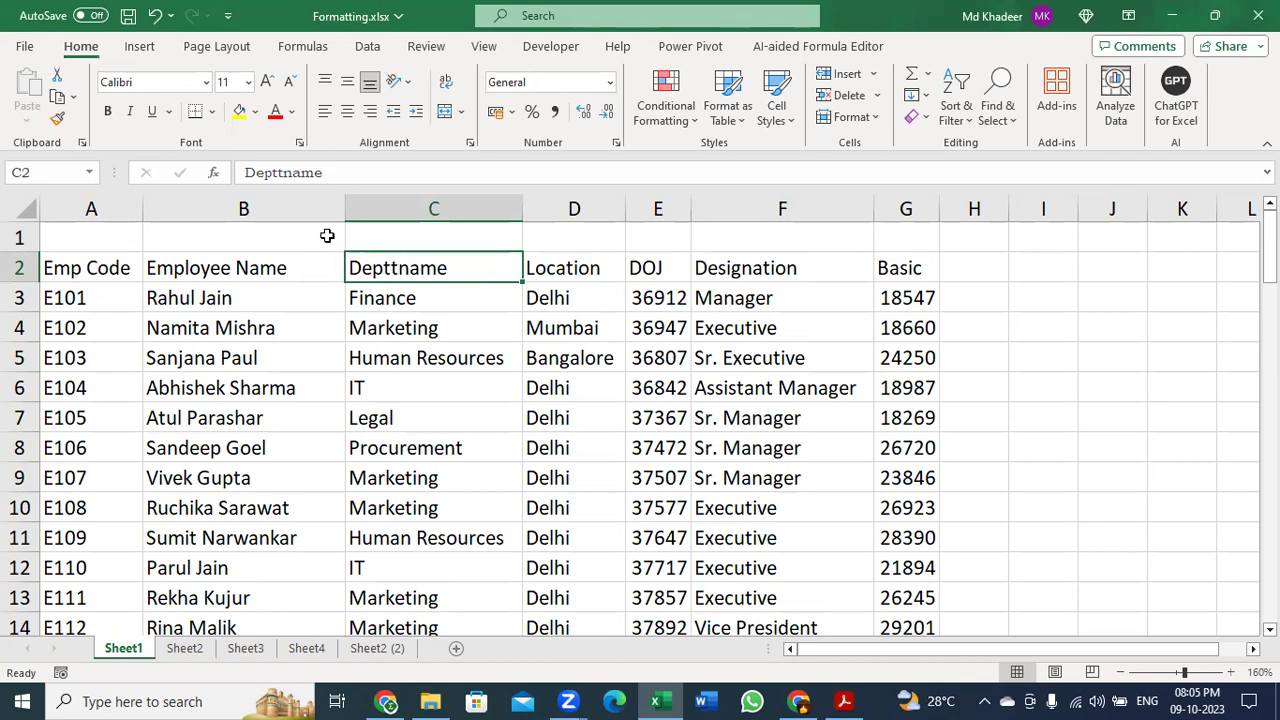
{"action": "left_click", "coordinate": [96, 263]}
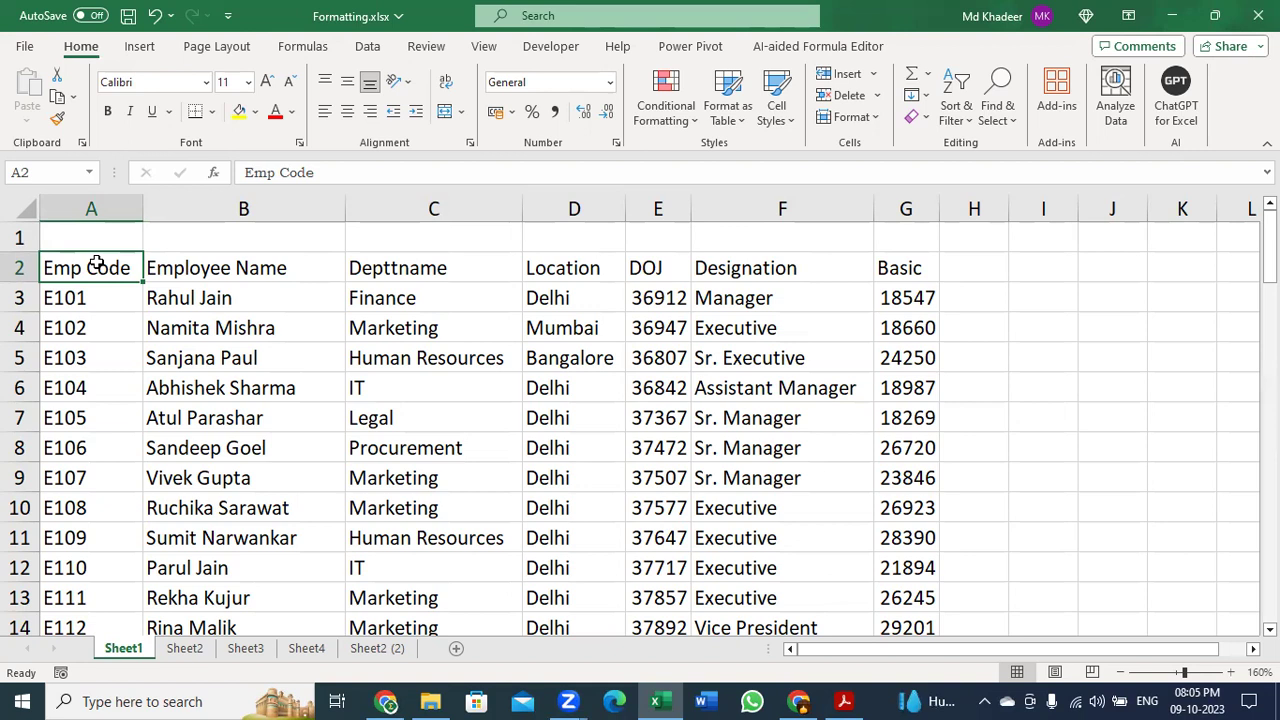
- Try bold on the header cells A2:G2 of Sheet1 and undo it
{"action": "key", "text": "ctrl+shift+Right"}
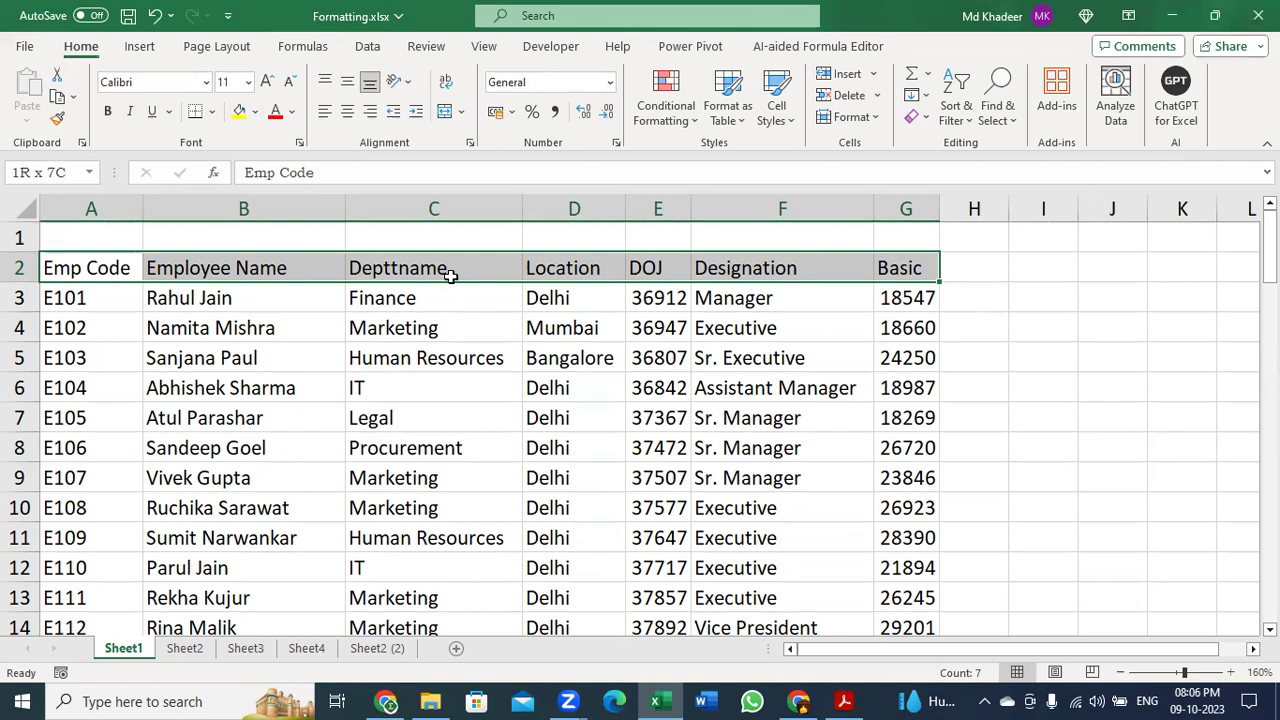
{"action": "key", "text": "alt"}
{"action": "key", "text": "h"}
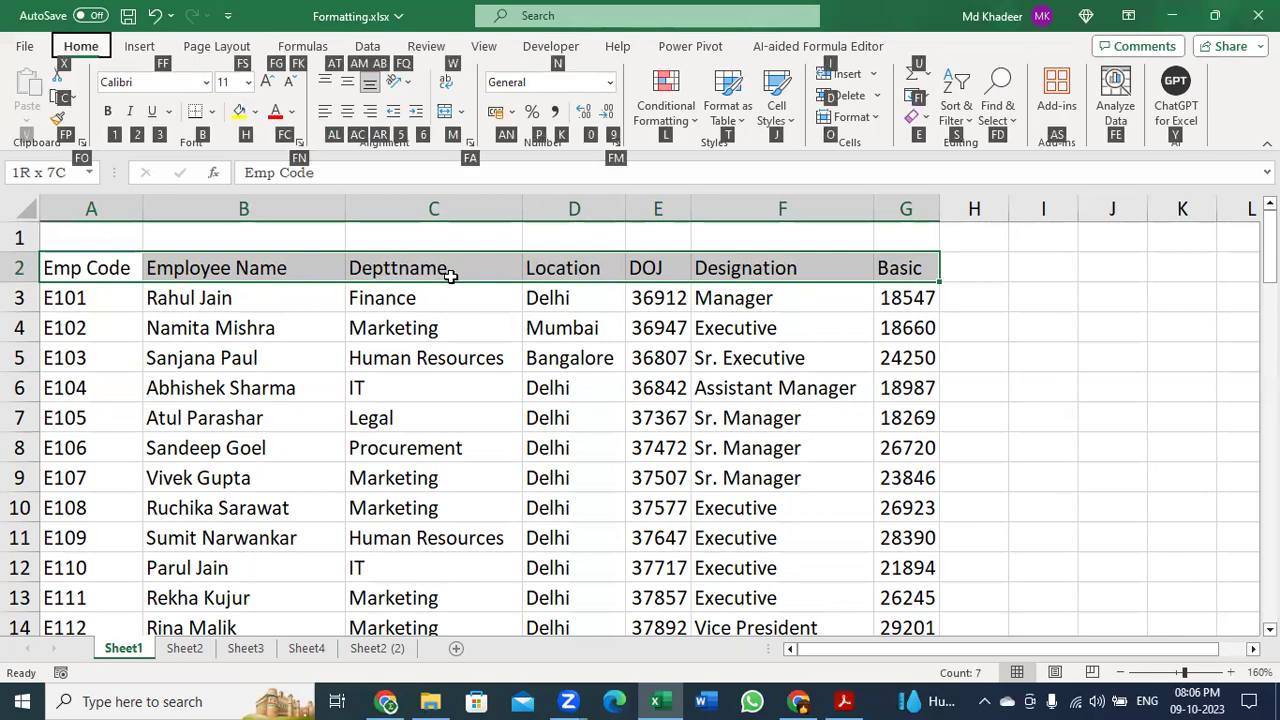
{"action": "key", "text": "1"}
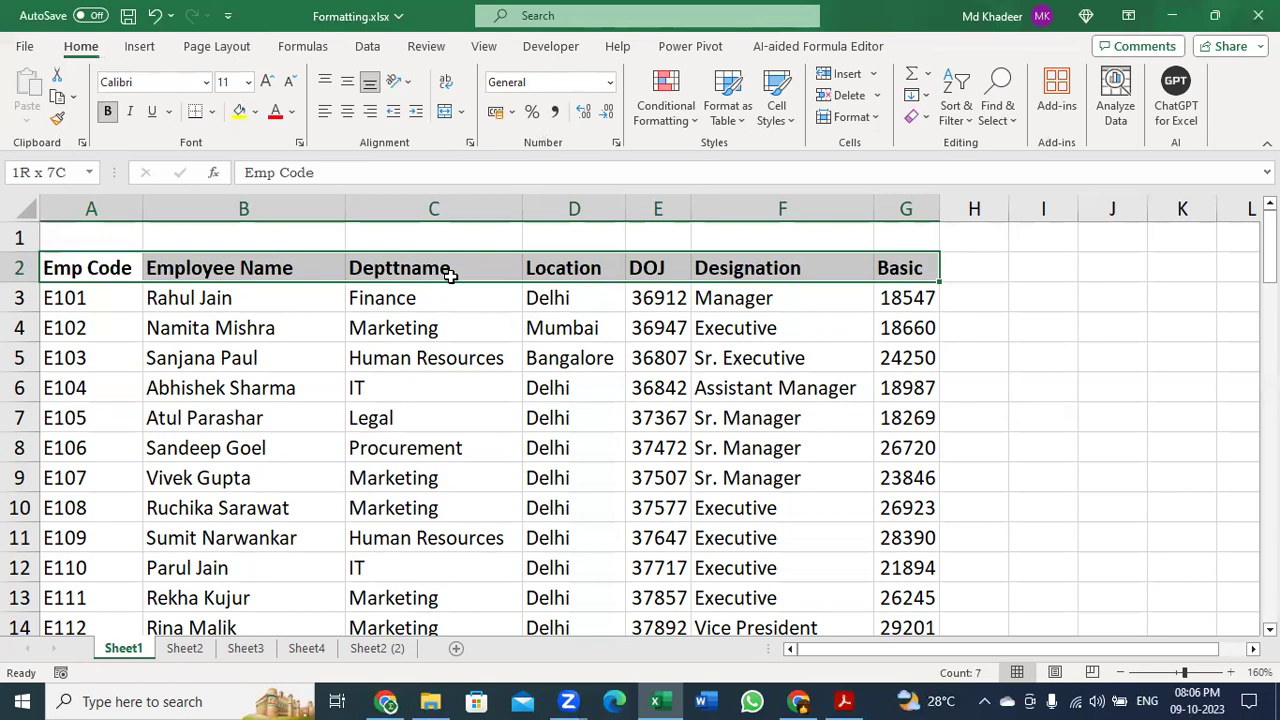
{"action": "key", "text": "ctrl+z"}
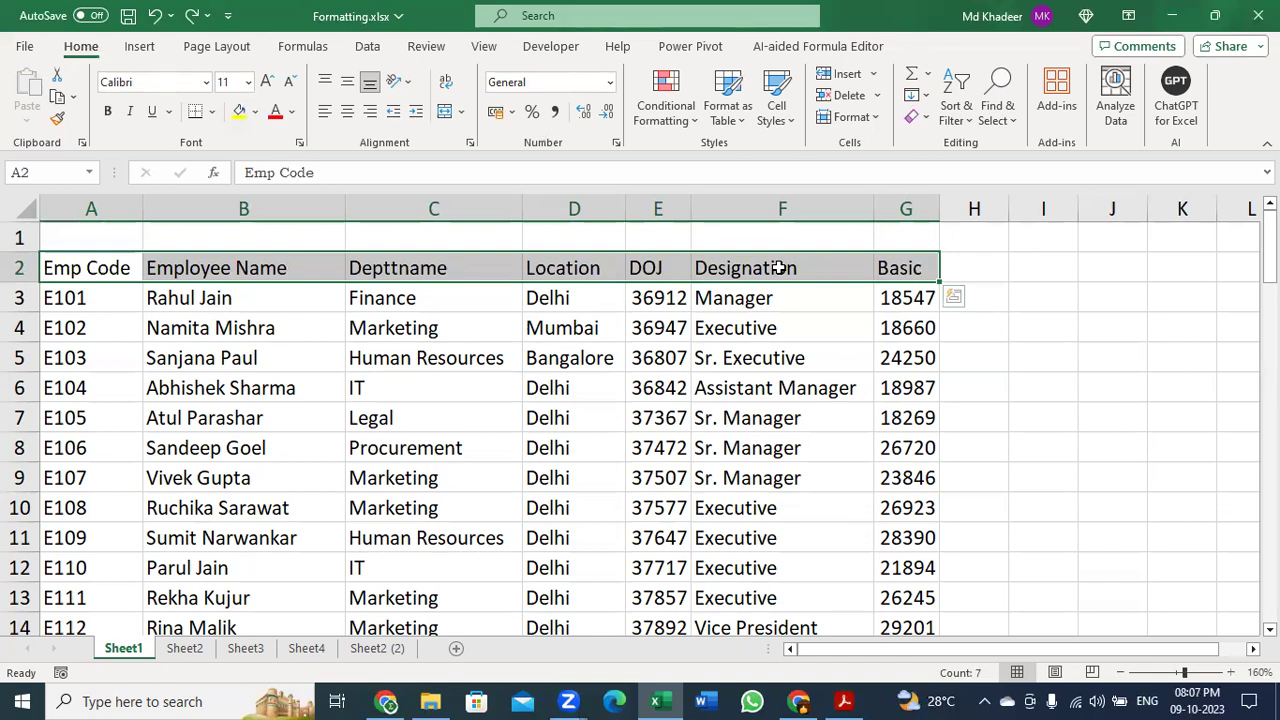
- Try bold, italic and underline together on the headers A2:G2, and remove all three styles again
{"action": "key", "text": "ctrl+b"}
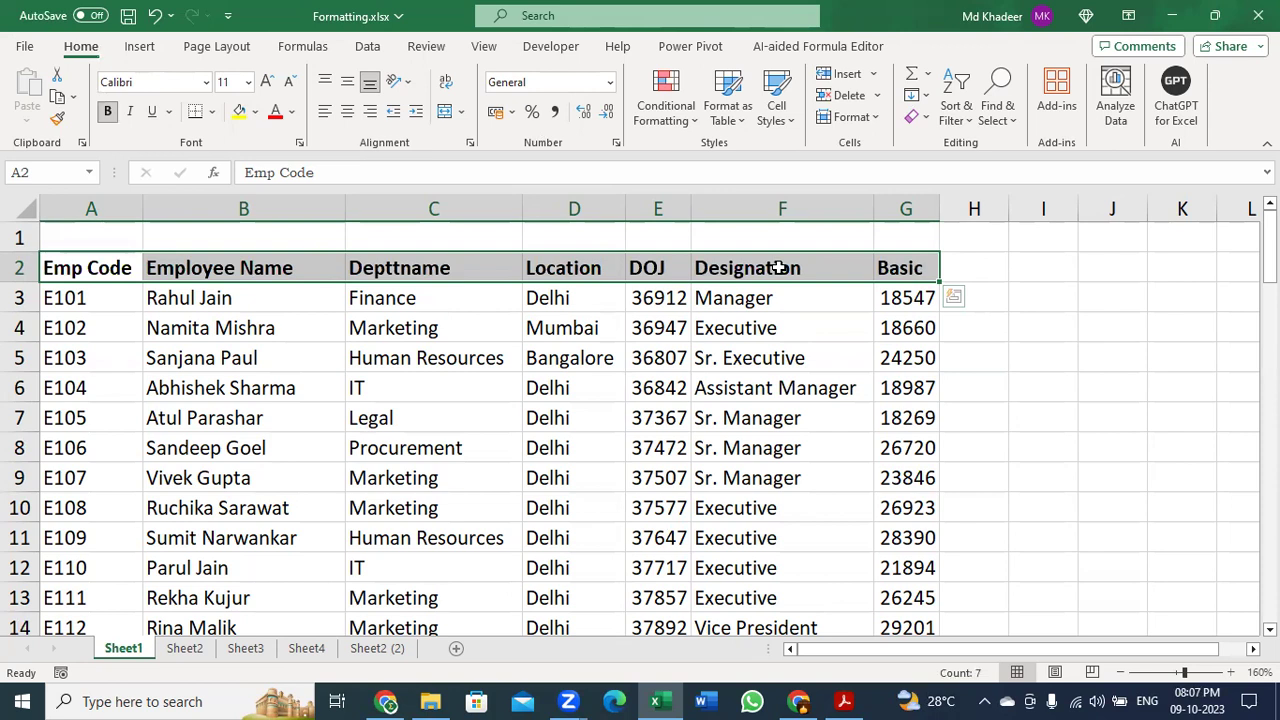
{"action": "key", "text": "ctrl+i"}
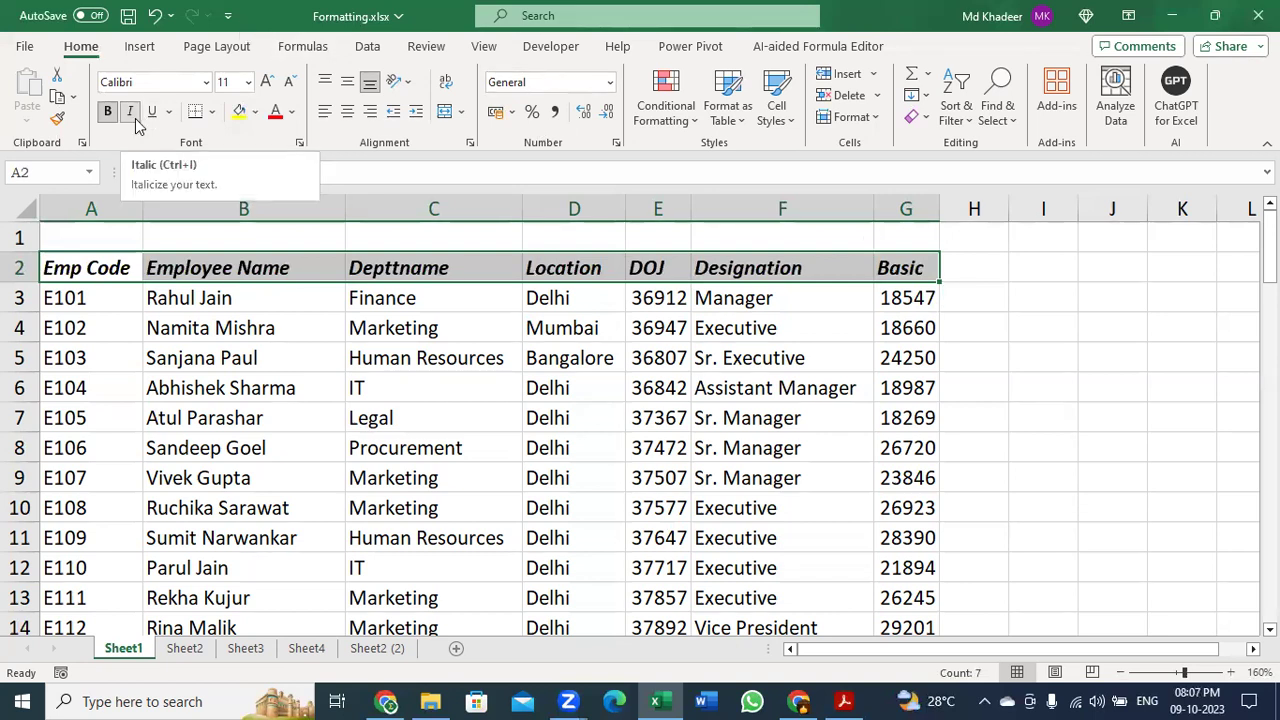
{"action": "key", "text": "ctrl+u"}
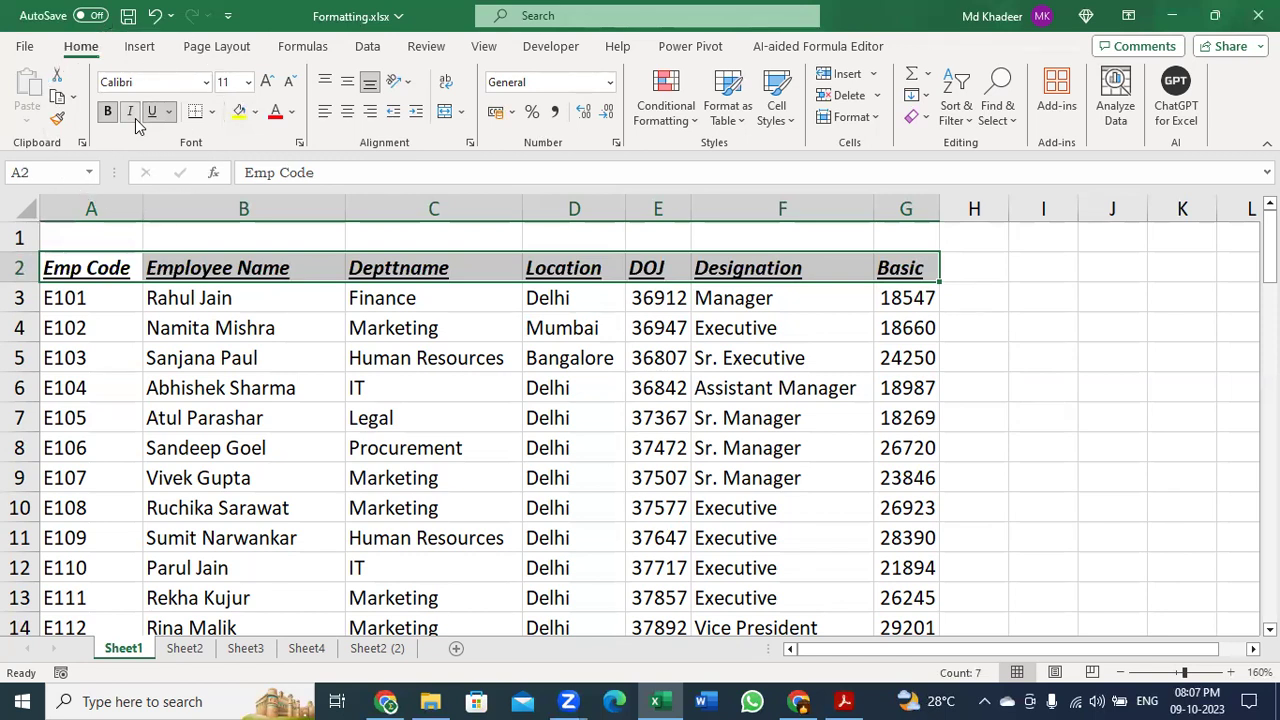
{"action": "key", "text": "ctrl+q"}
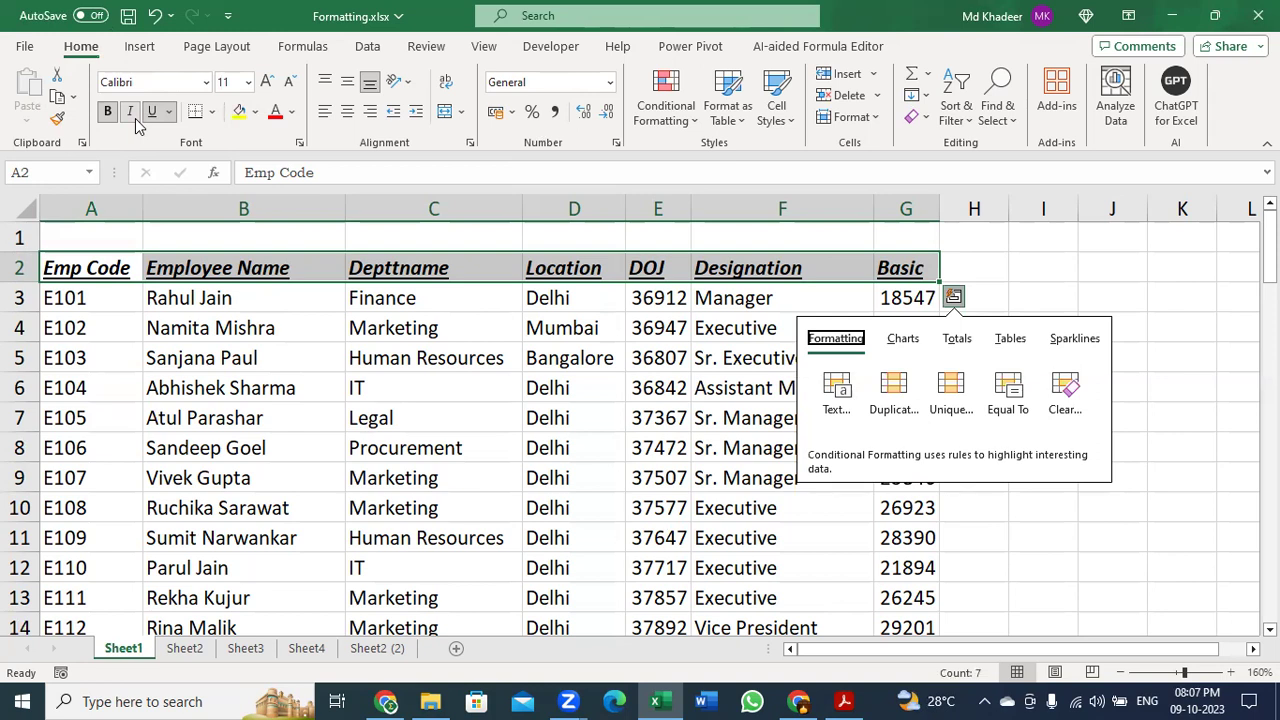
{"action": "key", "text": "Escape"}
{"action": "key", "text": "ctrl+b"}
{"action": "key", "text": "ctrl+i"}
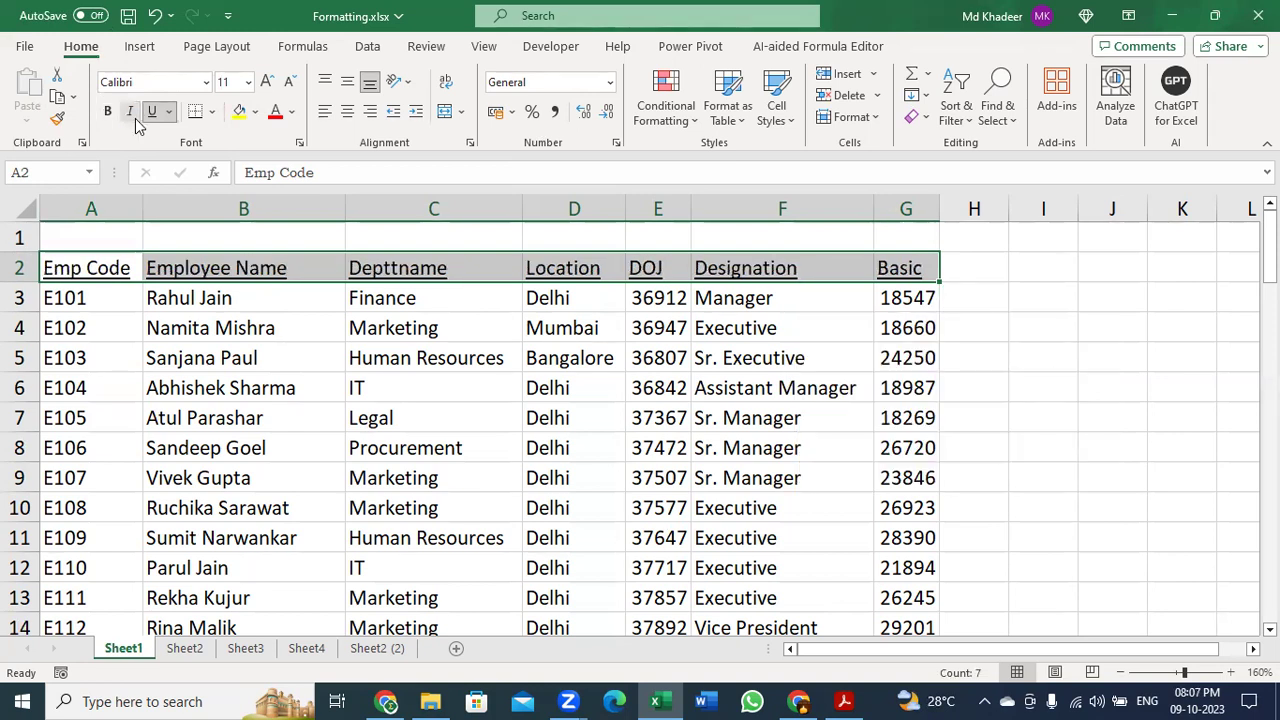
{"action": "key", "text": "ctrl+u"}
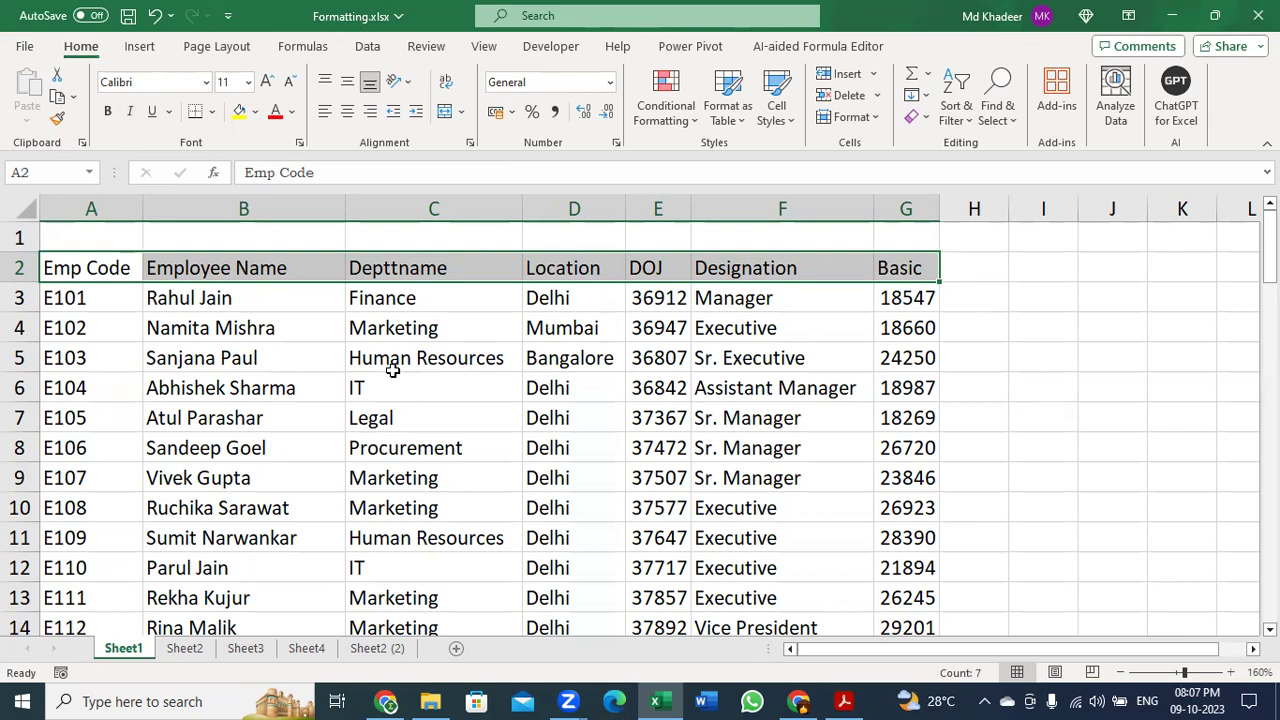
- Make the header row A2:G2 bold and deselect it
{"action": "key", "text": "ctrl+b"}
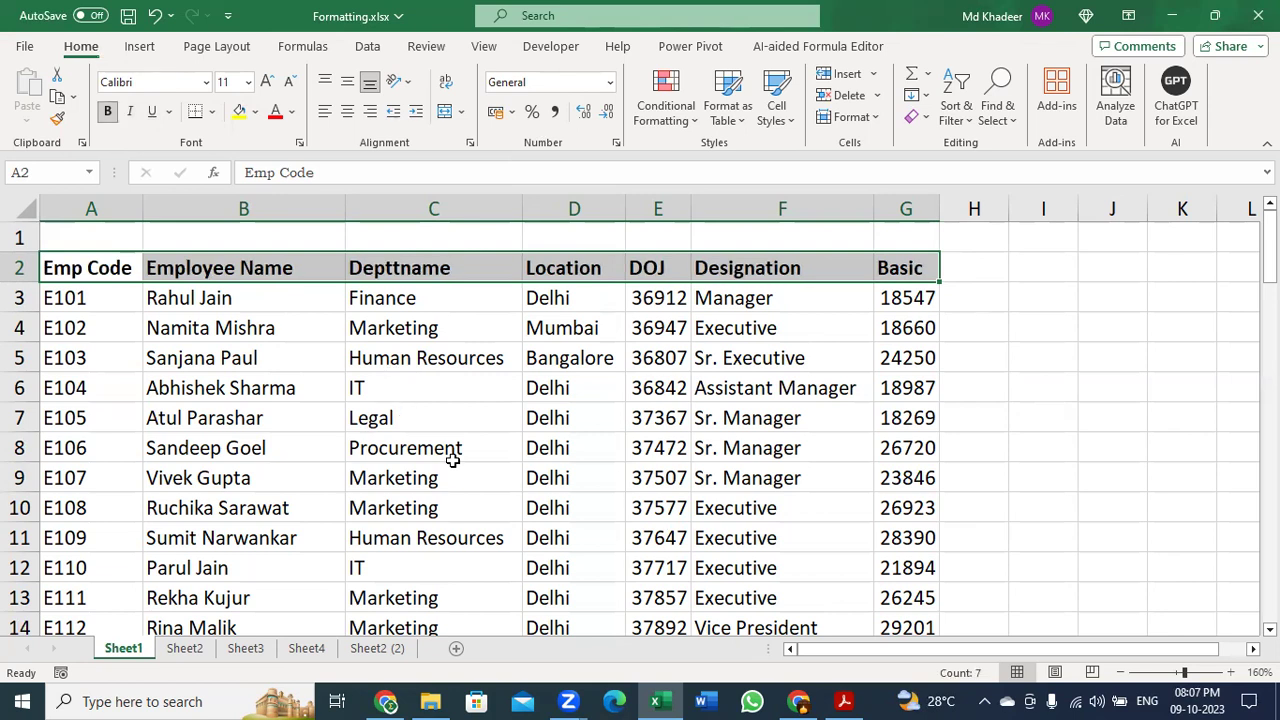
{"action": "left_click", "coordinate": [240, 358]}
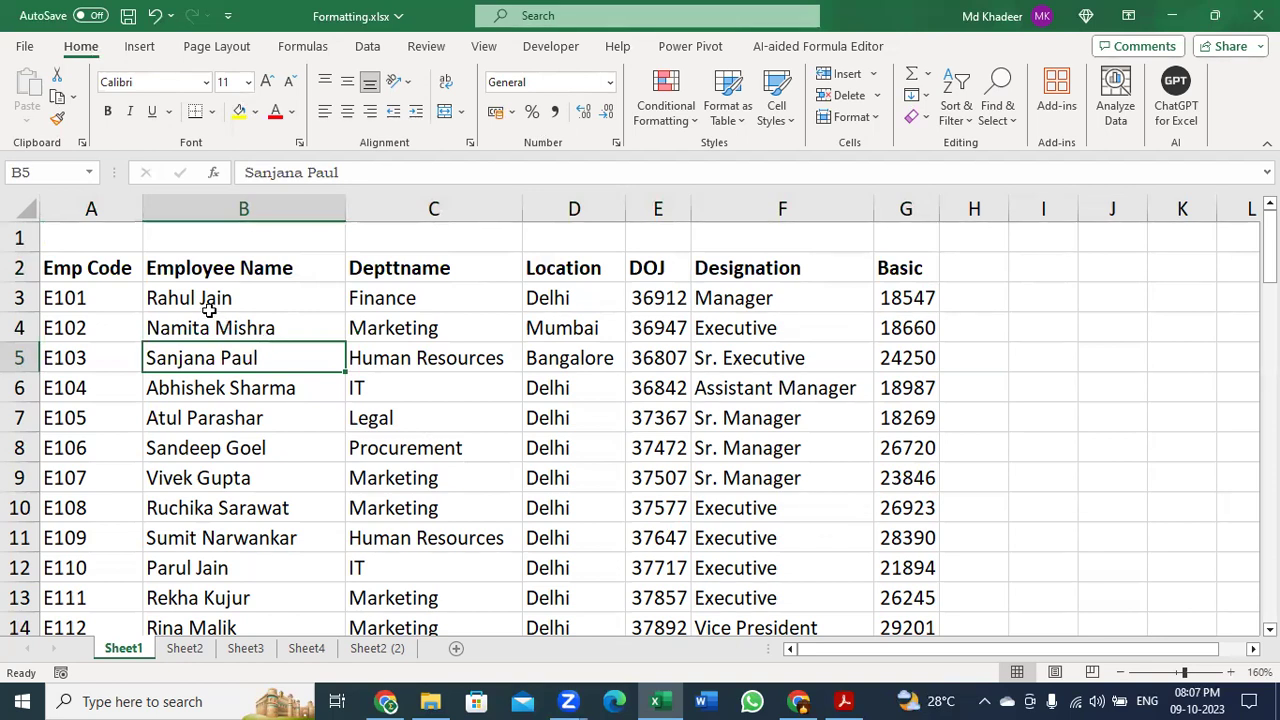
- Point out the employee names from B3 down, try a red font colour on B5 and undo it
{"action": "left_click_drag", "start_coordinate": [235, 292], "coordinate": [235, 628]}
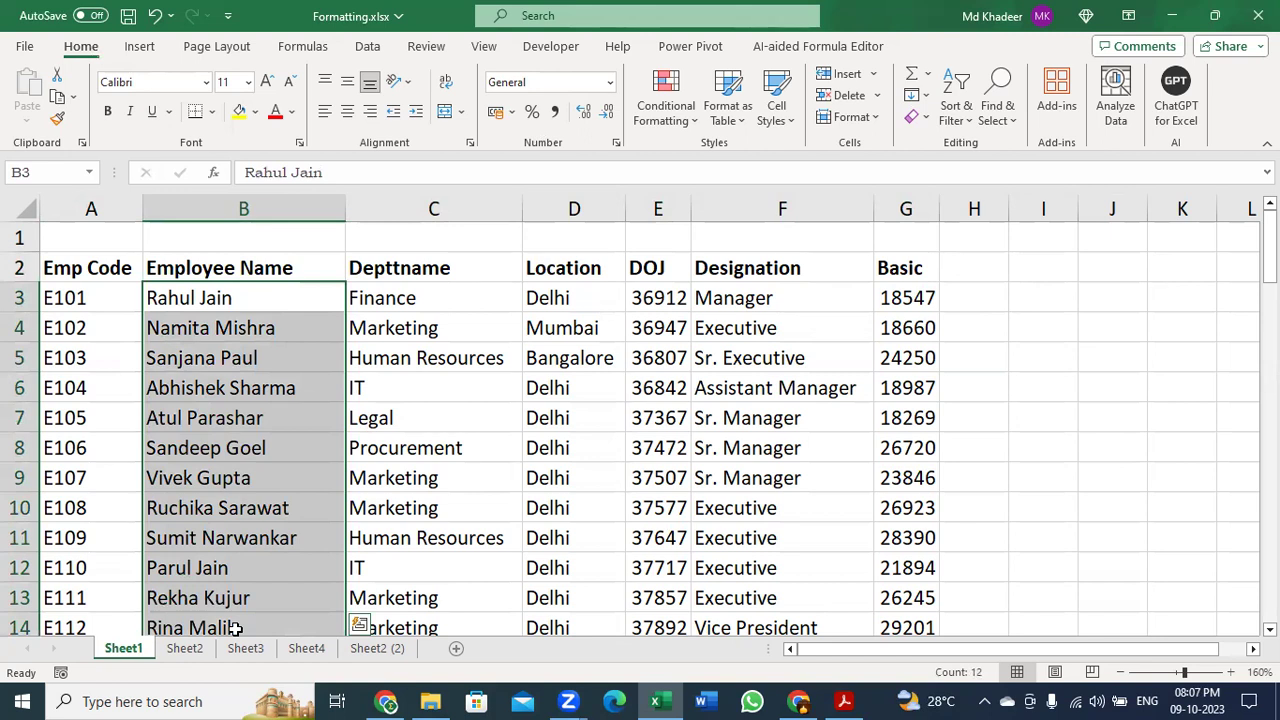
{"action": "left_click_drag", "start_coordinate": [191, 294], "coordinate": [240, 640]}
{"action": "scroll", "coordinate": [257, 449], "scroll_direction": "up", "scroll_amount": 2}
{"action": "left_click", "coordinate": [238, 362]}
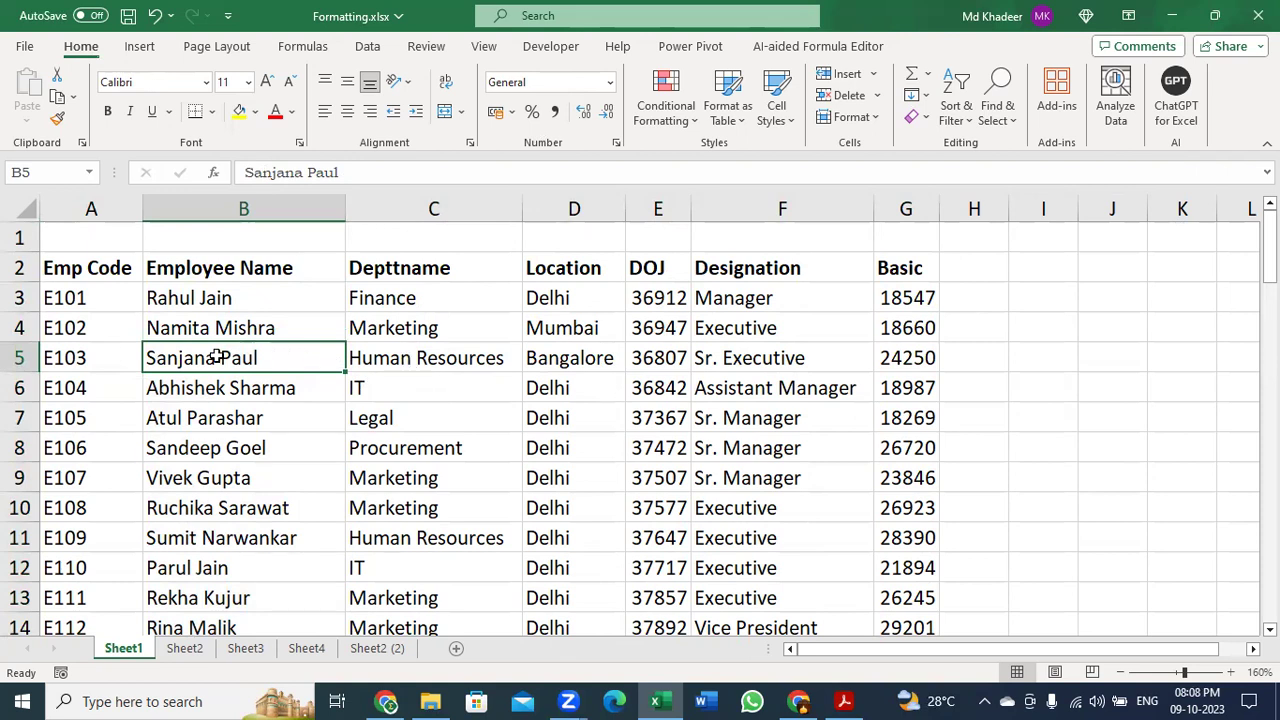
{"action": "left_click", "coordinate": [275, 113]}
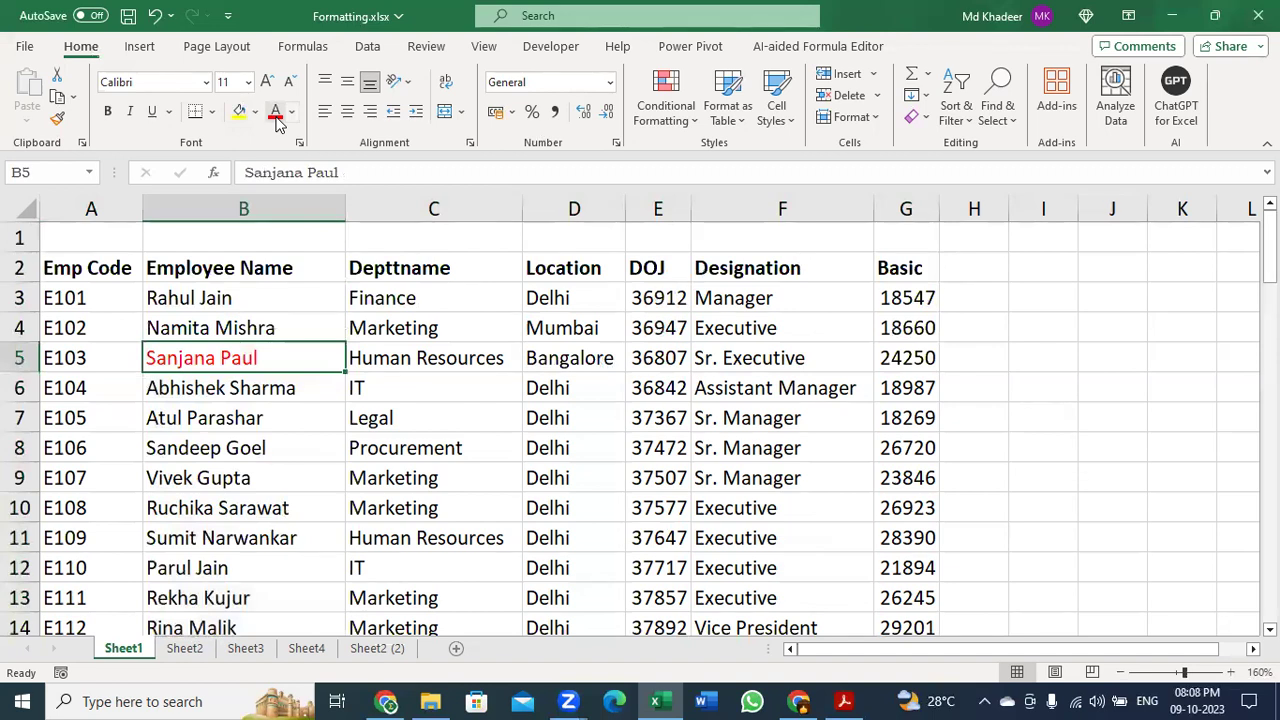
{"action": "key", "text": "ctrl+z"}
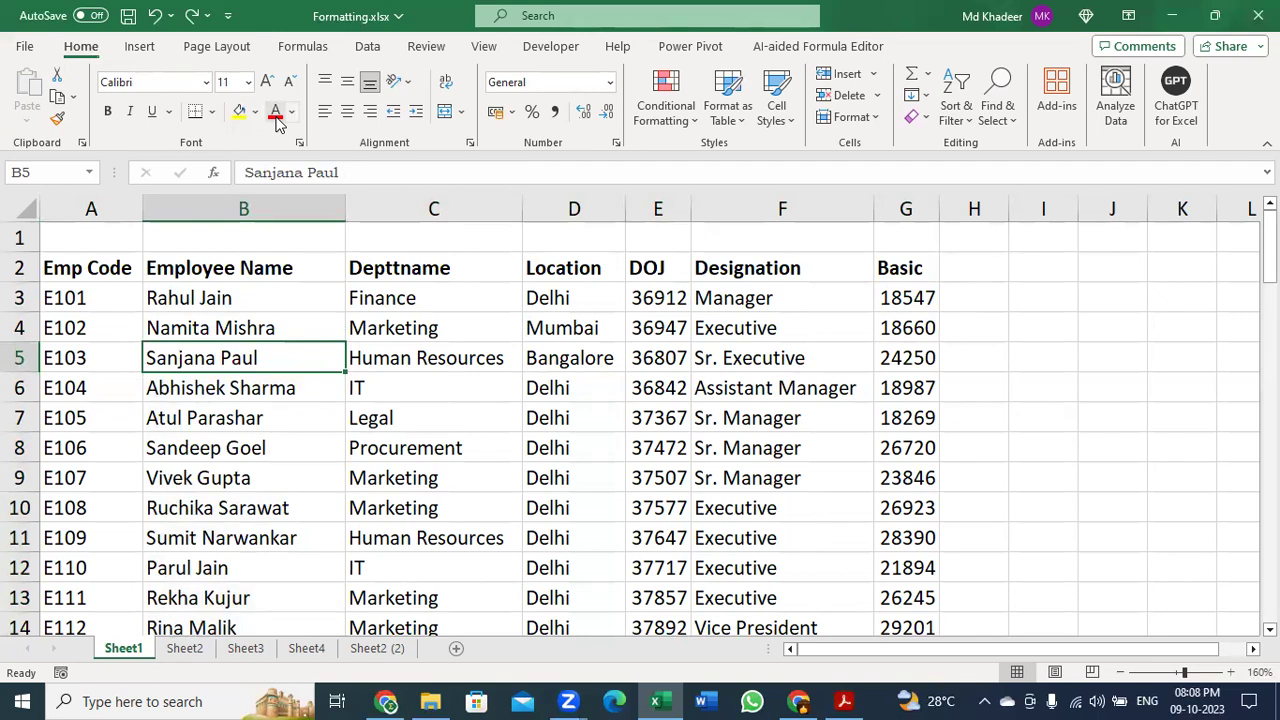
- Apply strikethrough to the employee names in B5, B6, B9 and B12
{"action": "key", "text": "ctrl+5"}
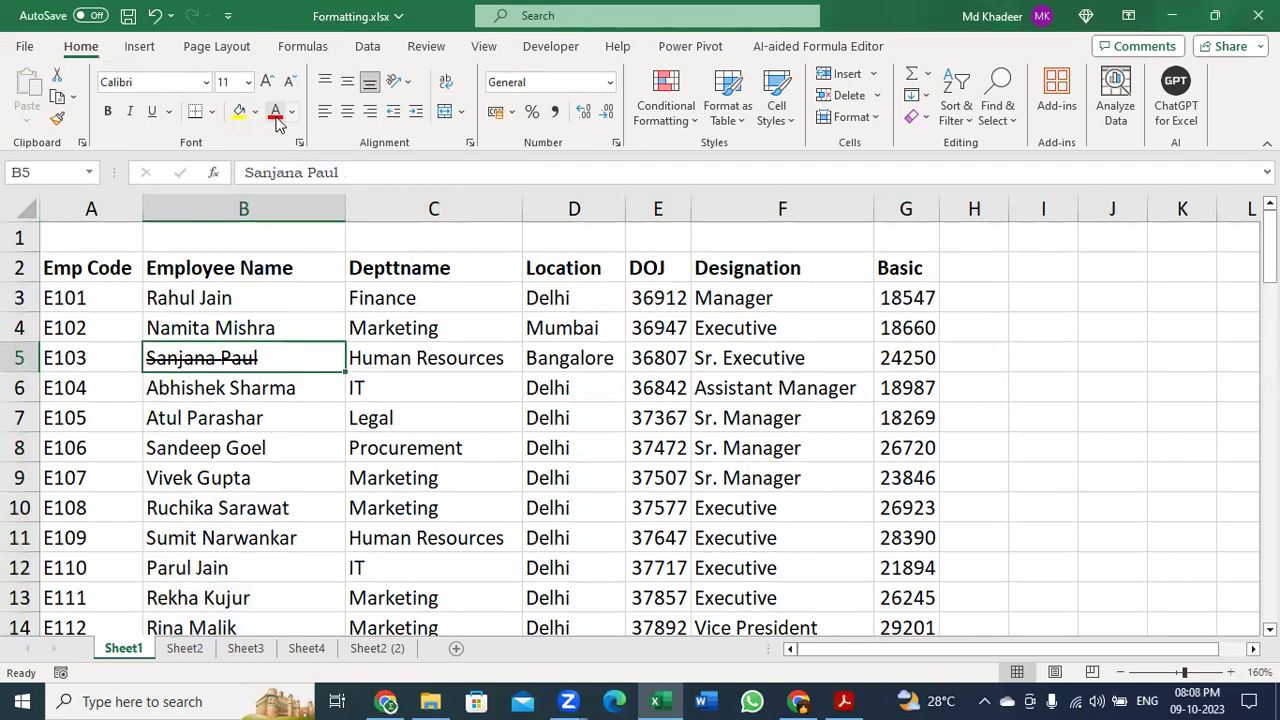
{"action": "left_click", "coordinate": [232, 398]}
{"action": "key", "text": "ctrl+5"}
{"action": "left_click", "coordinate": [232, 476], "text": "ctrl"}
{"action": "key", "text": "ctrl+5"}
{"action": "left_click", "coordinate": [289, 565], "text": "ctrl"}
{"action": "key", "text": "ctrl+5"}
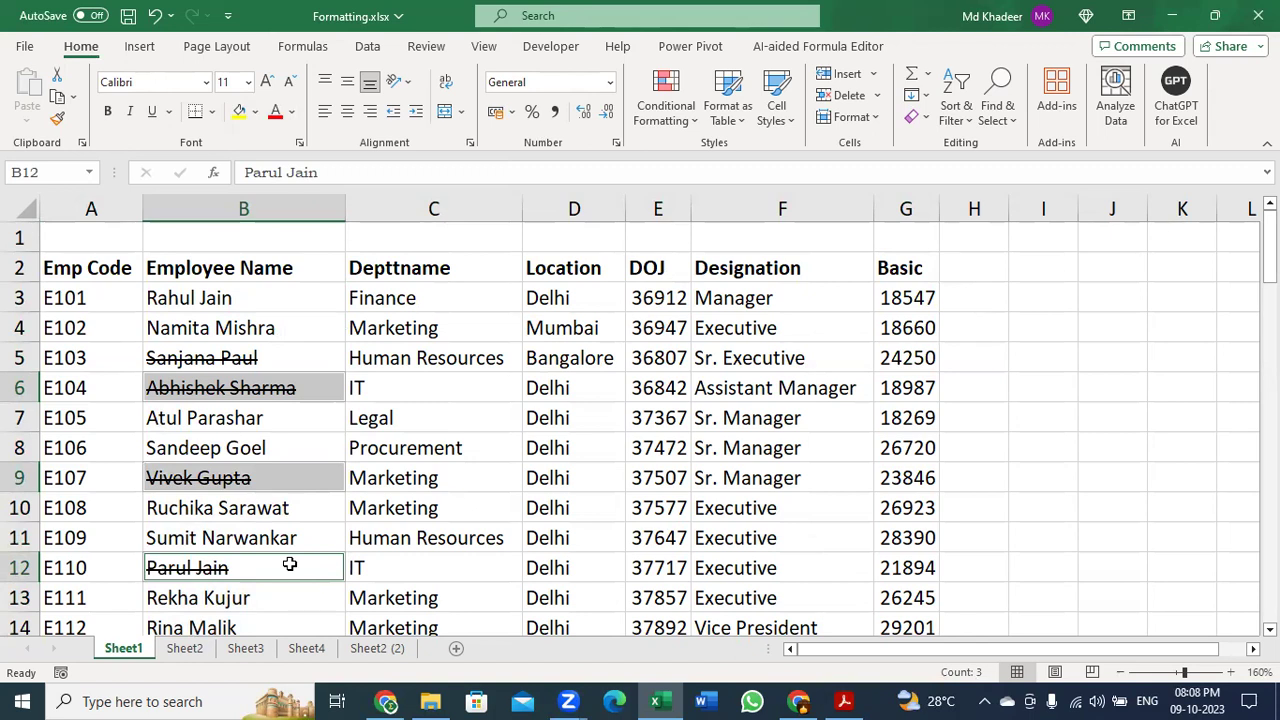
- Point out the names in B8 and B6, and apply strikethrough to the name in B11
{"action": "left_click", "coordinate": [225, 444]}
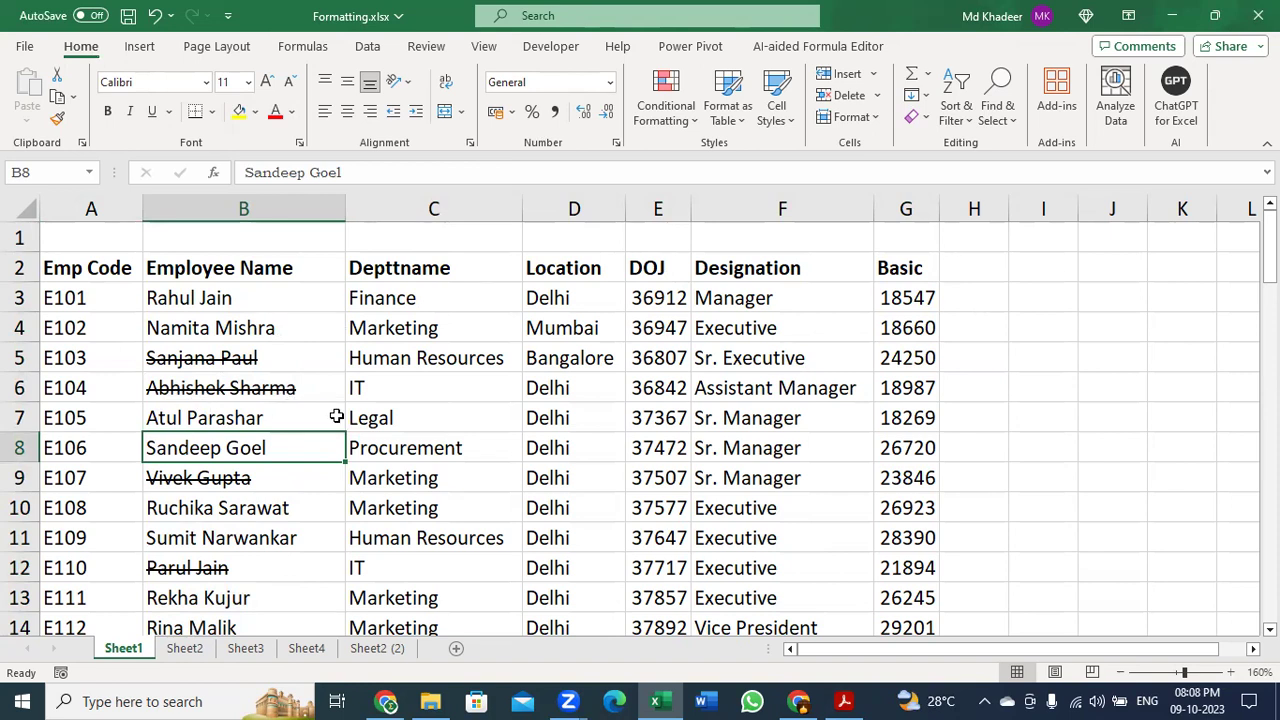
{"action": "left_click", "coordinate": [225, 390]}
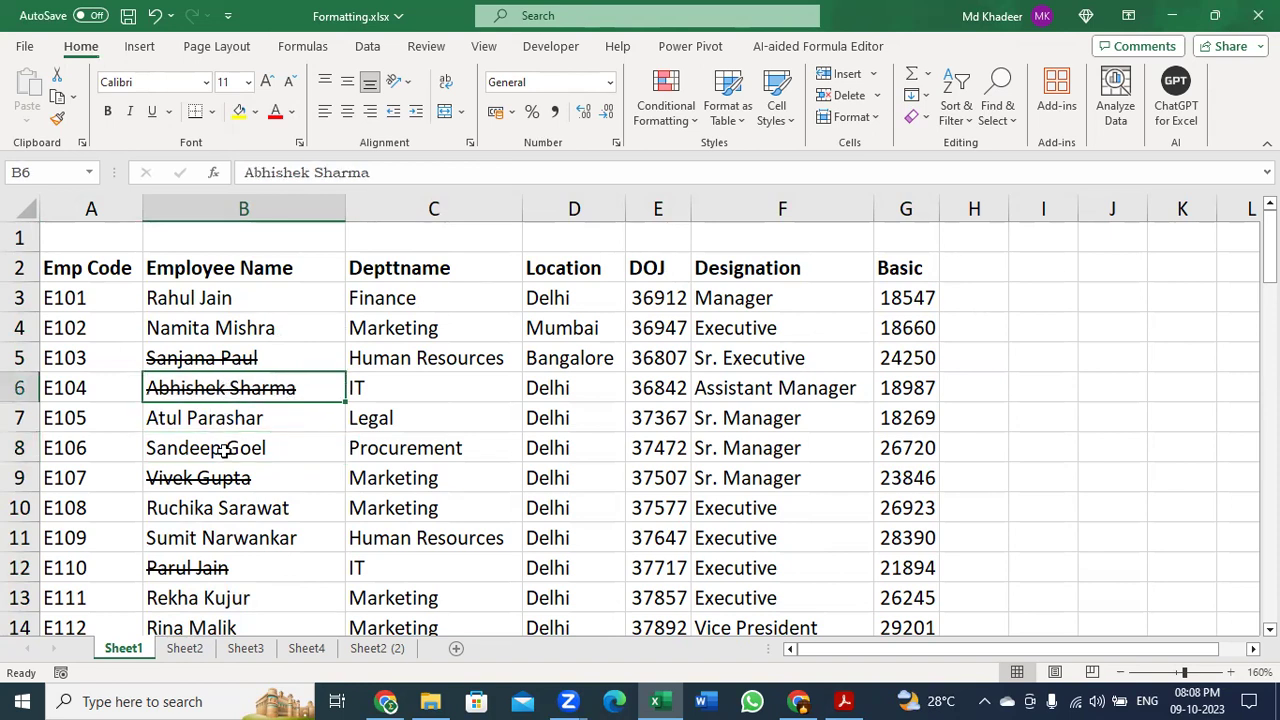
{"action": "left_click", "coordinate": [248, 540]}
{"action": "key", "text": "ctrl+5"}
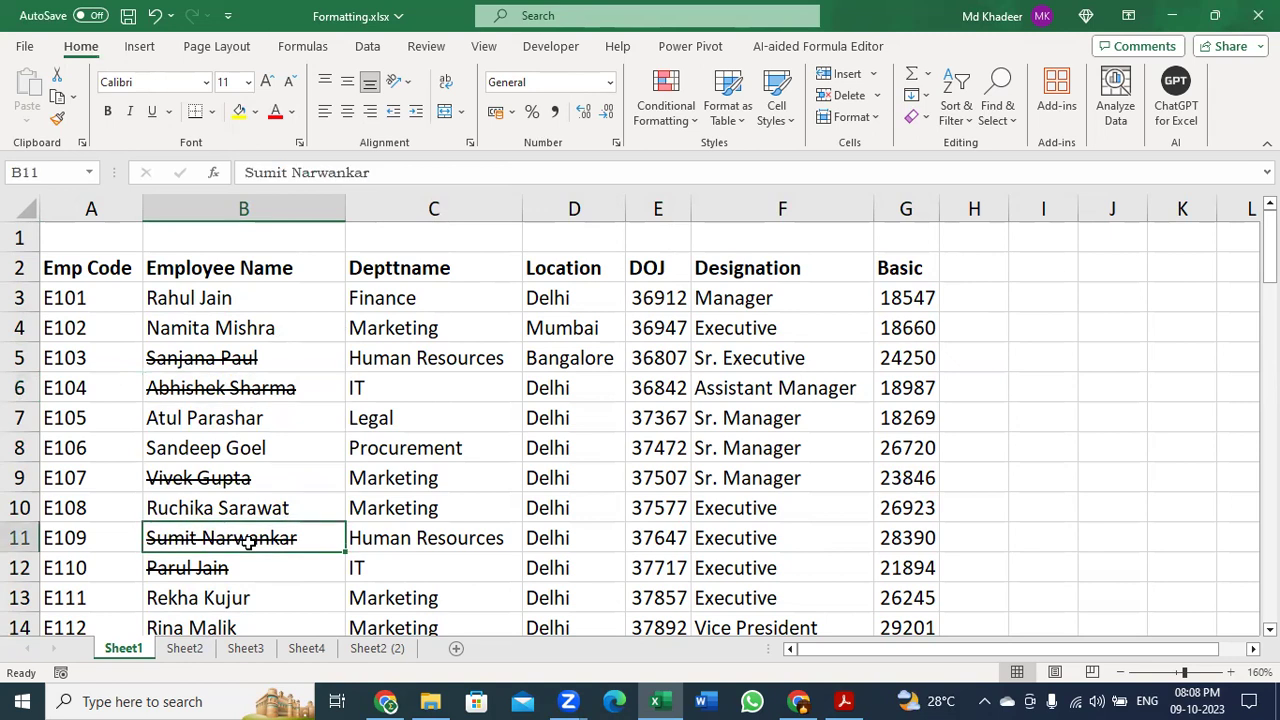
- Try strikethrough on the whole E106 record, A8:G8, and remove it again
{"action": "left_click_drag", "start_coordinate": [64, 450], "coordinate": [880, 450]}
{"action": "key", "text": "ctrl+5"}
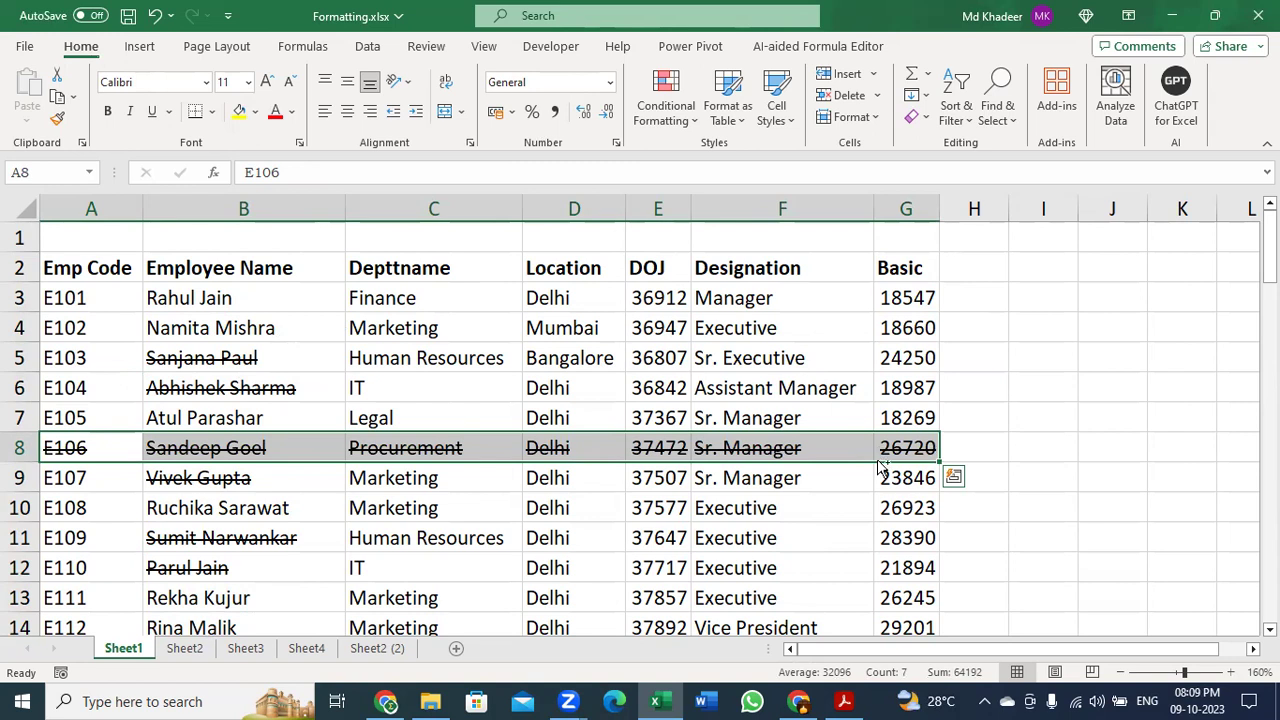
{"action": "key", "text": "ctrl+5"}
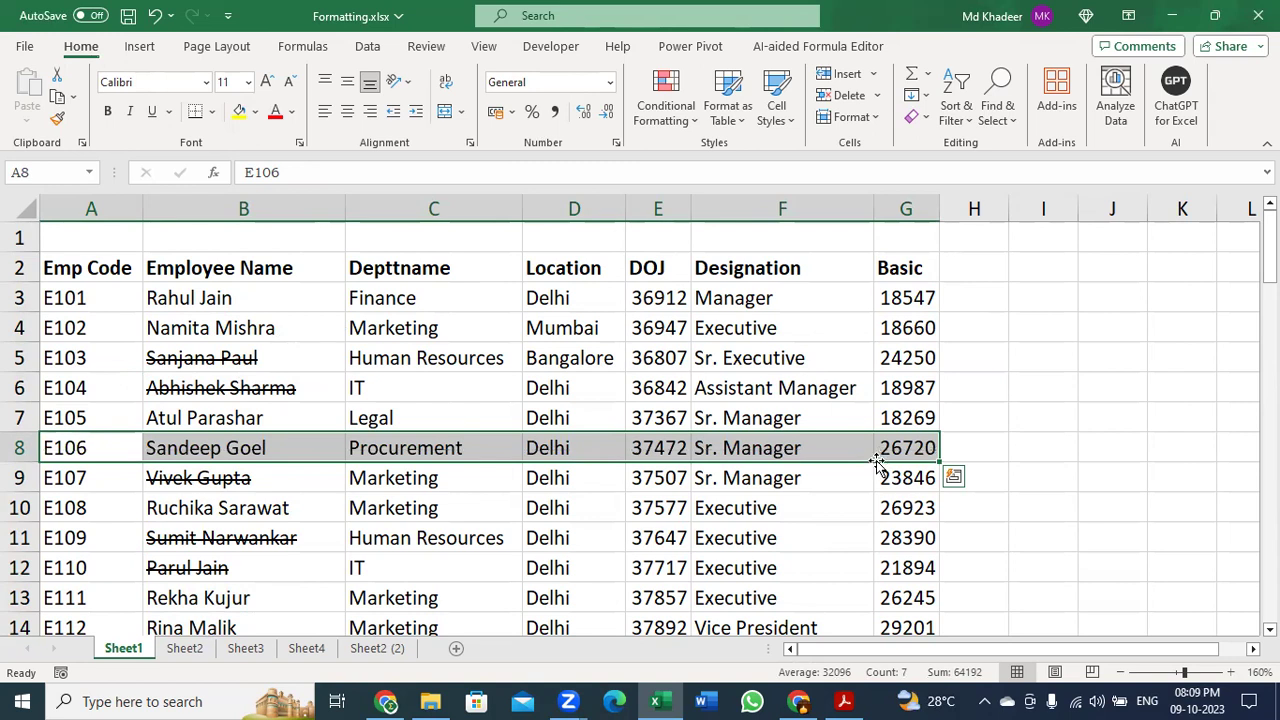
- Remove the strikethrough from the employee names in B4:B11
{"action": "left_click_drag", "start_coordinate": [236, 336], "coordinate": [216, 538]}
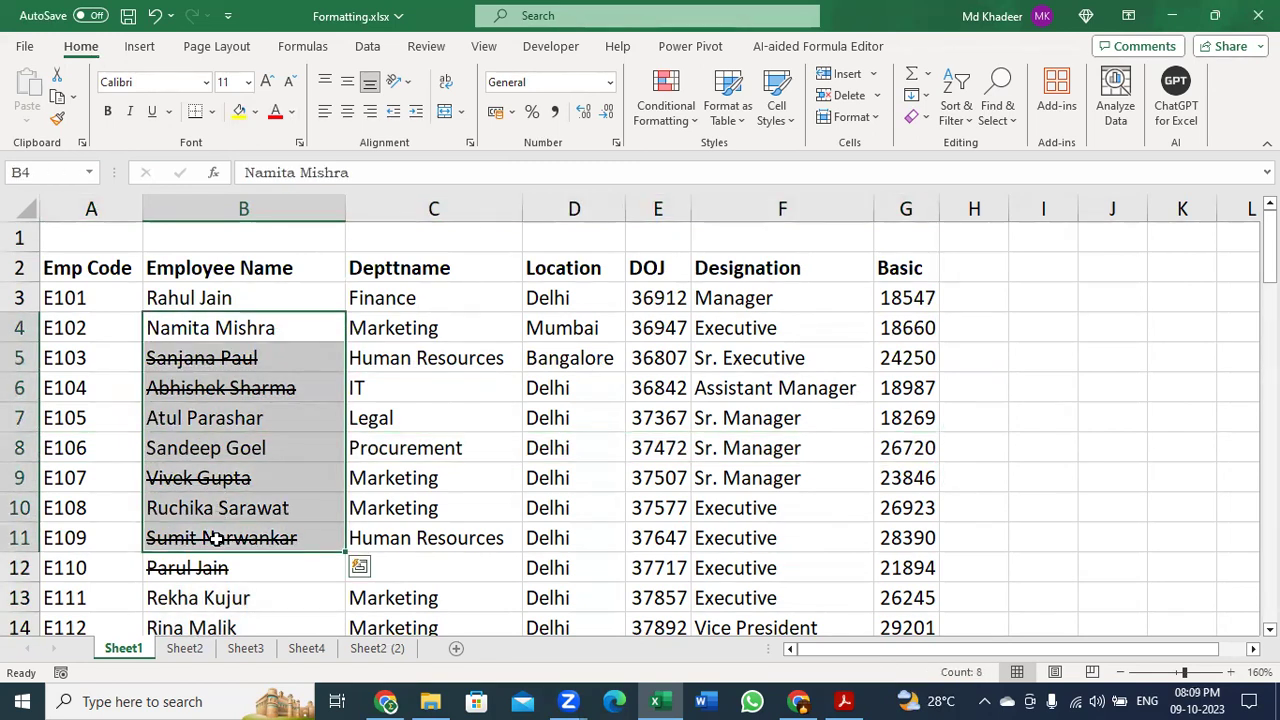
{"action": "key", "text": "ctrl+5"}
{"action": "key", "text": "ctrl+5"}
{"action": "left_click", "coordinate": [580, 422]}
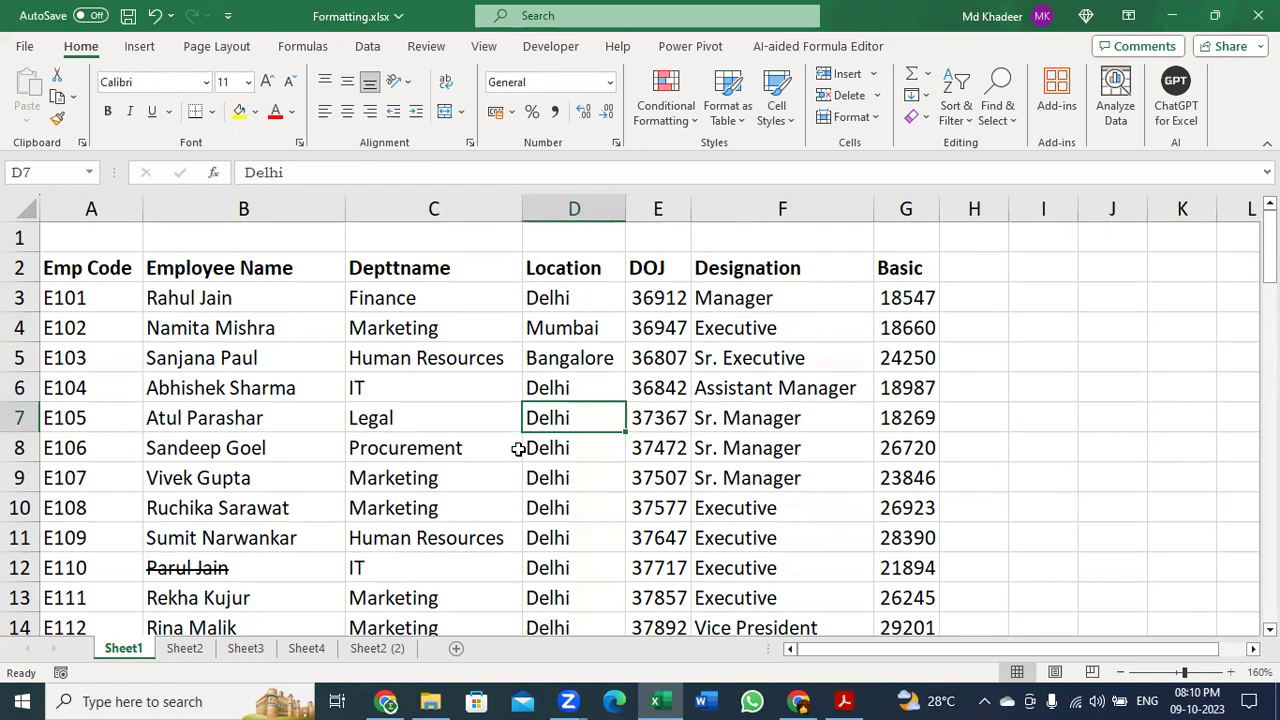
- Compare Select All from a cell inside the employee table with Select All from the blank cell J7
{"action": "scroll", "coordinate": [641, 452], "scroll_direction": "down", "scroll_amount": 1, "text": "ctrl"}
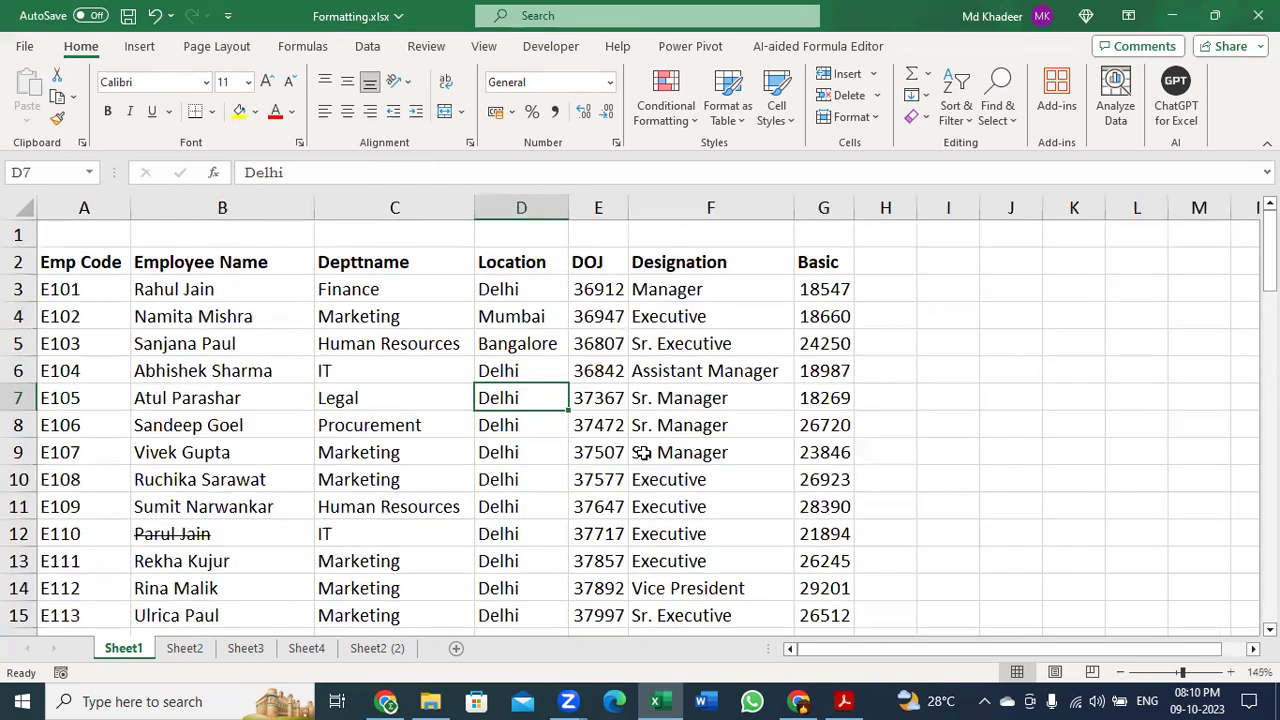
{"action": "scroll", "coordinate": [641, 452], "scroll_direction": "down", "scroll_amount": 1, "text": "ctrl"}
{"action": "left_click", "coordinate": [312, 443]}
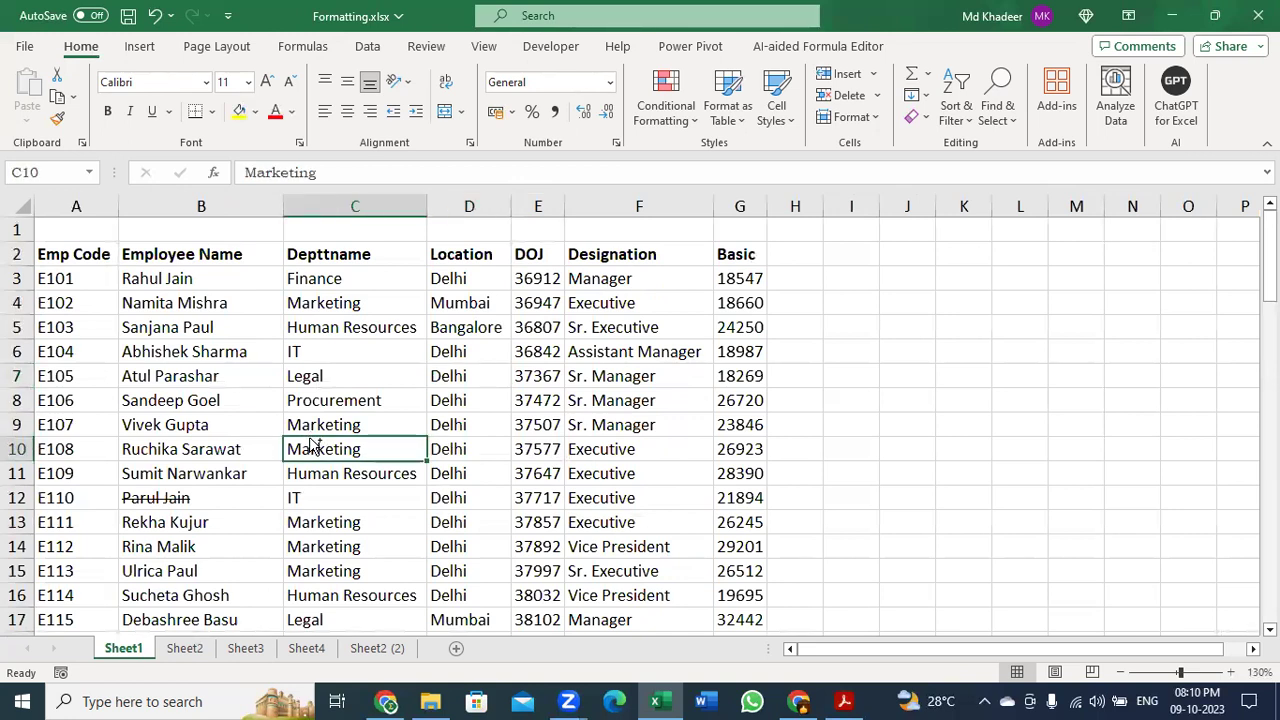
{"action": "key", "text": "ctrl+a"}
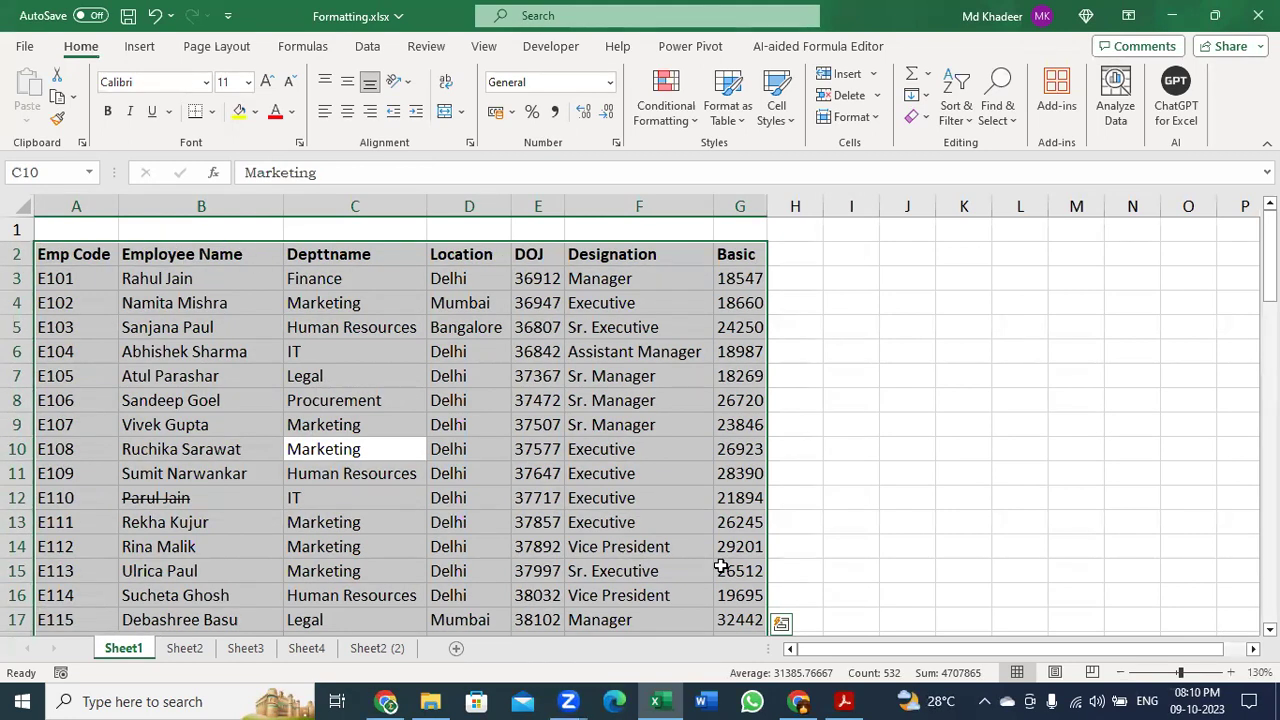
{"action": "left_click", "coordinate": [902, 374]}
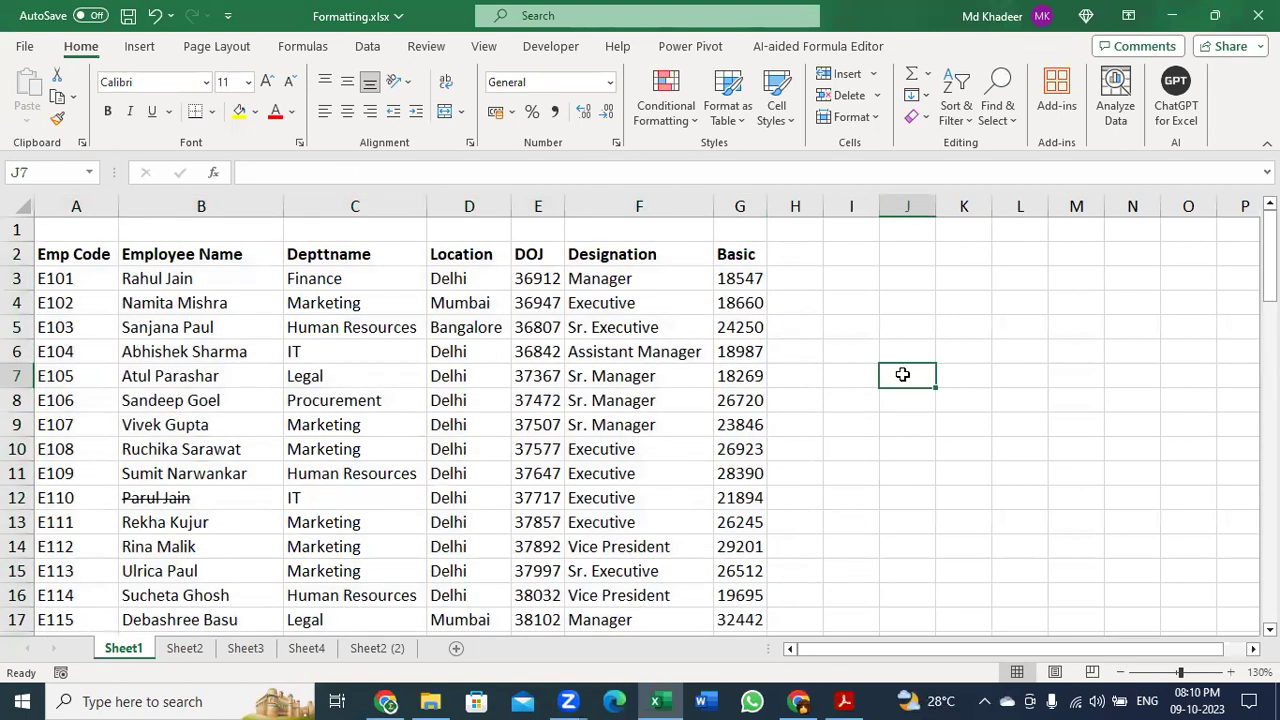
{"action": "key", "text": "ctrl+a"}
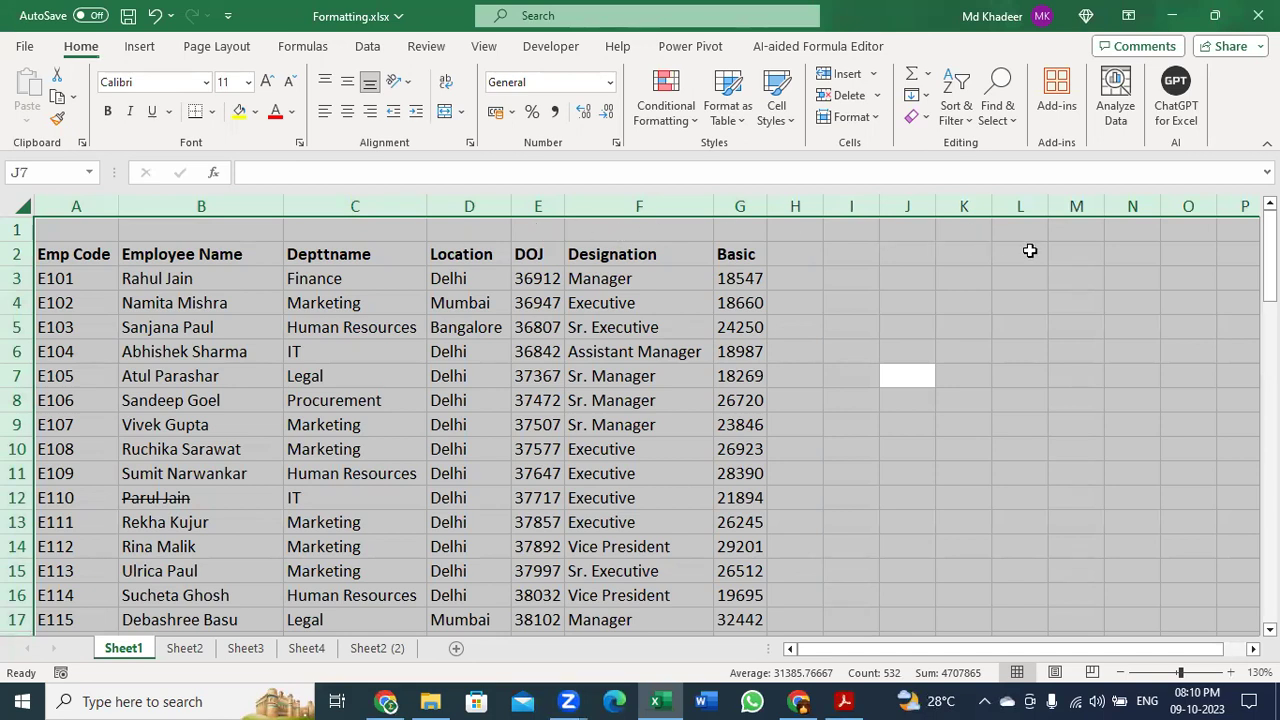
{"action": "left_click", "coordinate": [244, 449]}
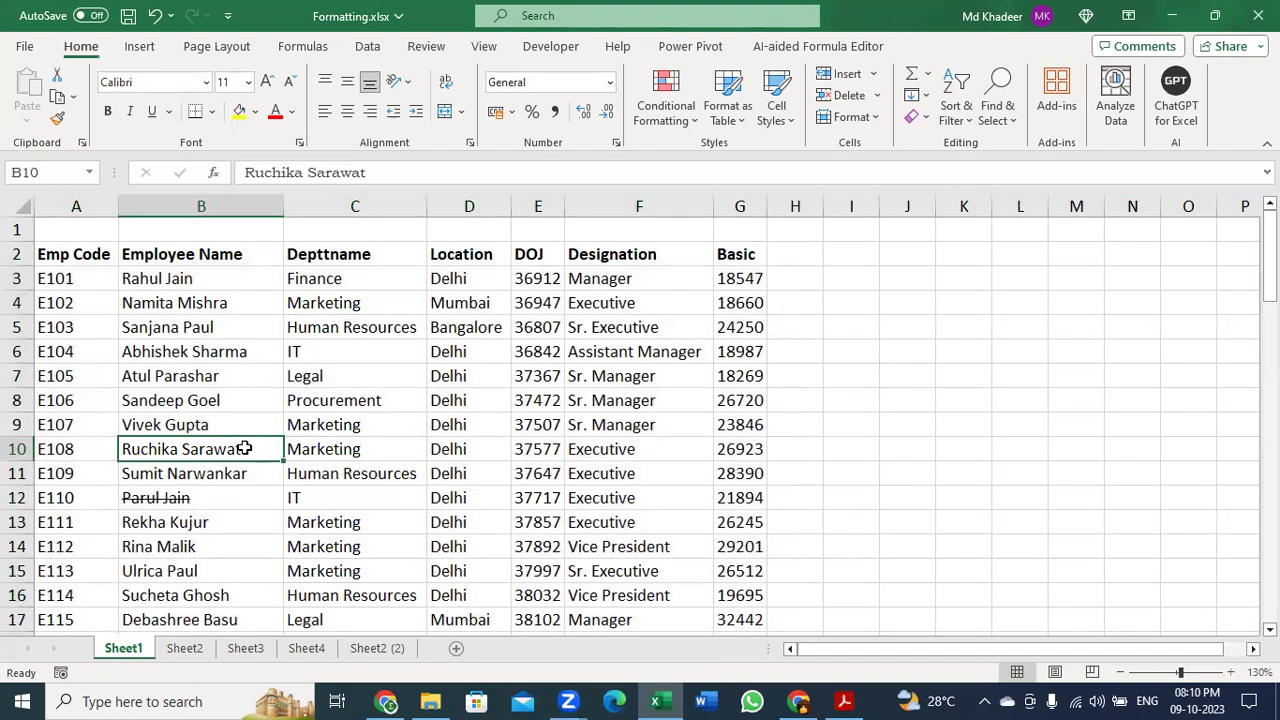
{"action": "key", "text": "ctrl+a"}
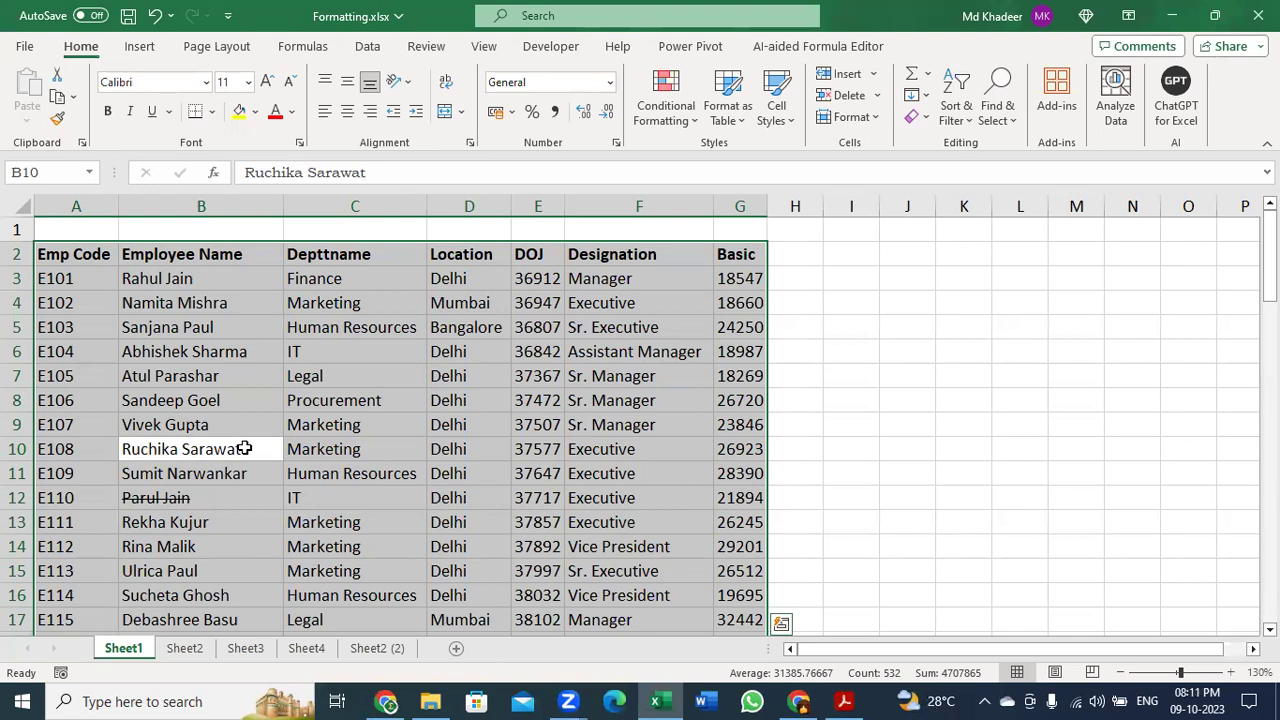
- Examine the Number category options in the Format Cells dialog for the employee name in B5, and close it without changes
{"action": "left_click", "coordinate": [217, 328]}
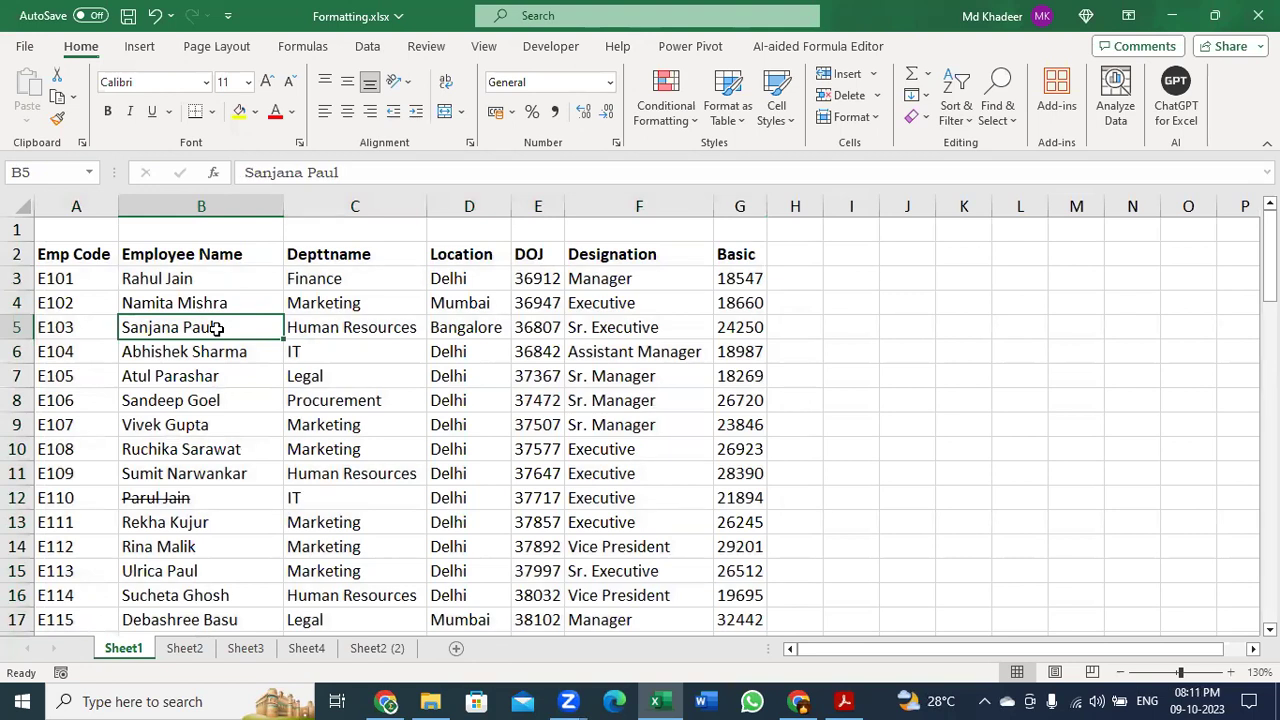
{"action": "key", "text": "ctrl+1"}
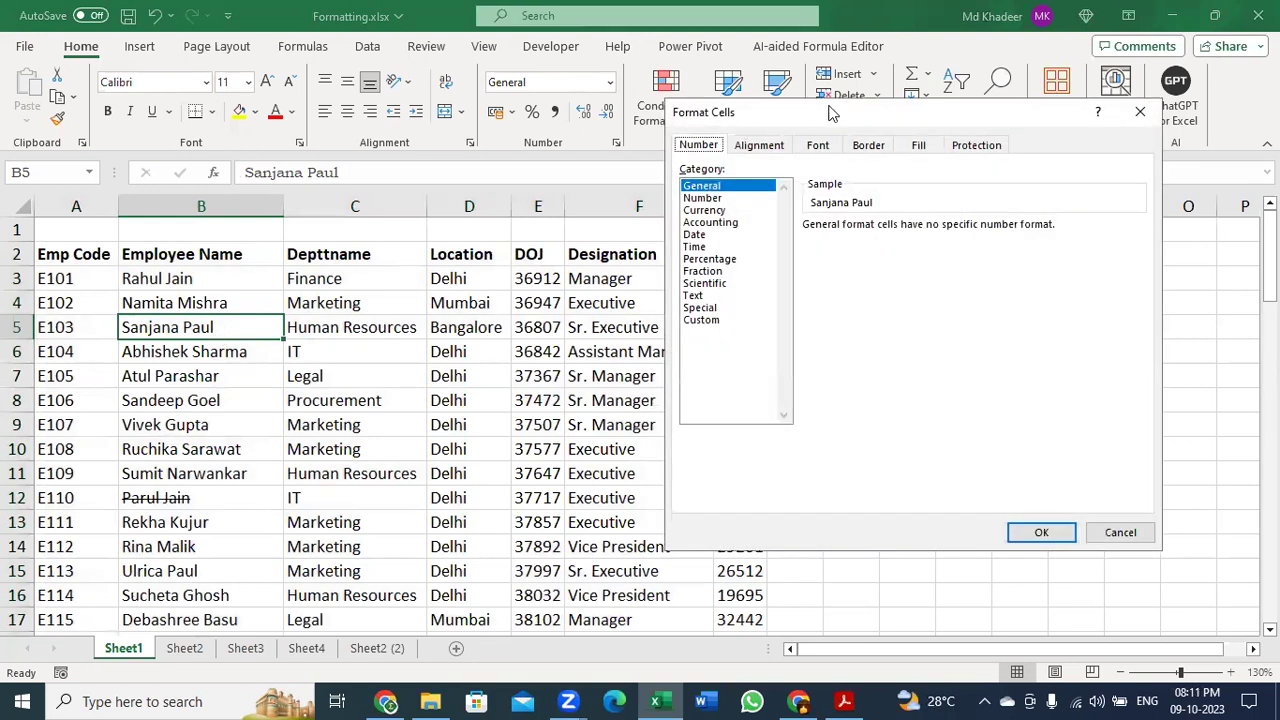
{"action": "left_click_drag", "start_coordinate": [1022, 120], "coordinate": [620, 124]}
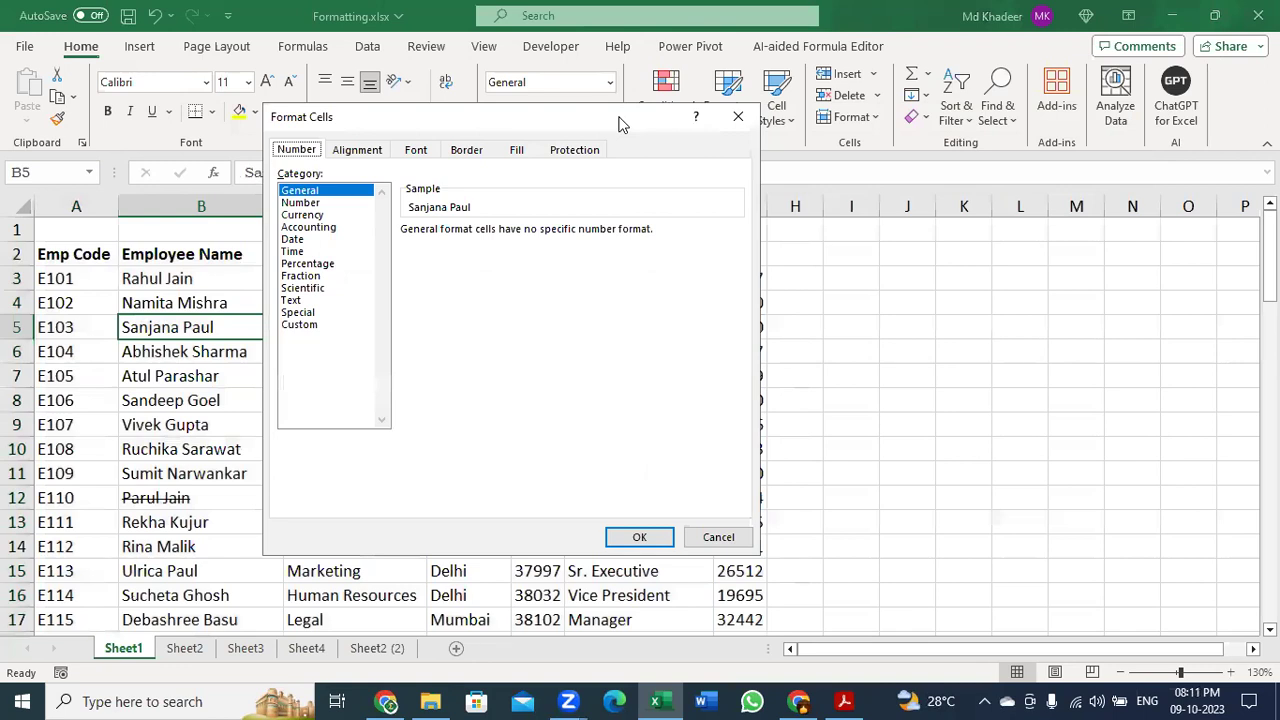
{"action": "left_click", "coordinate": [738, 117]}
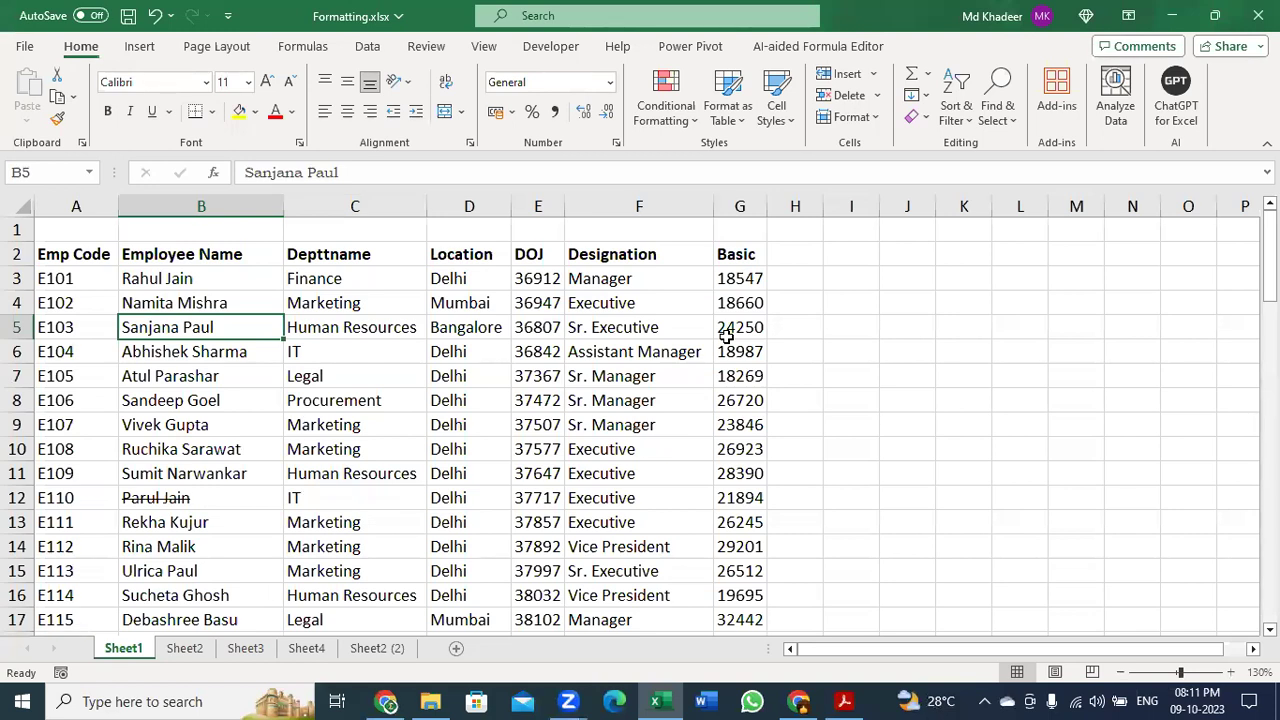
- Extend the selection from the Emp Code header in A2 across and down the employee table, and bring the active cell back into view
{"action": "left_click", "coordinate": [78, 256]}
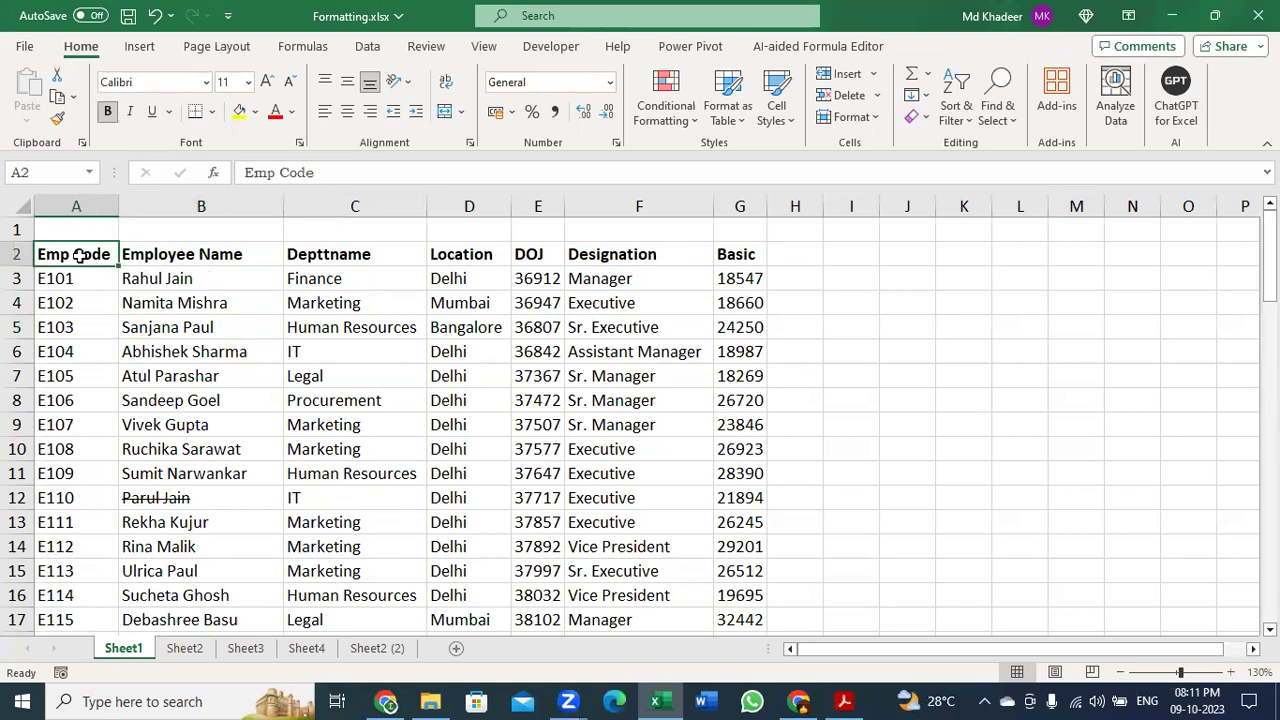
{"action": "key", "text": "ctrl+shift+Right"}
{"action": "key", "text": "ctrl+shift+Down"}
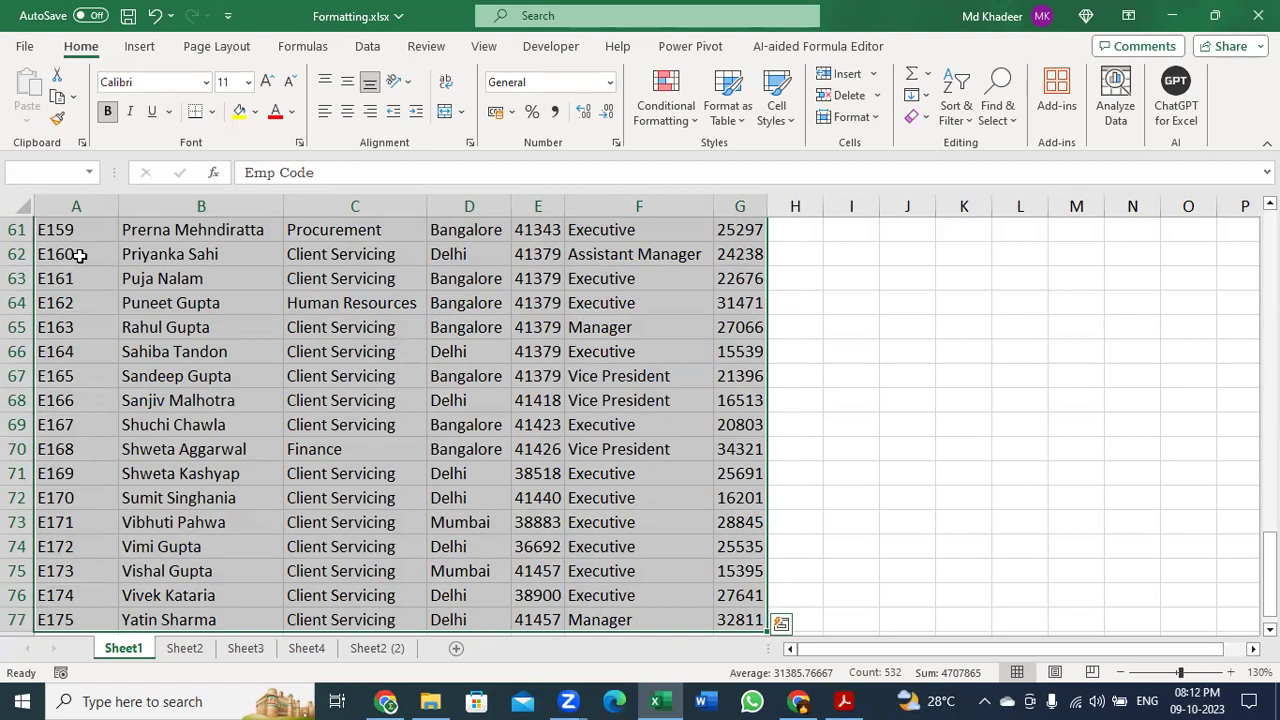
{"action": "key", "text": "ctrl+BackSpace"}
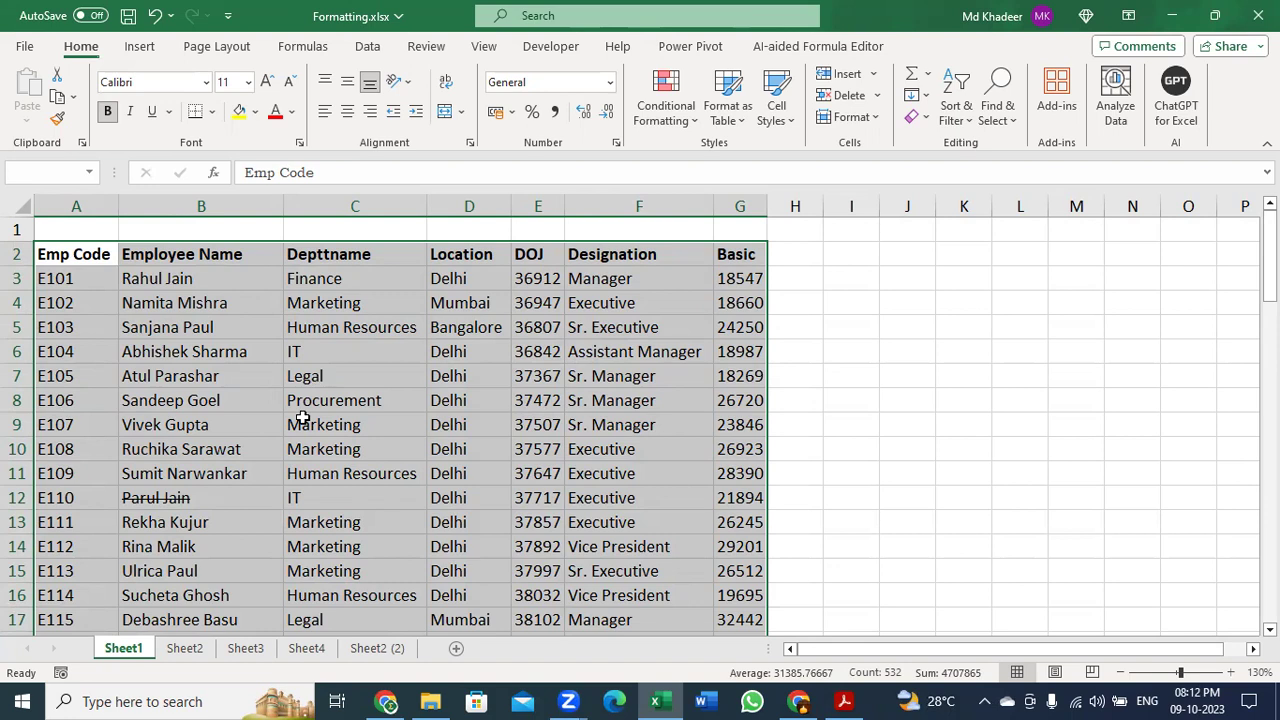
- Demonstrate Select All on the employee table from the Depttname column cells C7, C11 and C8
{"action": "left_click", "coordinate": [293, 378]}
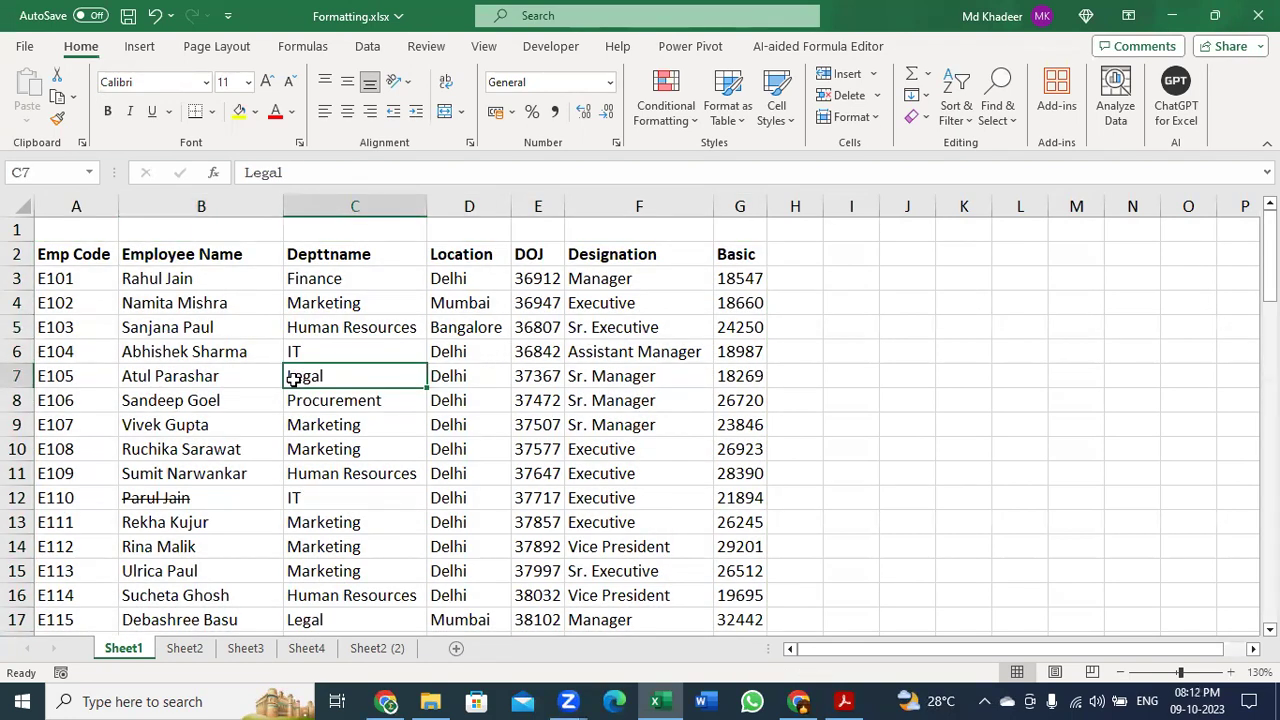
{"action": "key", "text": "ctrl+a"}
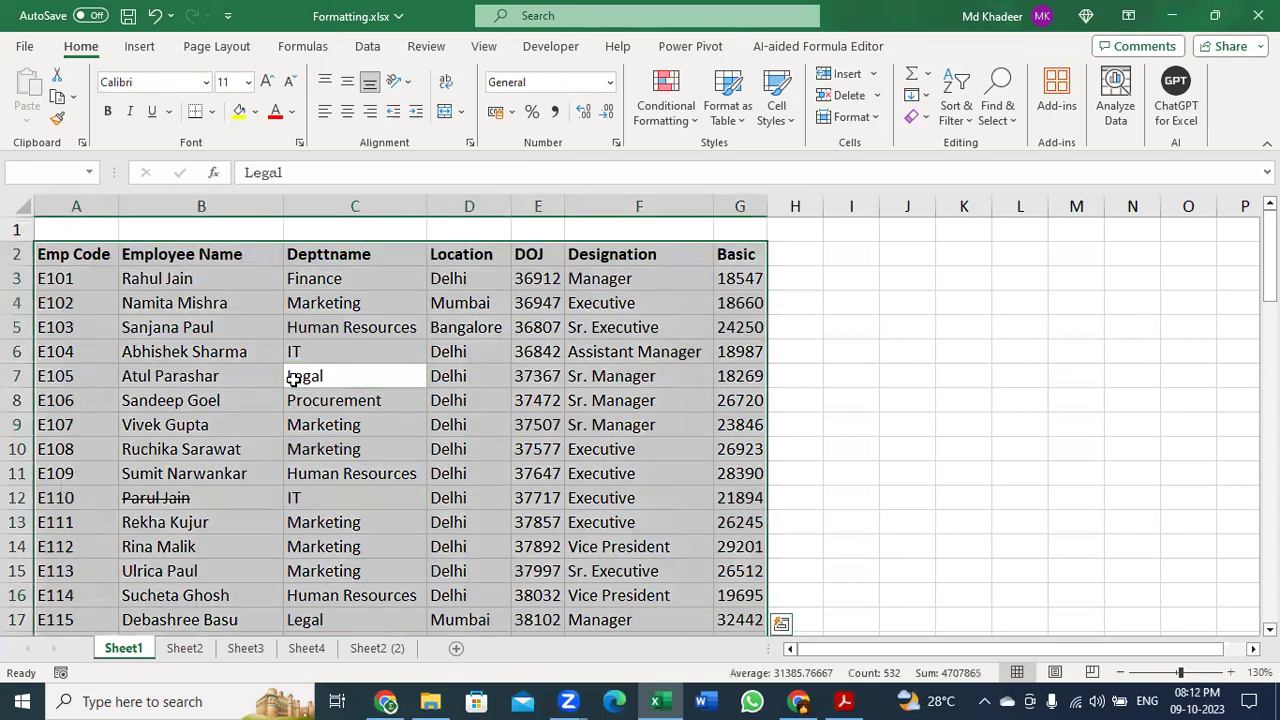
{"action": "left_click", "coordinate": [345, 463]}
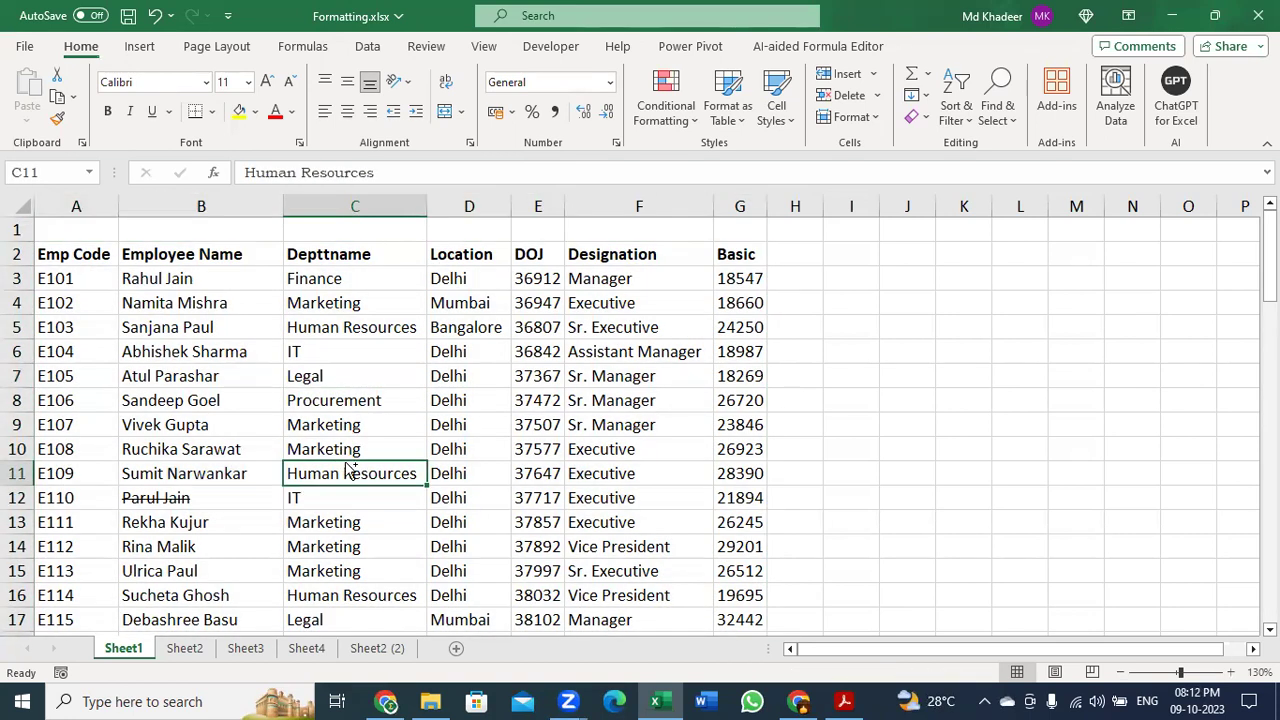
{"action": "key", "text": "ctrl+a"}
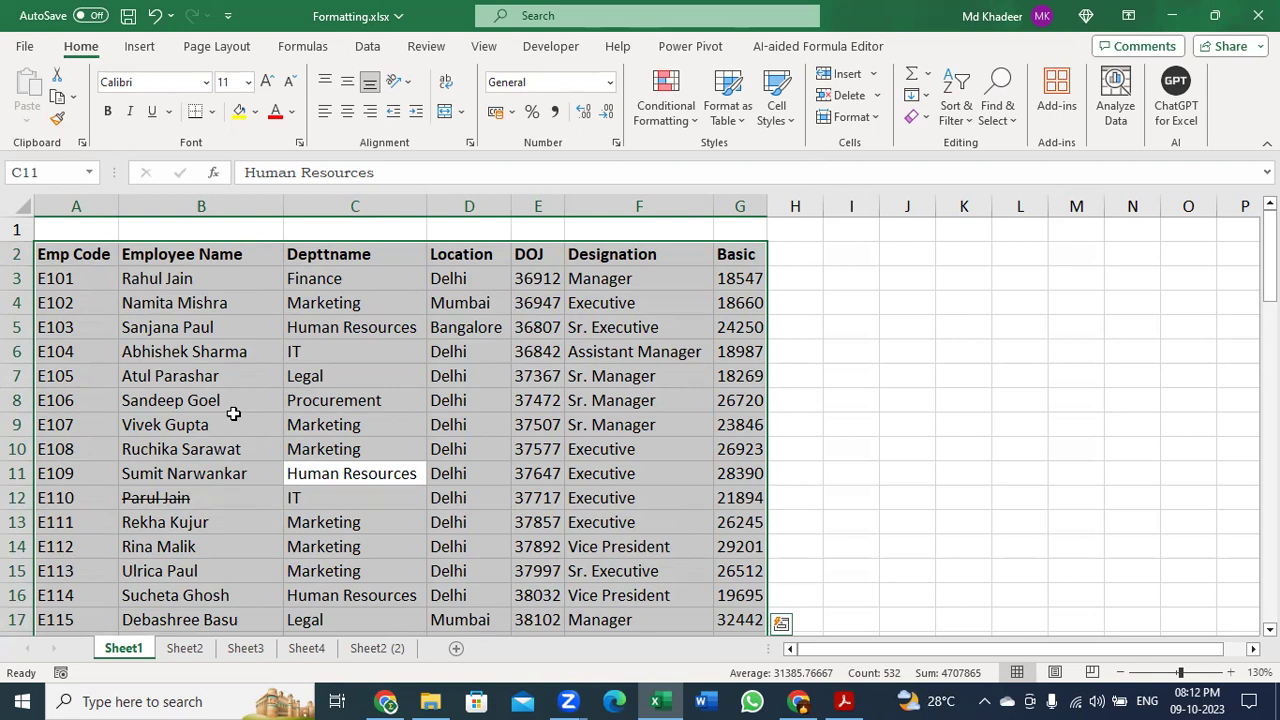
{"action": "left_click", "coordinate": [398, 393]}
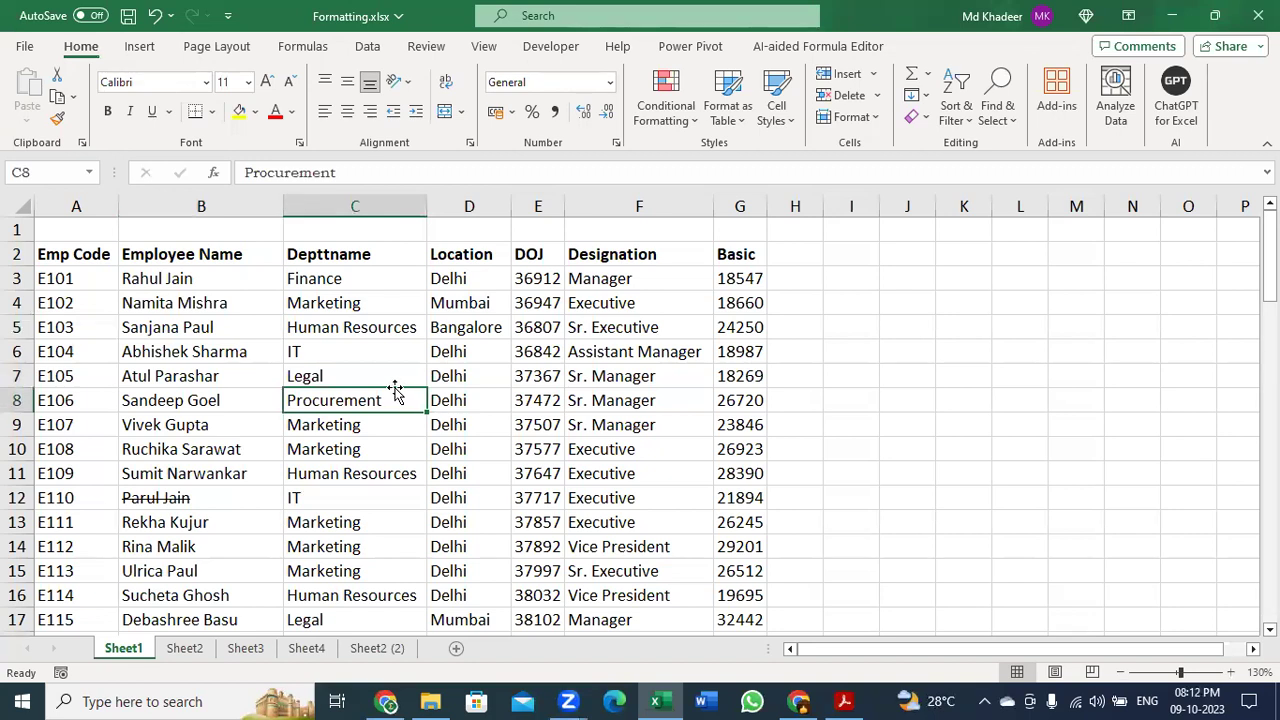
{"action": "key", "text": "ctrl+a"}
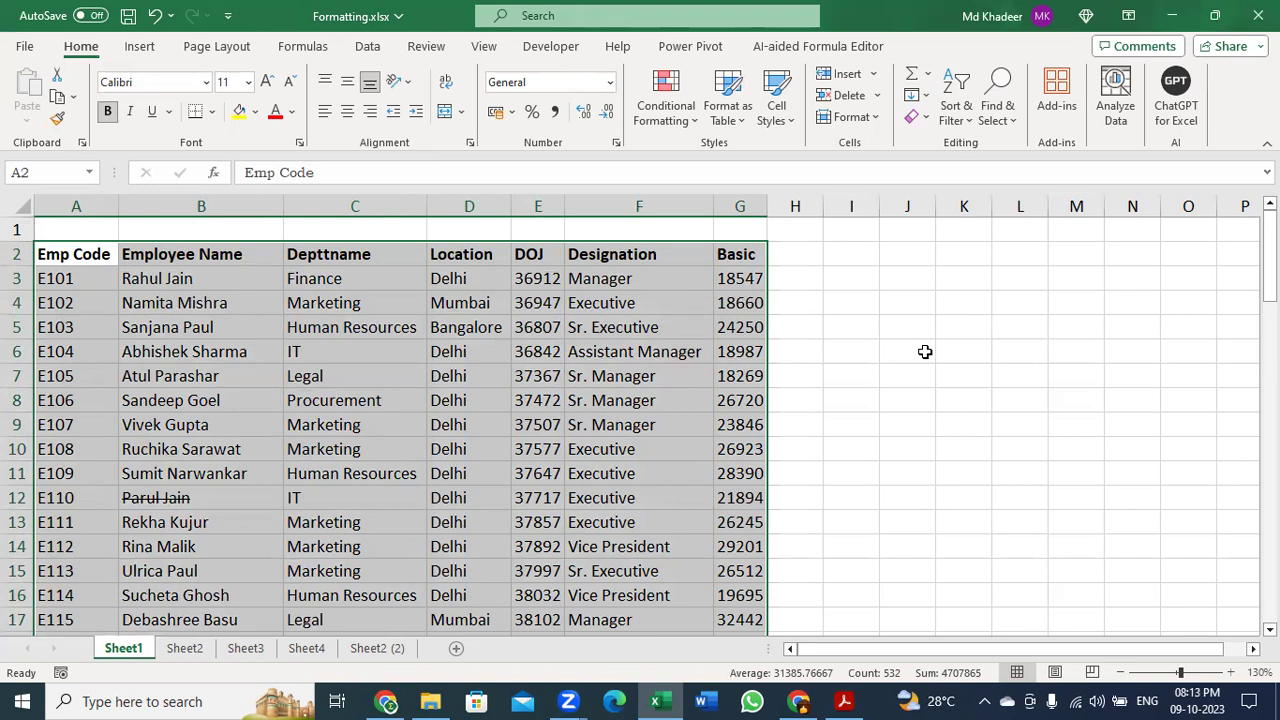
- Demonstrate Select All from the blank cell K6 outside the table, and clear the selection
{"action": "left_click", "coordinate": [968, 355]}
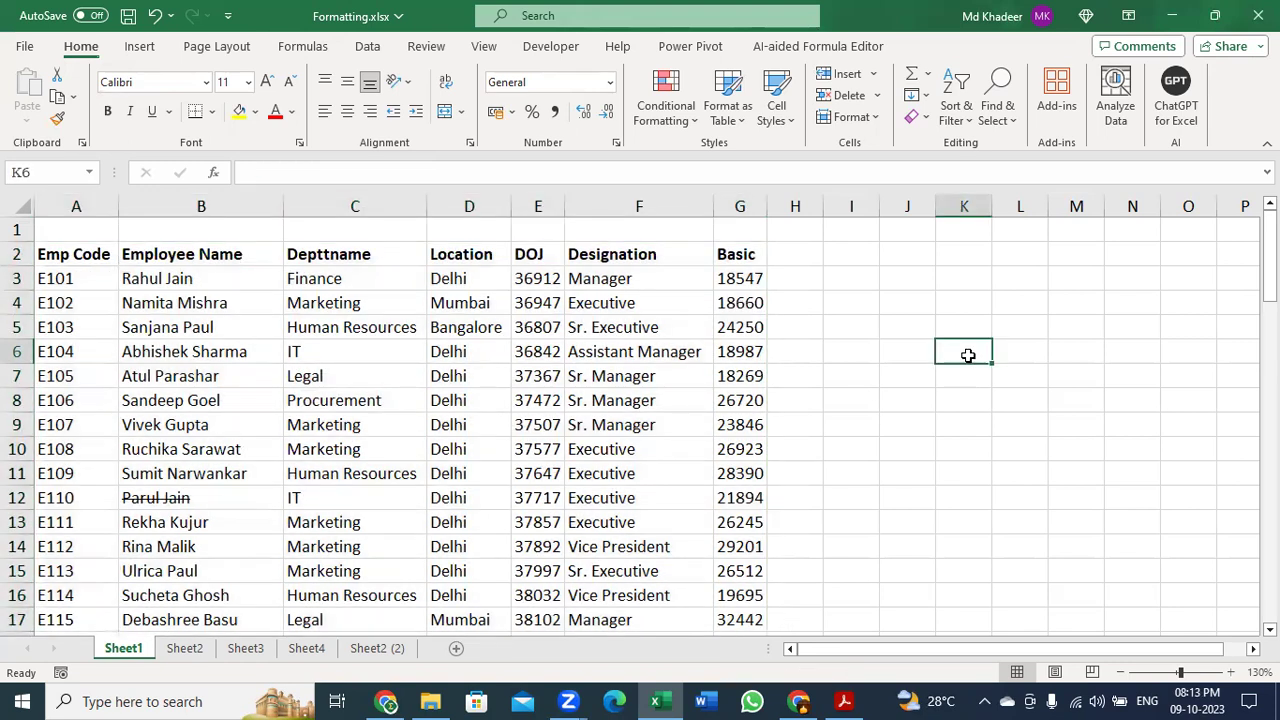
{"action": "key", "text": "ctrl+a"}
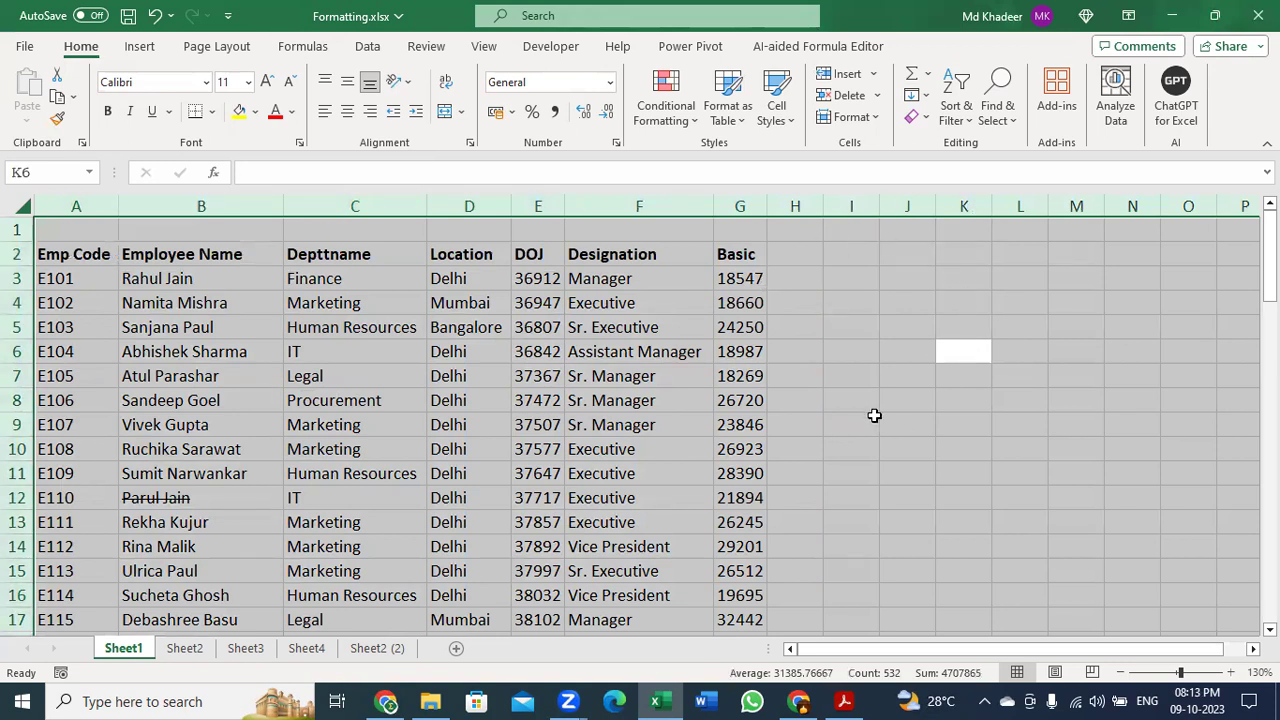
{"action": "left_click", "coordinate": [947, 416]}
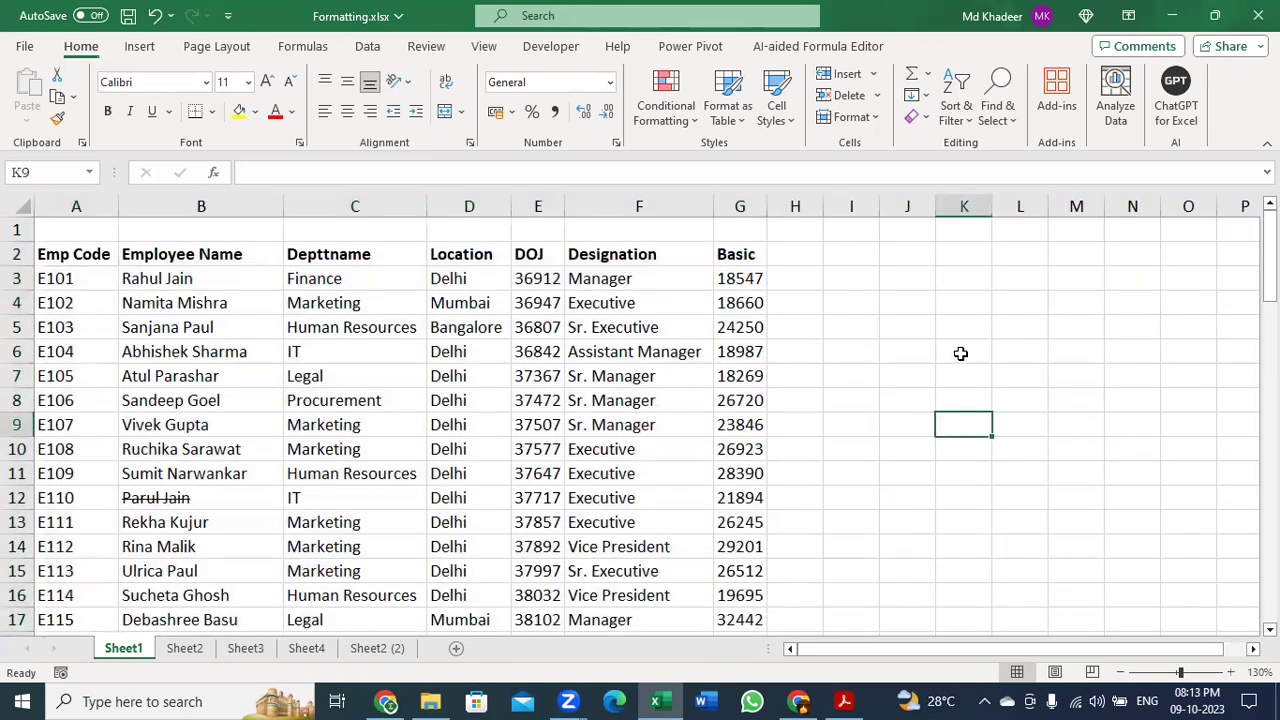
{"action": "left_click", "coordinate": [902, 383]}
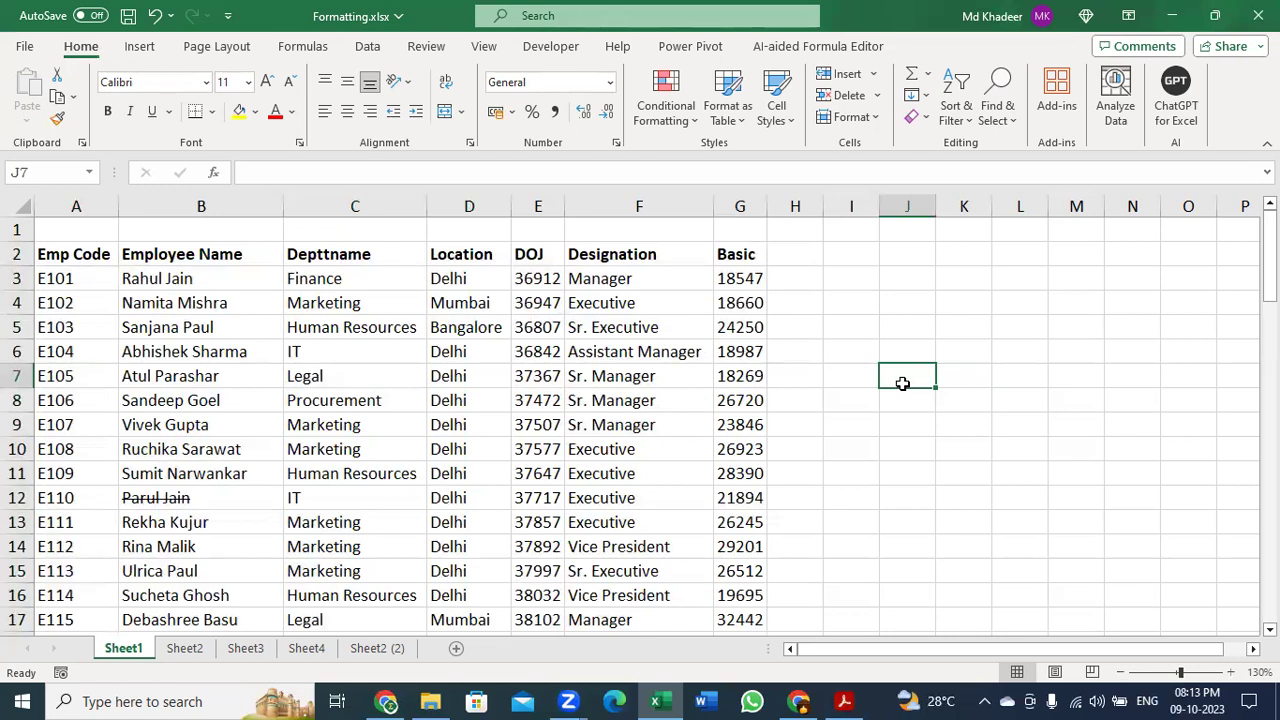
- Select the whole employee table from a cell in the Designation column and apply All Borders to it
{"action": "left_click", "coordinate": [655, 449]}
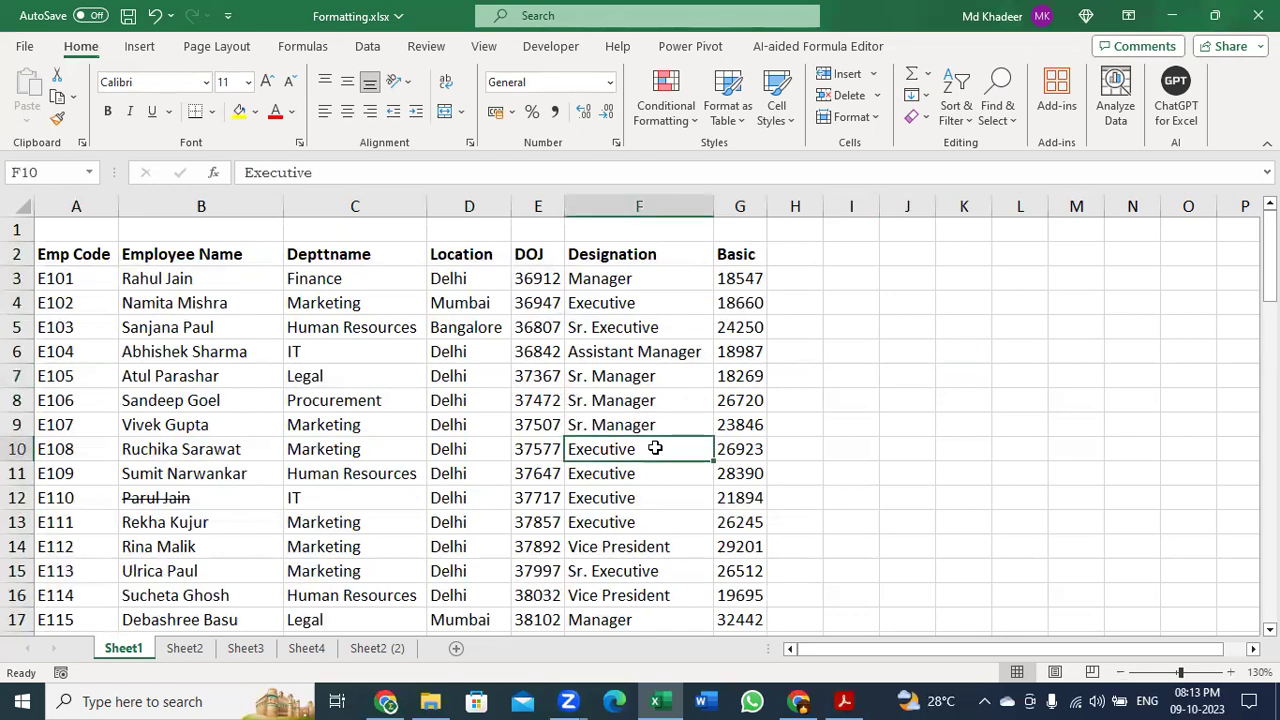
{"action": "key", "text": "ctrl+a"}
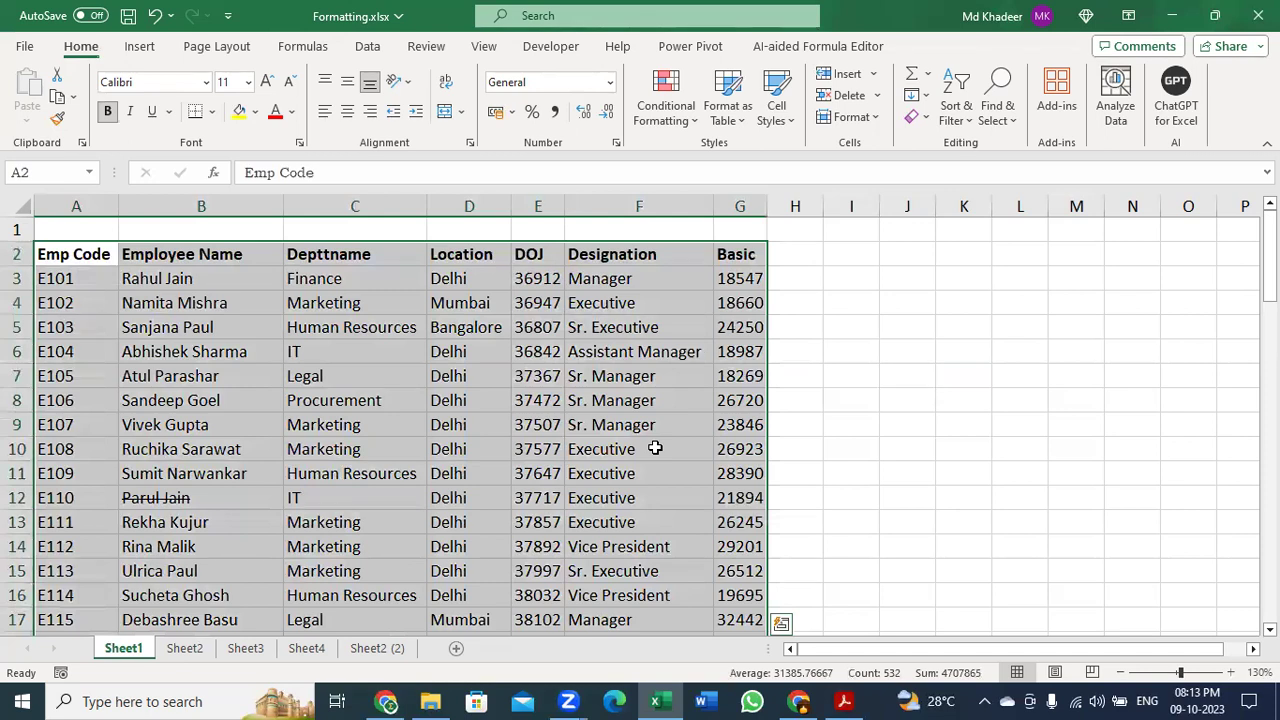
{"action": "left_click", "coordinate": [213, 112]}
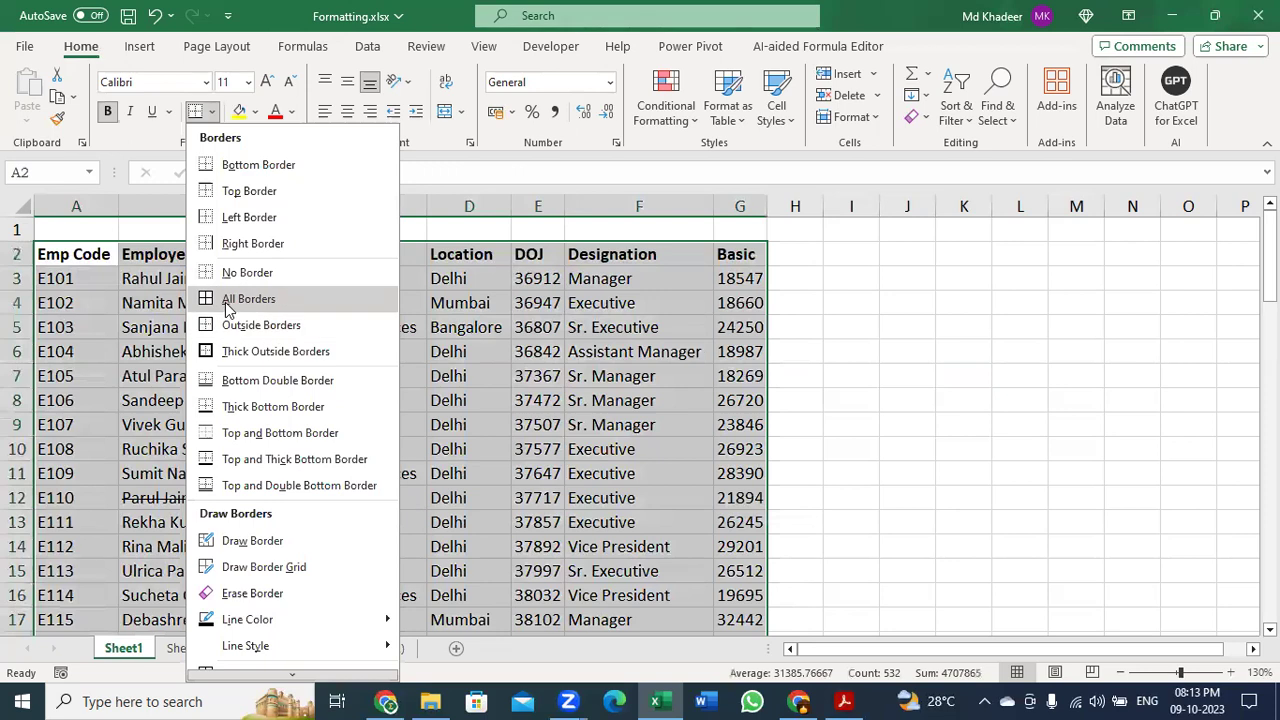
{"action": "left_click", "coordinate": [222, 298]}
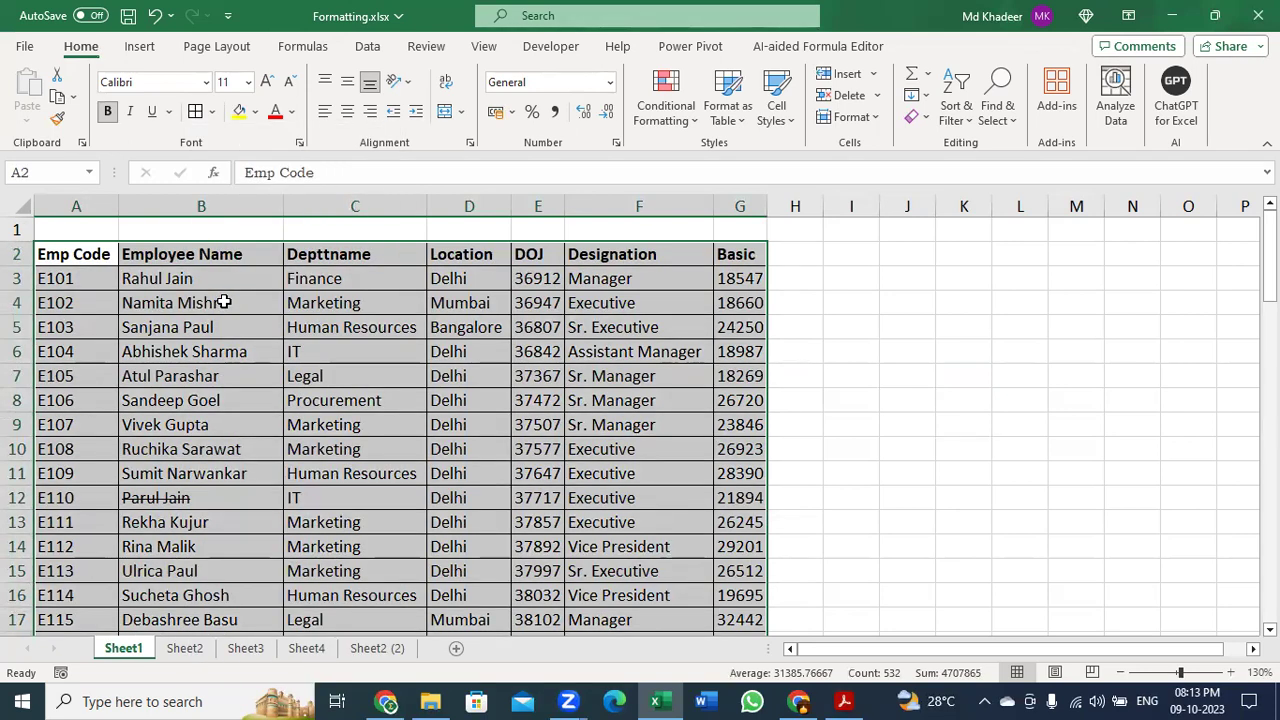
- Point out the DOJ values in E3:E13 and widen the DOJ column to roughly double its width
{"action": "left_click_drag", "start_coordinate": [541, 282], "coordinate": [550, 502]}
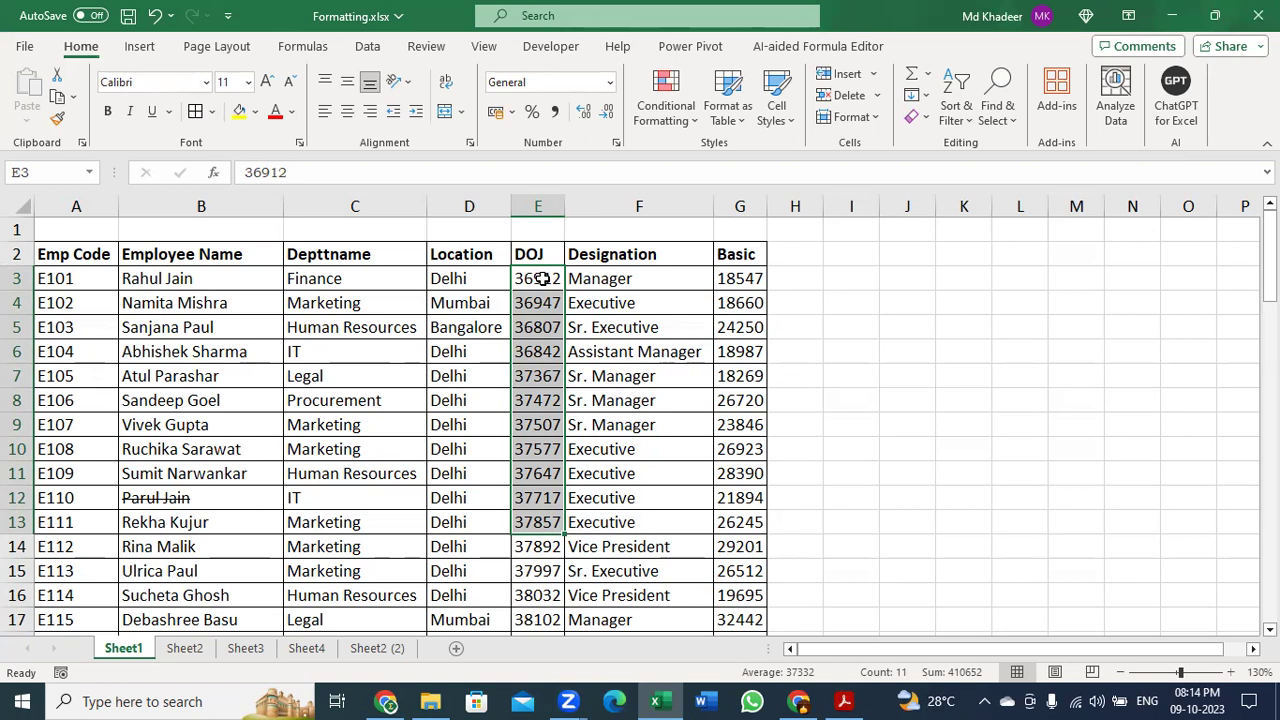
{"action": "left_click", "coordinate": [541, 279]}
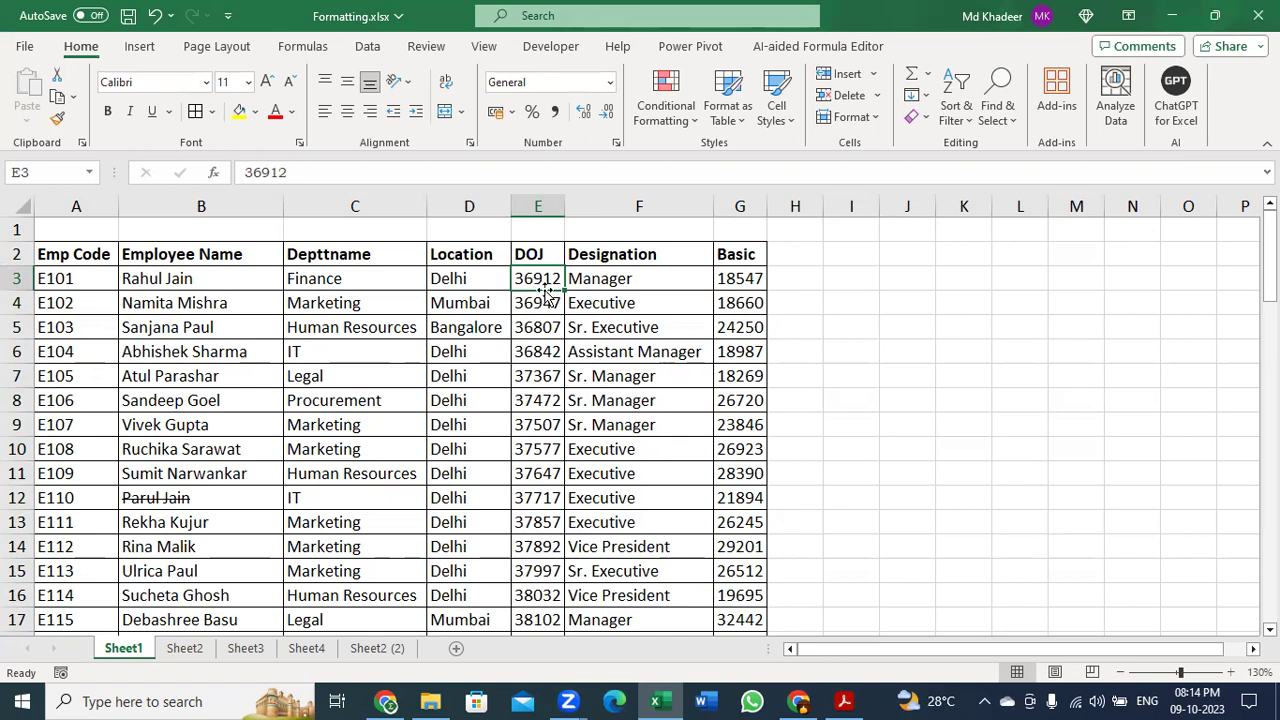
{"action": "left_click_drag", "start_coordinate": [564, 206], "coordinate": [615, 213]}
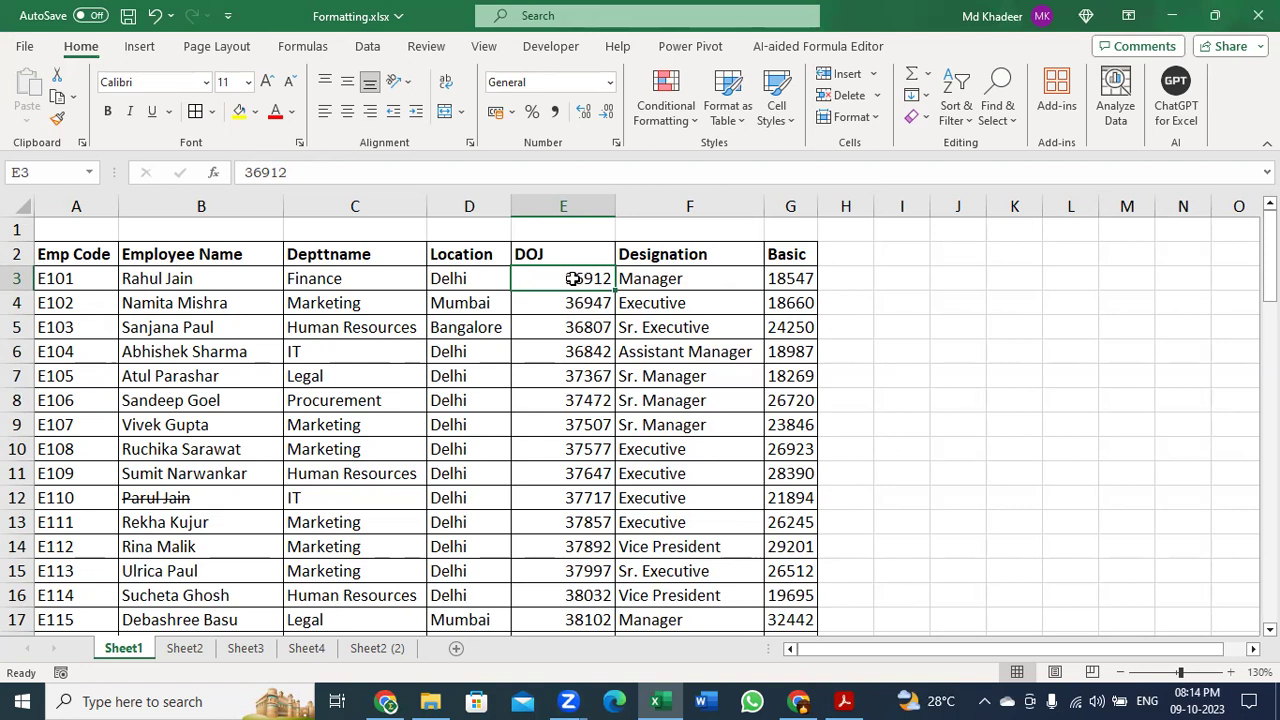
- Select the entire column E and examine how far the selection extends into the blank rows below the employee table
{"action": "left_click", "coordinate": [577, 205]}
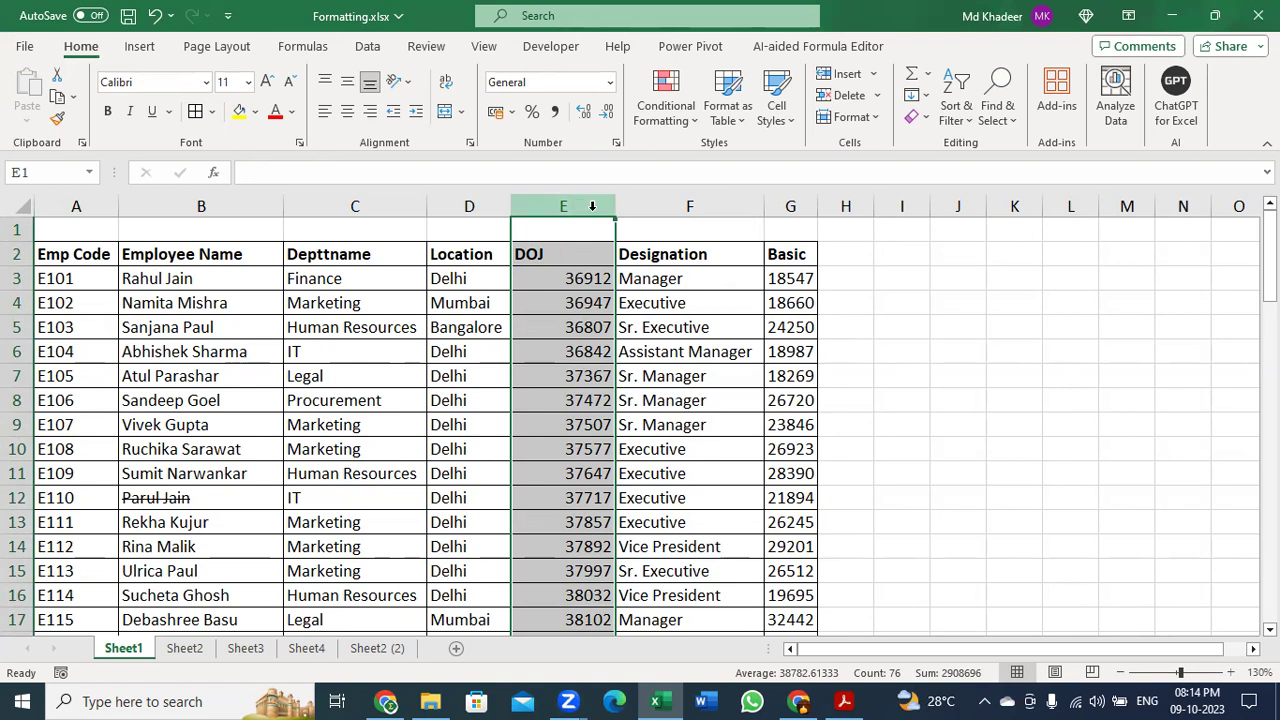
{"action": "scroll", "coordinate": [587, 298], "scroll_direction": "down", "scroll_amount": 19}
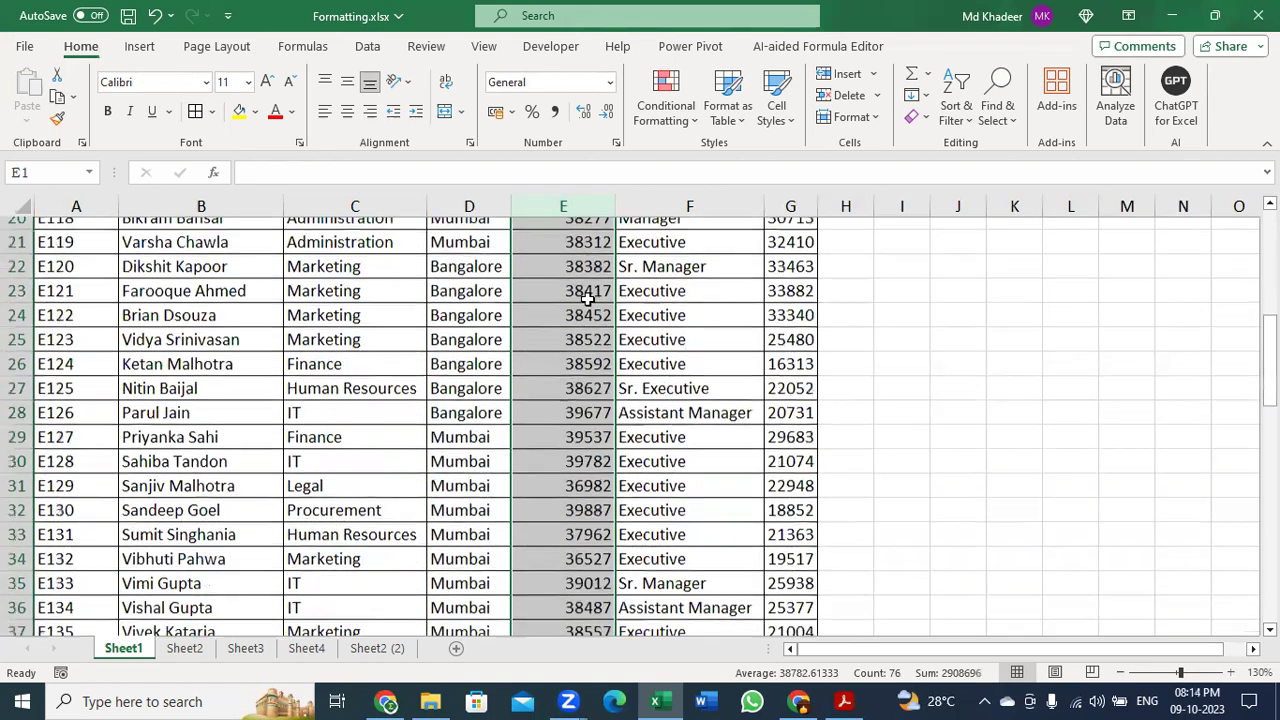
{"action": "scroll", "coordinate": [587, 298], "scroll_direction": "down", "scroll_amount": 7}
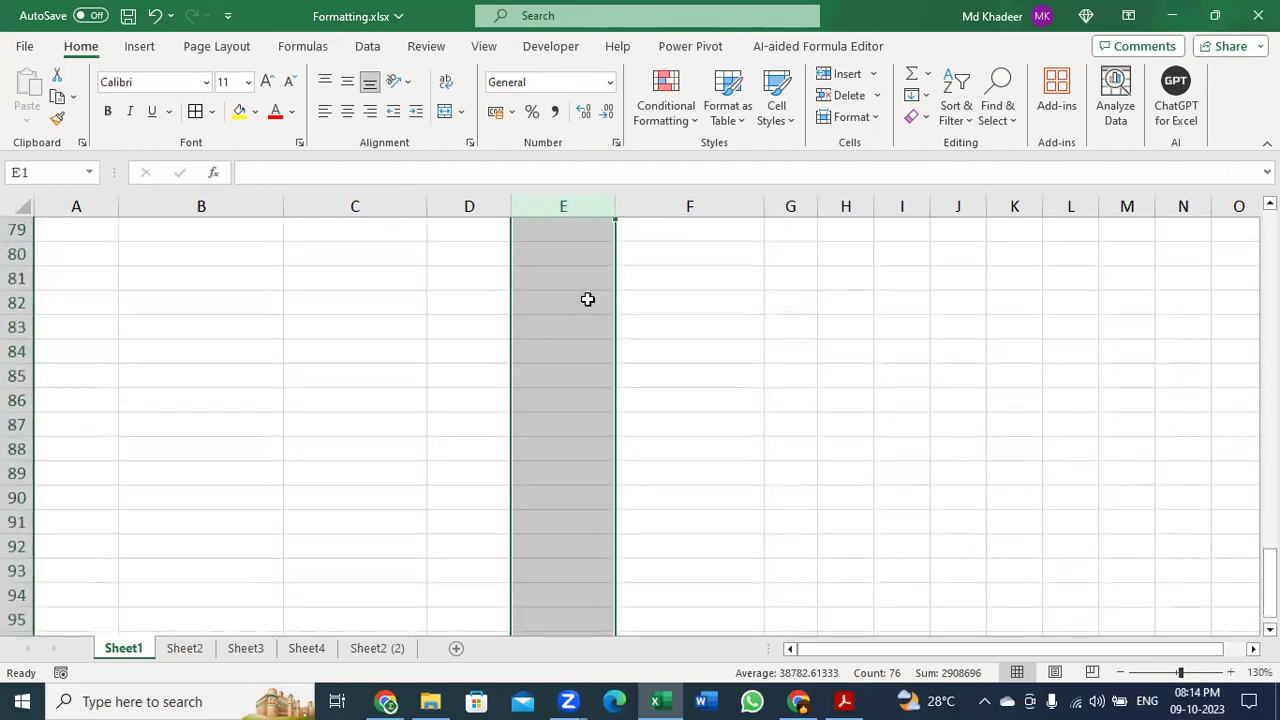
{"action": "scroll", "coordinate": [587, 298], "scroll_direction": "up", "scroll_amount": 2}
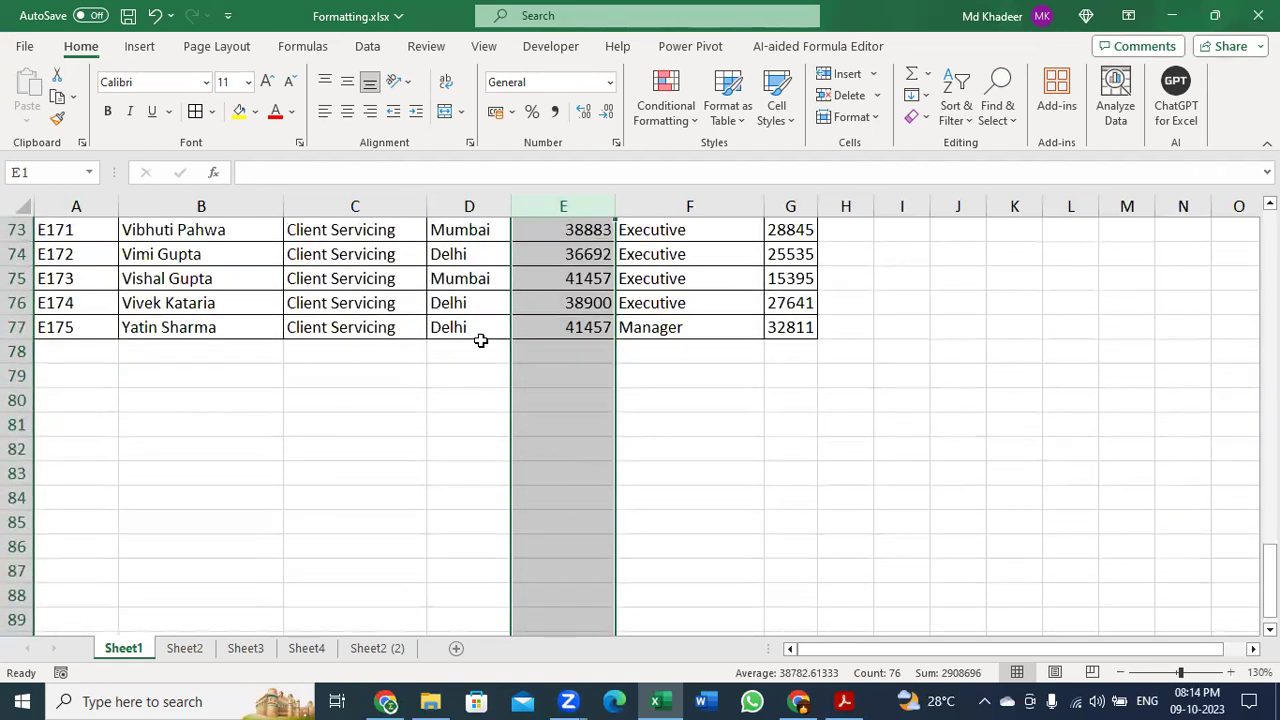
{"action": "scroll", "coordinate": [567, 430], "scroll_direction": "down", "scroll_amount": 13}
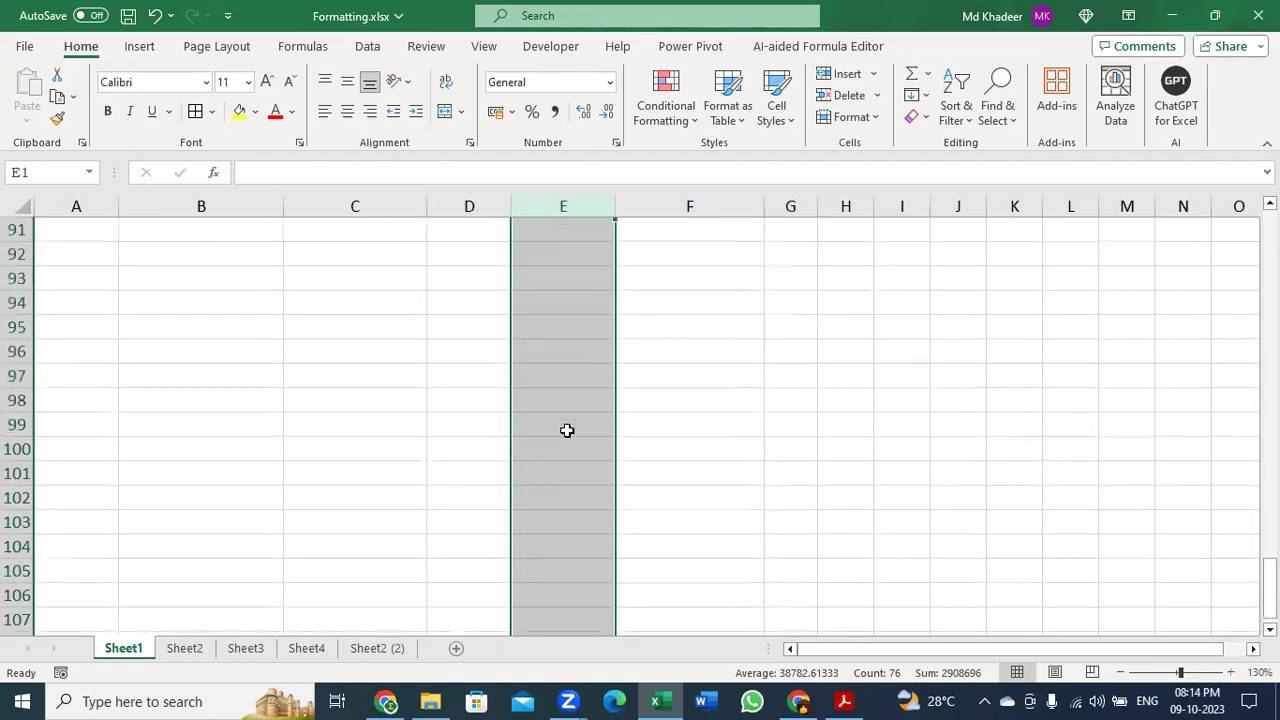
{"action": "scroll", "coordinate": [567, 430], "scroll_direction": "down", "scroll_amount": 20}
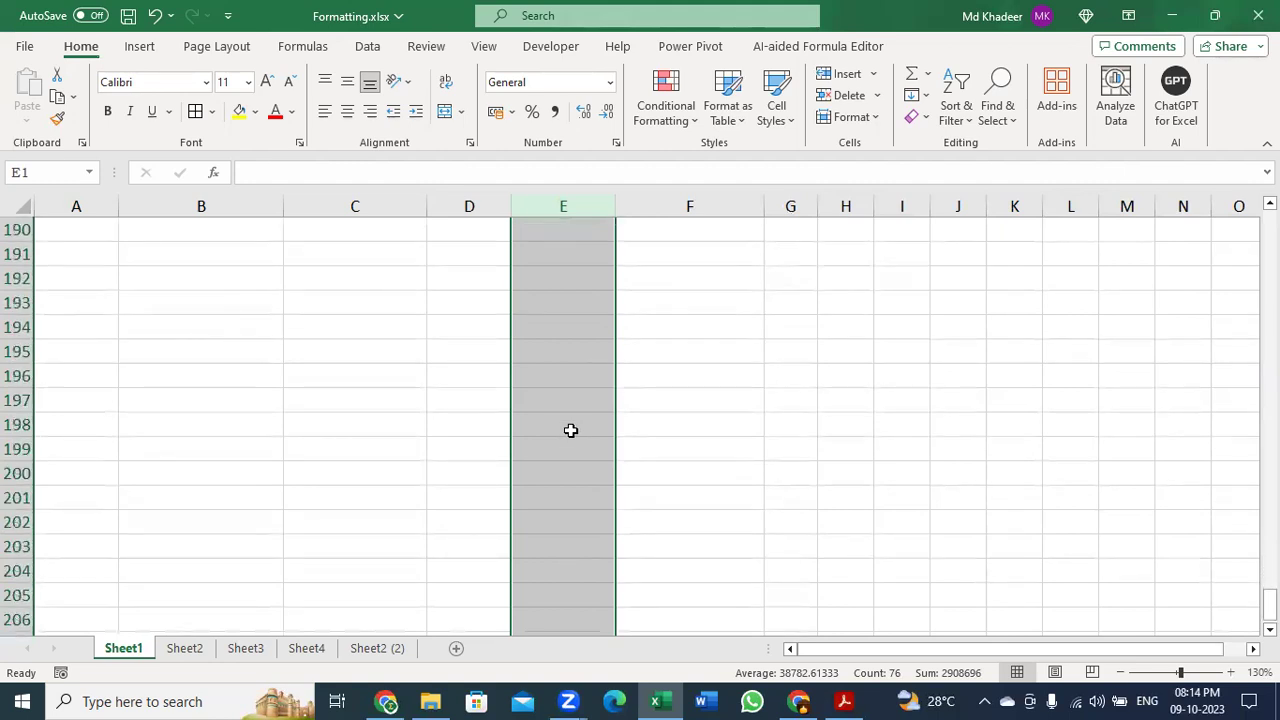
{"action": "scroll", "coordinate": [580, 455], "scroll_direction": "up", "scroll_amount": 20}
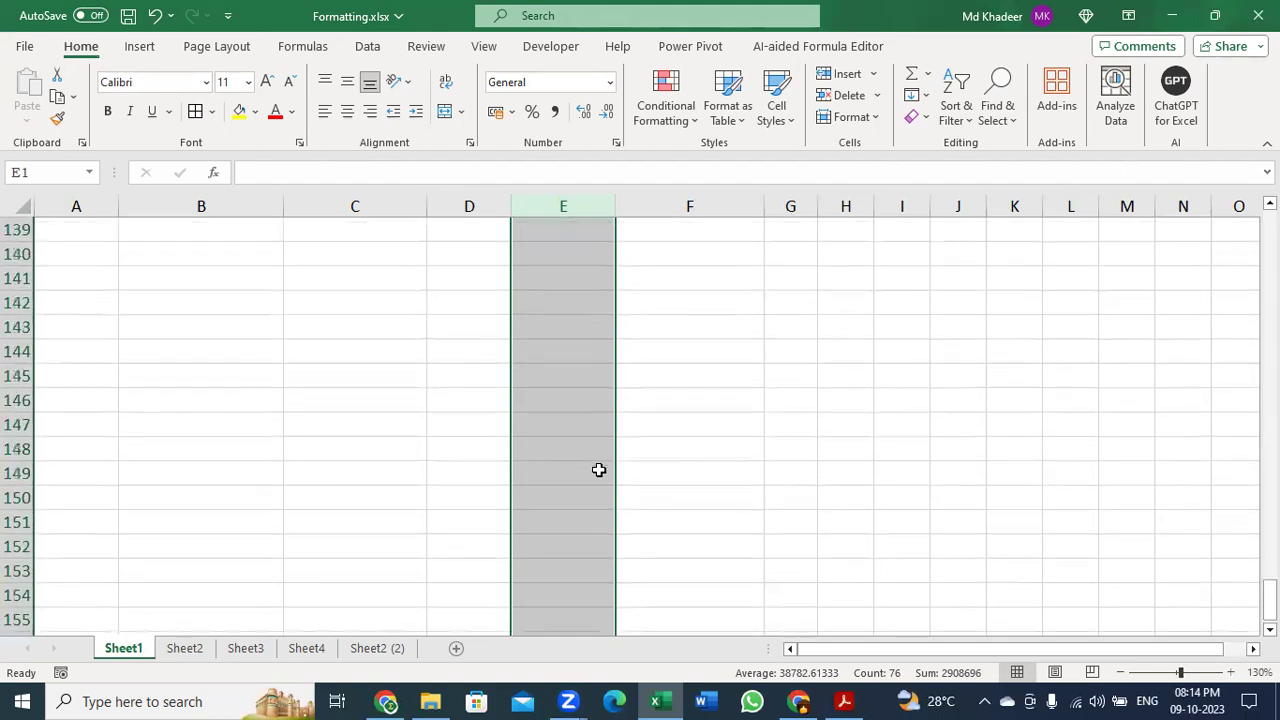
{"action": "scroll", "coordinate": [598, 470], "scroll_direction": "up", "scroll_amount": 20}
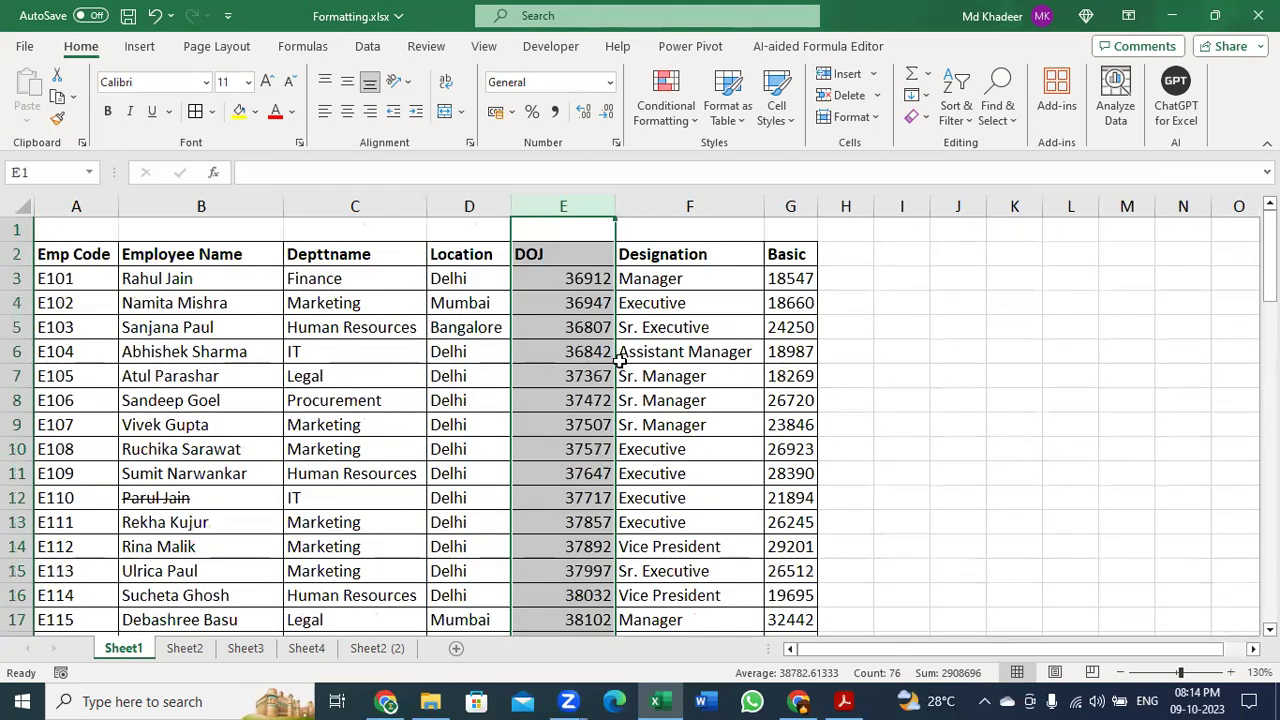
- Select all DOJ values from E3 down to the last employee row and format them as Short Date
{"action": "left_click", "coordinate": [588, 279]}
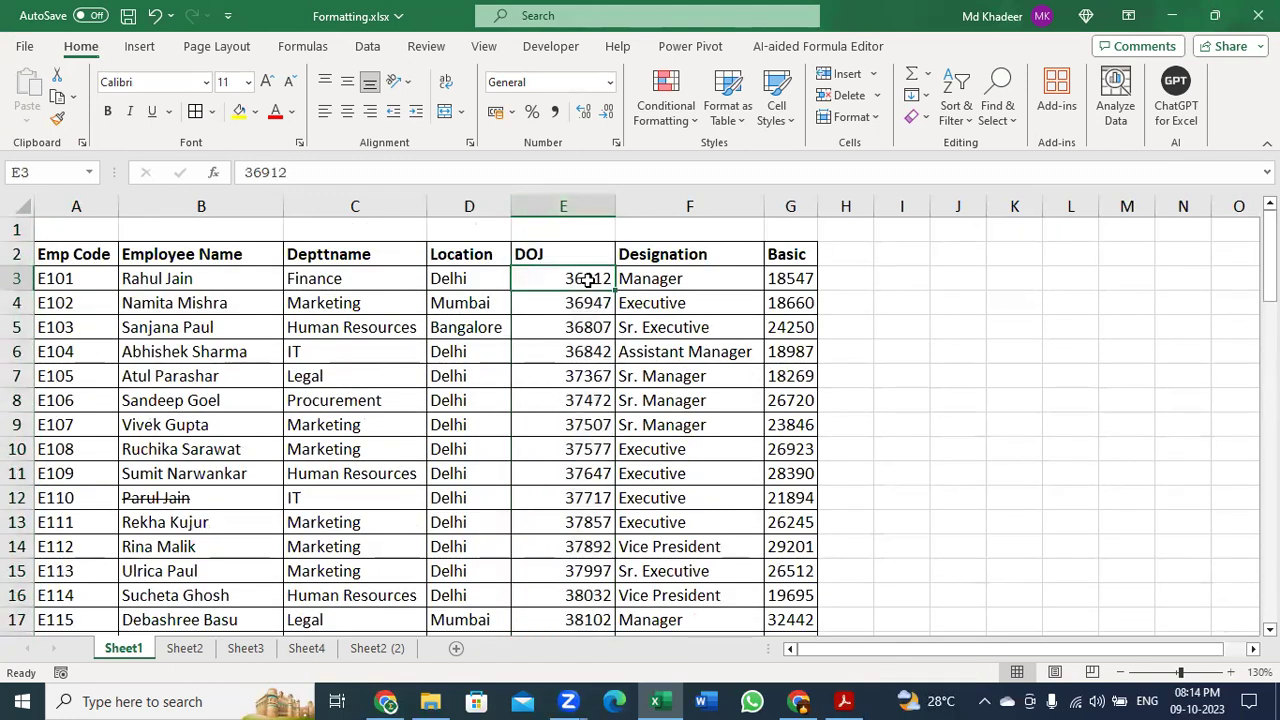
{"action": "key", "text": "ctrl+shift+Down"}
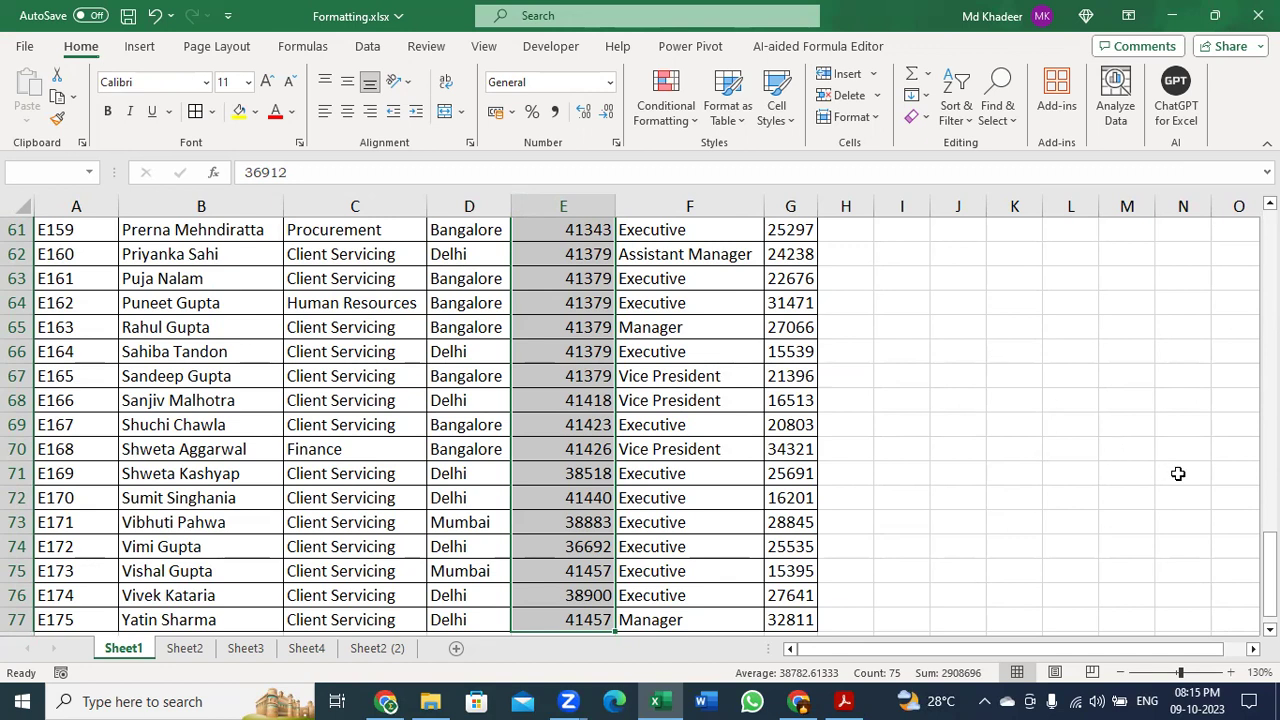
{"action": "scroll", "coordinate": [608, 289], "scroll_direction": "up", "scroll_amount": 20}
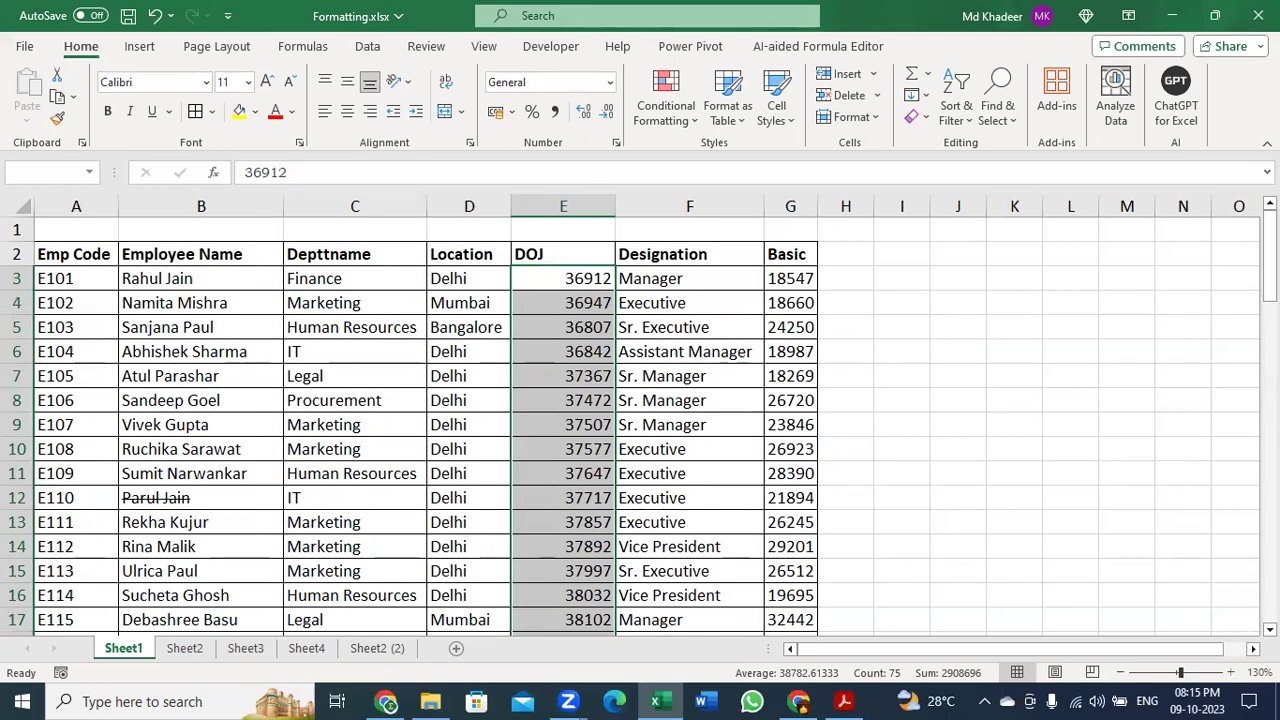
{"action": "left_click_drag", "start_coordinate": [1270, 255], "coordinate": [1270, 577]}
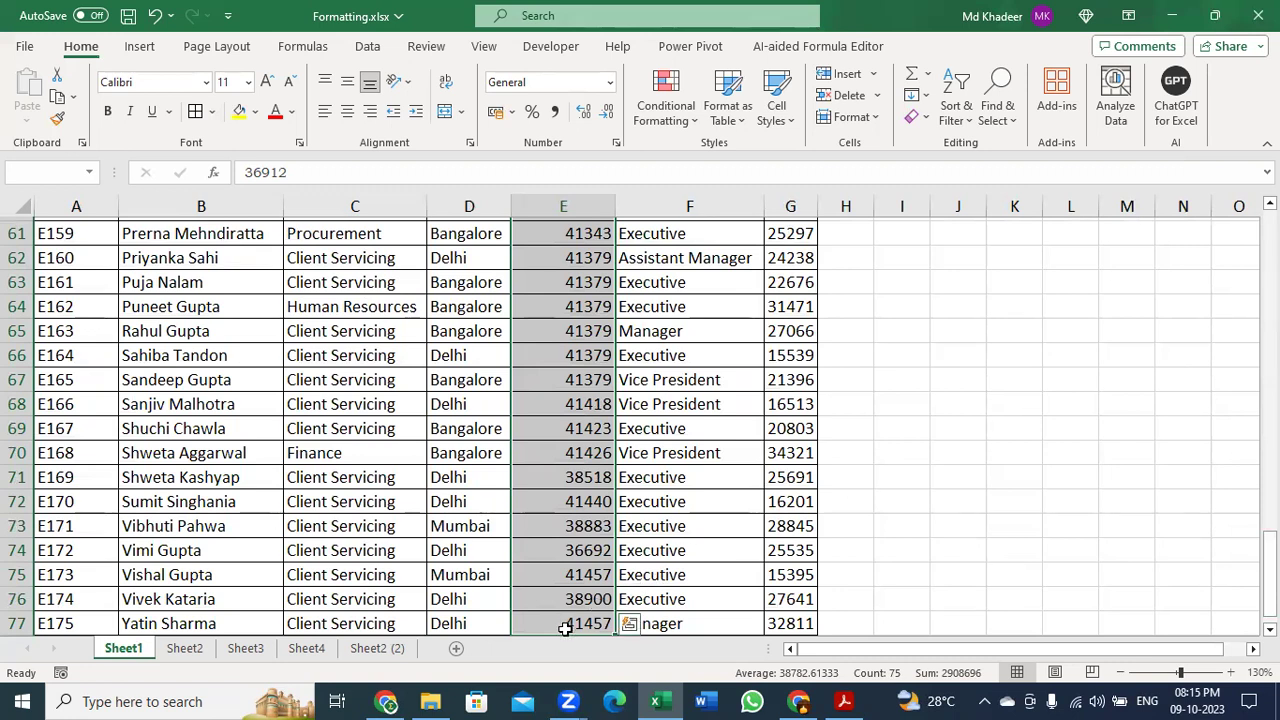
{"action": "scroll", "coordinate": [565, 627], "scroll_direction": "up", "scroll_amount": 20}
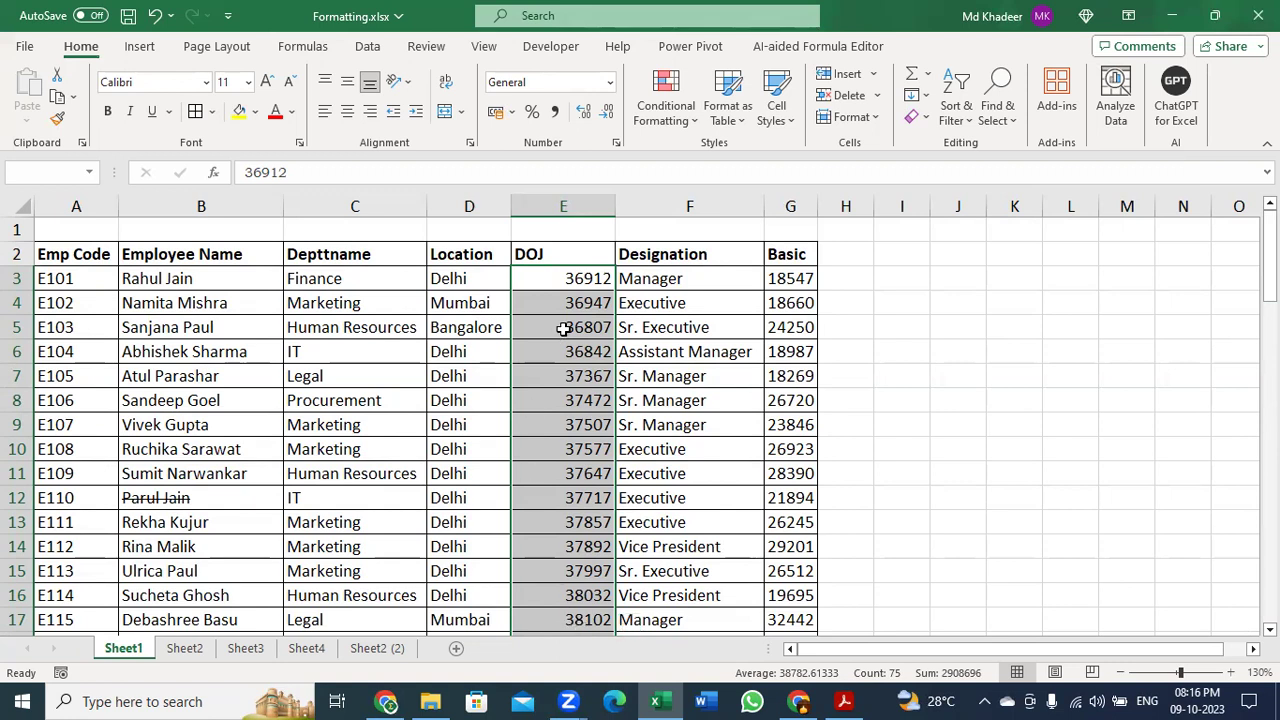
{"action": "left_click", "coordinate": [612, 88]}
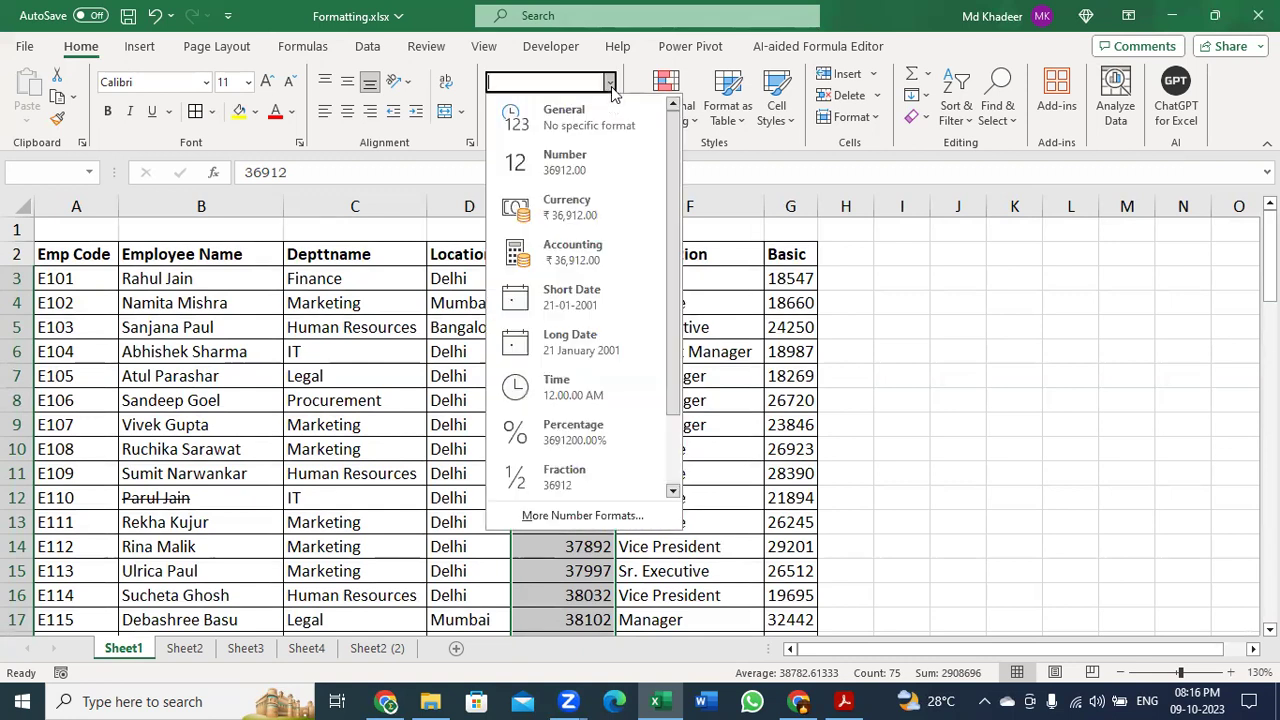
{"action": "left_click", "coordinate": [590, 297]}
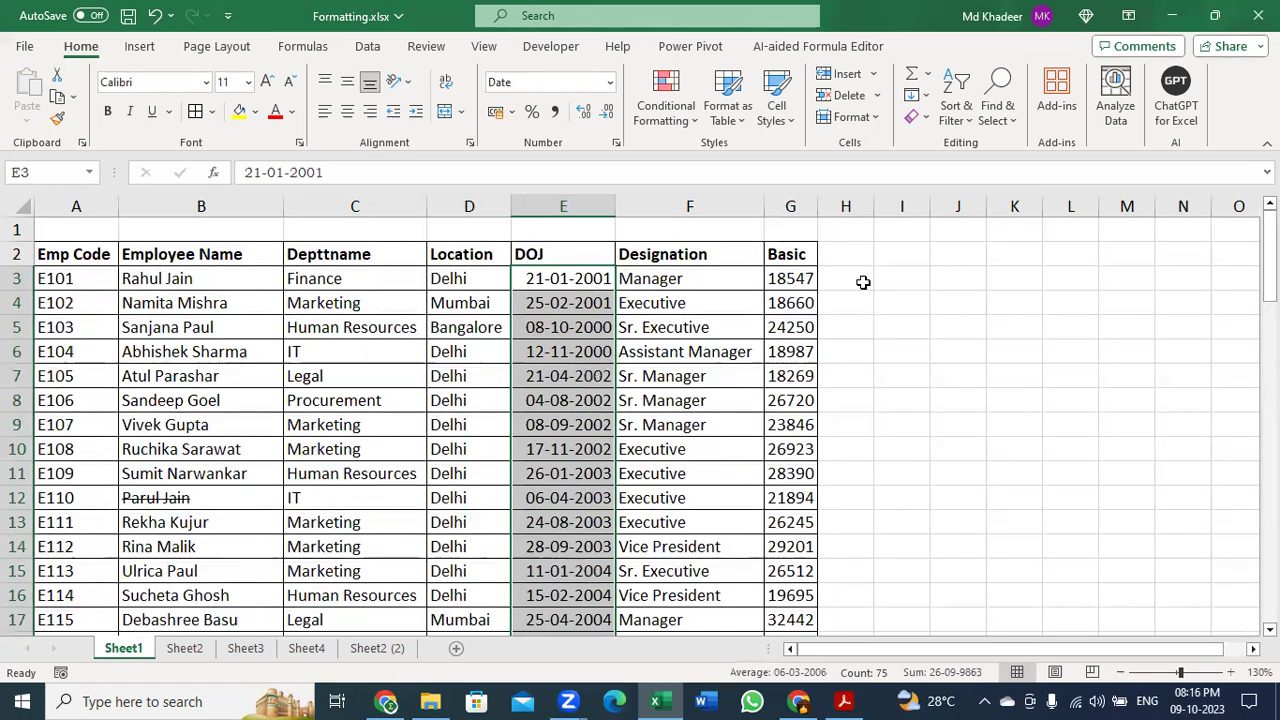
- Widen the Basic column to nearly double its width
{"action": "left_click", "coordinate": [795, 278]}
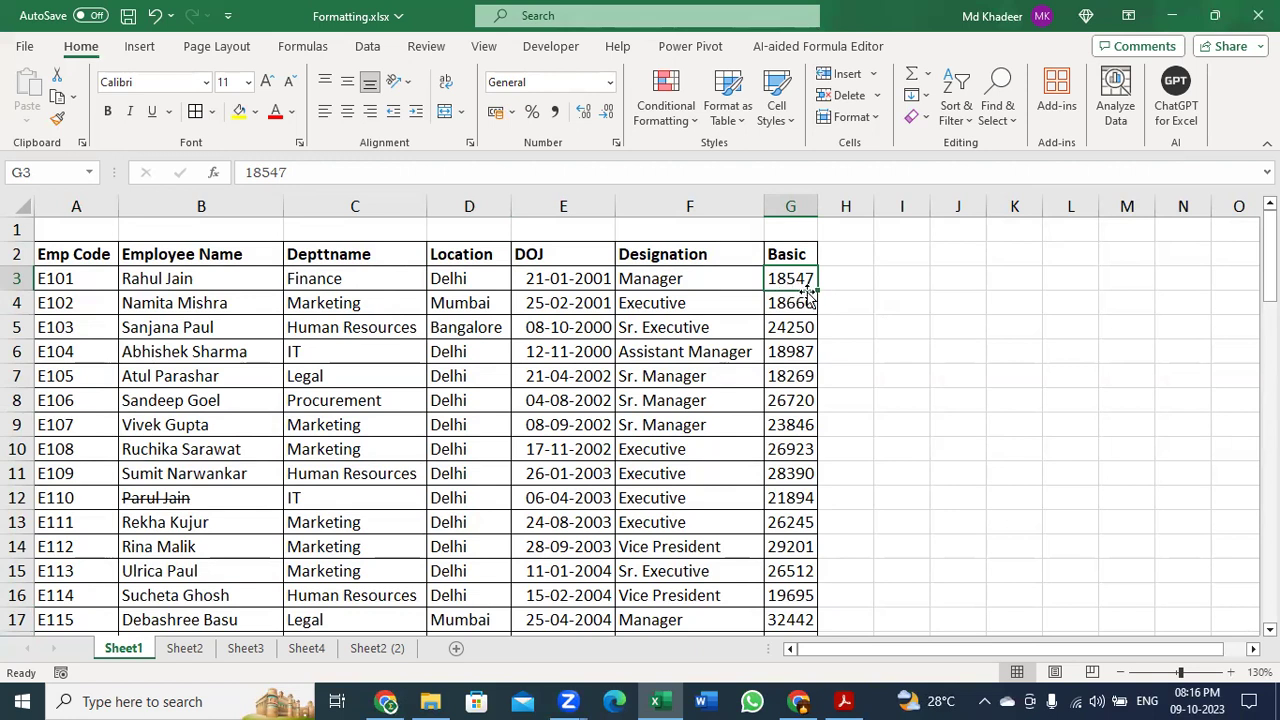
{"action": "left_click_drag", "start_coordinate": [820, 207], "coordinate": [840, 216]}
{"action": "left_click_drag", "start_coordinate": [862, 226], "coordinate": [858, 226]}
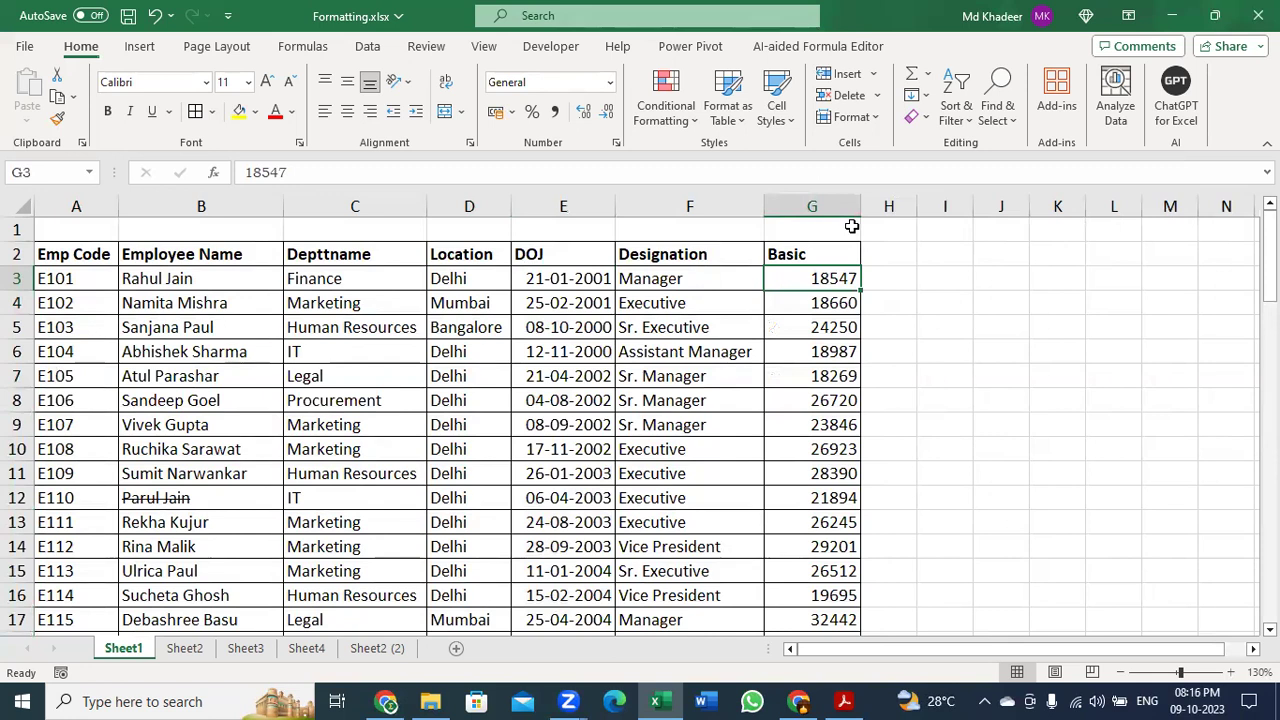
- Select all Basic values from G3 to the last employee row and apply Comma Style to them
{"action": "key", "text": "ctrl+shift+Down"}
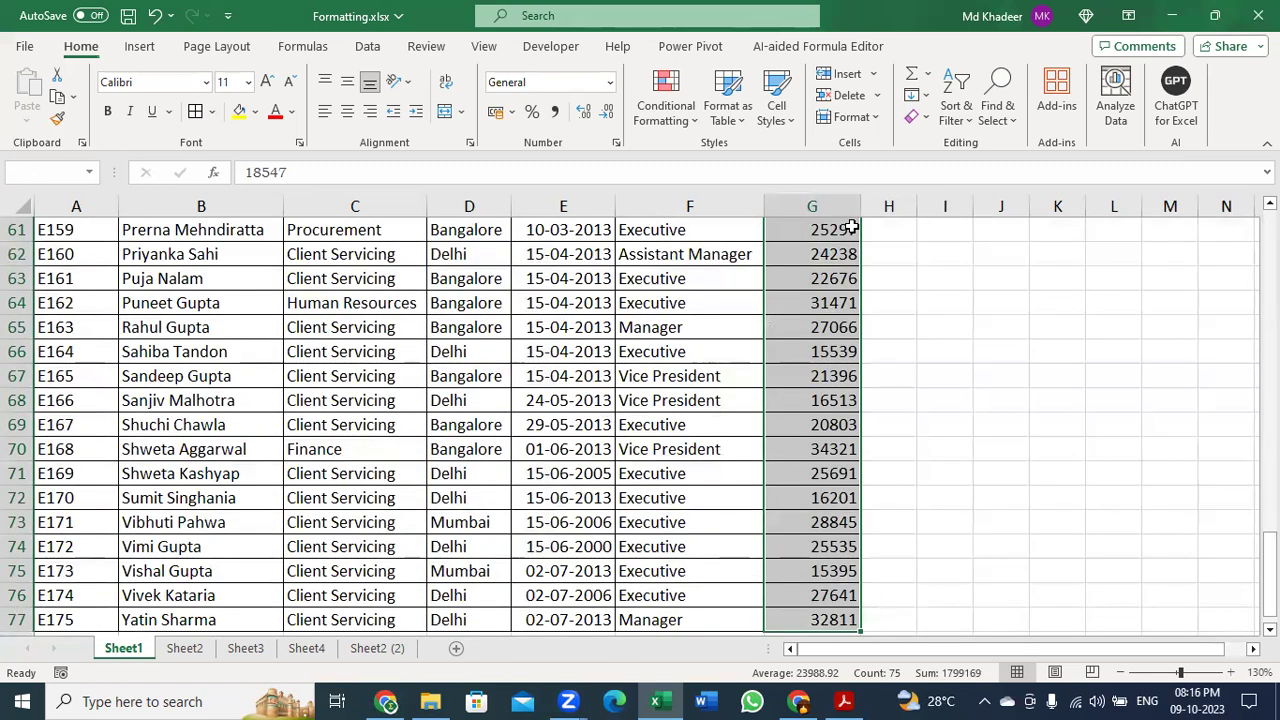
{"action": "key", "text": "ctrl+BackSpace"}
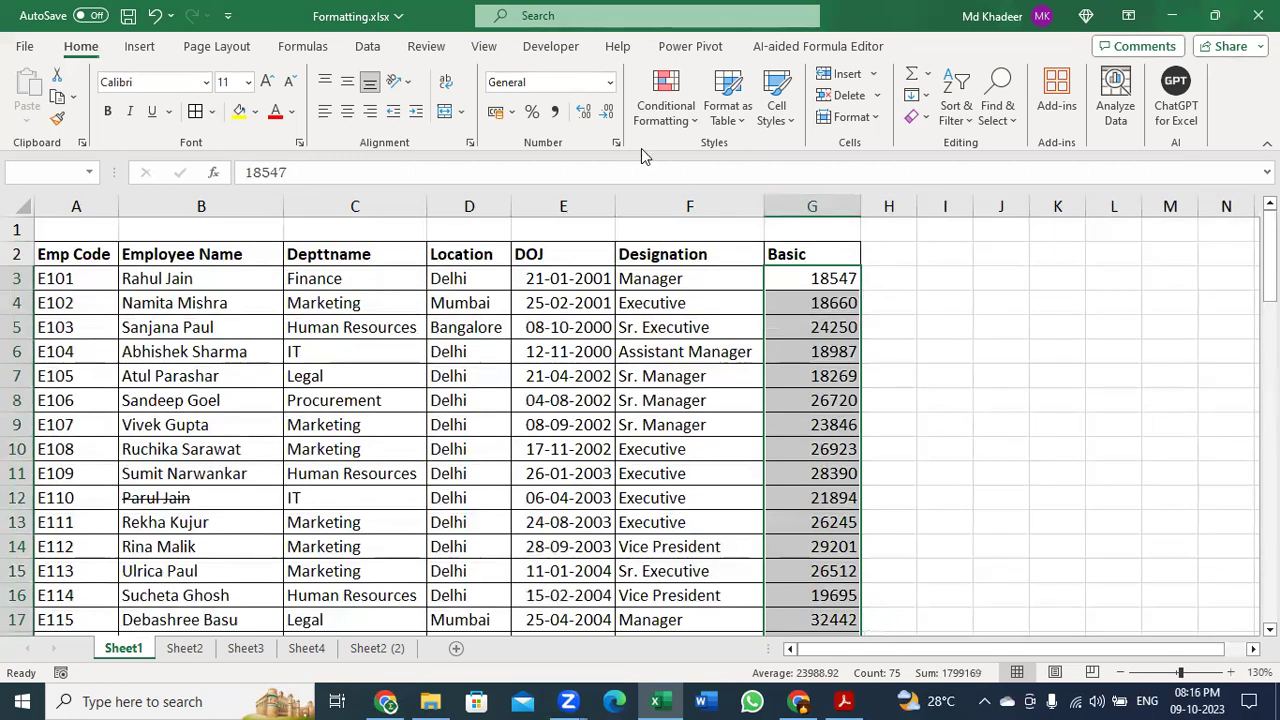
{"action": "key", "text": "ctrl+q"}
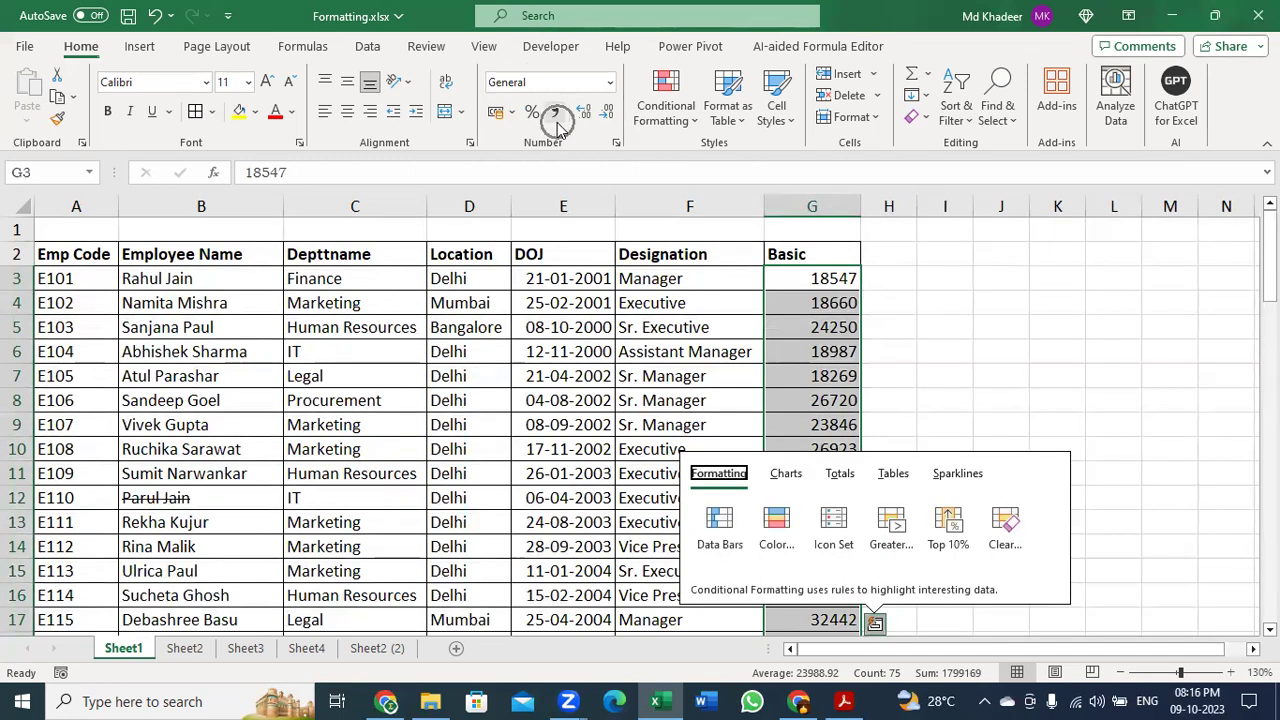
{"action": "left_click", "coordinate": [555, 112]}
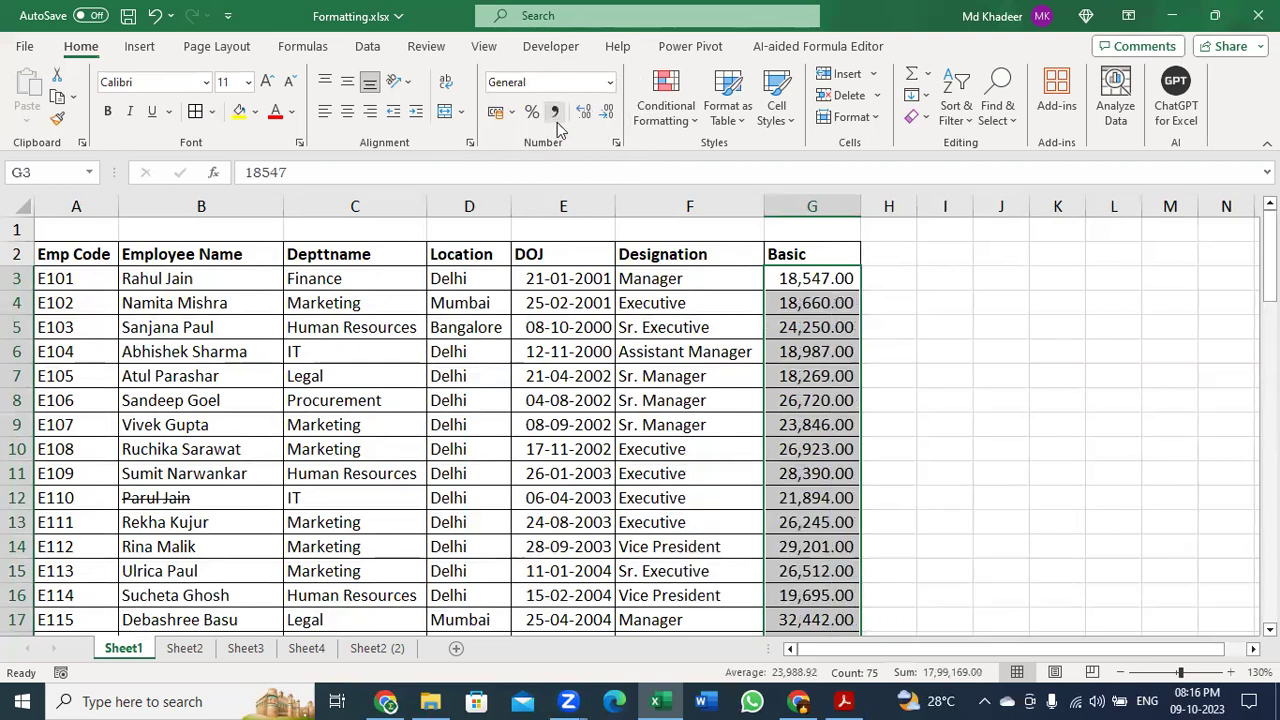
{"action": "left_click", "coordinate": [588, 398]}
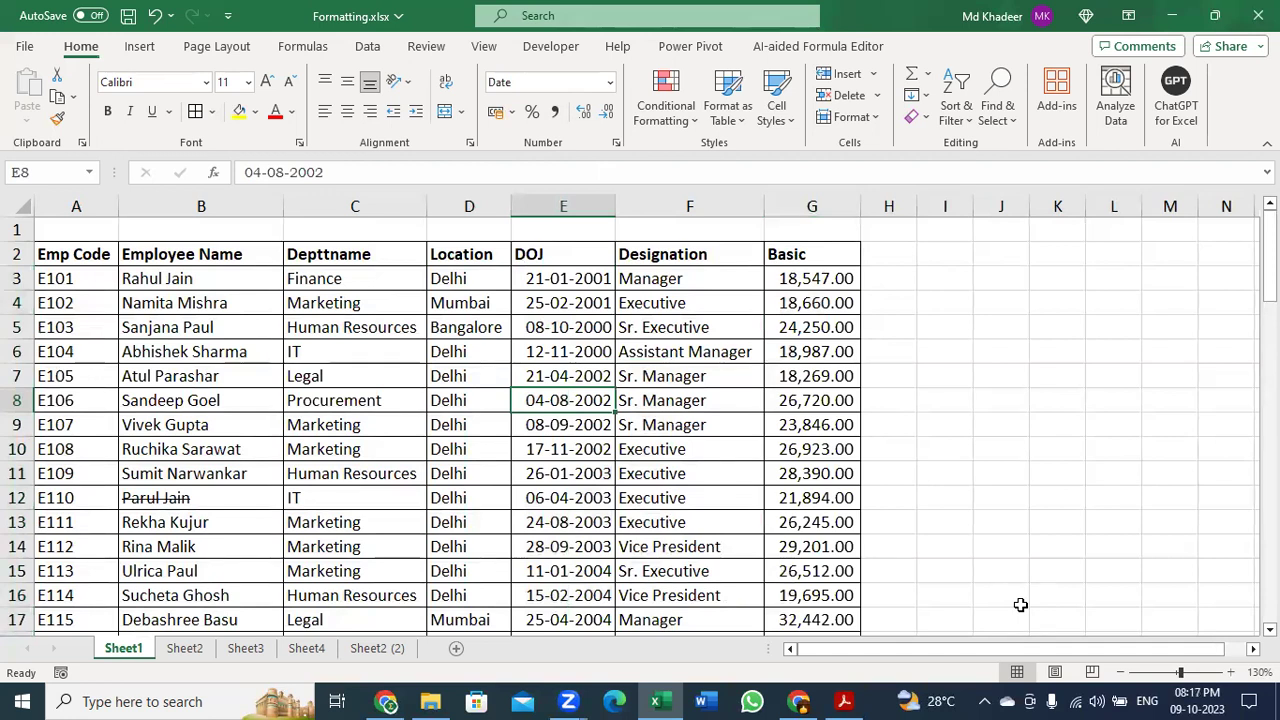
- Undo the Comma Style on the Basic values, reapply it to the same range, and clear the selection
{"action": "key", "text": "ctrl+z"}
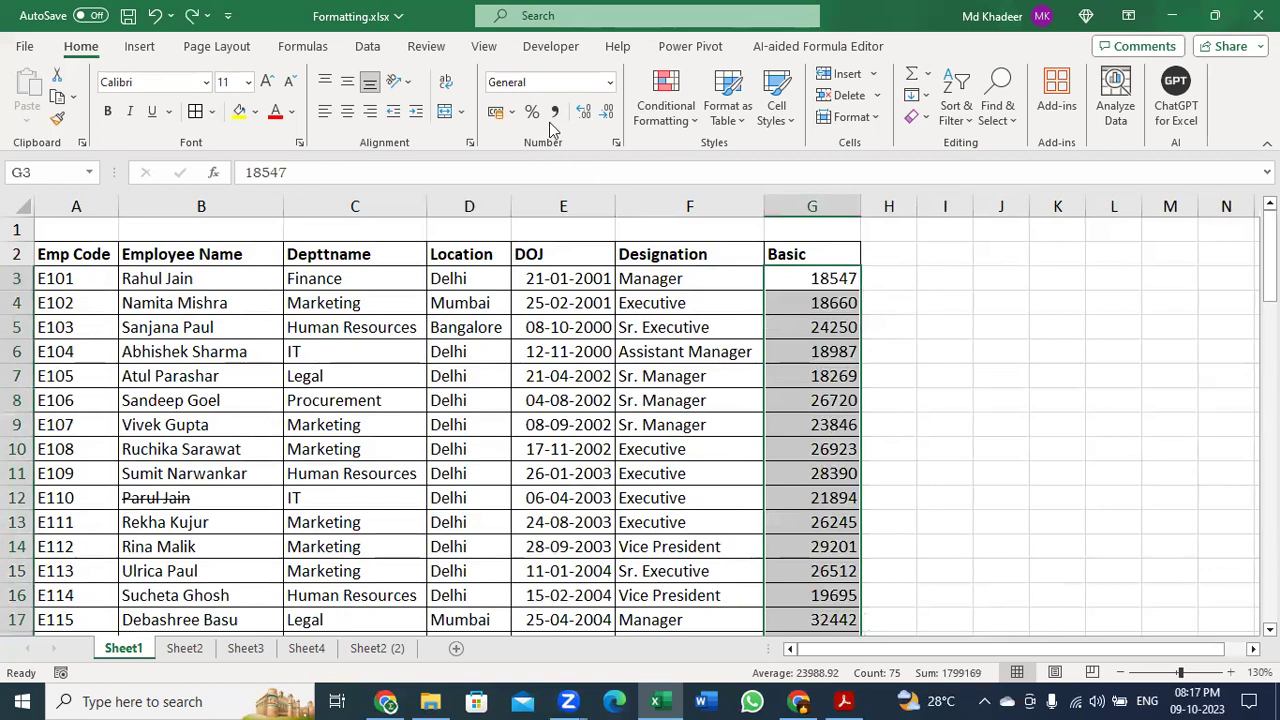
{"action": "left_click", "coordinate": [555, 112]}
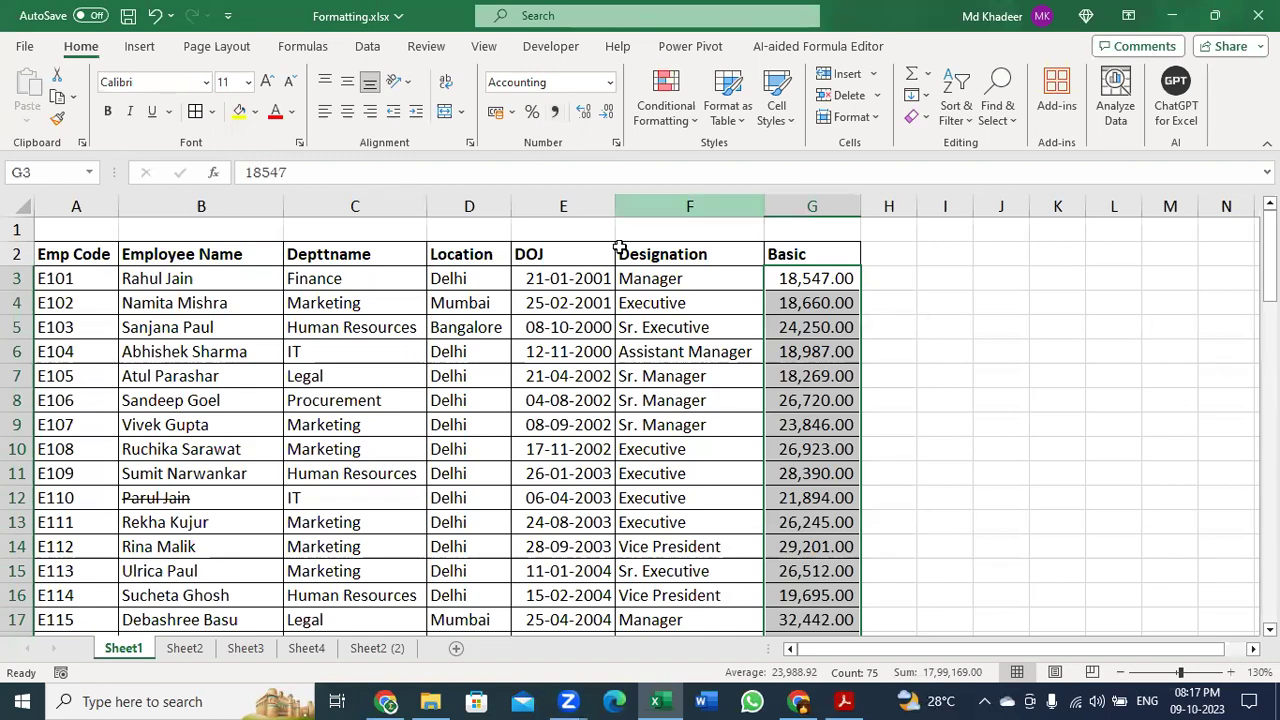
{"action": "left_click", "coordinate": [586, 417]}
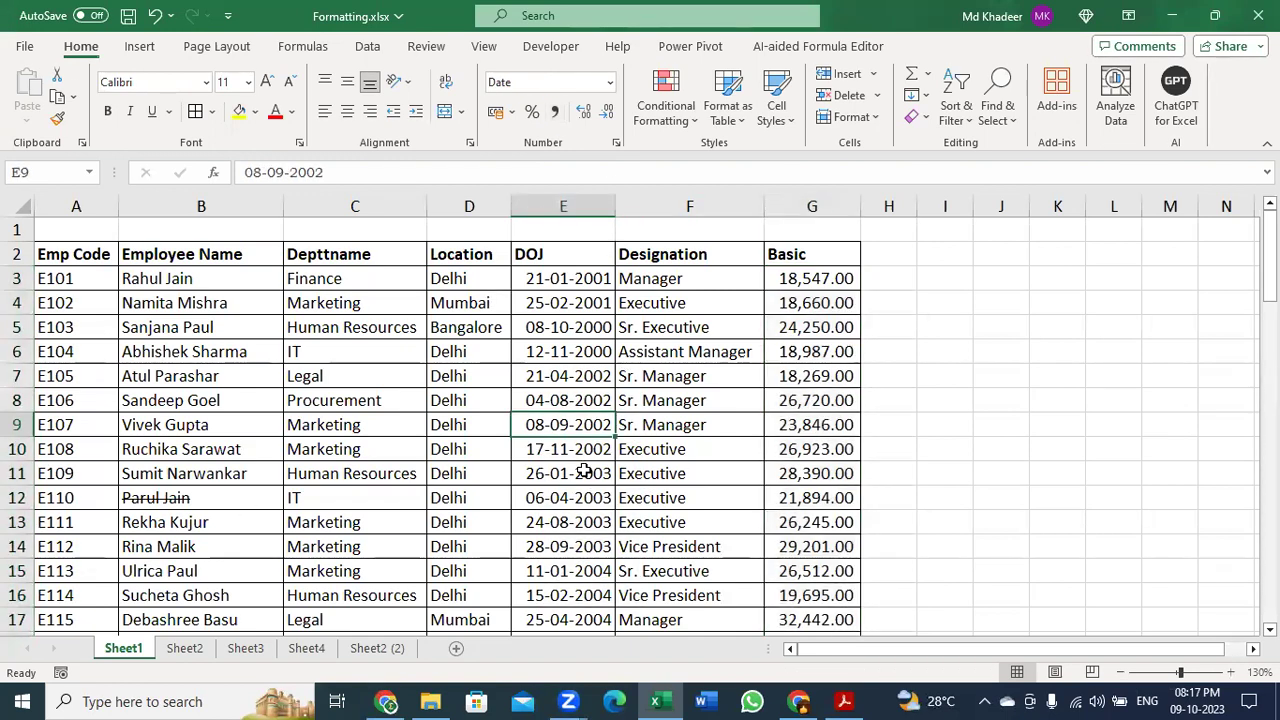
{"action": "left_click", "coordinate": [687, 404]}
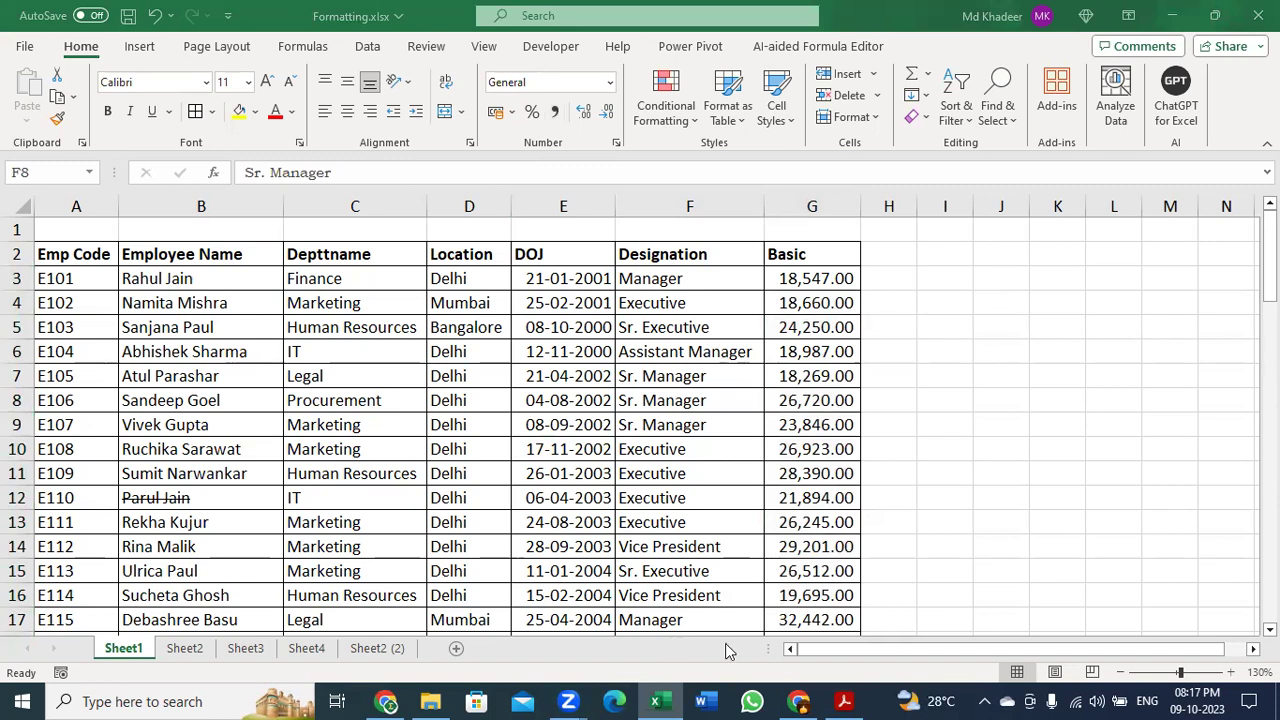
- Switch to the Excelytics Advanced Excel syllabus in Acrobat Reader and examine the topics from Sort & Filter through Dashboards and the closing projects
{"action": "mouse_move", "coordinate": [848, 699]}
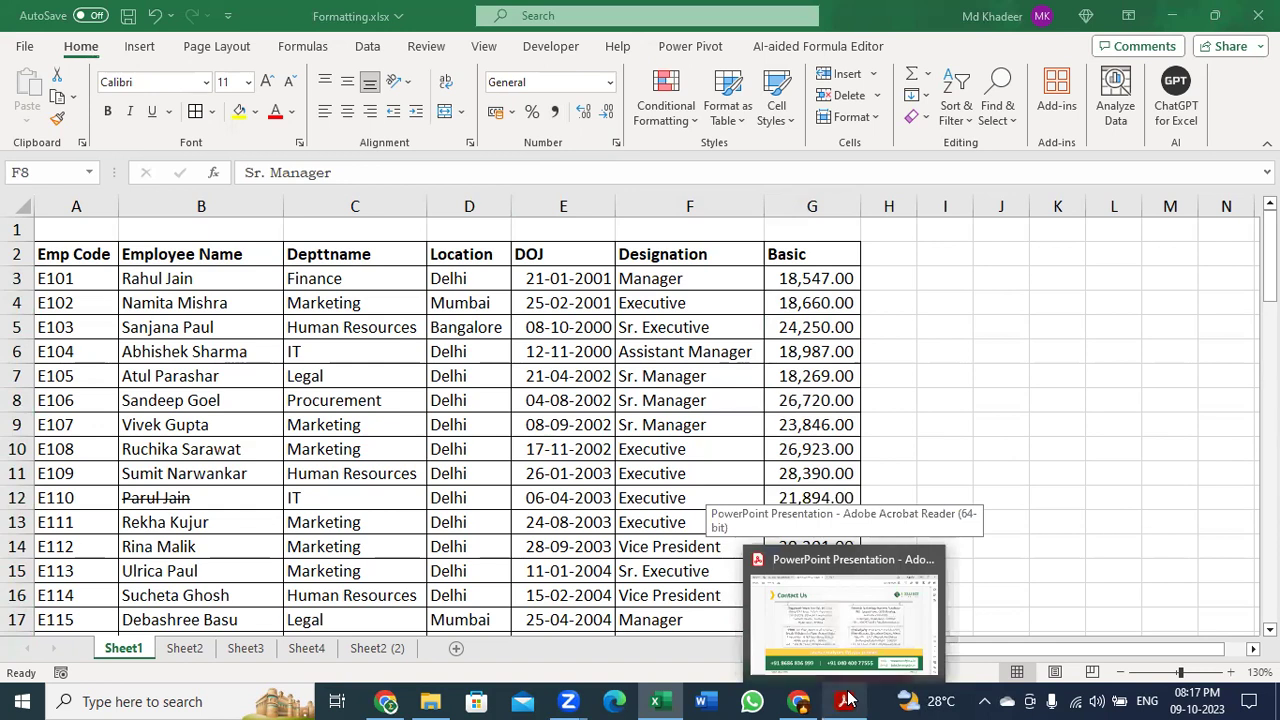
{"action": "left_click", "coordinate": [848, 699]}
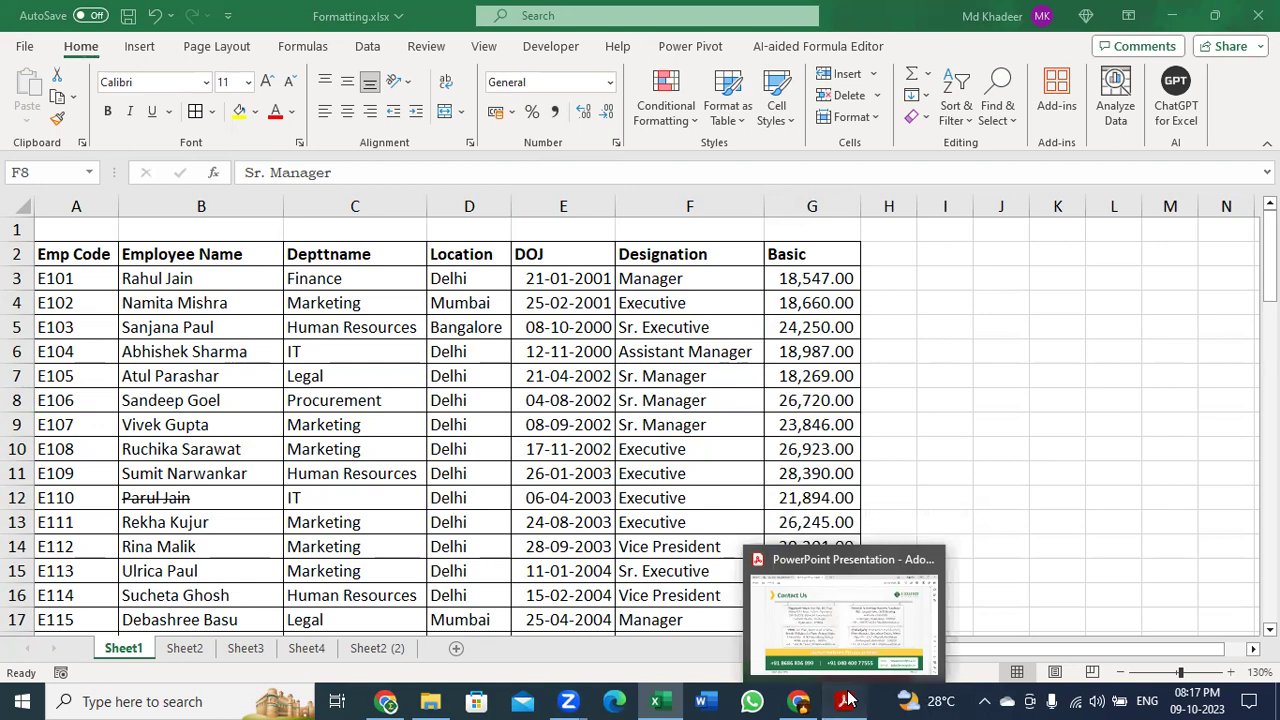
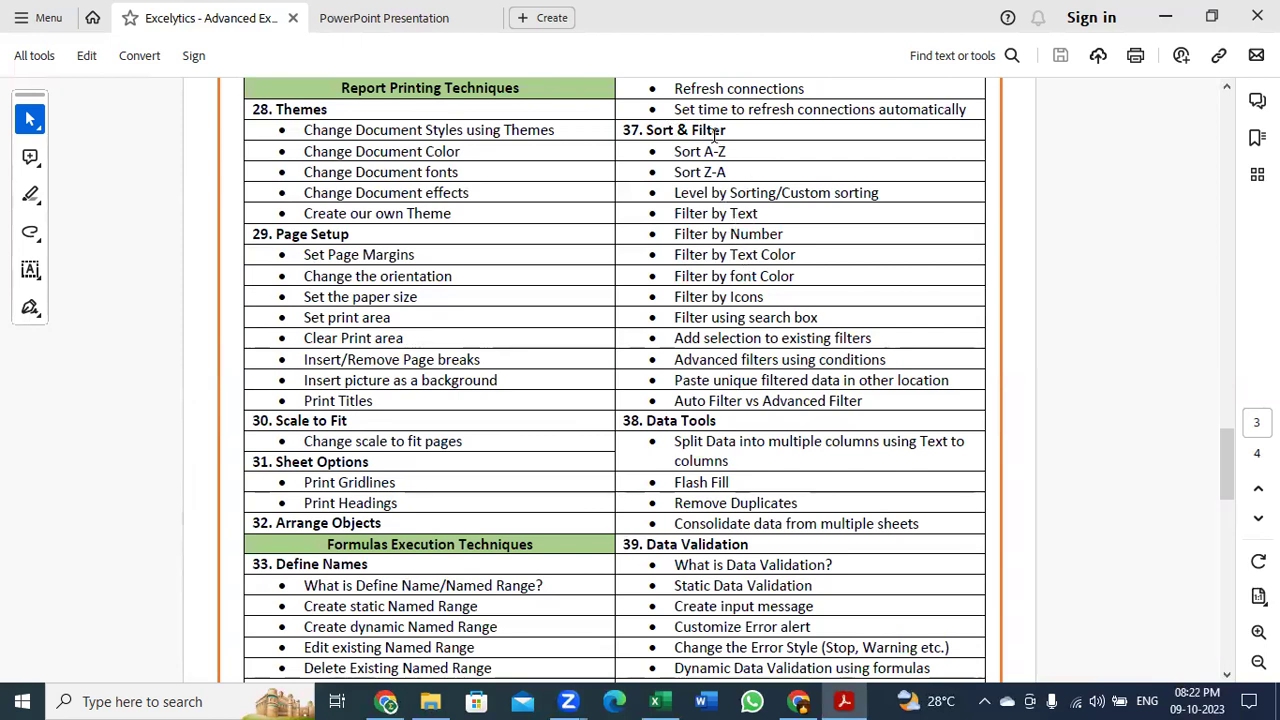
{"action": "scroll", "coordinate": [745, 310], "scroll_direction": "down", "scroll_amount": 1}
{"action": "scroll", "coordinate": [745, 312], "scroll_direction": "down", "scroll_amount": 4}
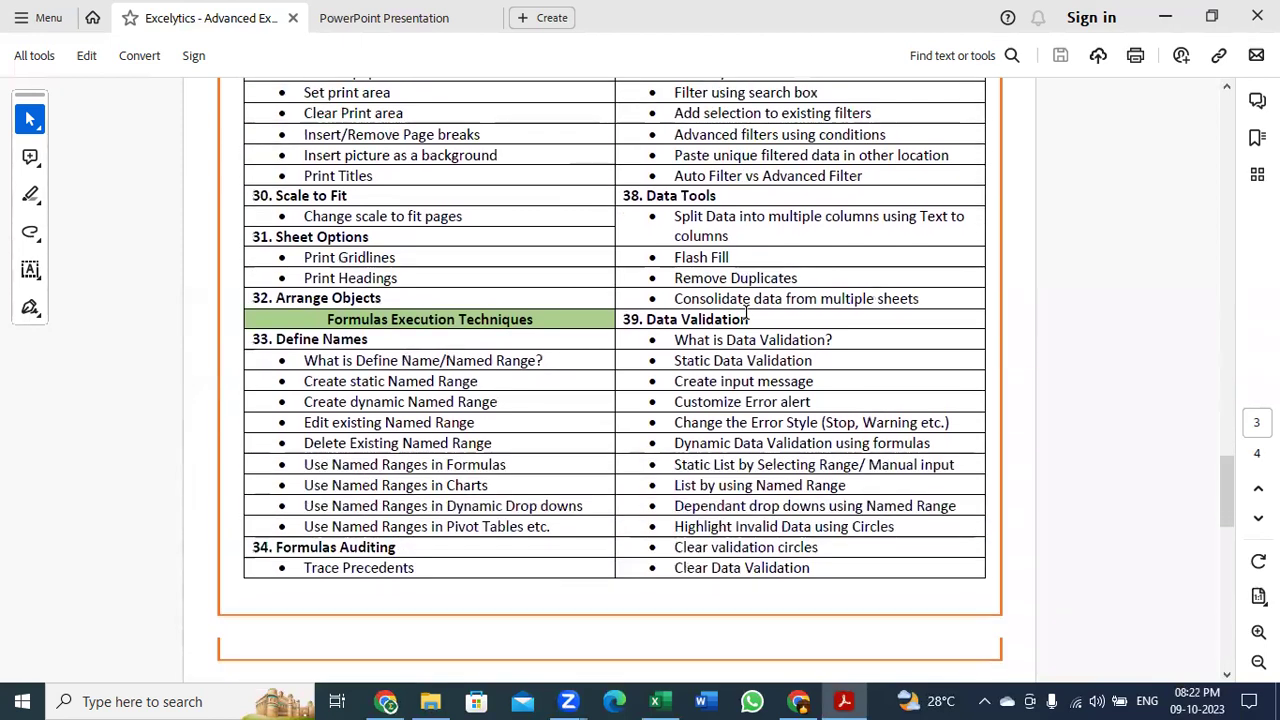
{"action": "scroll", "coordinate": [645, 250], "scroll_direction": "down", "scroll_amount": 2}
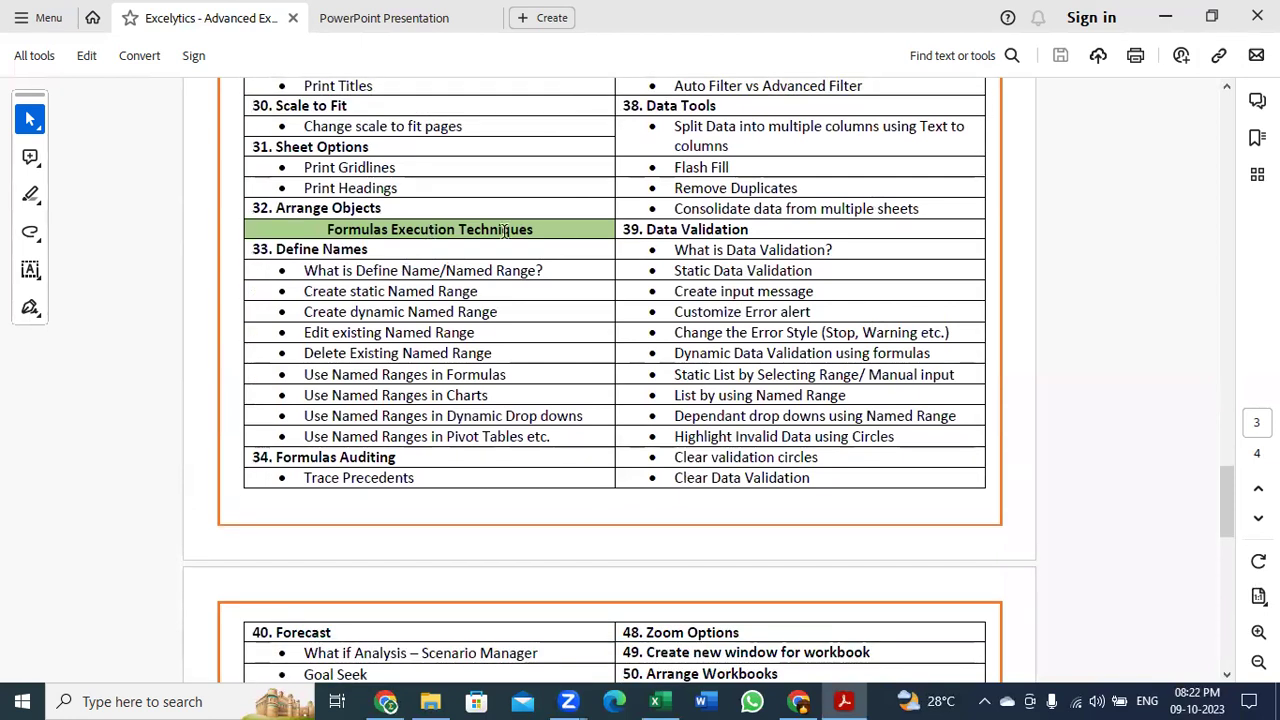
{"action": "scroll", "coordinate": [510, 260], "scroll_direction": "down", "scroll_amount": 4}
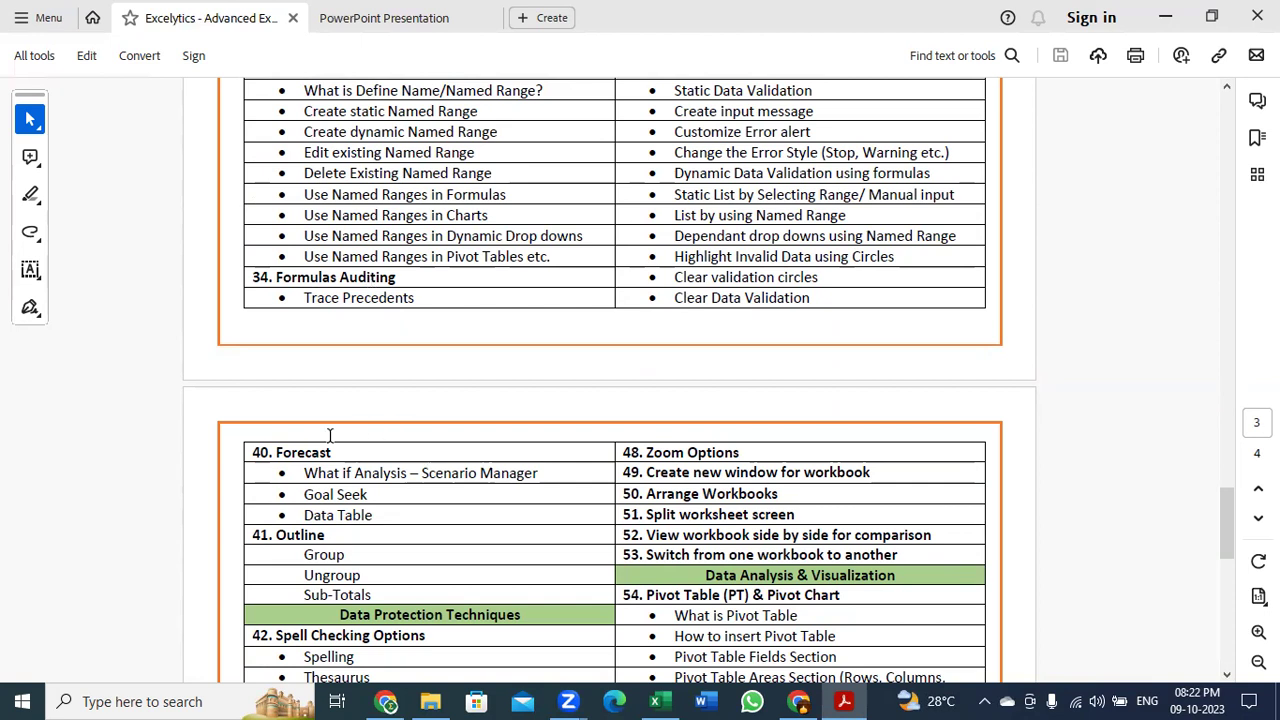
{"action": "scroll", "coordinate": [461, 554], "scroll_direction": "down", "scroll_amount": 1}
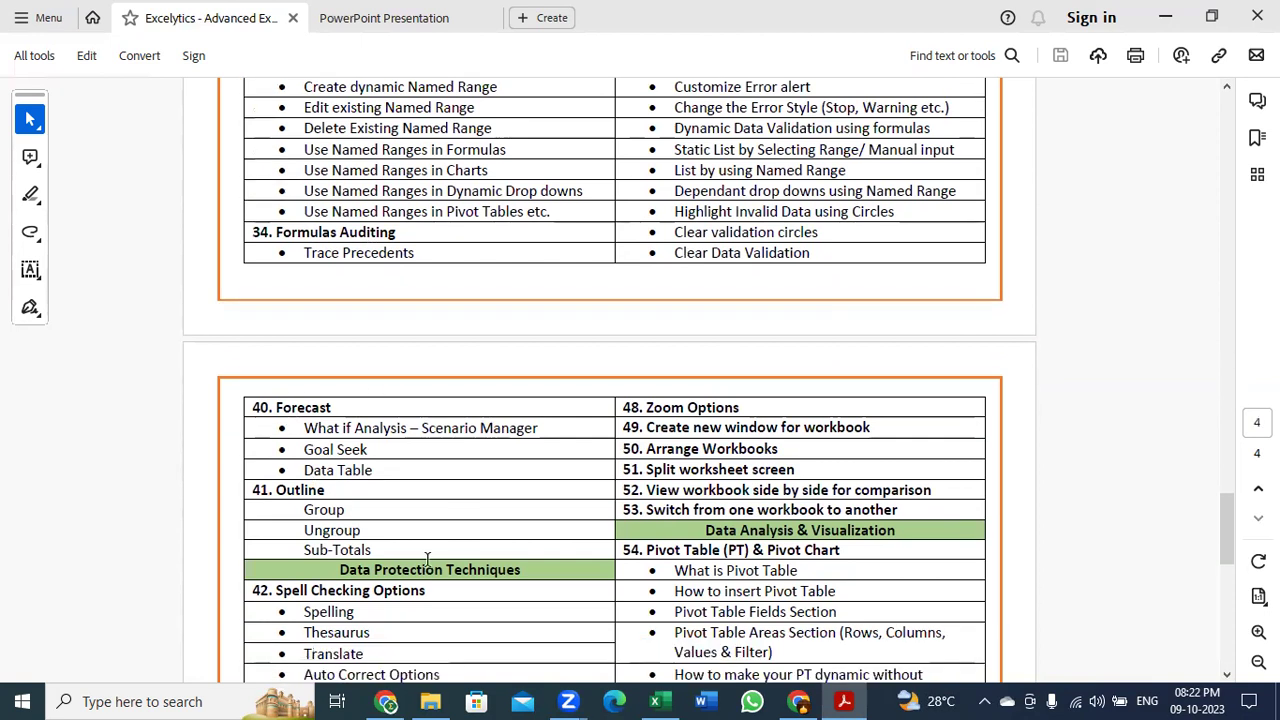
{"action": "scroll", "coordinate": [745, 450], "scroll_direction": "down", "scroll_amount": 5}
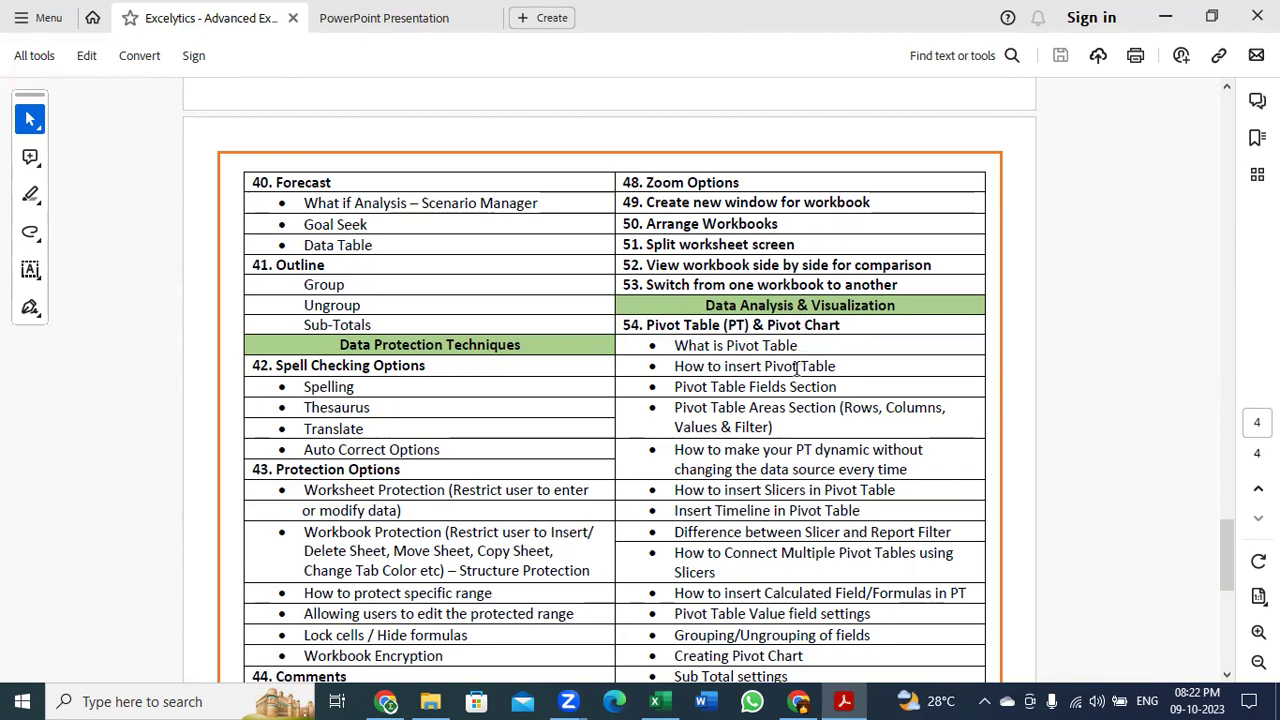
{"action": "scroll", "coordinate": [795, 385], "scroll_direction": "down", "scroll_amount": 1}
{"action": "scroll", "coordinate": [778, 320], "scroll_direction": "down", "scroll_amount": 1}
{"action": "scroll", "coordinate": [778, 318], "scroll_direction": "down", "scroll_amount": 8}
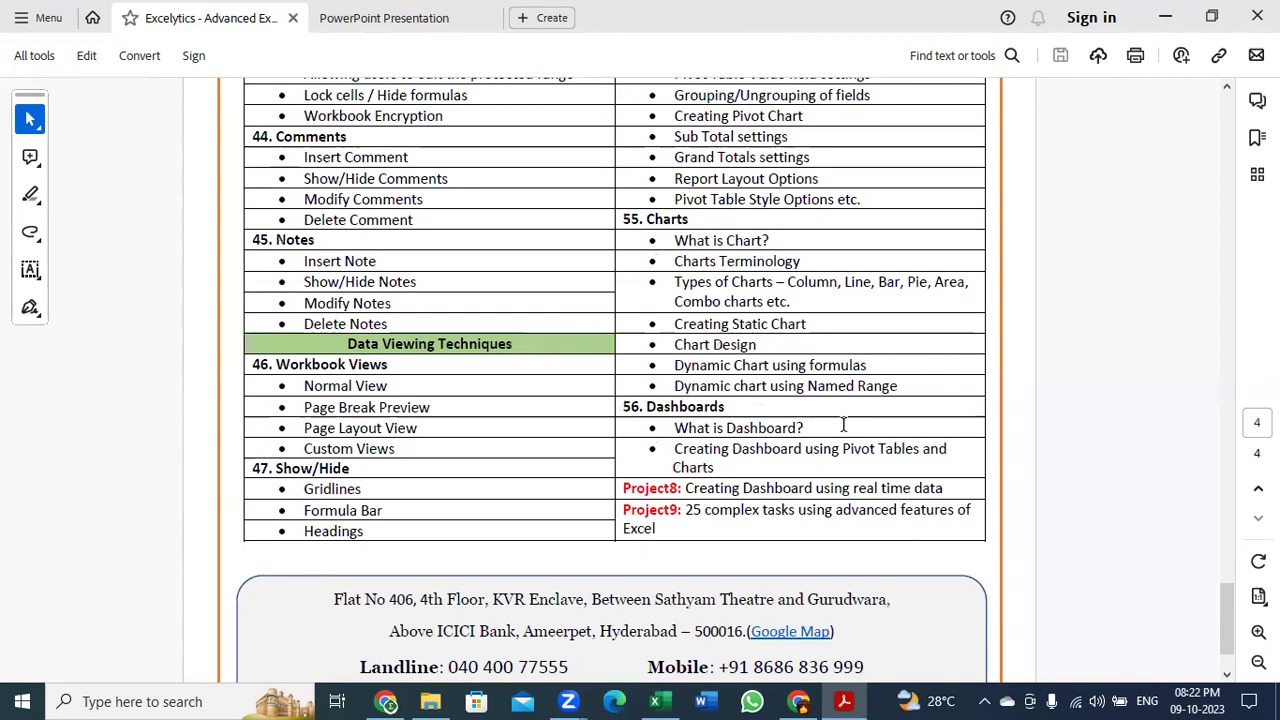
- Mark the Project8 text "Creating Dashboard using real time data" and review the syllabus topics back up to Filter Options
{"action": "left_click_drag", "start_coordinate": [740, 488], "coordinate": [945, 482]}
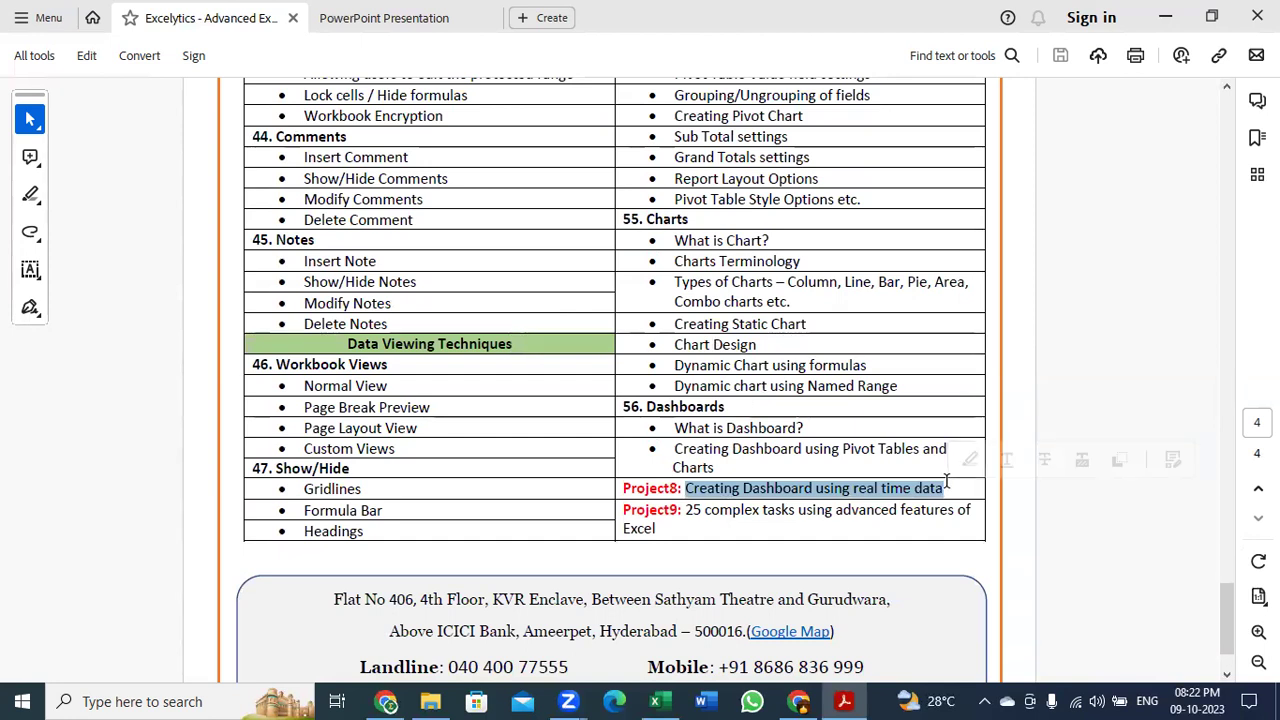
{"action": "scroll", "coordinate": [945, 482], "scroll_direction": "up", "scroll_amount": 1}
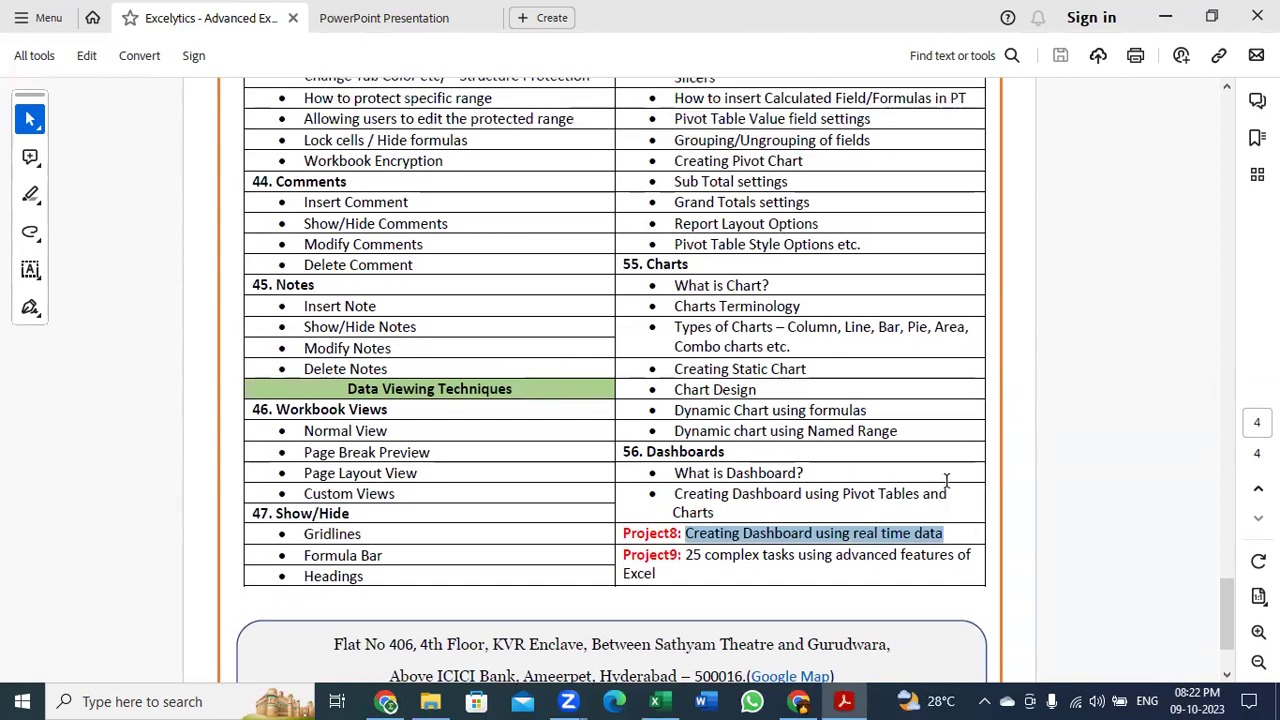
{"action": "scroll", "coordinate": [945, 482], "scroll_direction": "up", "scroll_amount": 7}
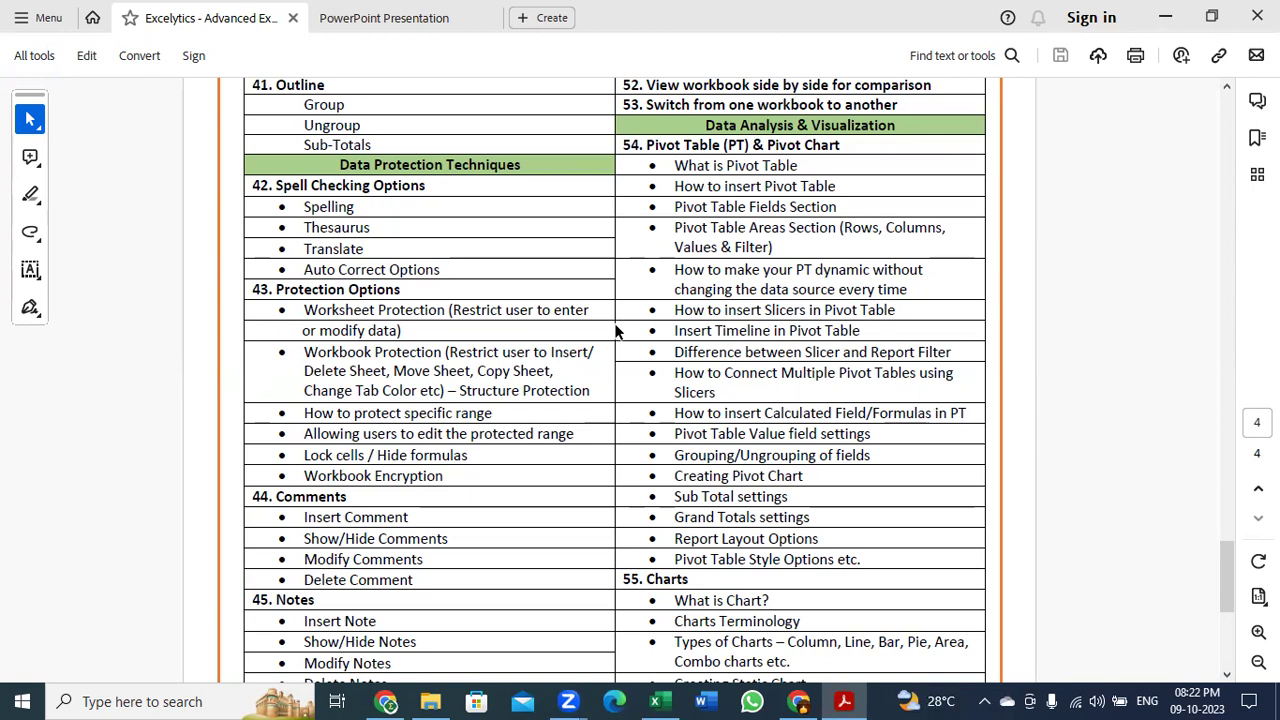
{"action": "scroll", "coordinate": [615, 330], "scroll_direction": "up", "scroll_amount": 10}
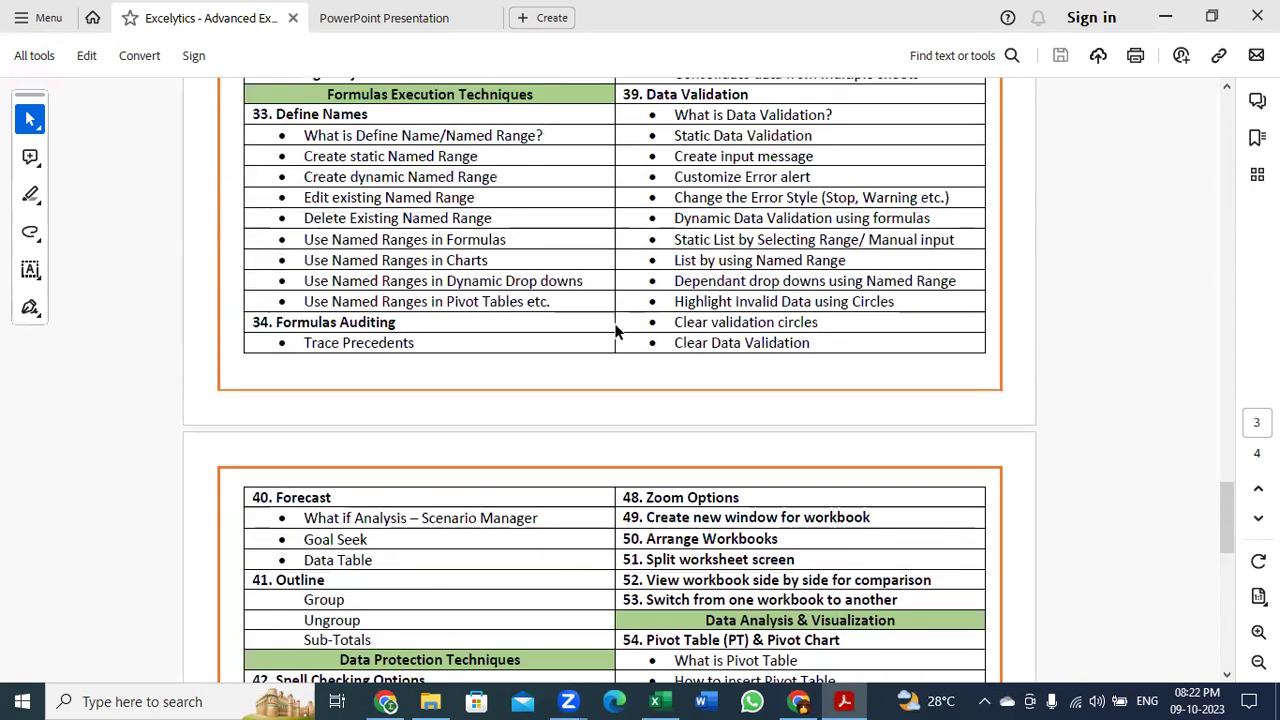
{"action": "scroll", "coordinate": [615, 320], "scroll_direction": "up", "scroll_amount": 10}
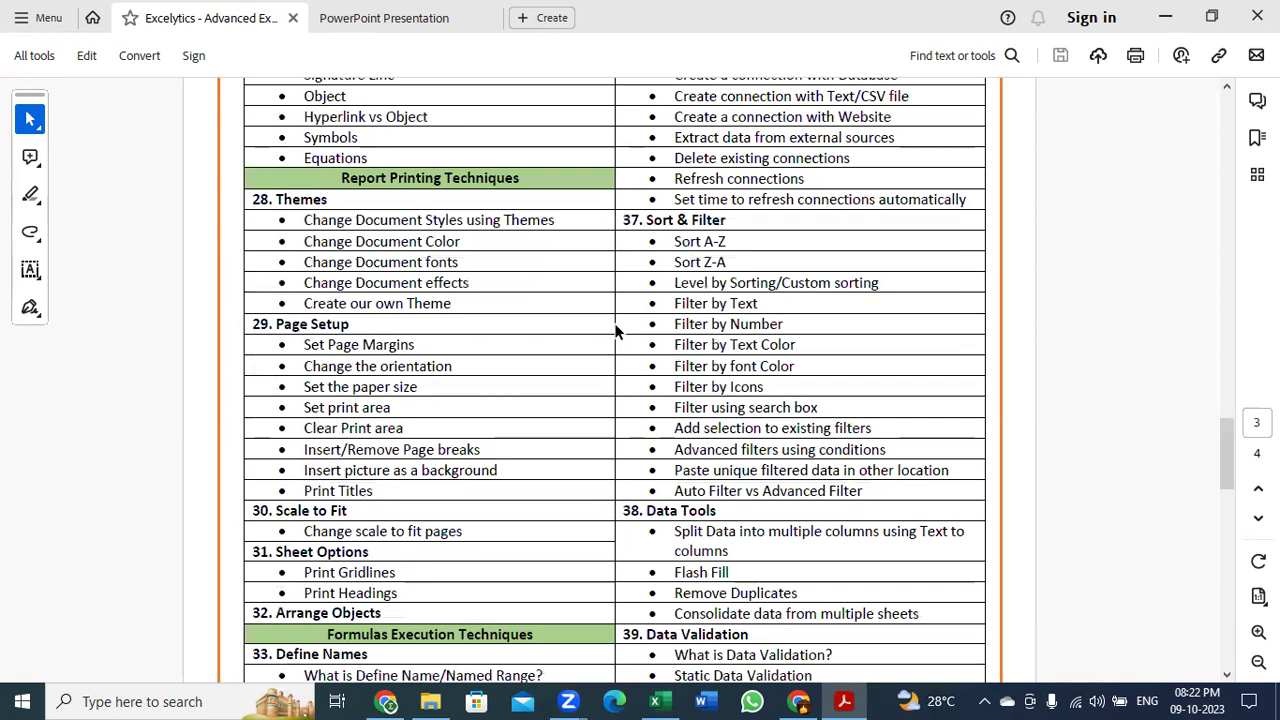
{"action": "scroll", "coordinate": [615, 330], "scroll_direction": "up", "scroll_amount": 3}
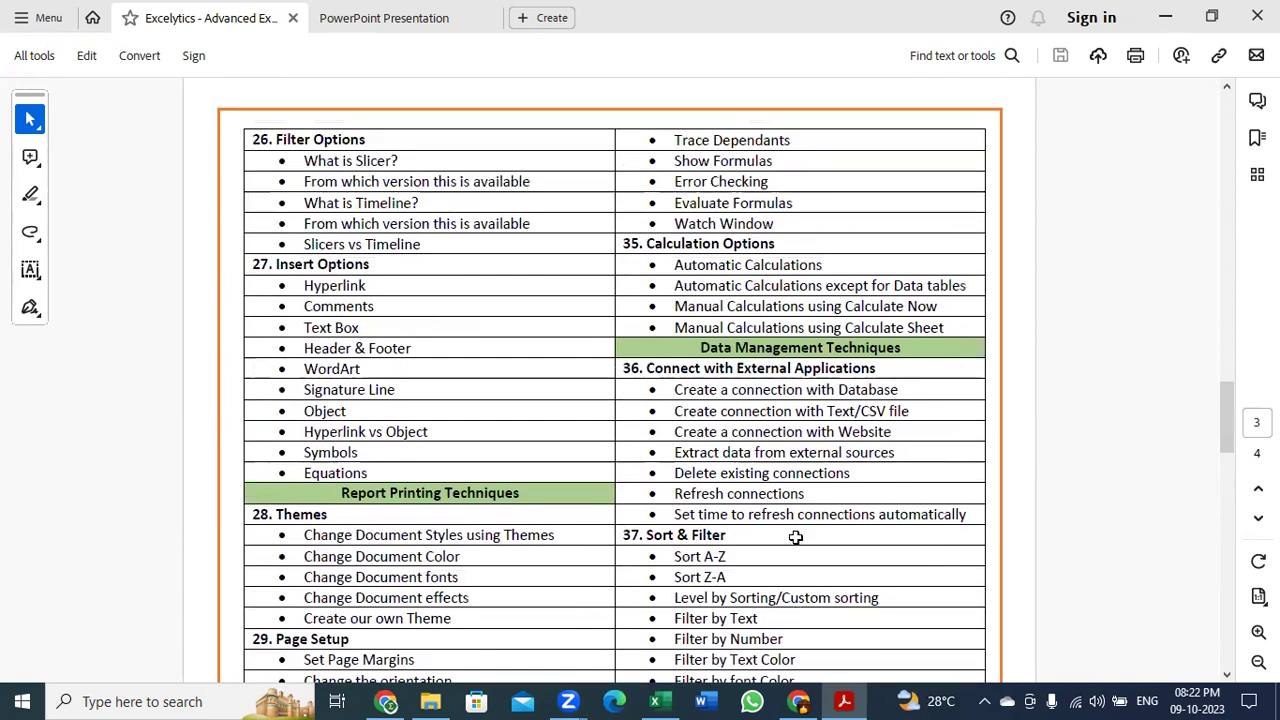
- Switch back to the Formatting.xlsx workbook in Excel and enter 20Hrs in the blank cell M4 of Sheet1
{"action": "key", "text": "alt+Tab"}
{"action": "left_click", "coordinate": [605, 308]}
{"action": "type", "text": "20"}
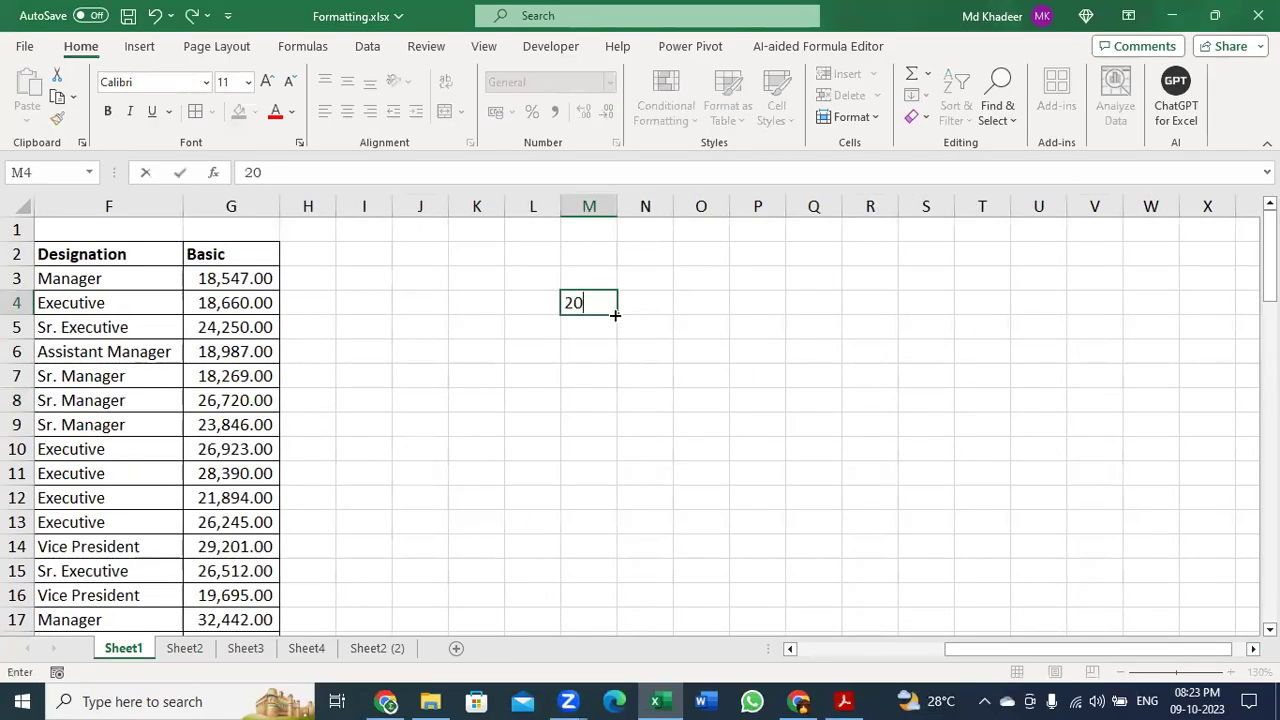
{"action": "type", "text": "Hrs"}
{"action": "key", "text": "Return"}
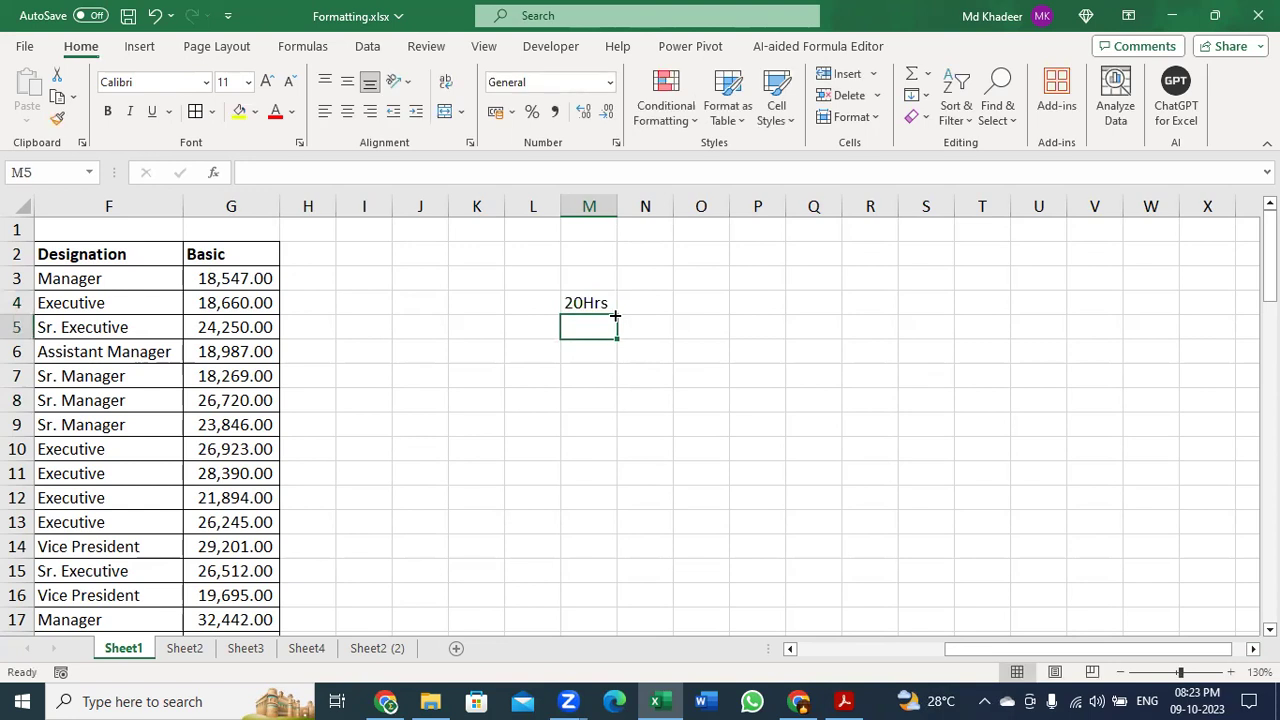
- Enter 4 in cell N4, beside the 20Hrs entry
{"action": "key", "text": "Up"}
{"action": "key", "text": "Right"}
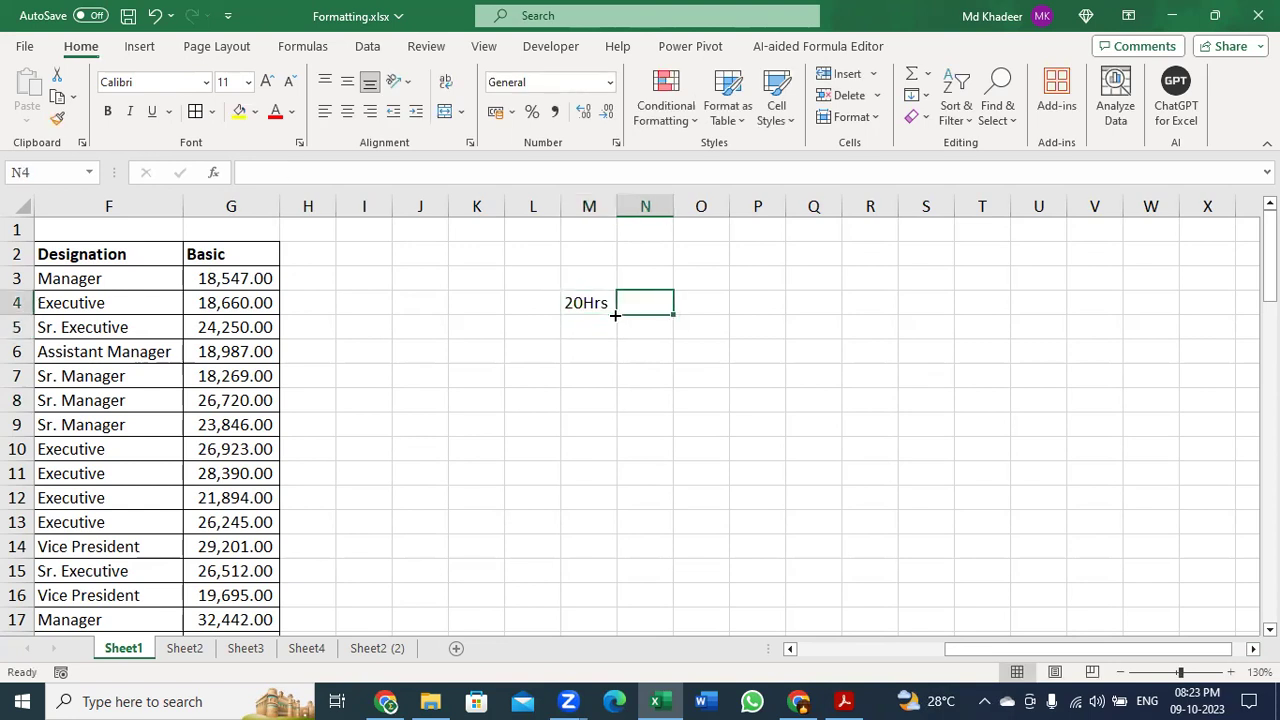
{"action": "type", "text": "4"}
{"action": "key", "text": "Return"}
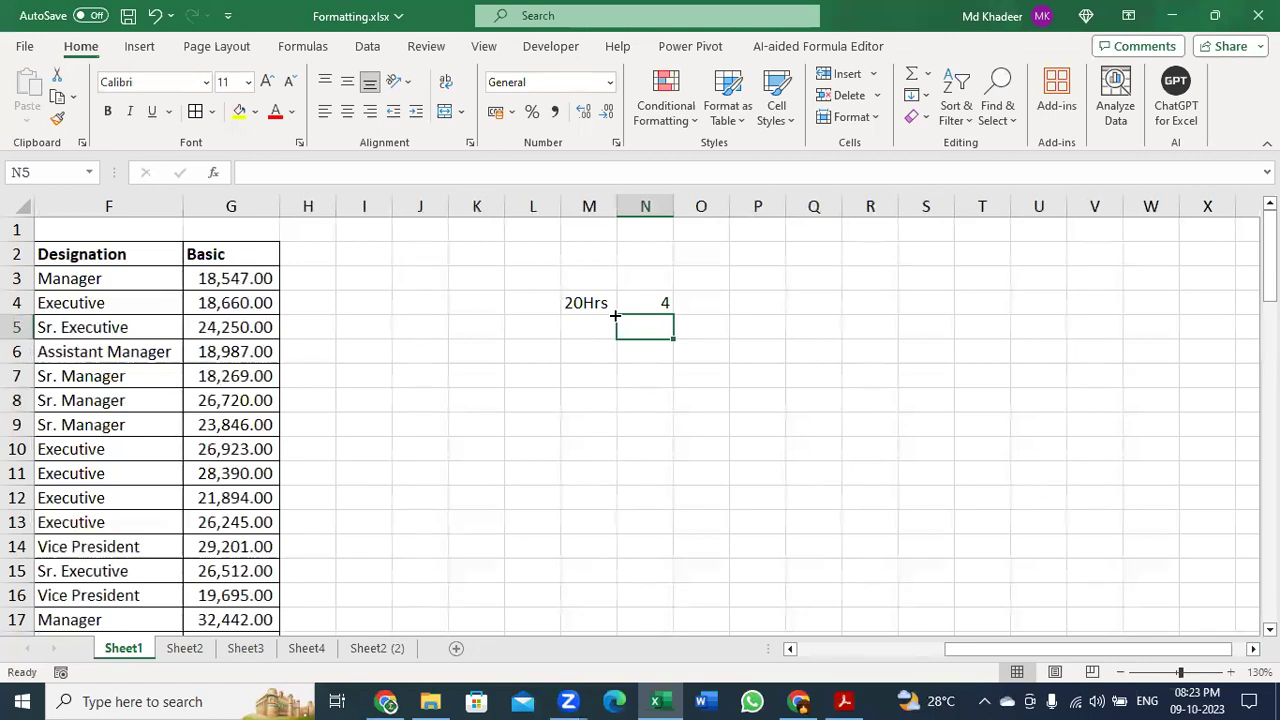
{"action": "left_click", "coordinate": [666, 303]}
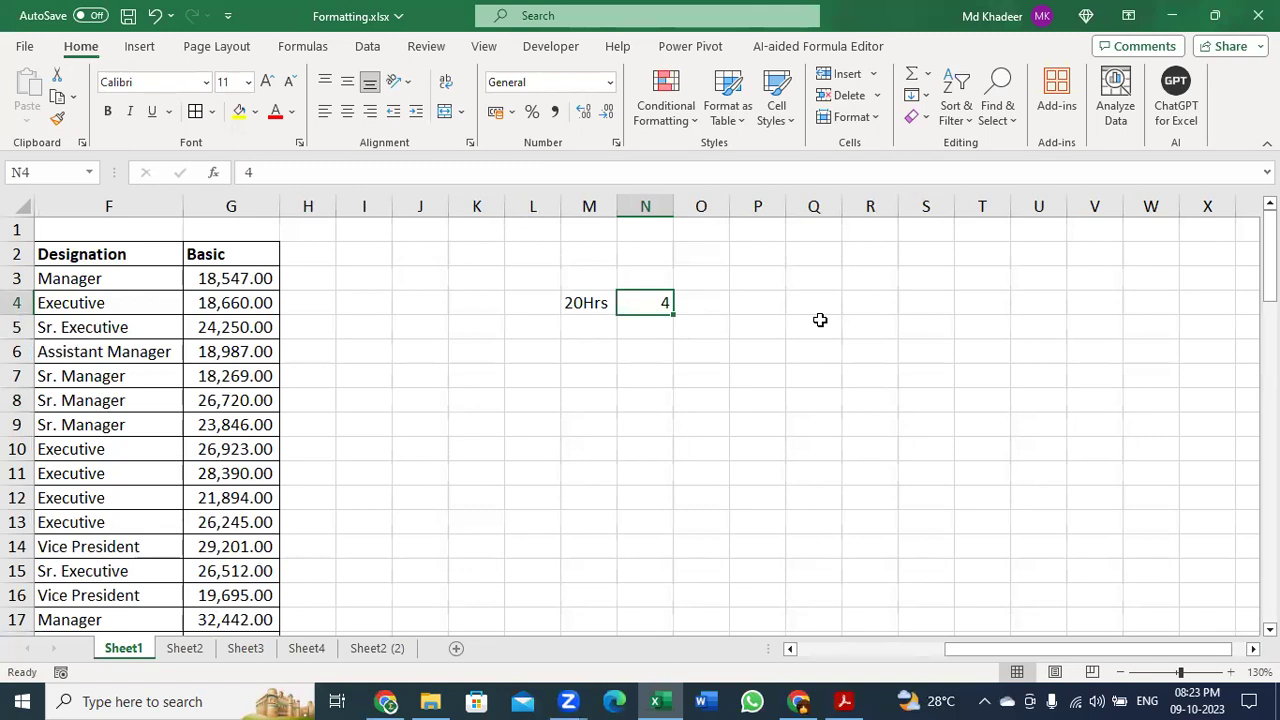
{"action": "left_click", "coordinate": [582, 302]}
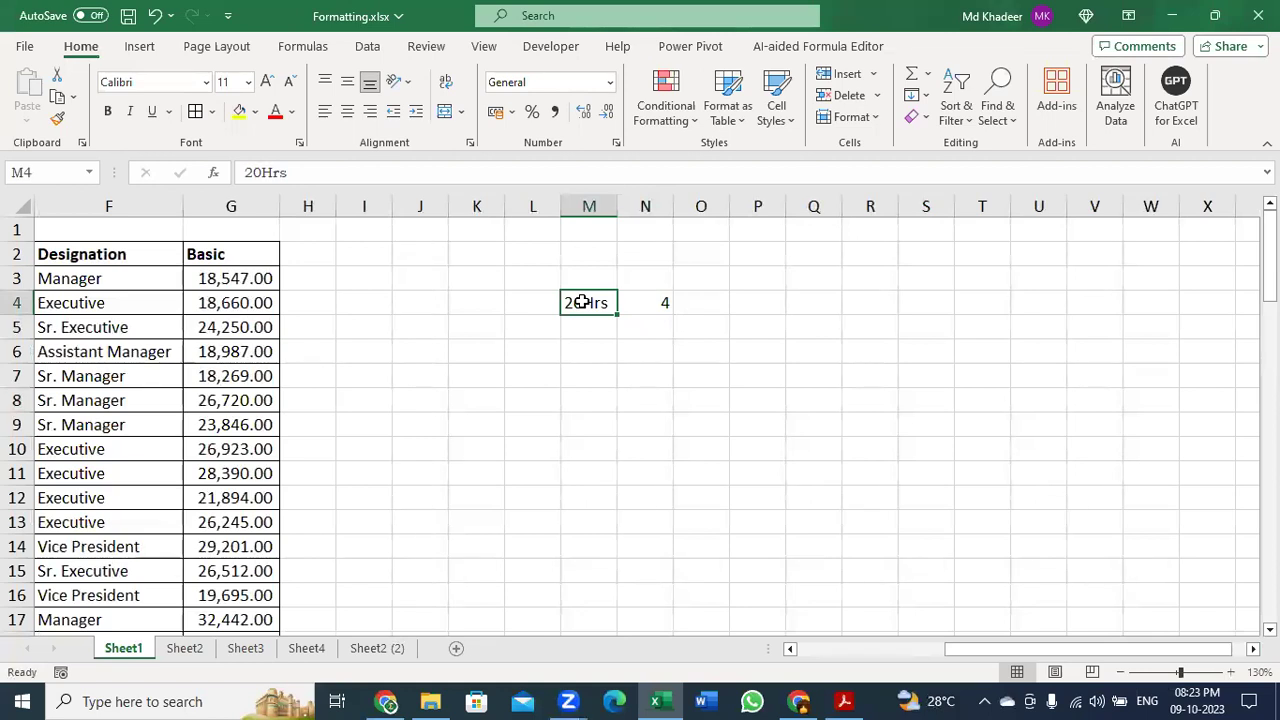
{"action": "left_click", "coordinate": [653, 306]}
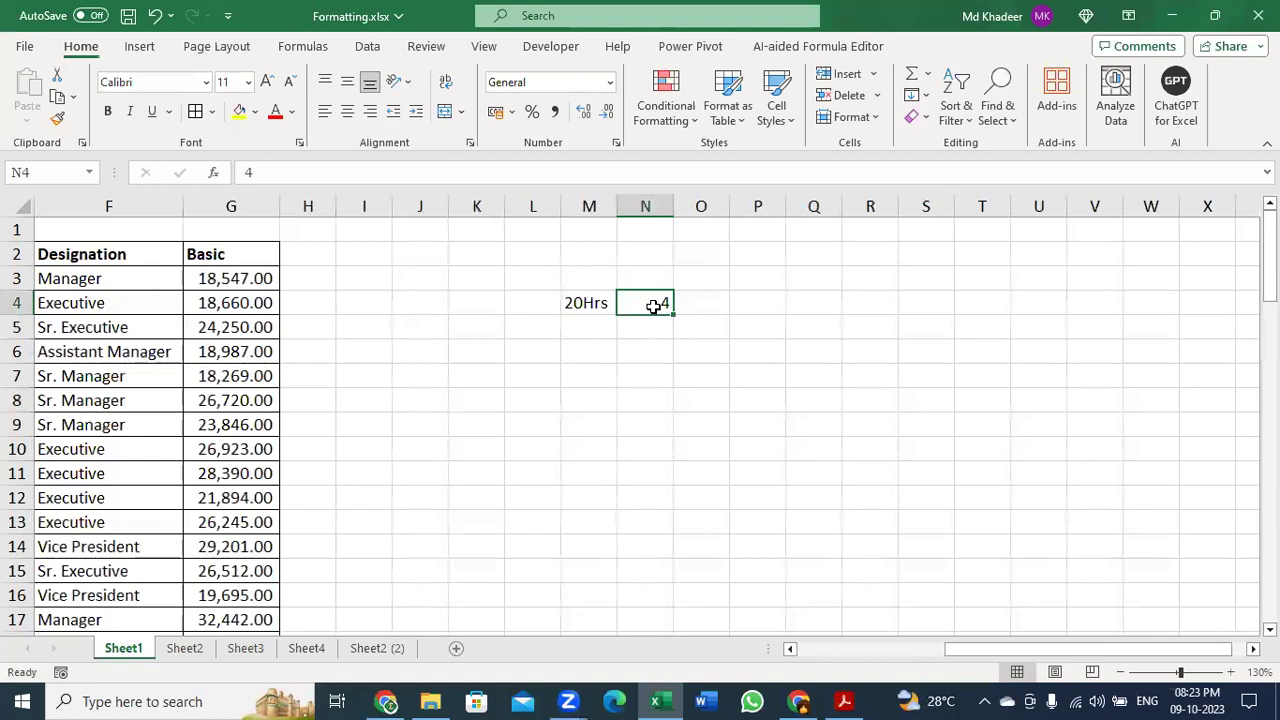
{"action": "left_click_drag", "start_coordinate": [589, 302], "coordinate": [636, 301]}
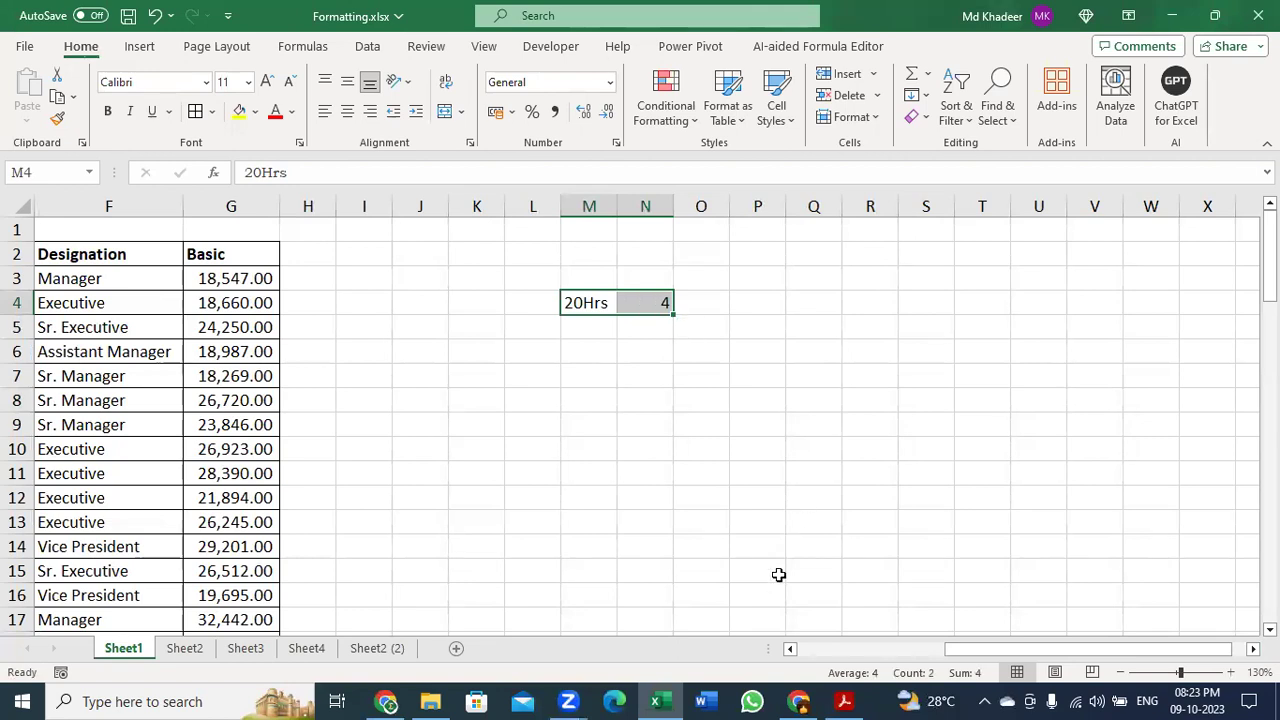
{"action": "key", "text": "ctrl+1"}
{"action": "left_click", "coordinate": [598, 329]}
{"action": "left_click_drag", "start_coordinate": [586, 303], "coordinate": [668, 304]}
- Enter the evening times 7.30 PM in M6 and 8.30Pm in N6, and widen column N slightly to fit
{"action": "left_click", "coordinate": [590, 357]}
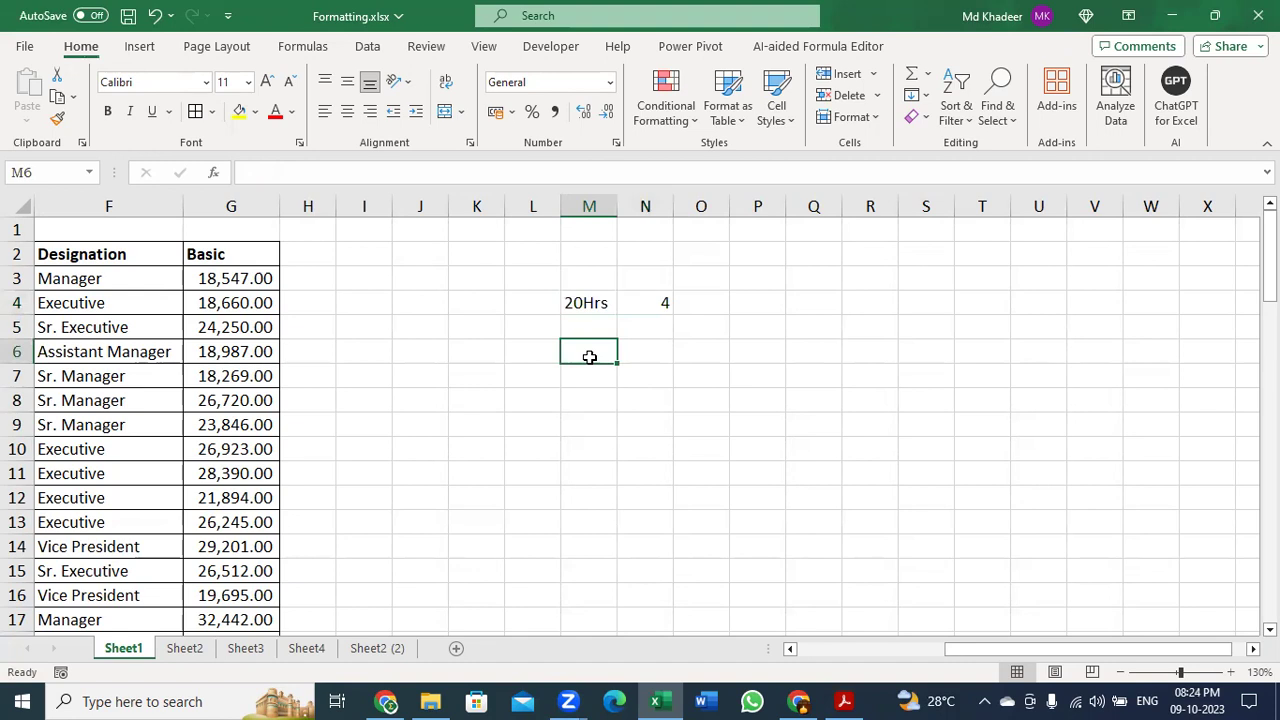
{"action": "type", "text": "7.30"}
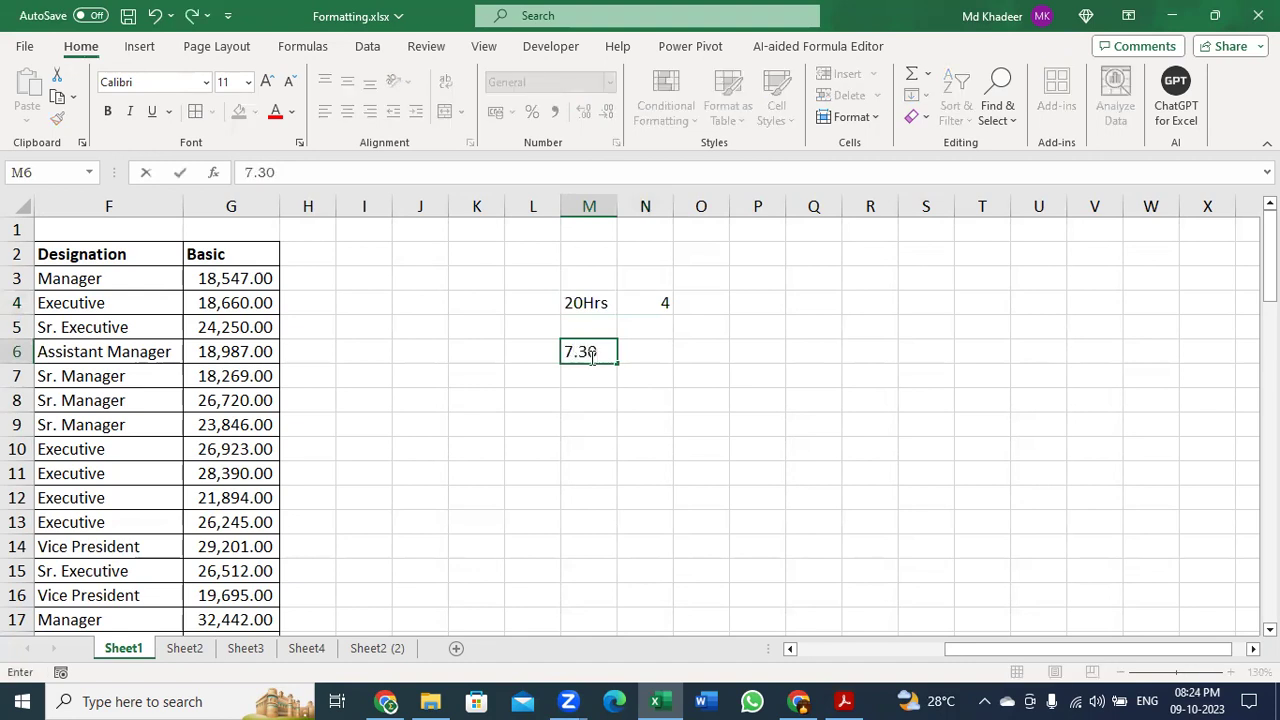
{"action": "type", "text": " Pm"}
{"action": "key", "text": "Tab"}
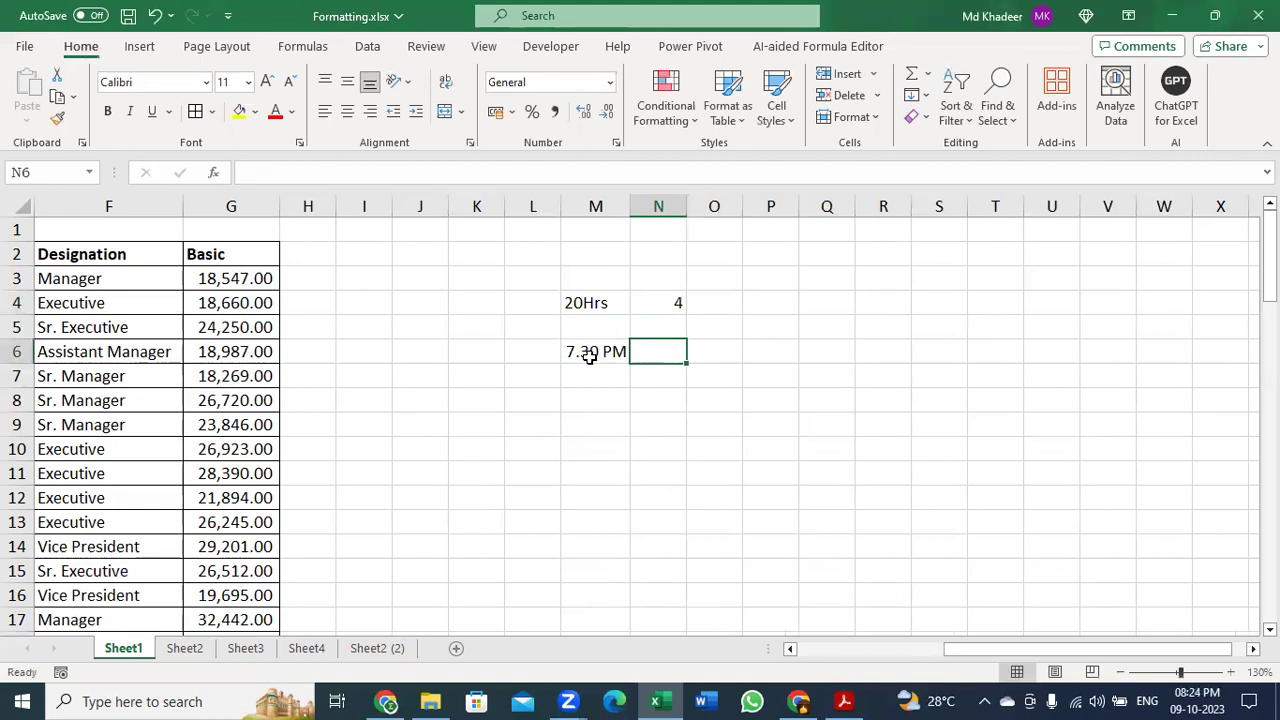
{"action": "type", "text": "8.30Pm"}
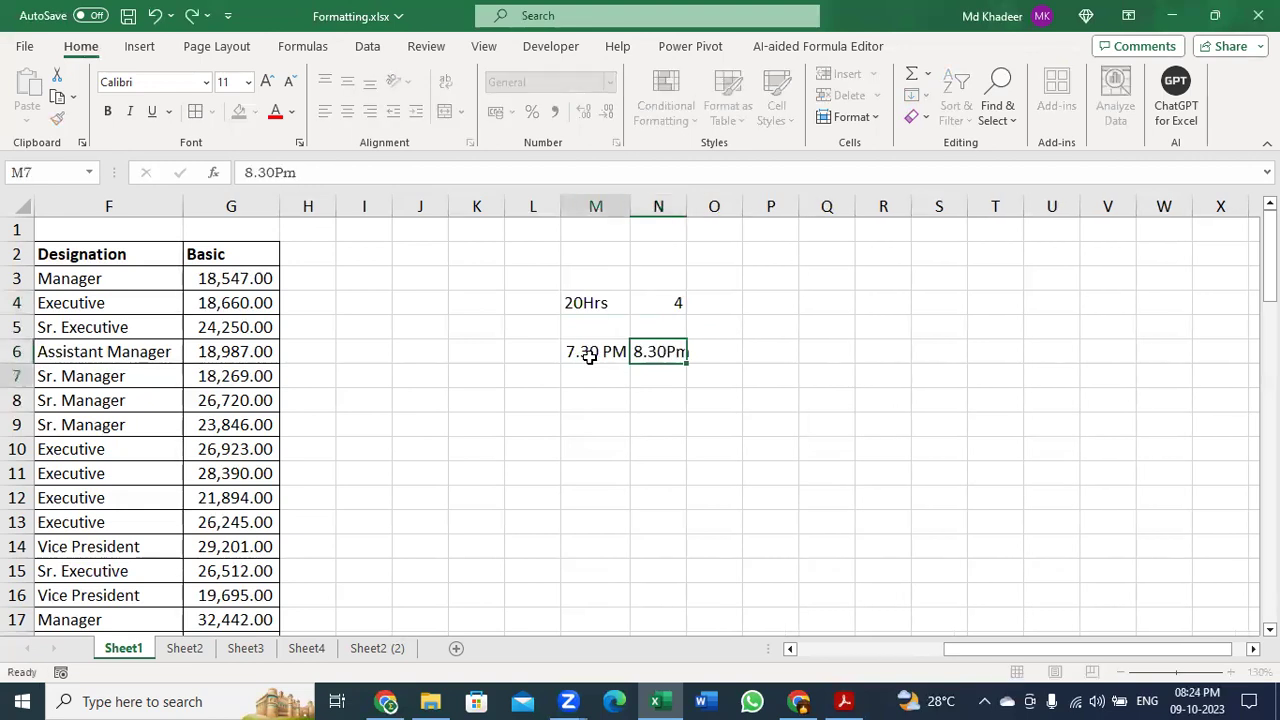
{"action": "key", "text": "Return"}
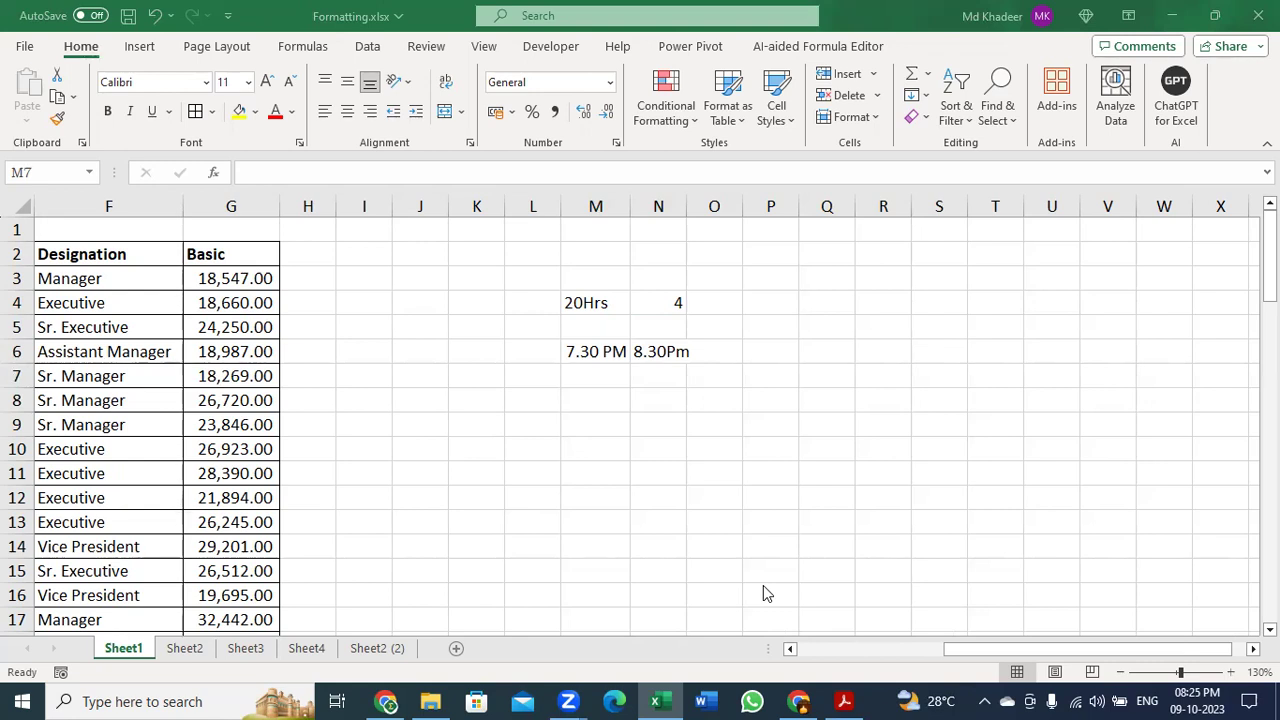
{"action": "left_click", "coordinate": [586, 405]}
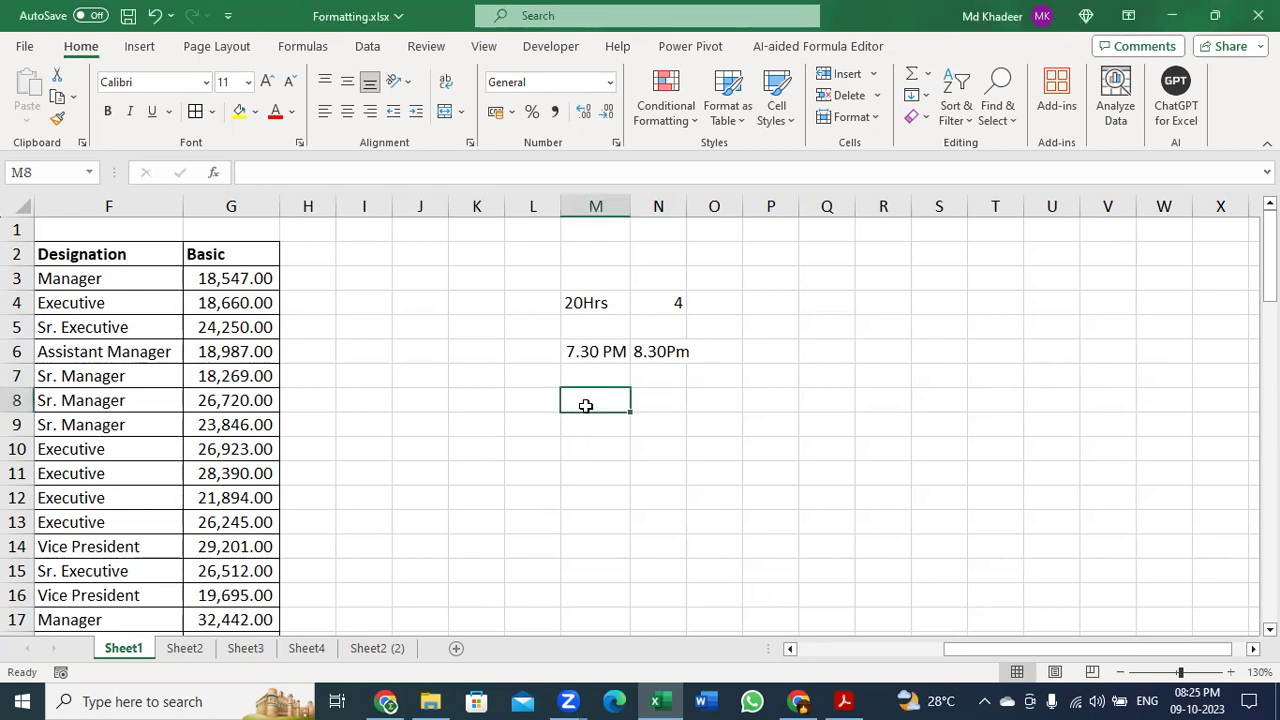
{"action": "left_click_drag", "start_coordinate": [585, 352], "coordinate": [689, 344]}
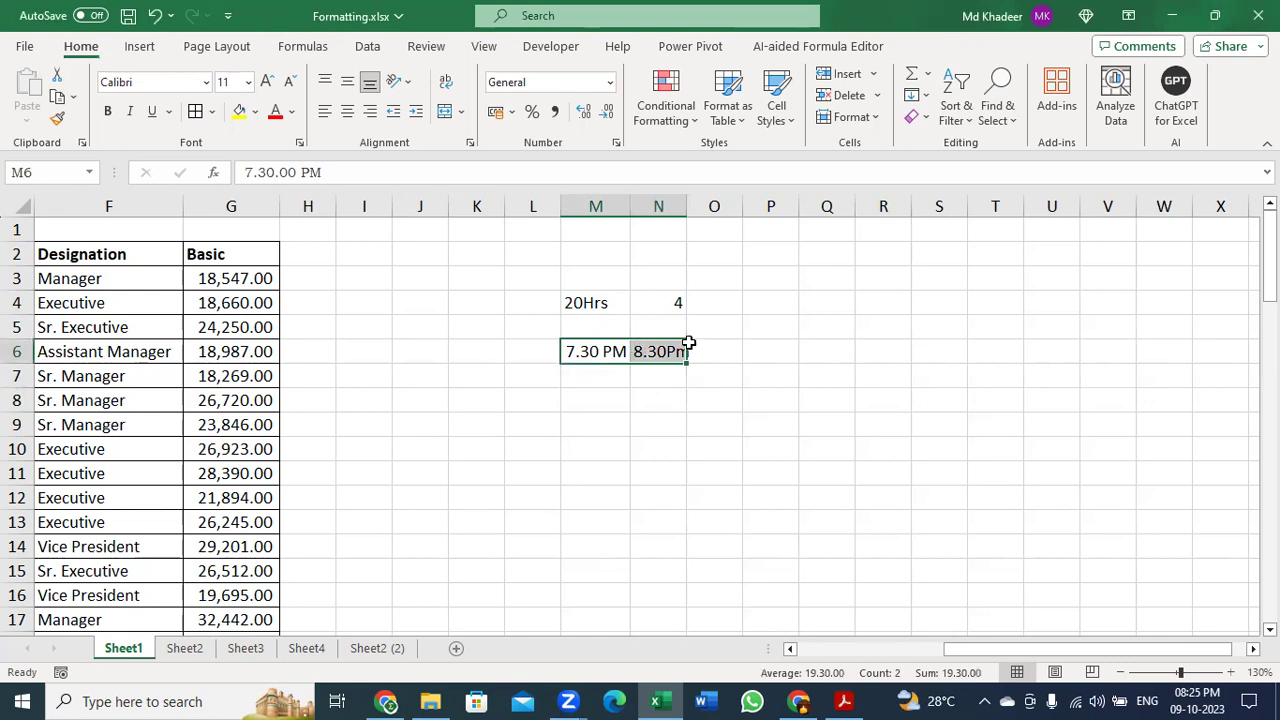
{"action": "left_click_drag", "start_coordinate": [688, 206], "coordinate": [698, 205]}
{"action": "left_click", "coordinate": [597, 376]}
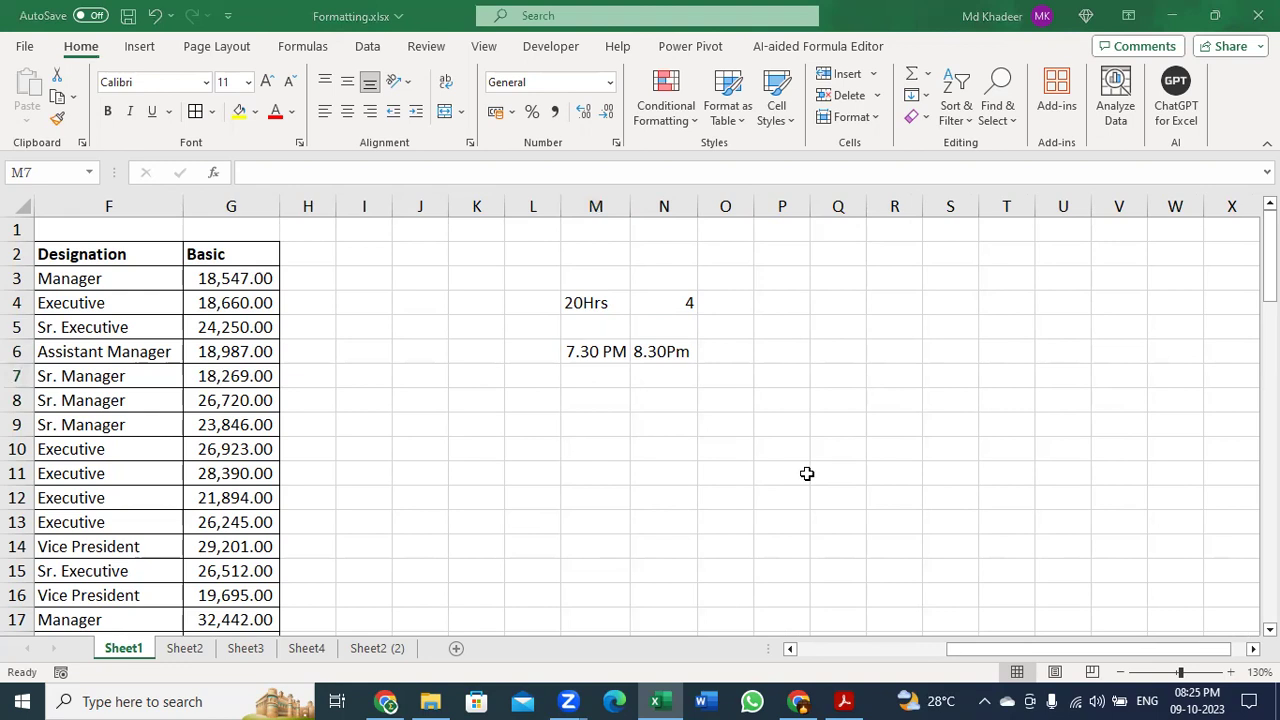
- Enter the morning times 8.30Am in M8 and 9.30 AM in N8, and widen column N so both entries fit
{"action": "left_click", "coordinate": [595, 402]}
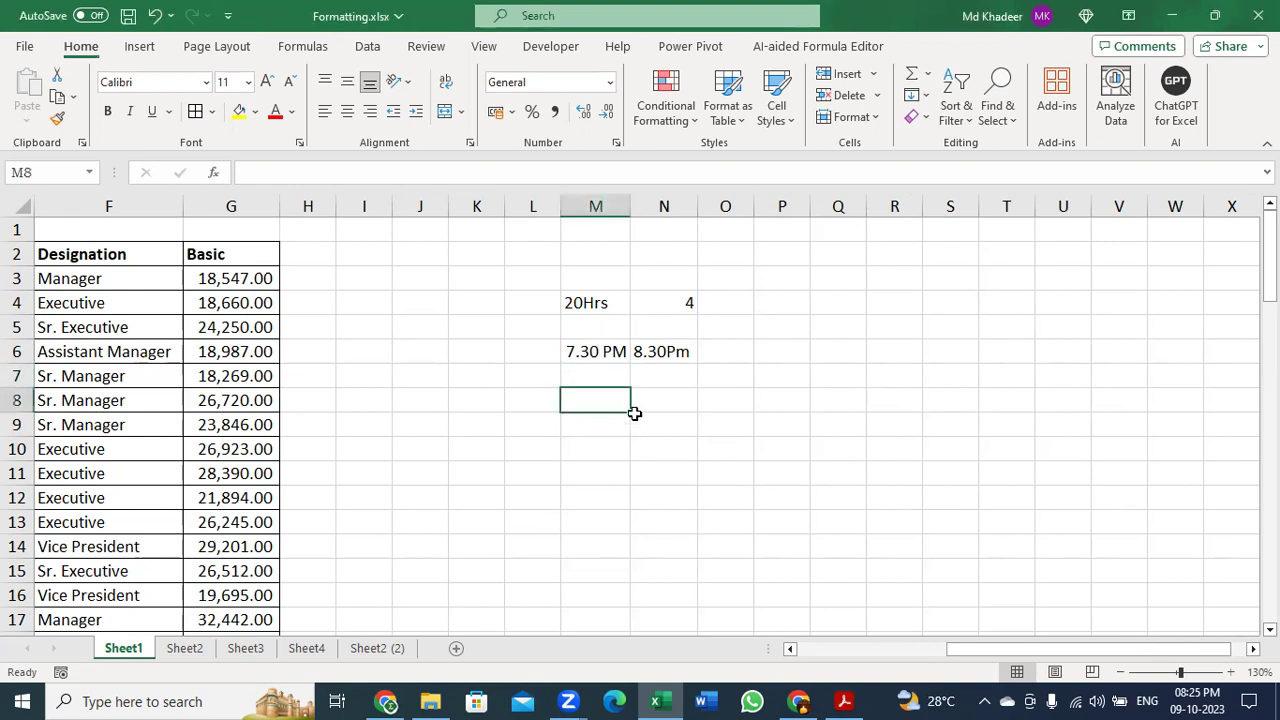
{"action": "type", "text": "8.3"}
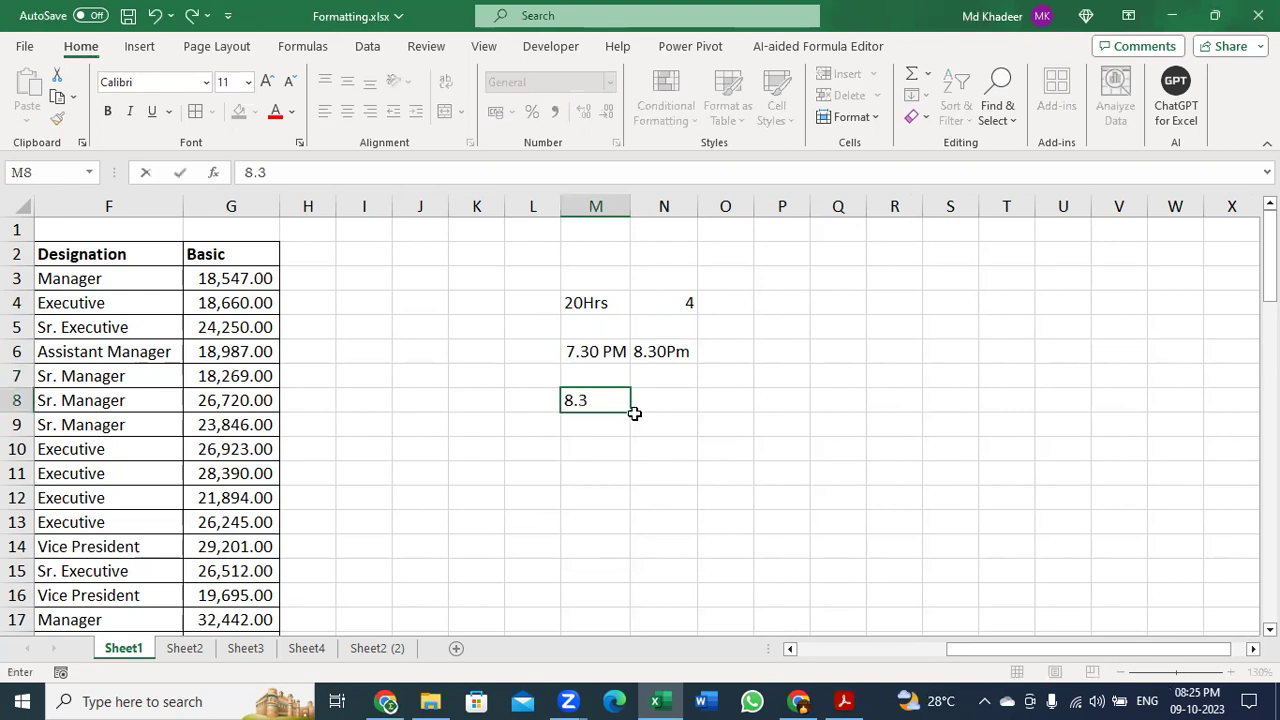
{"action": "type", "text": "0Am"}
{"action": "key", "text": "Tab"}
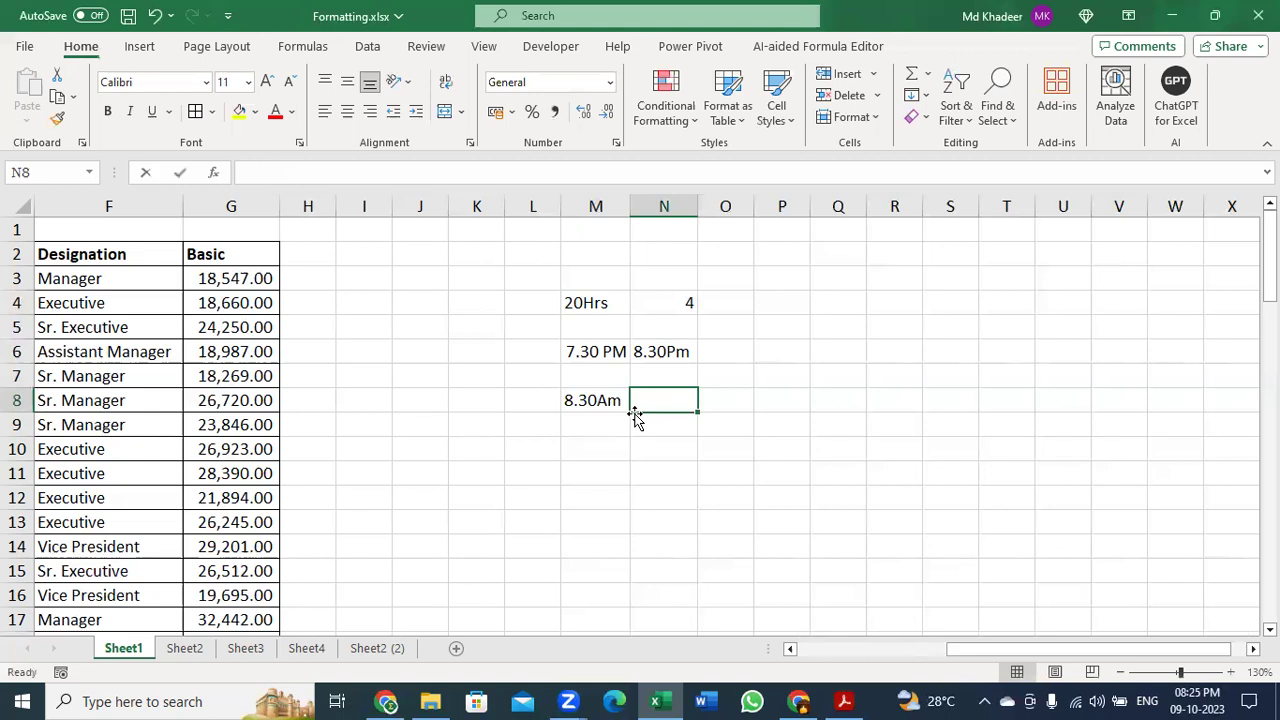
{"action": "type", "text": "9.30 AM"}
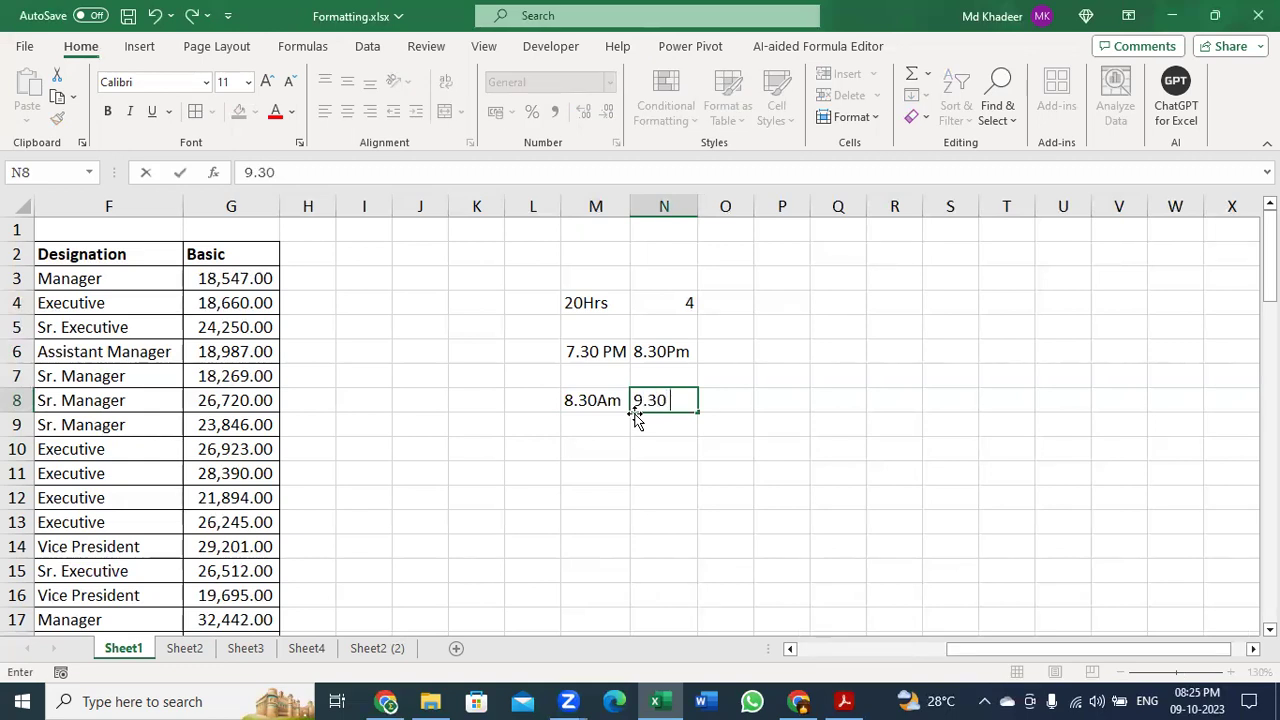
{"action": "key", "text": "Return"}
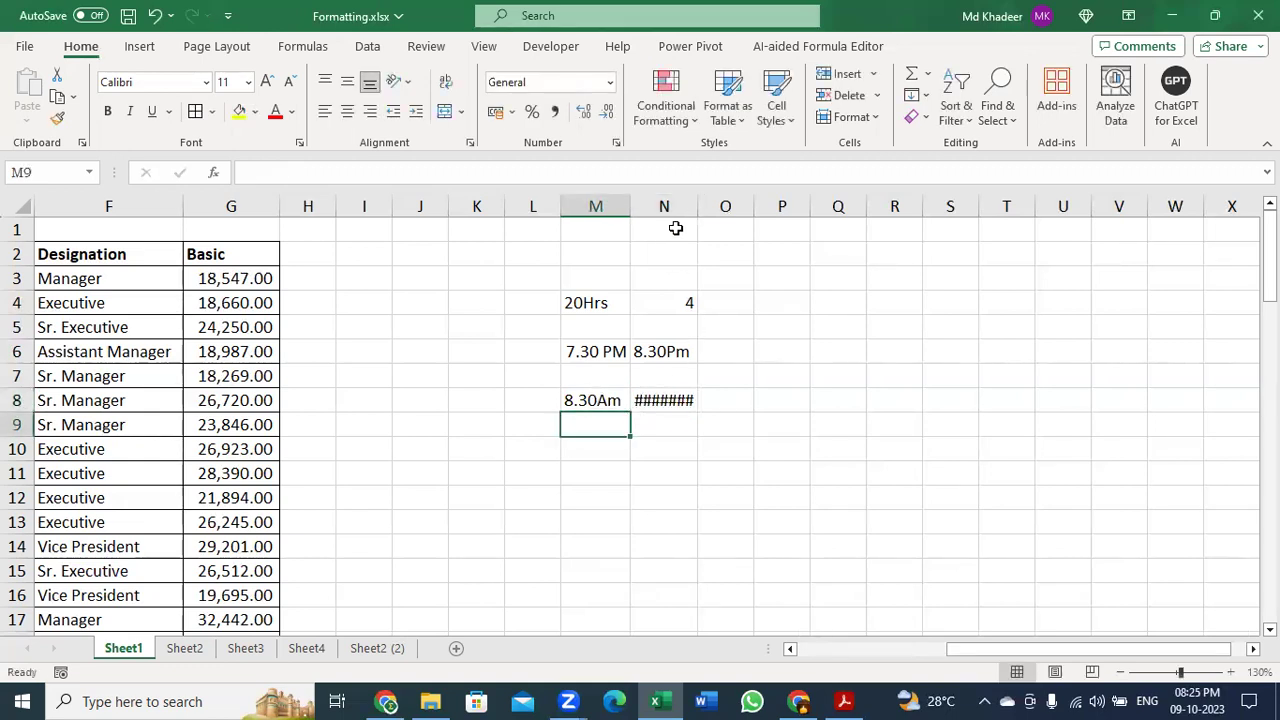
{"action": "left_click_drag", "start_coordinate": [698, 206], "coordinate": [729, 214]}
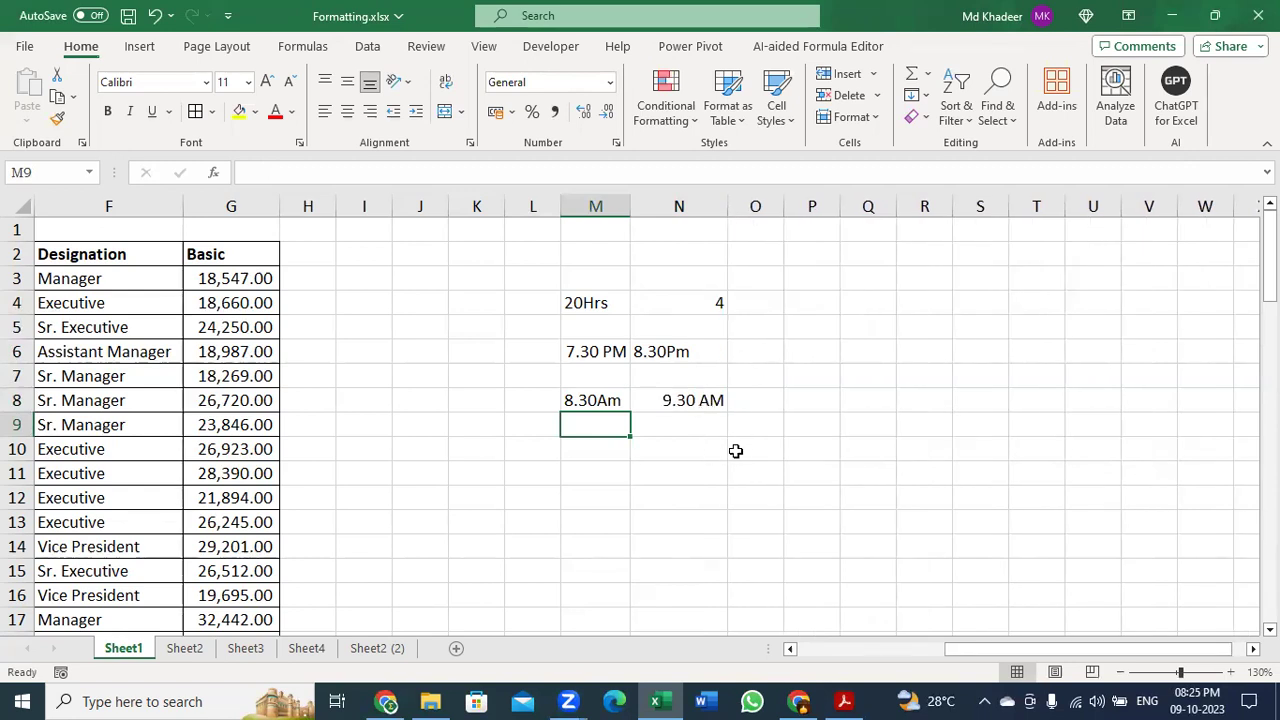
{"action": "left_click", "coordinate": [685, 472]}
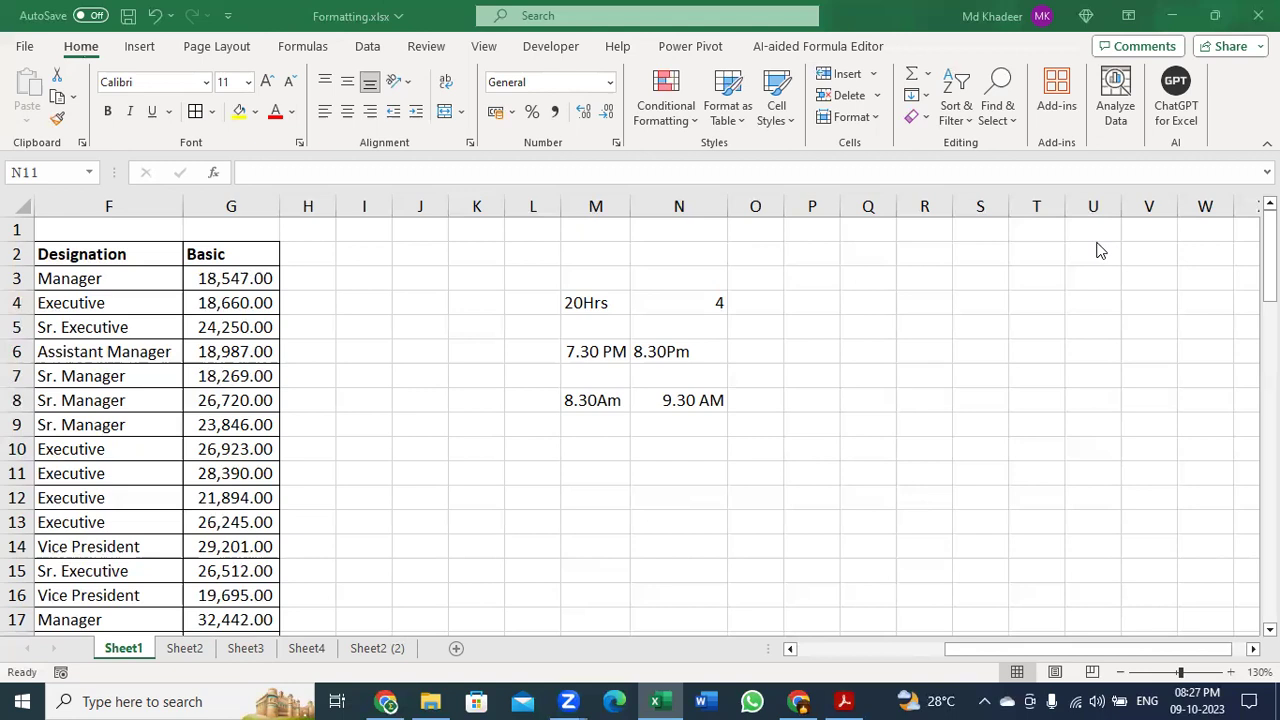
- Review the employee table from the Emp Code column through Basic, and return to the course timings in columns M and N
{"action": "left_click", "coordinate": [250, 351]}
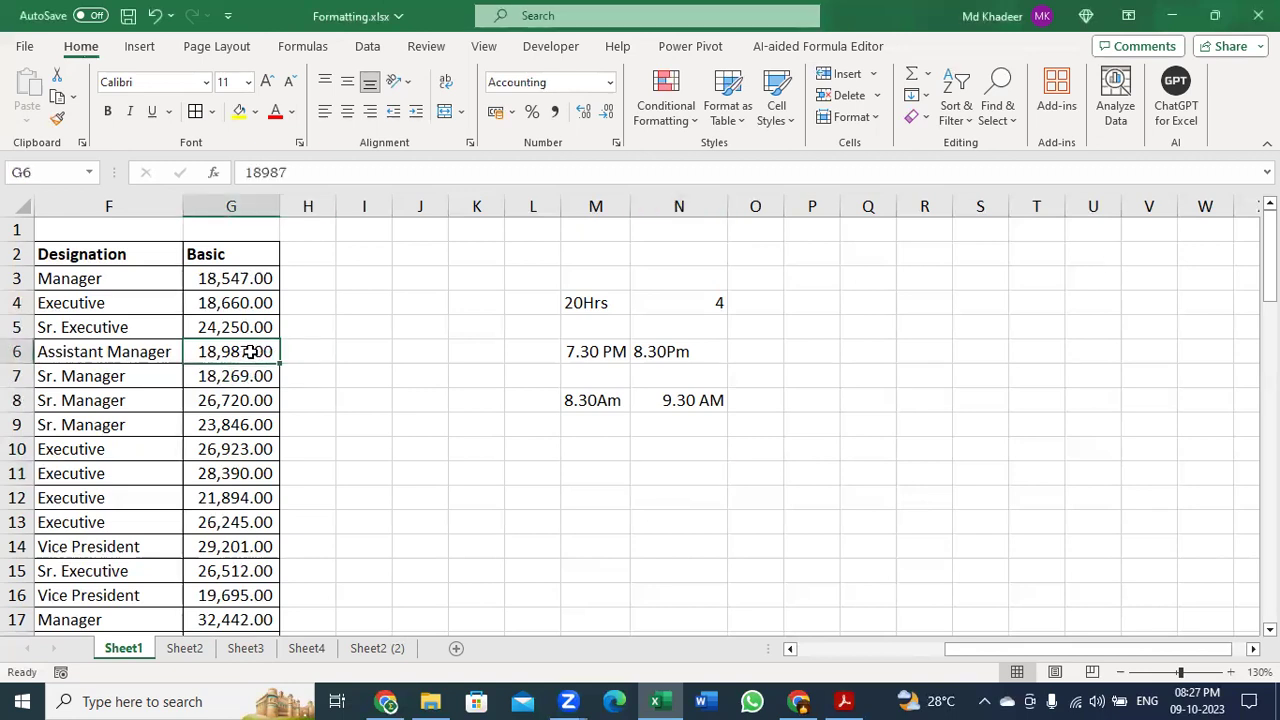
{"action": "key", "text": "Home"}
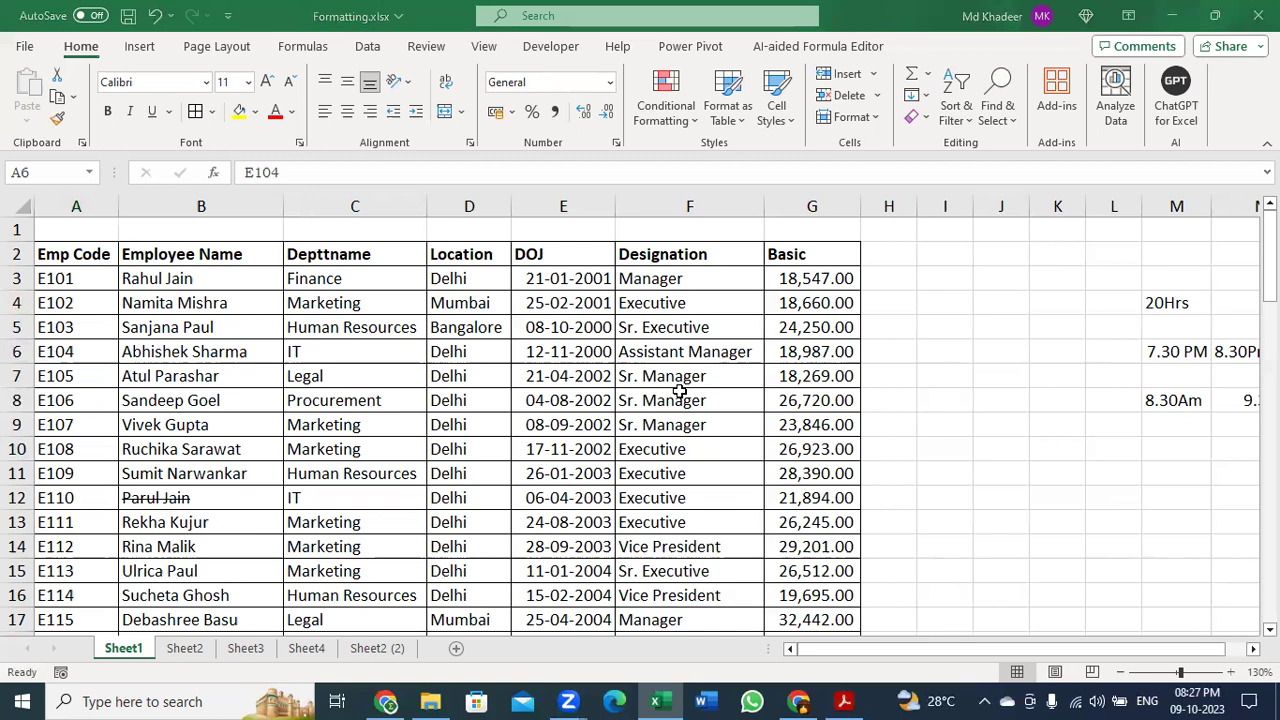
{"action": "left_click", "coordinate": [785, 347]}
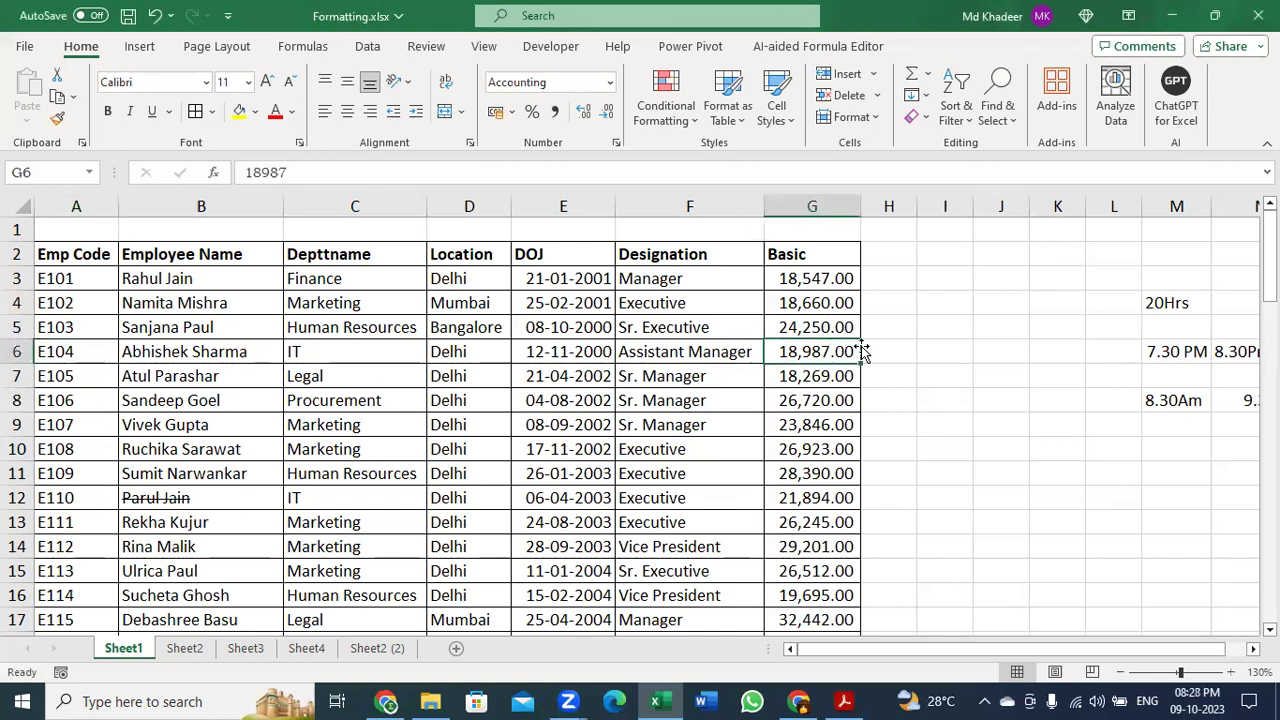
{"action": "key", "text": "Right"}
{"action": "key", "text": "Right"}
{"action": "key", "text": "Right"}
{"action": "key", "text": "Right"}
{"action": "key", "text": "Right"}
{"action": "key", "text": "Right"}
{"action": "key", "text": "Right"}
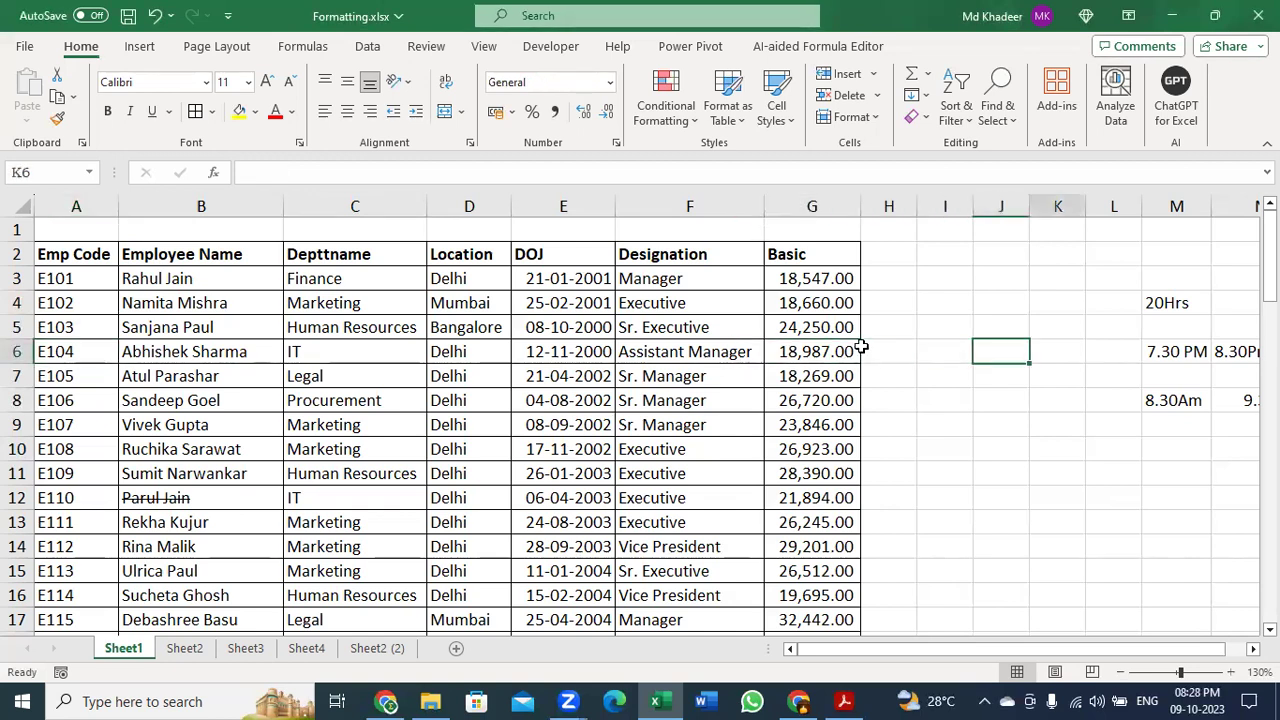
{"action": "key", "text": "Right"}
{"action": "key", "text": "Right"}
{"action": "key", "text": "Right"}
{"action": "key", "text": "Right"}
{"action": "key", "text": "Right"}
{"action": "key", "text": "Right"}
{"action": "key", "text": "Right"}
{"action": "key", "text": "Right"}
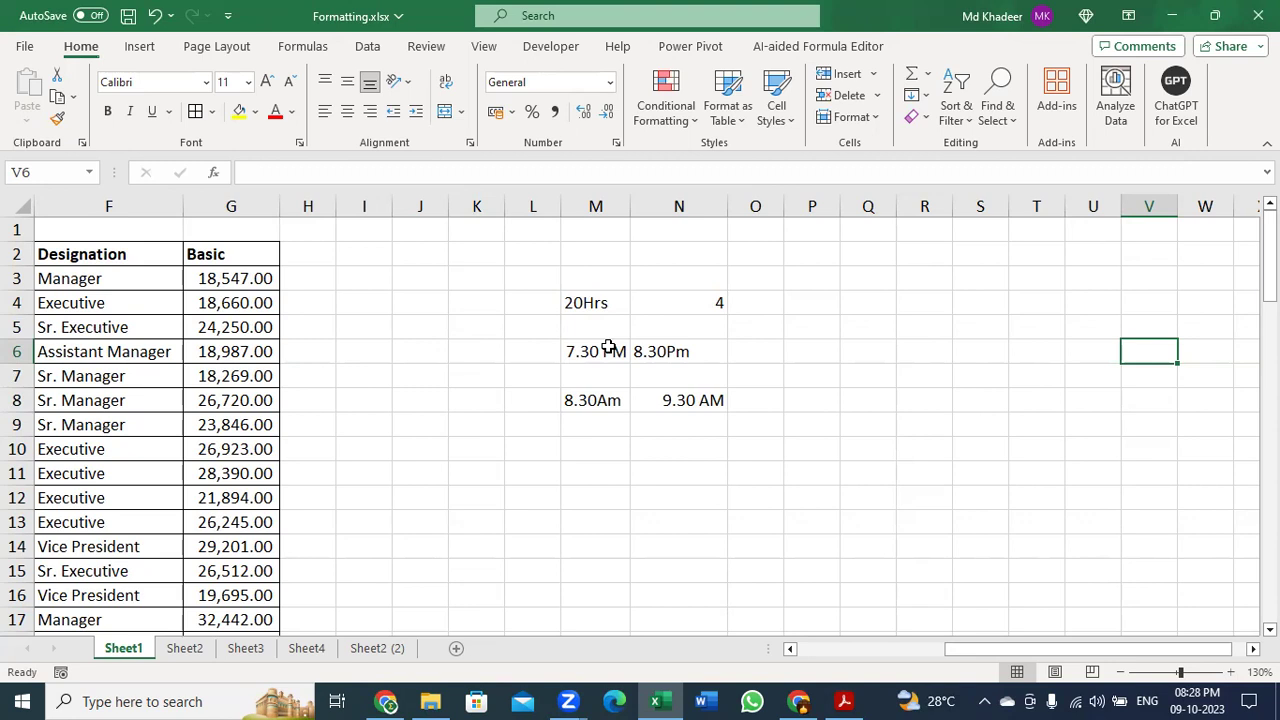
{"action": "left_click", "coordinate": [726, 492]}
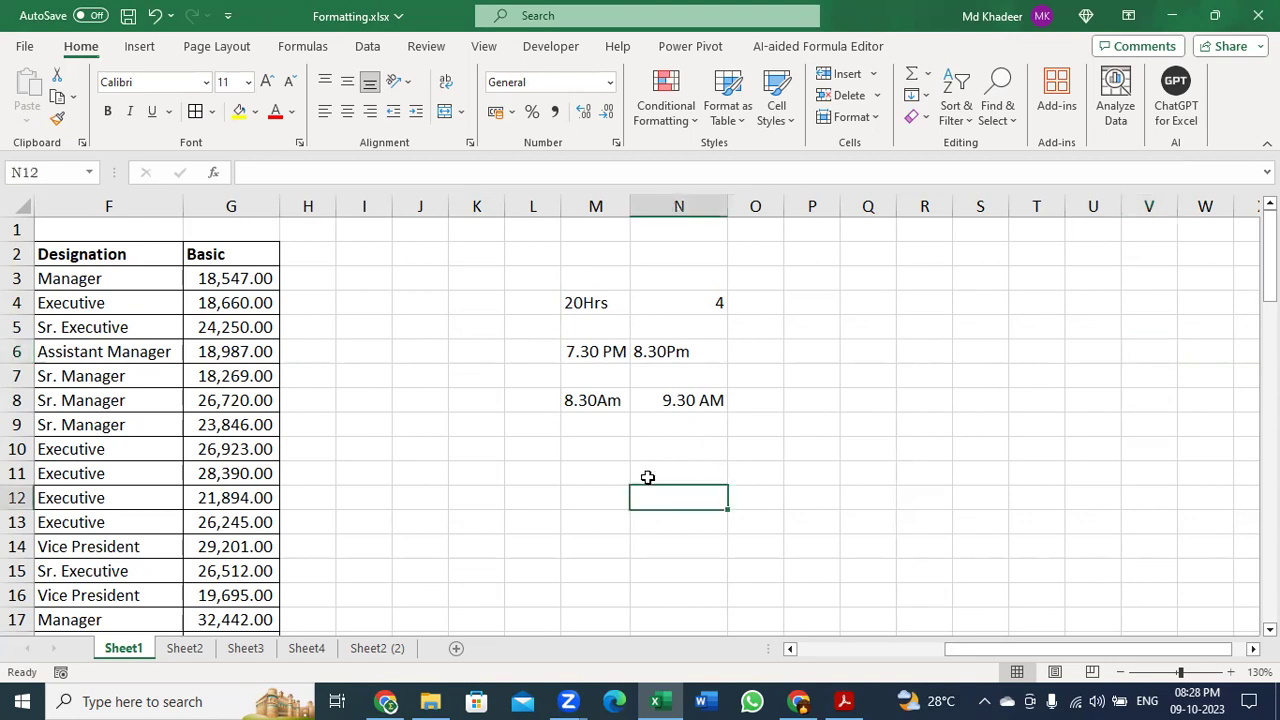
{"action": "left_click", "coordinate": [584, 474]}
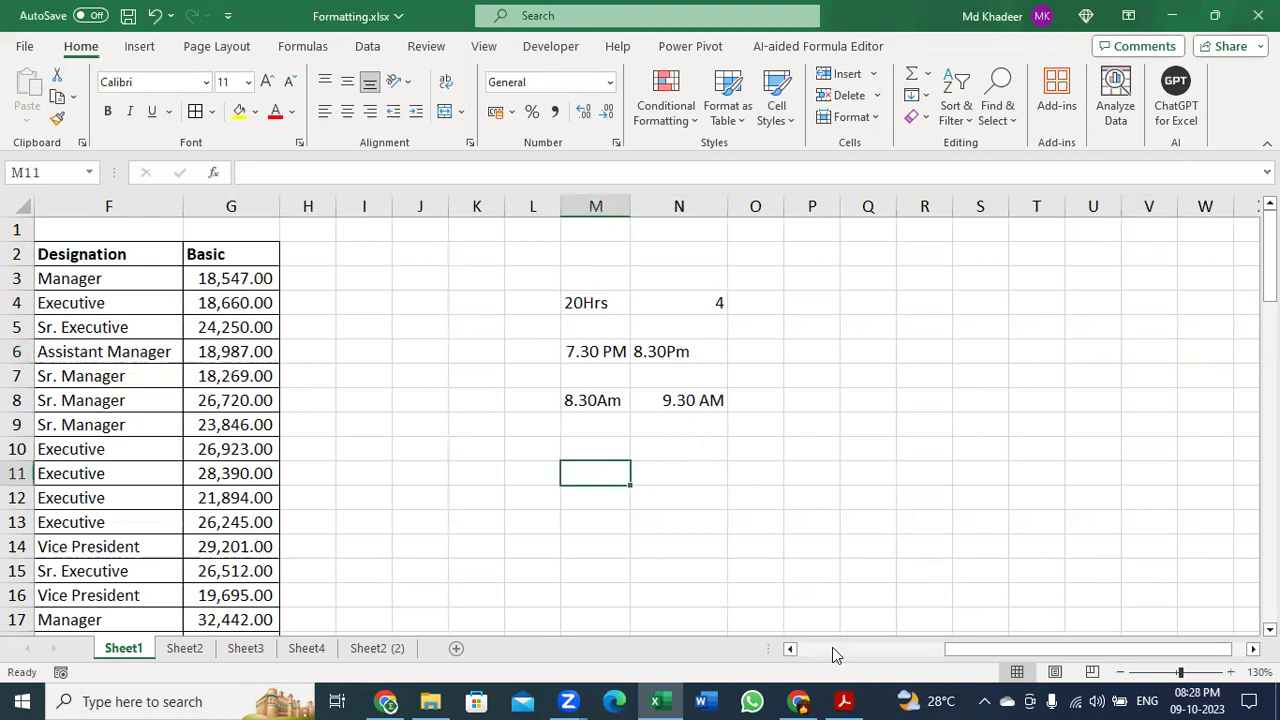